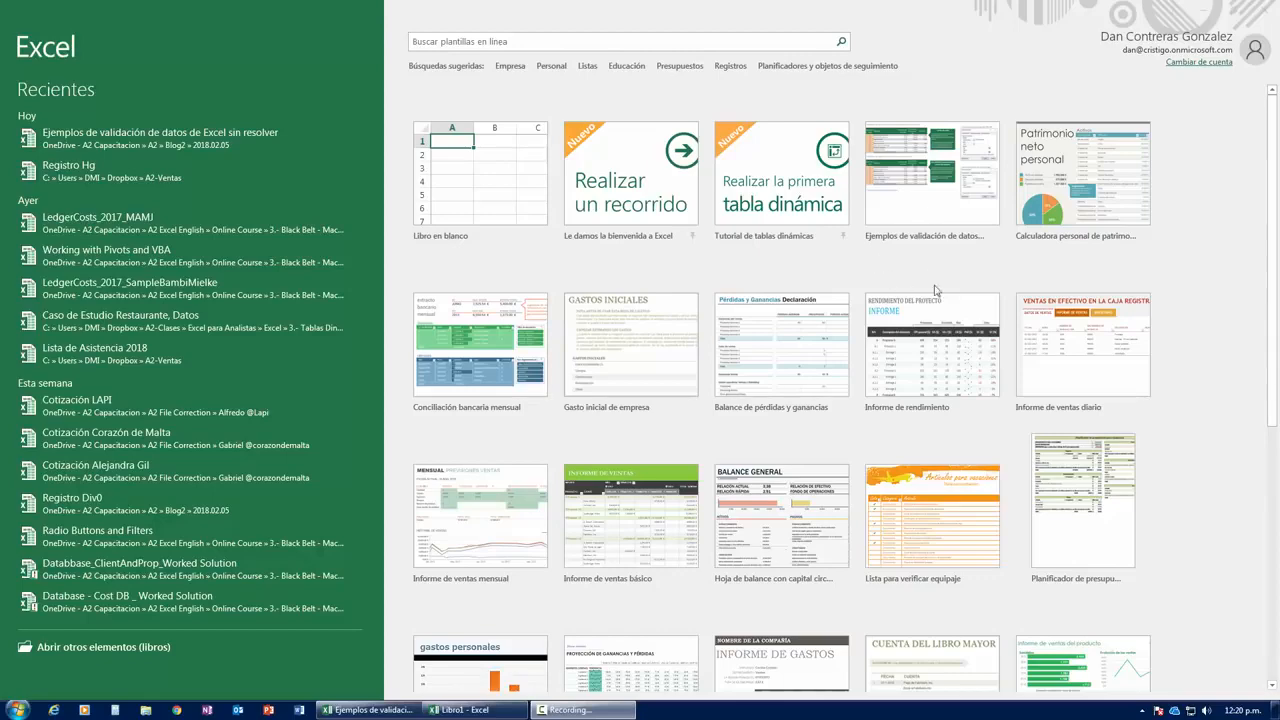
# Bring up the validation examples workbook and browse its Número entero, Decimal and Departamentos sheets, ending on NOTAS.
pyautogui.click(372, 710)
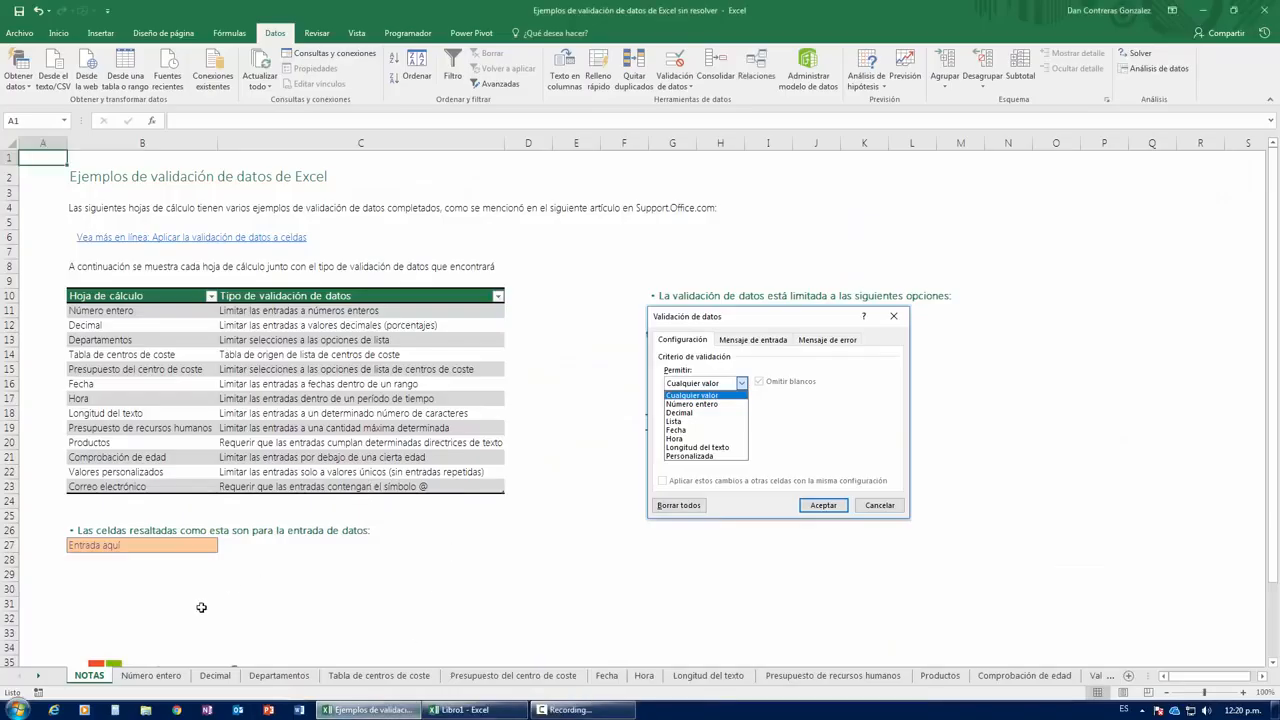
pyautogui.click(158, 676)
pyautogui.click(215, 676)
pyautogui.click(258, 677)
pyautogui.click(215, 677)
pyautogui.click(178, 678)
pyautogui.click(230, 678)
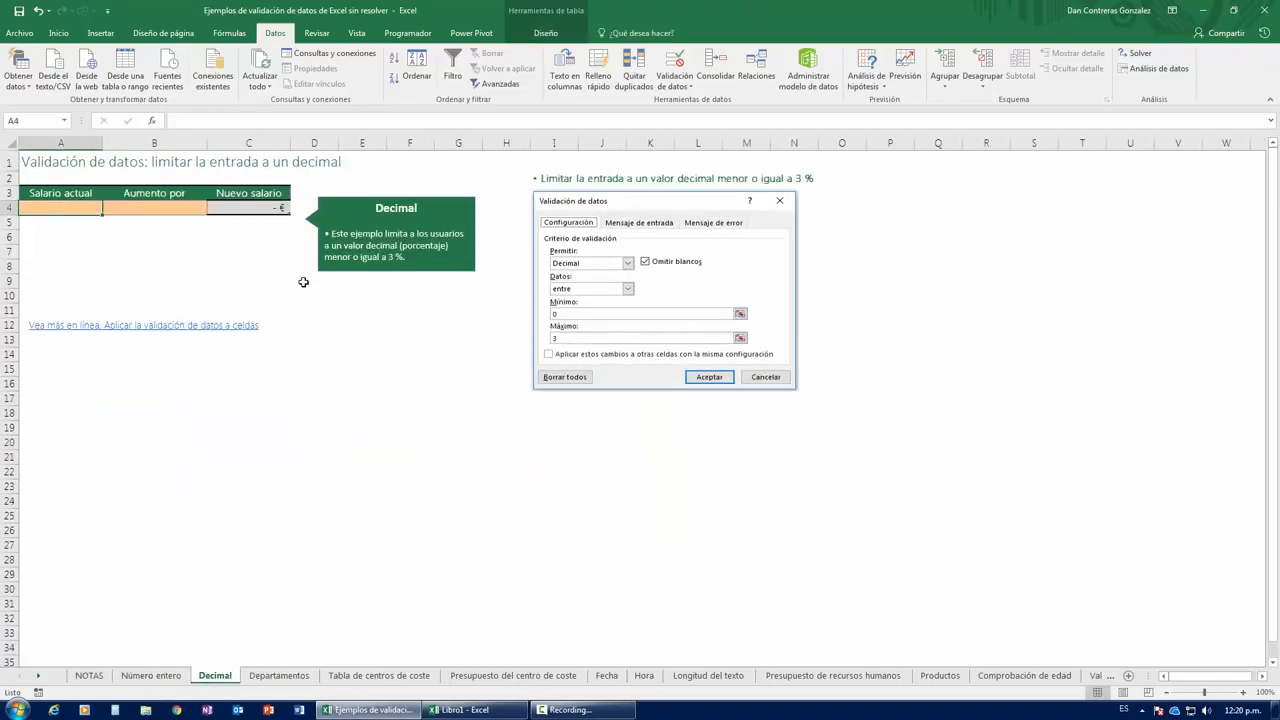
pyautogui.click(310, 679)
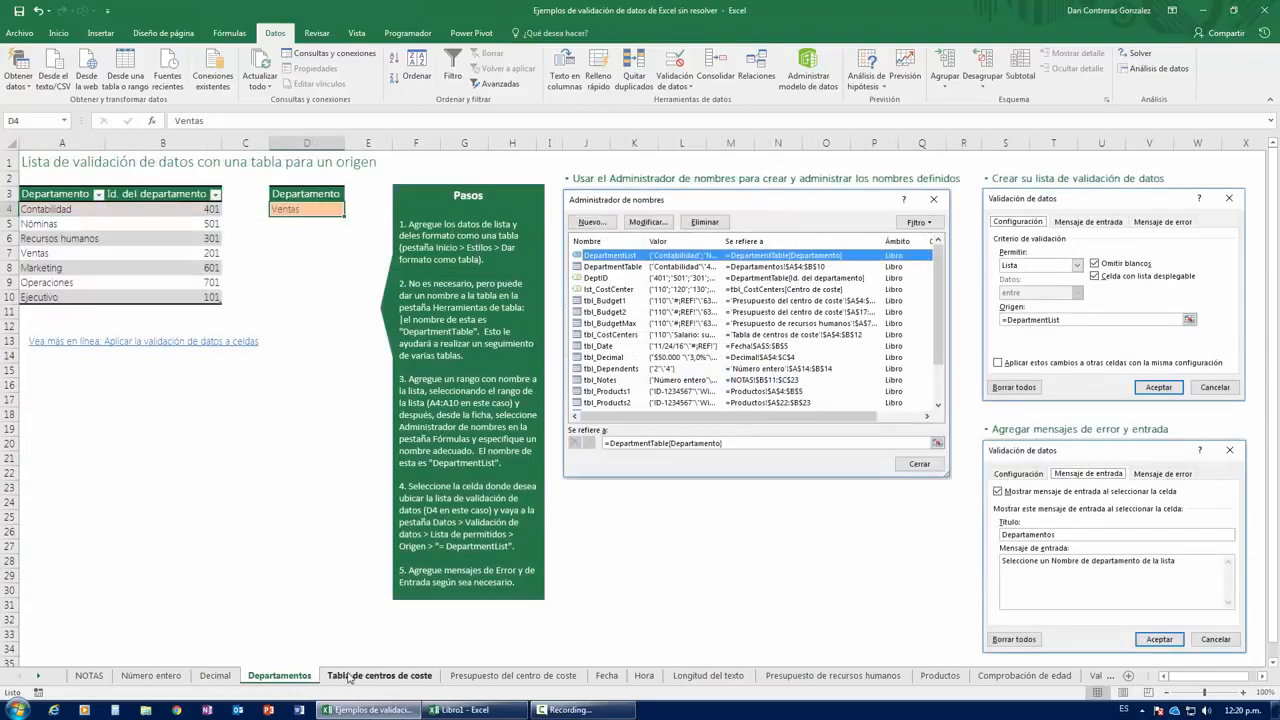
pyautogui.click(89, 676)
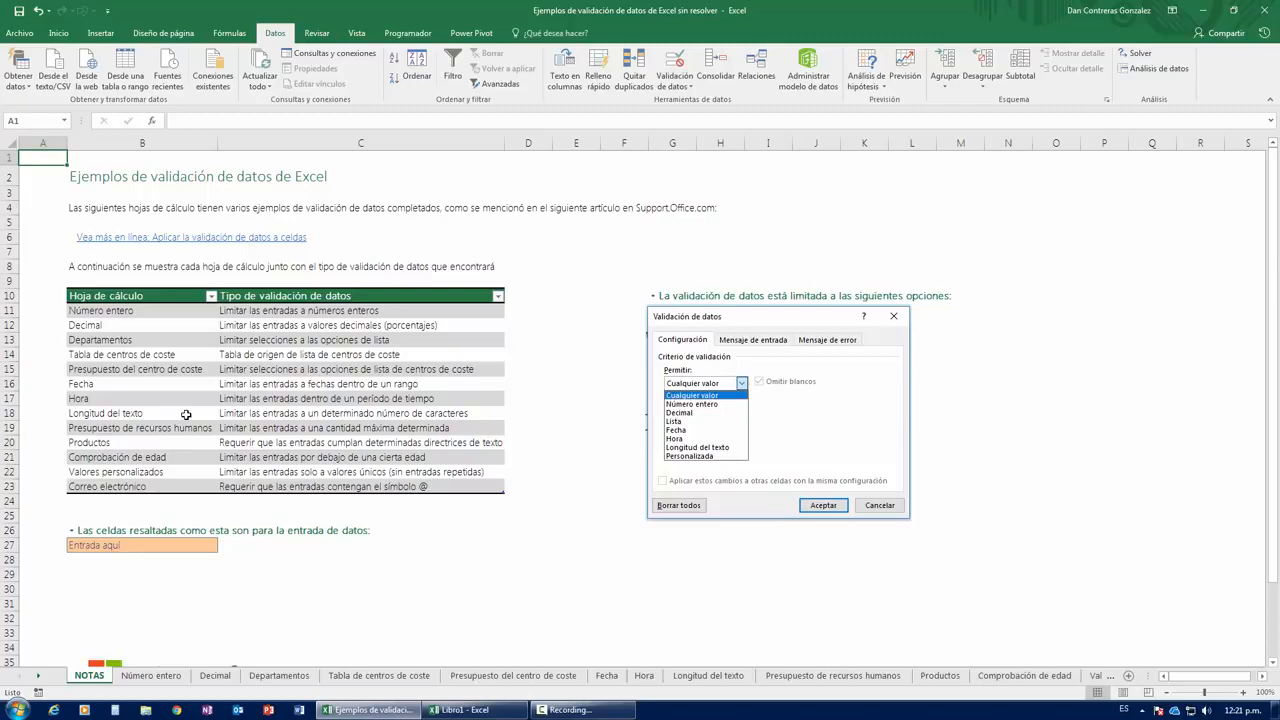
# Scroll through the sheet tabs, then switch to the Libro1 Excel start-screen window.
pyautogui.click(39, 676)
pyautogui.click(39, 676)
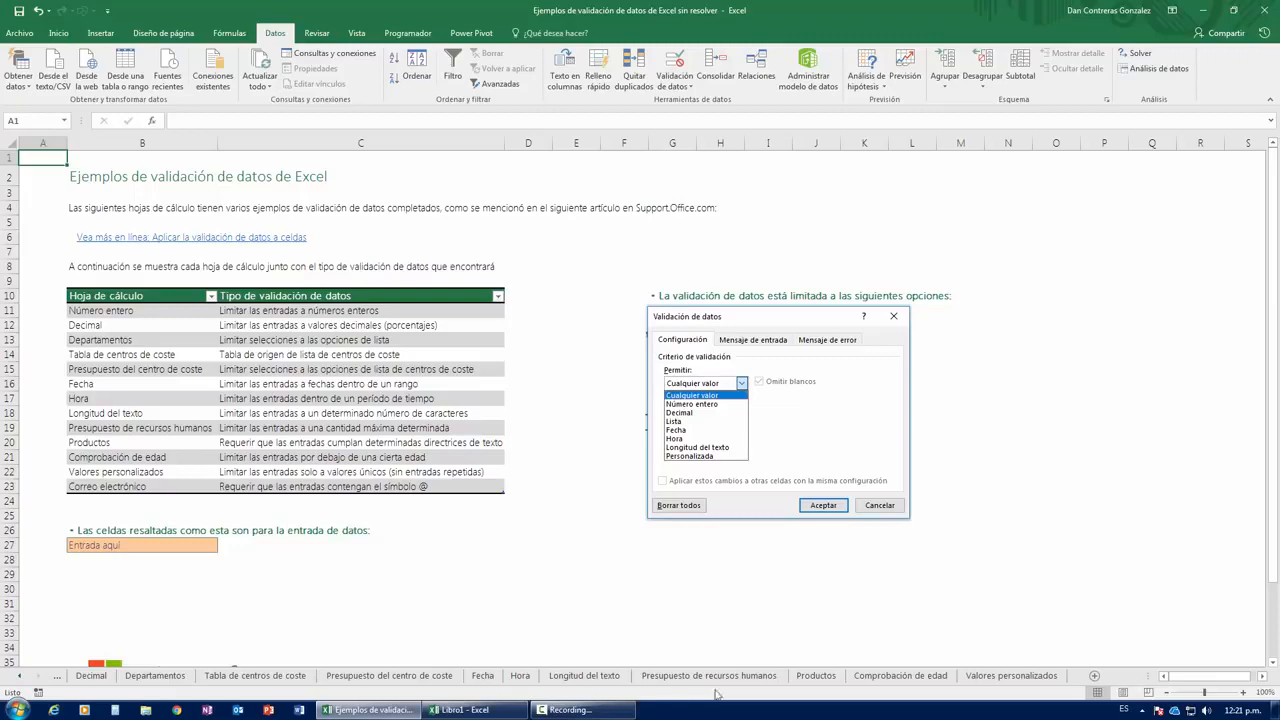
pyautogui.click(19, 678)
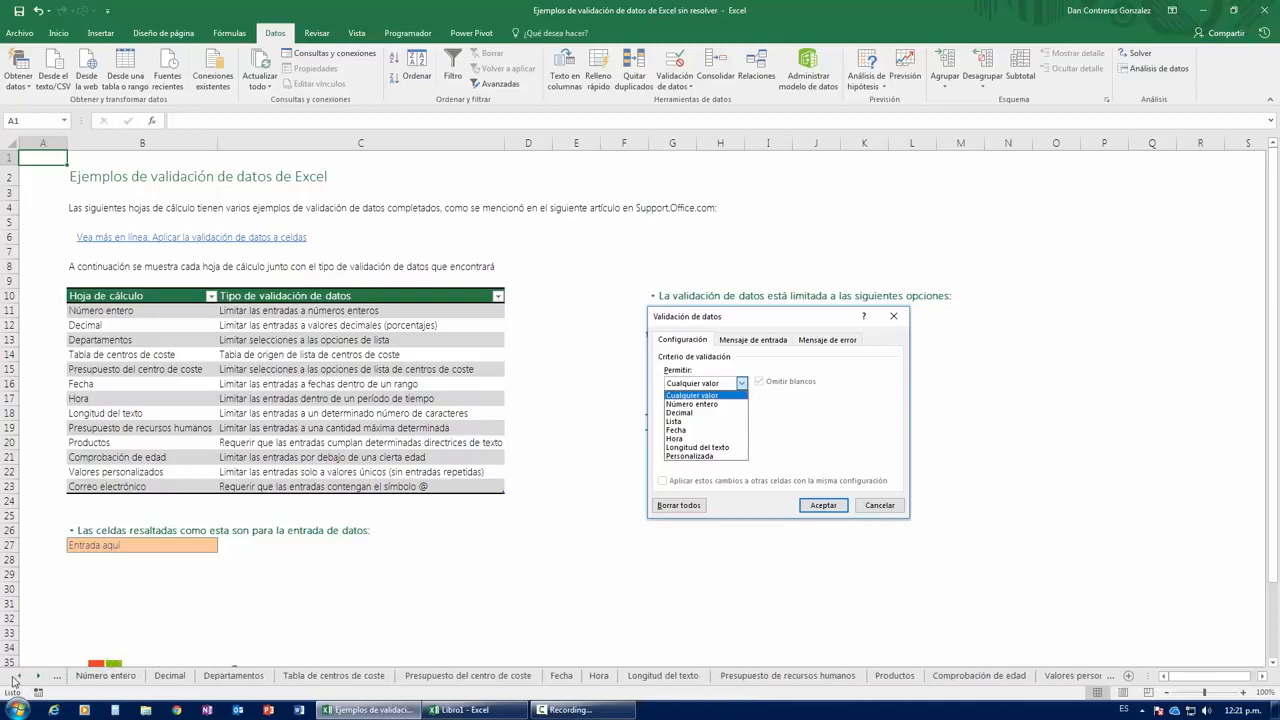
pyautogui.click(19, 678)
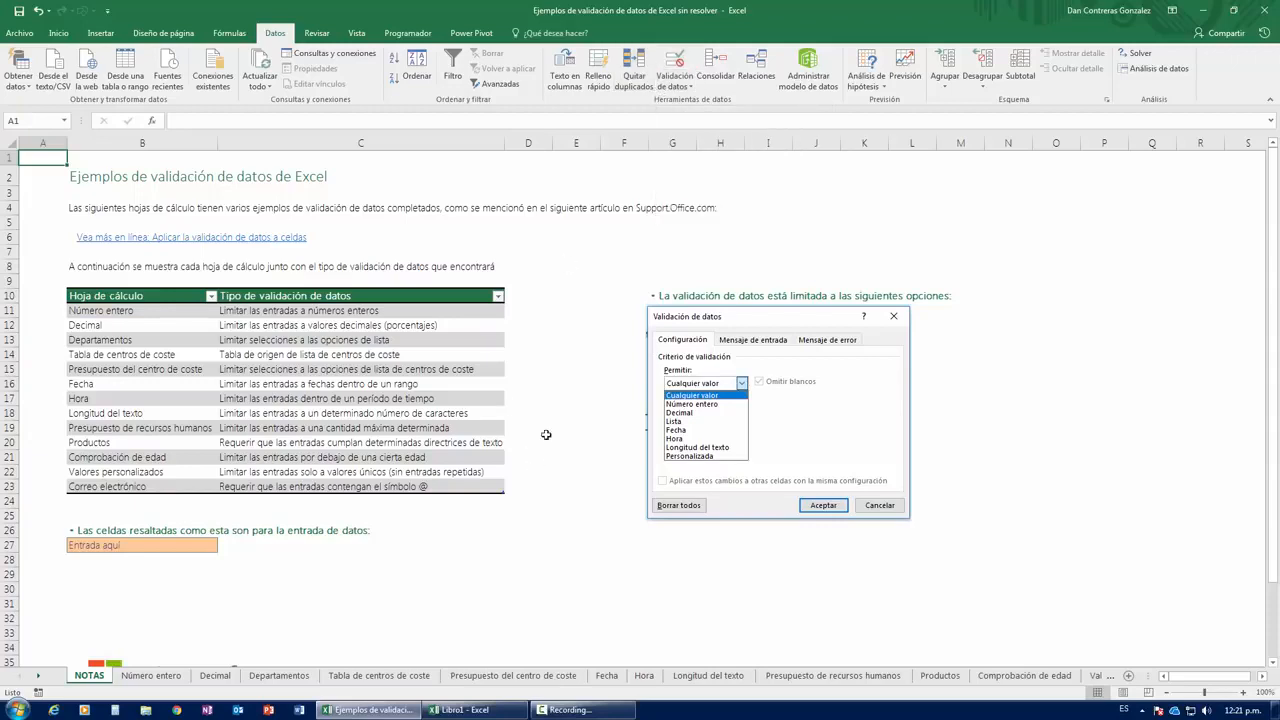
pyautogui.click(470, 709)
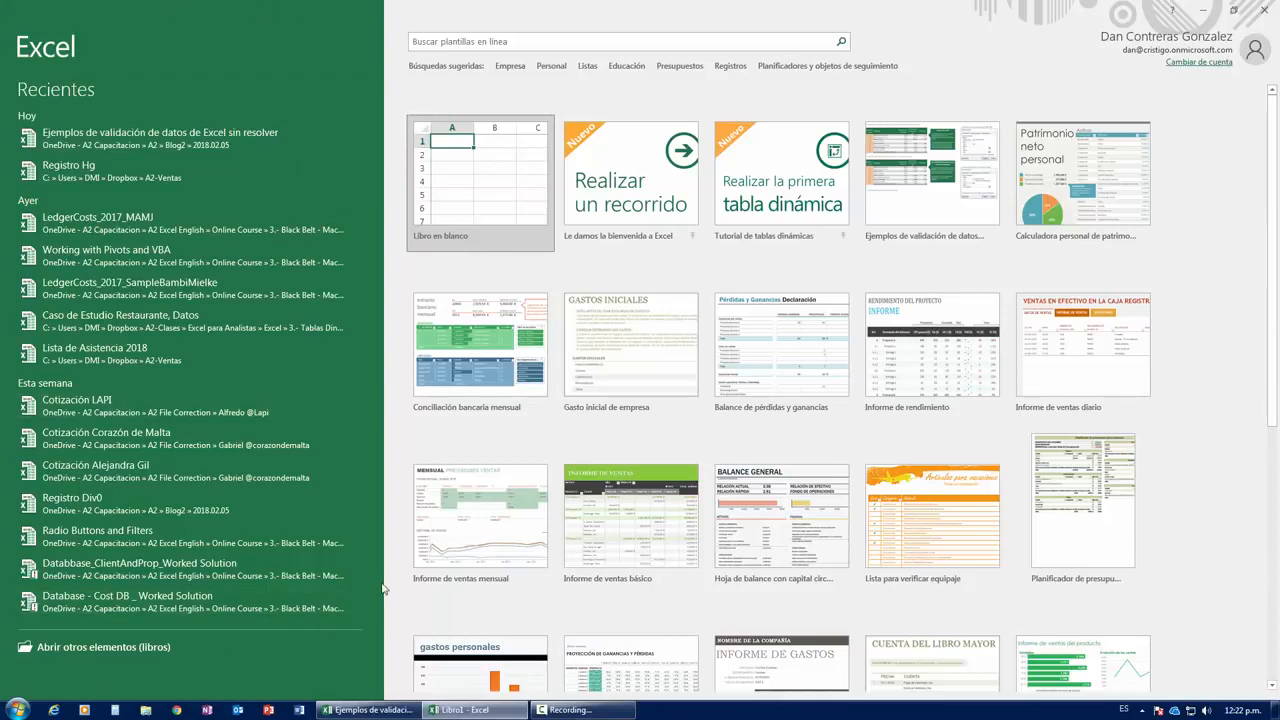
# Switch back to the Ejemplos de validación workbook, showing the Número entero sheet.
pyautogui.scroll(-2, 980, 345)
pyautogui.scroll(2, 980, 345)
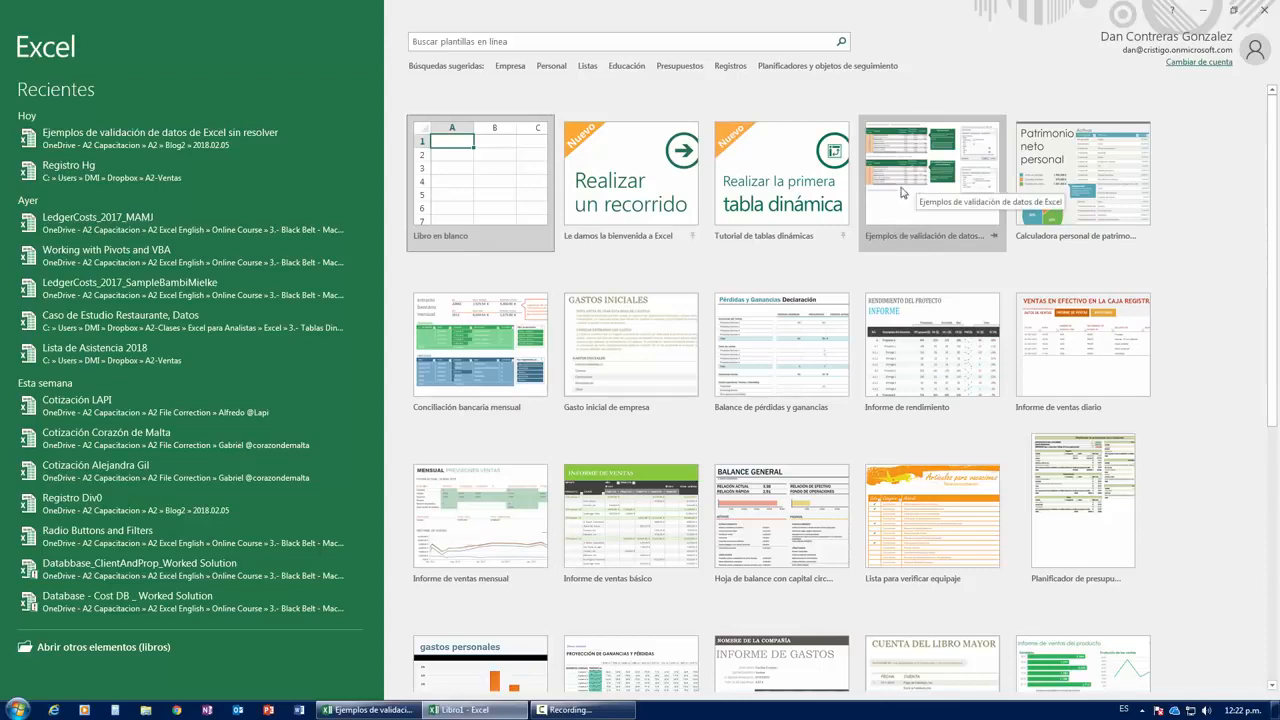
pyautogui.click(370, 710)
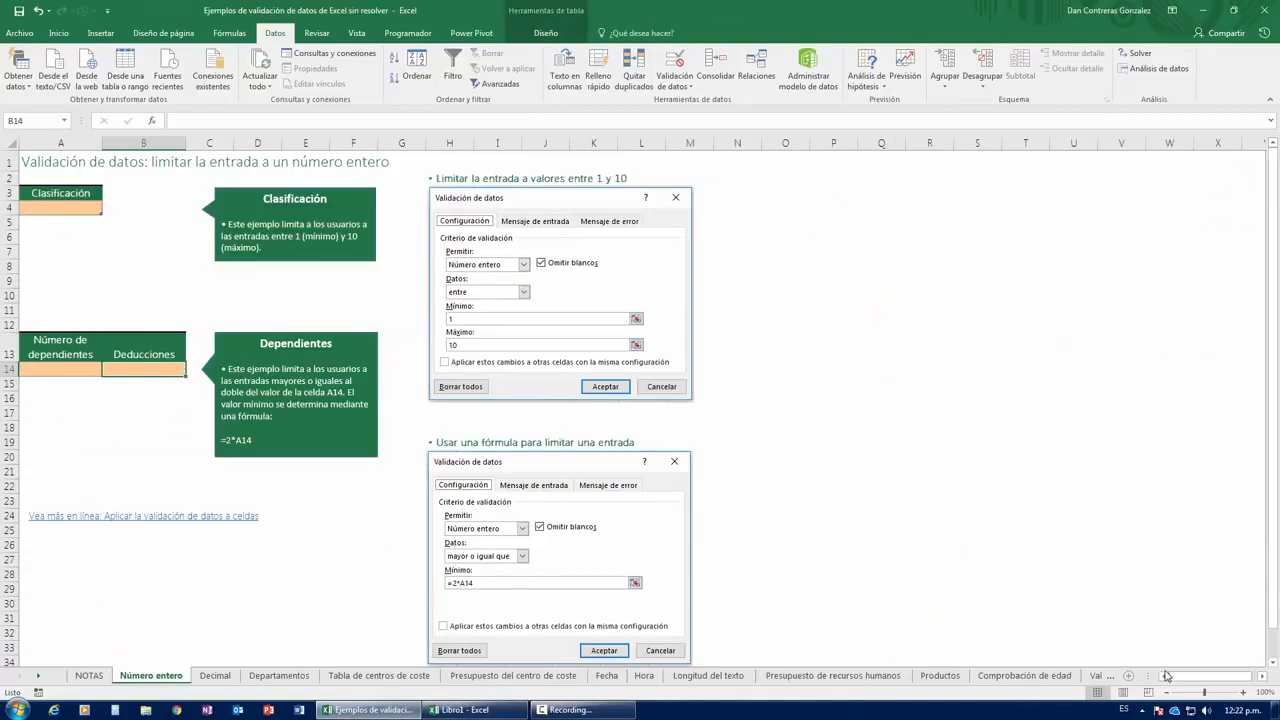
pyautogui.click(158, 299)
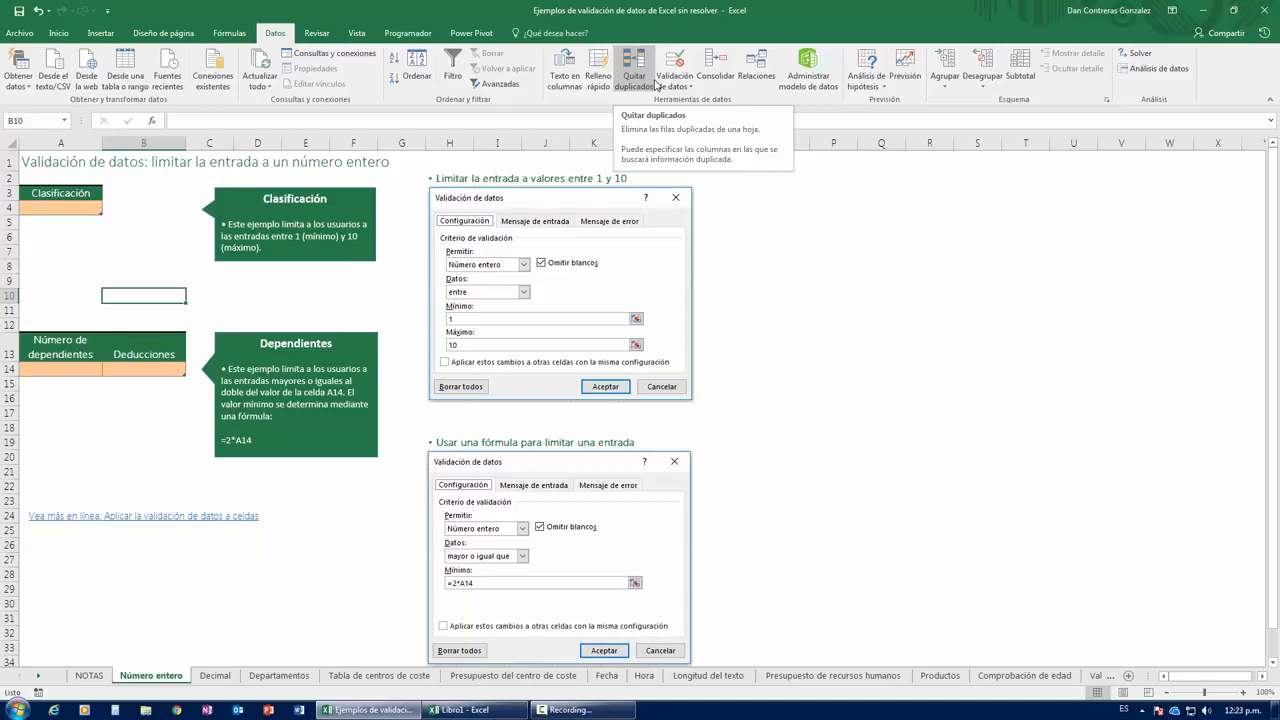
pyautogui.click(75, 207)
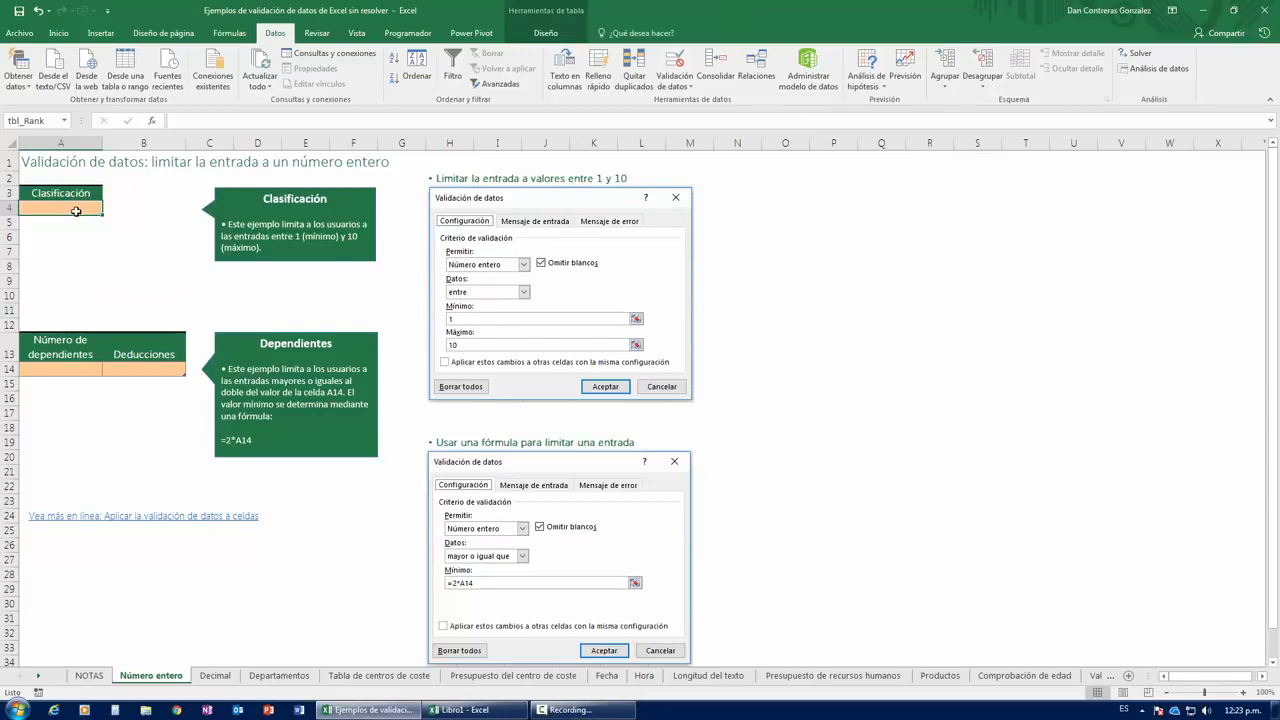
pyautogui.write('99')
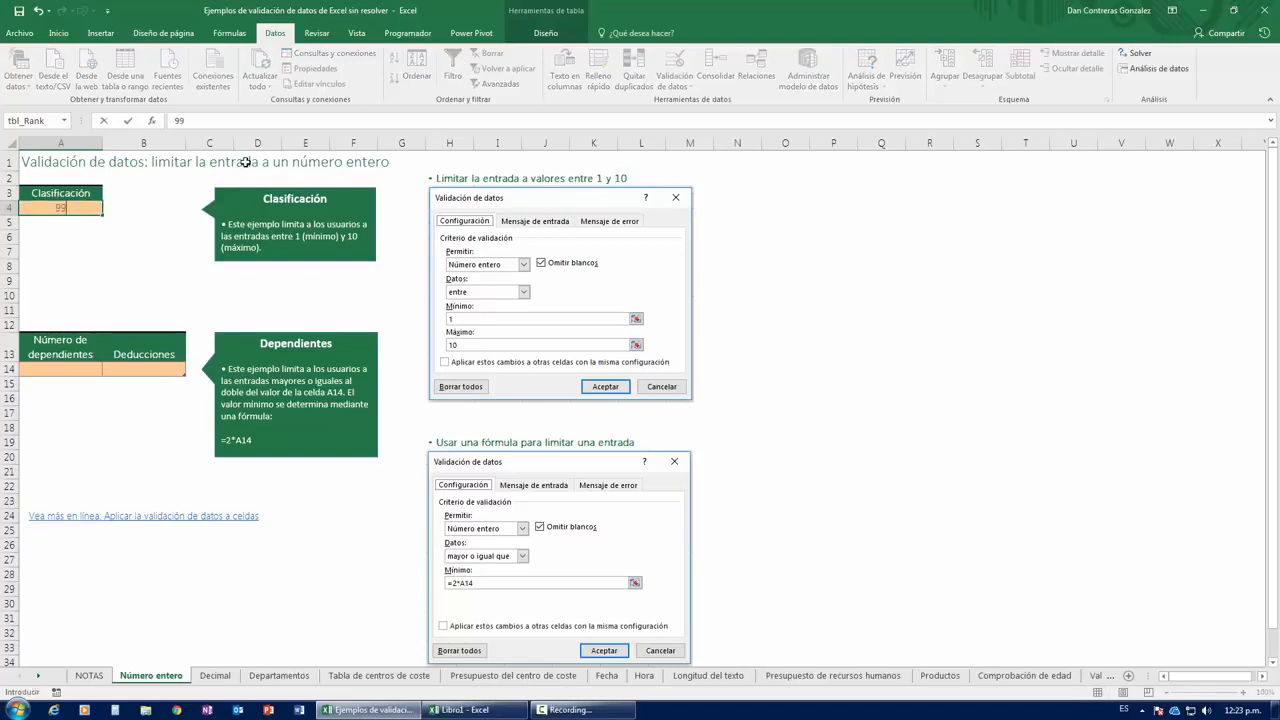
pyautogui.press('Return')
pyautogui.hotkey('ctrl', 'z')
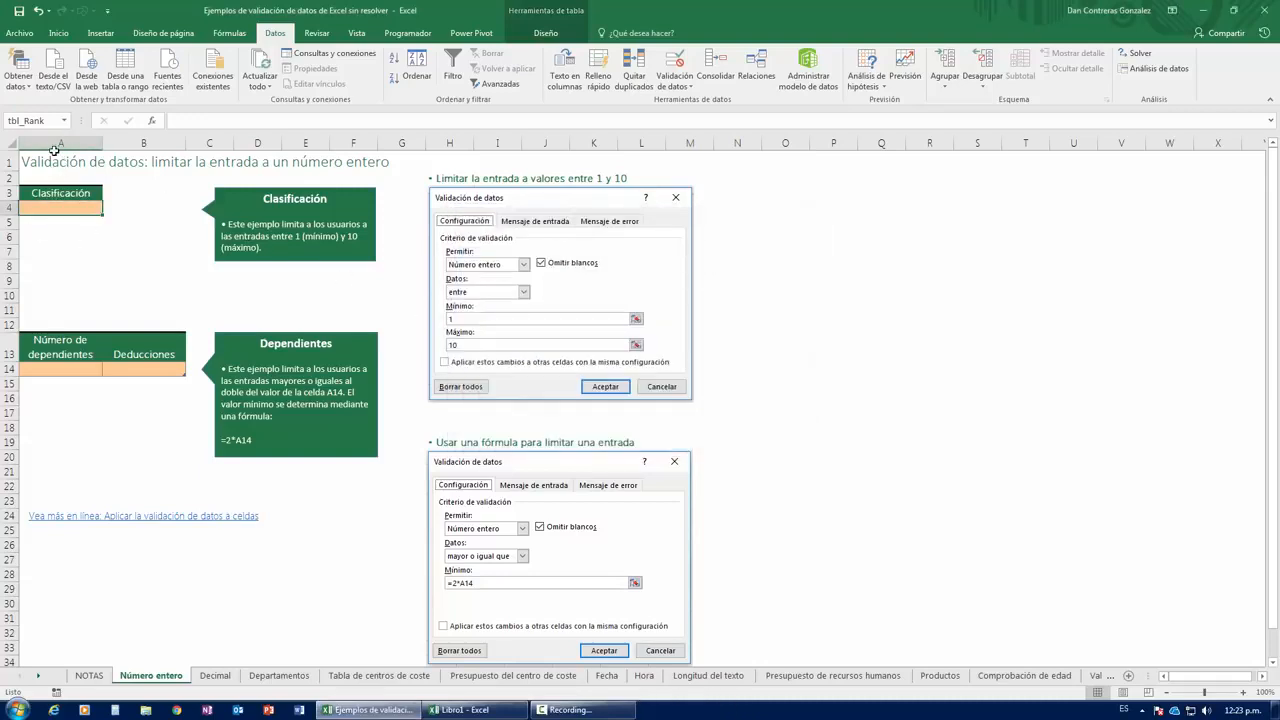
pyautogui.click(119, 256)
pyautogui.click(82, 210)
pyautogui.doubleClick(273, 35)
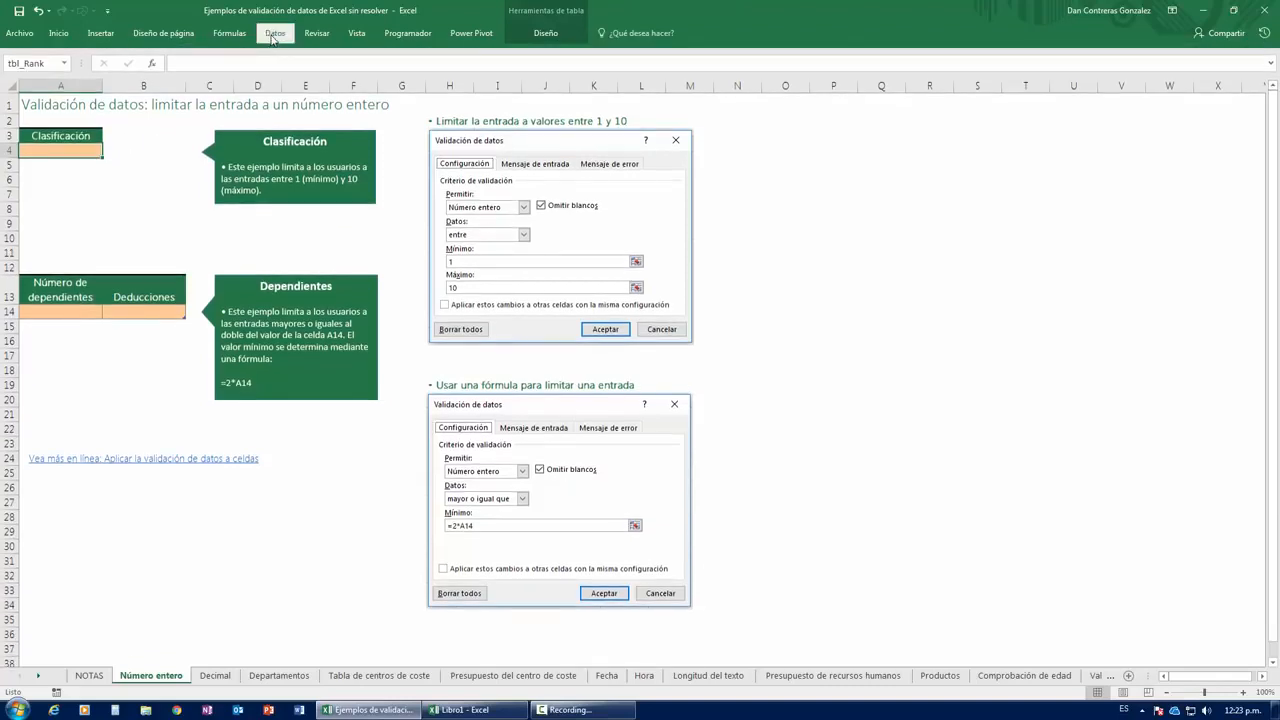
pyautogui.doubleClick(273, 36)
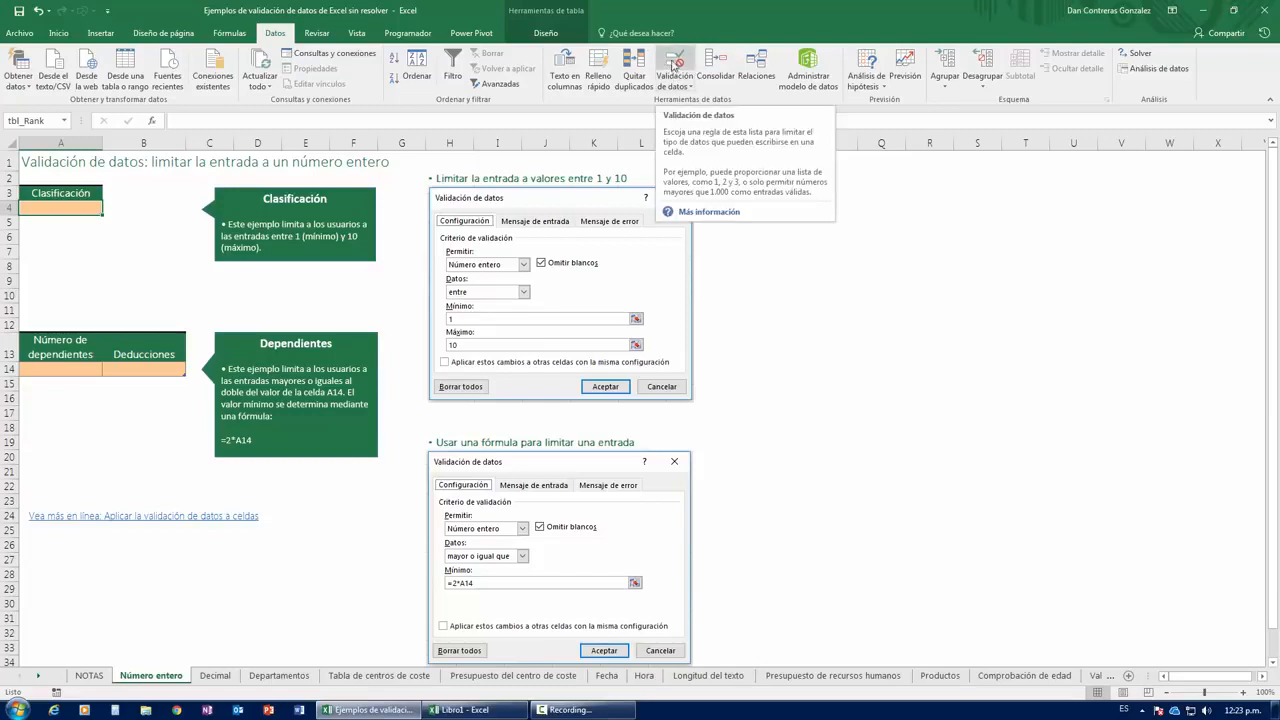
pyautogui.click(1233, 10)
pyautogui.moveTo(771, 89); pyautogui.dragTo(668, 83)
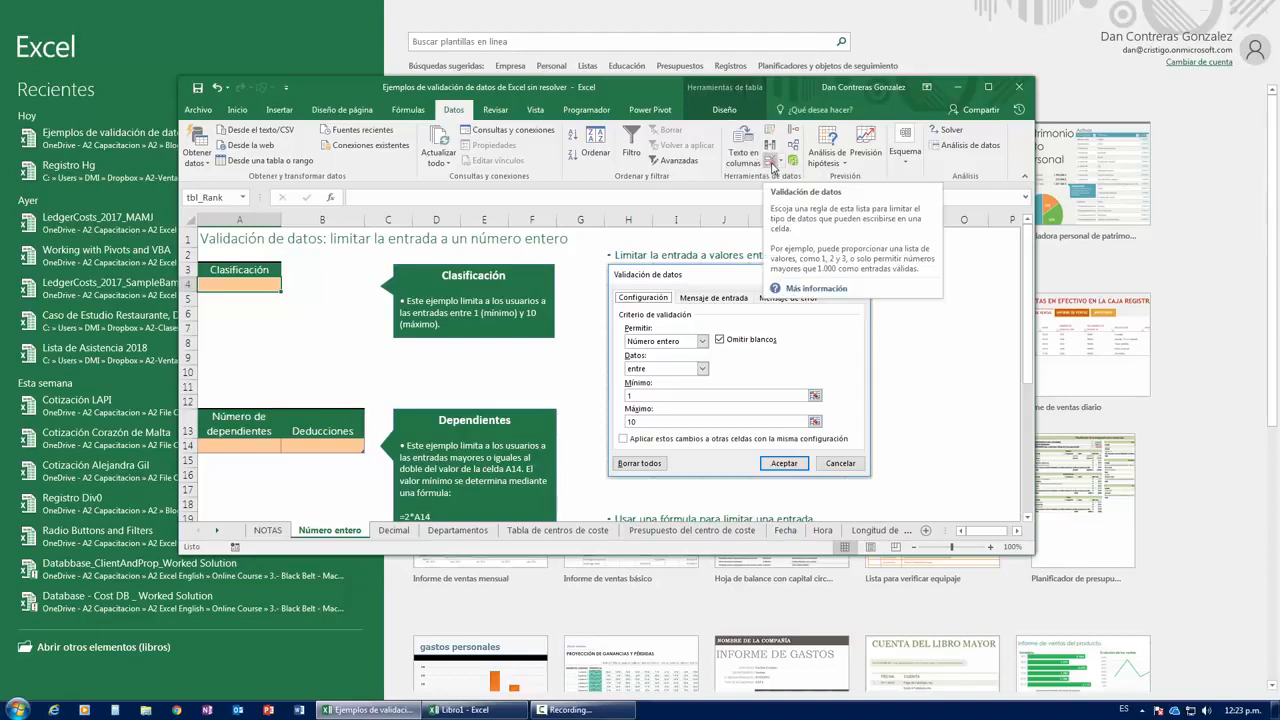
pyautogui.click(988, 96)
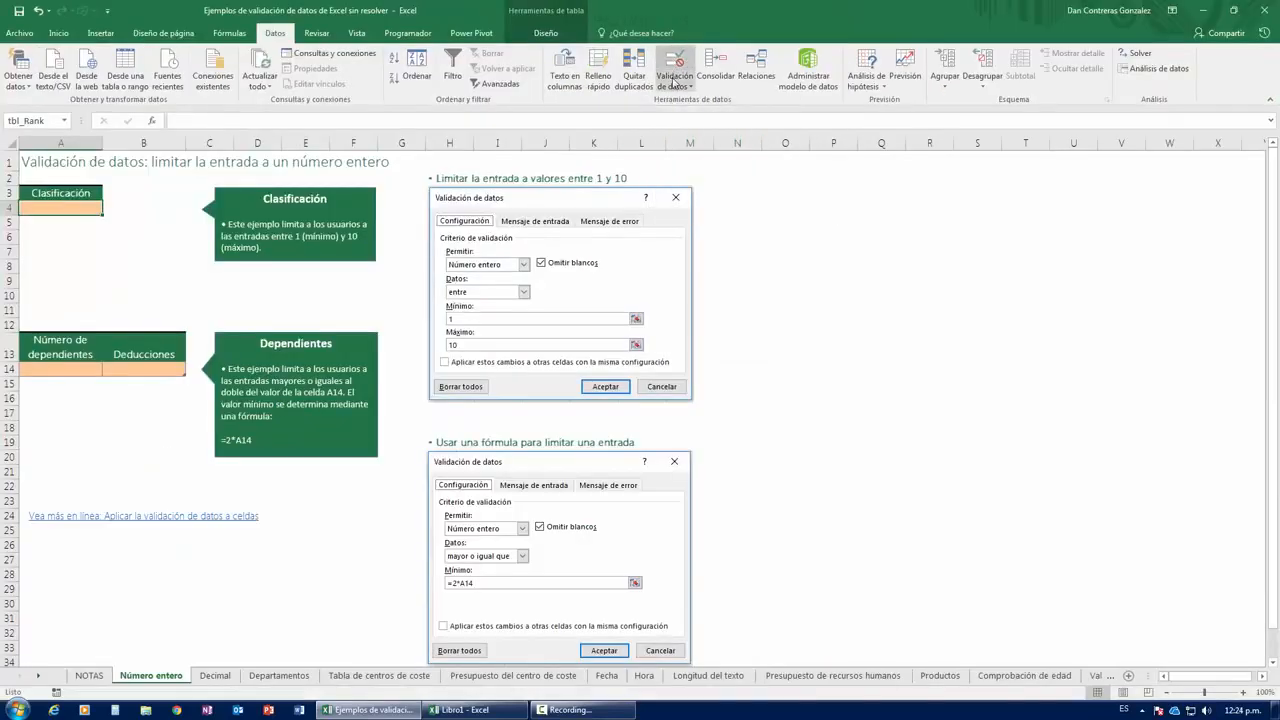
# Open Validación de datos for cell A4 and set Permitir to Número entero.
pyautogui.click(677, 83)
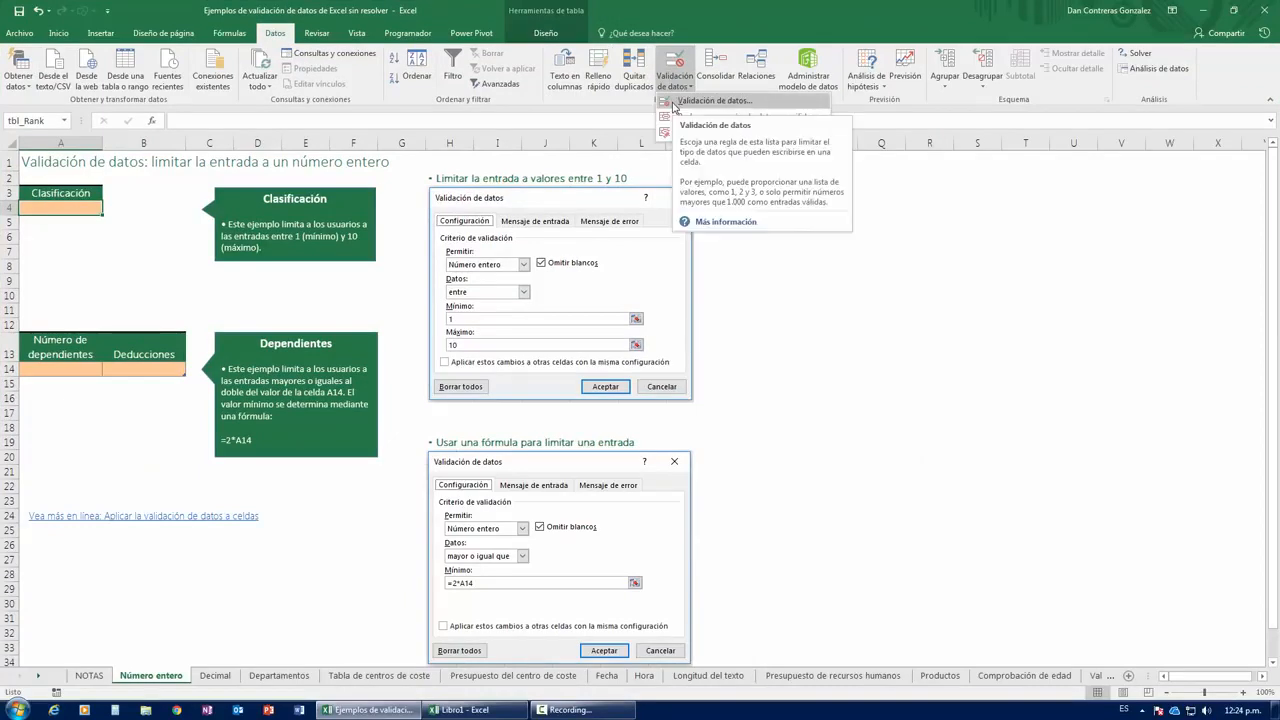
pyautogui.click(674, 106)
pyautogui.moveTo(214, 374); pyautogui.dragTo(580, 199)
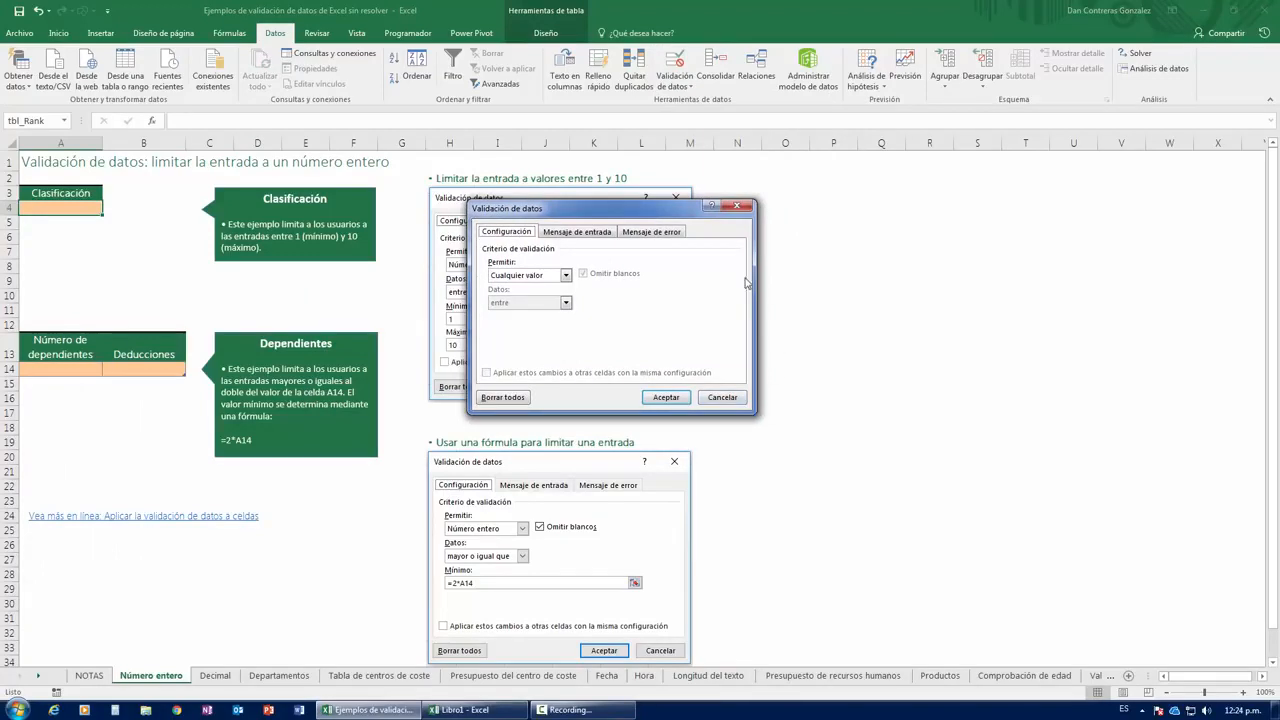
pyautogui.moveTo(595, 210); pyautogui.dragTo(462, 211)
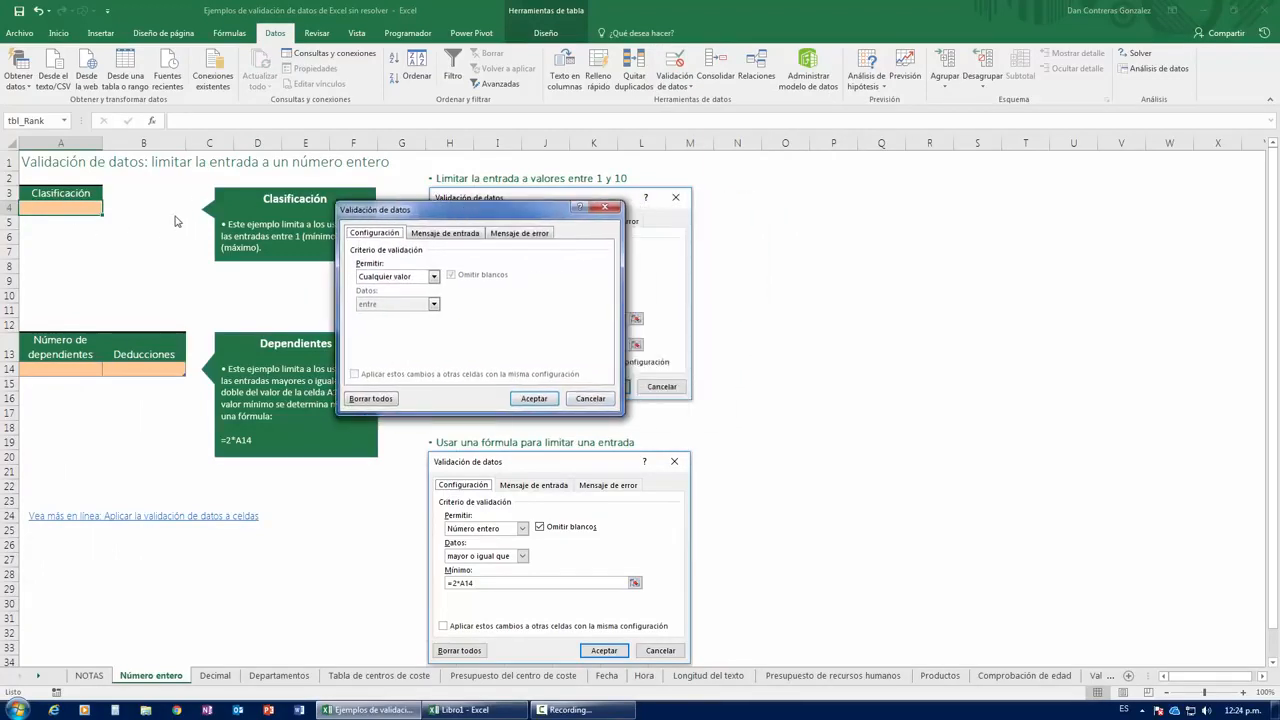
pyautogui.moveTo(433, 213); pyautogui.dragTo(545, 205)
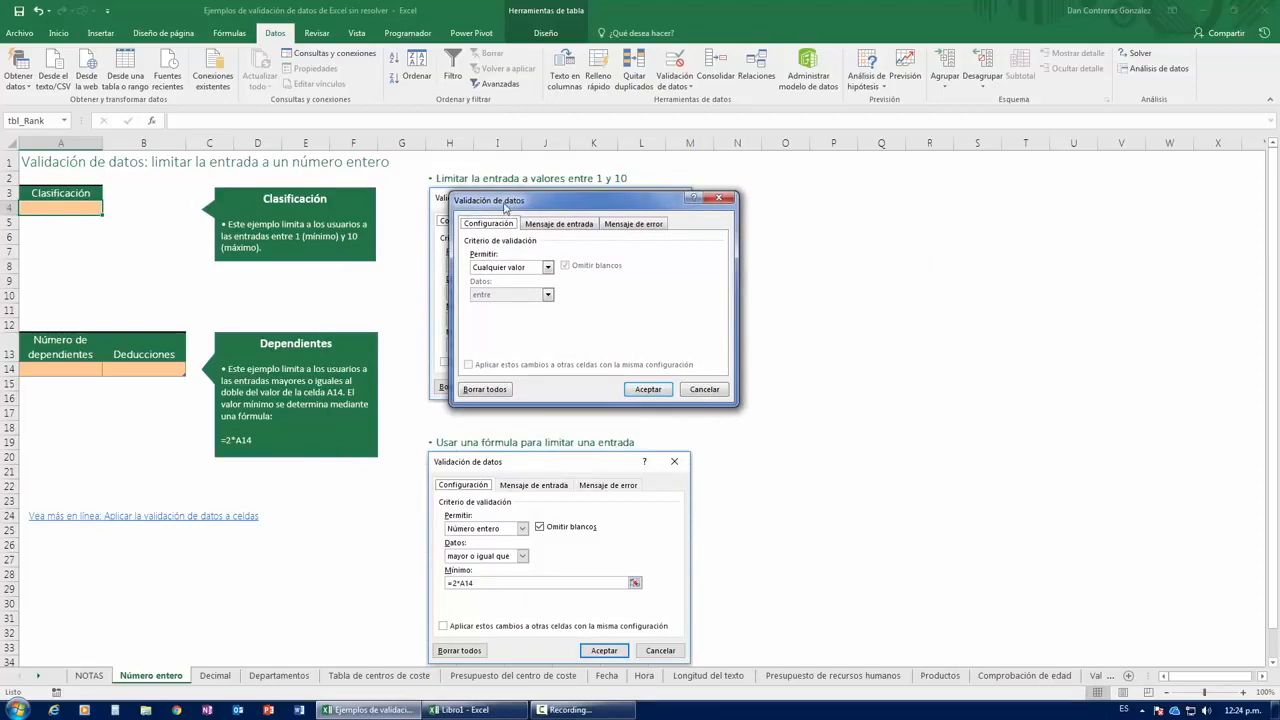
pyautogui.click(498, 270)
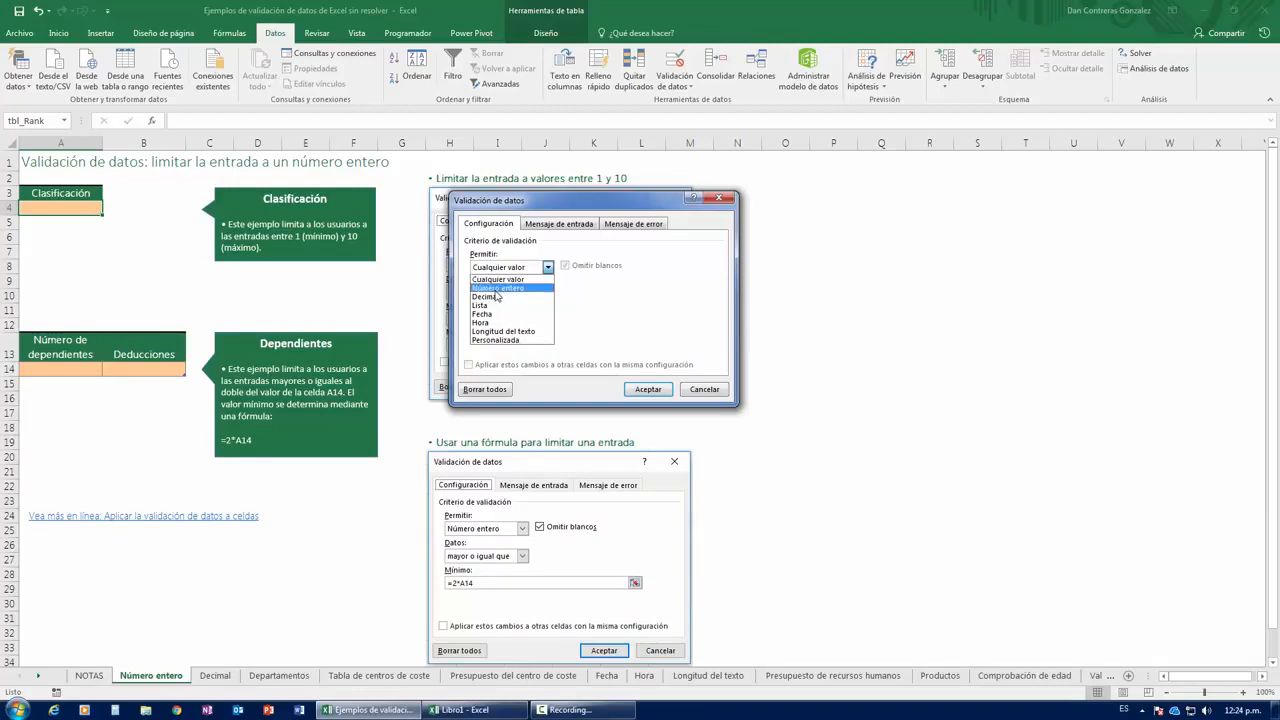
pyautogui.click(497, 289)
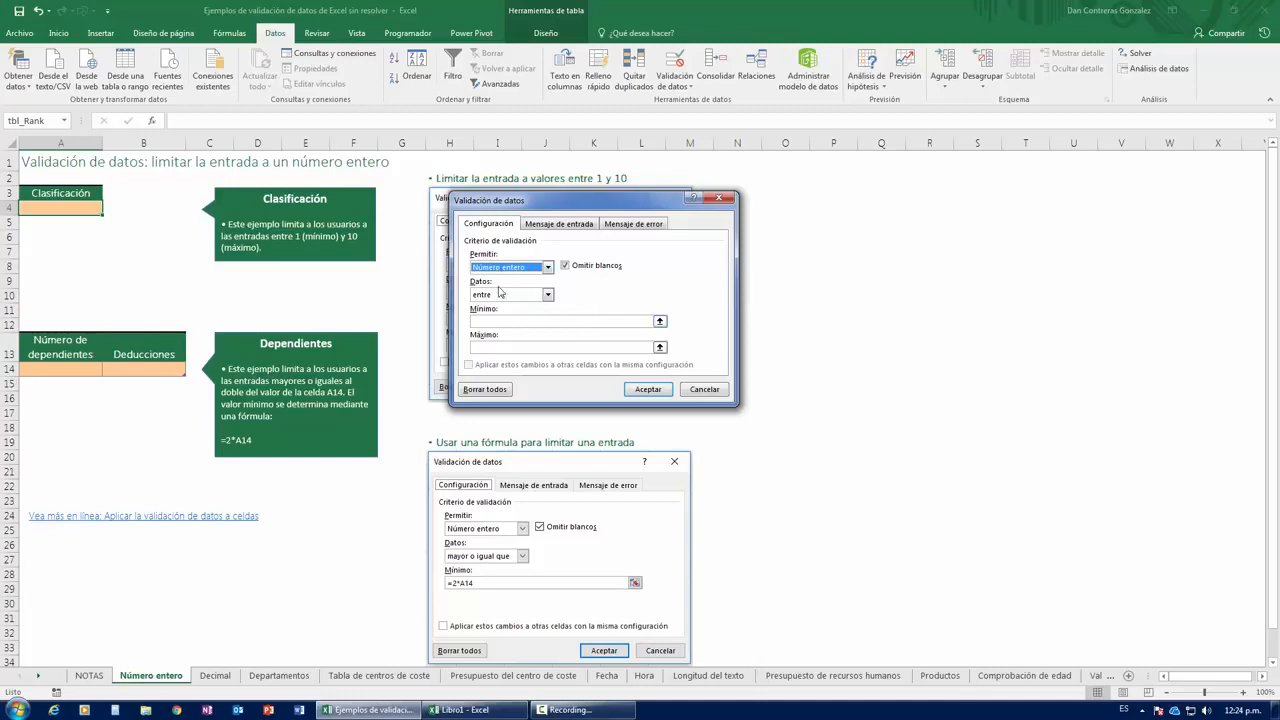
# Set Mínimo 1 and Máximo 10 with the 'entre' condition, and confirm the rule.
pyautogui.click(501, 324)
pyautogui.write('1')
pyautogui.press('Tab')
pyautogui.write('10')
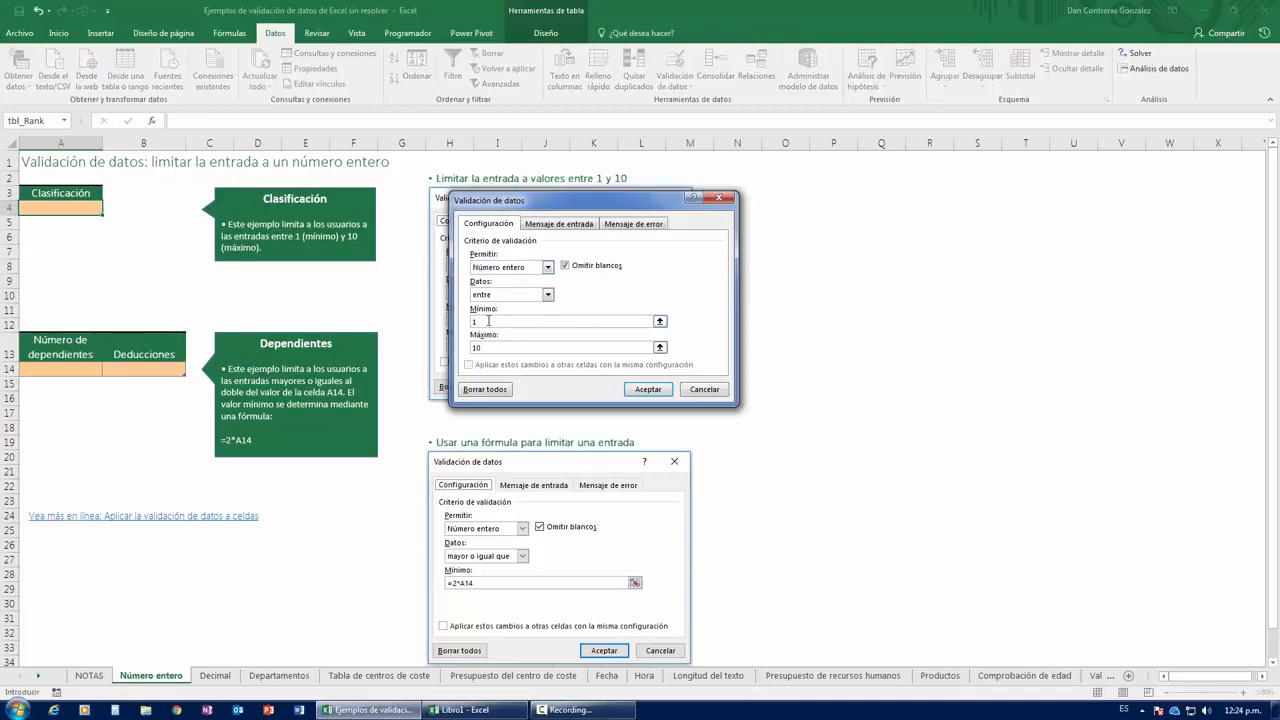
pyautogui.click(506, 298)
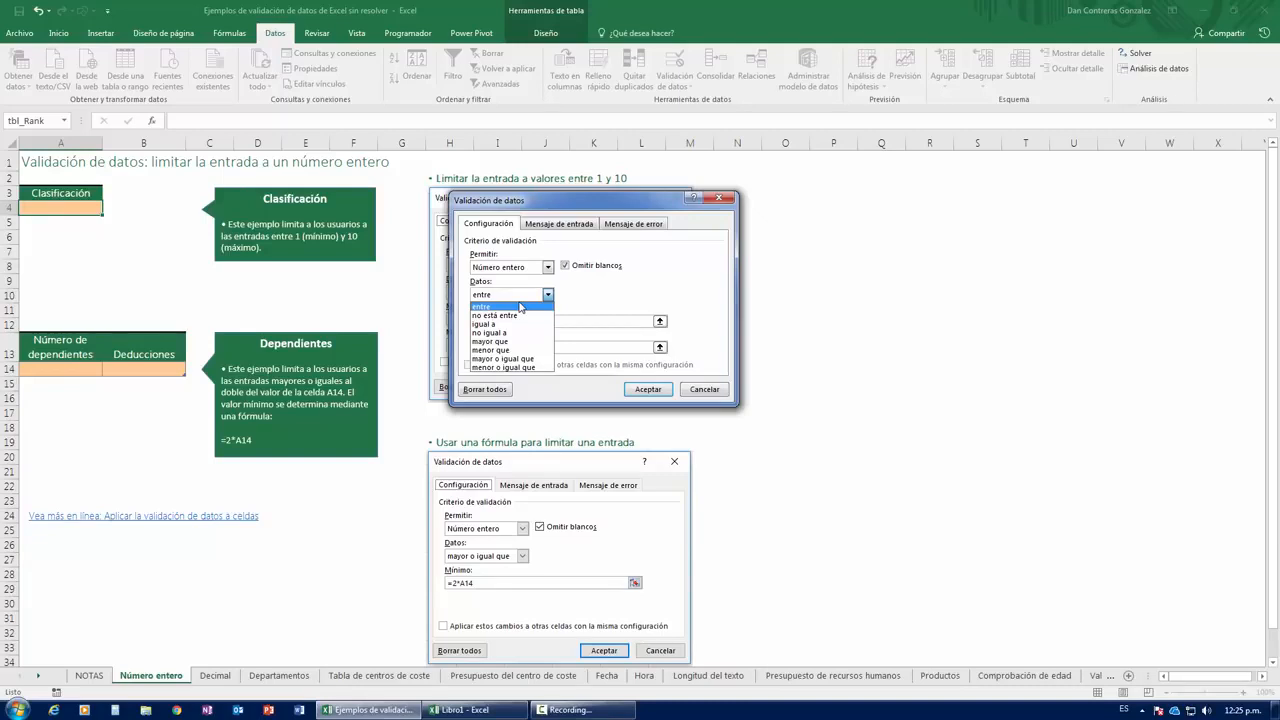
pyautogui.click(517, 305)
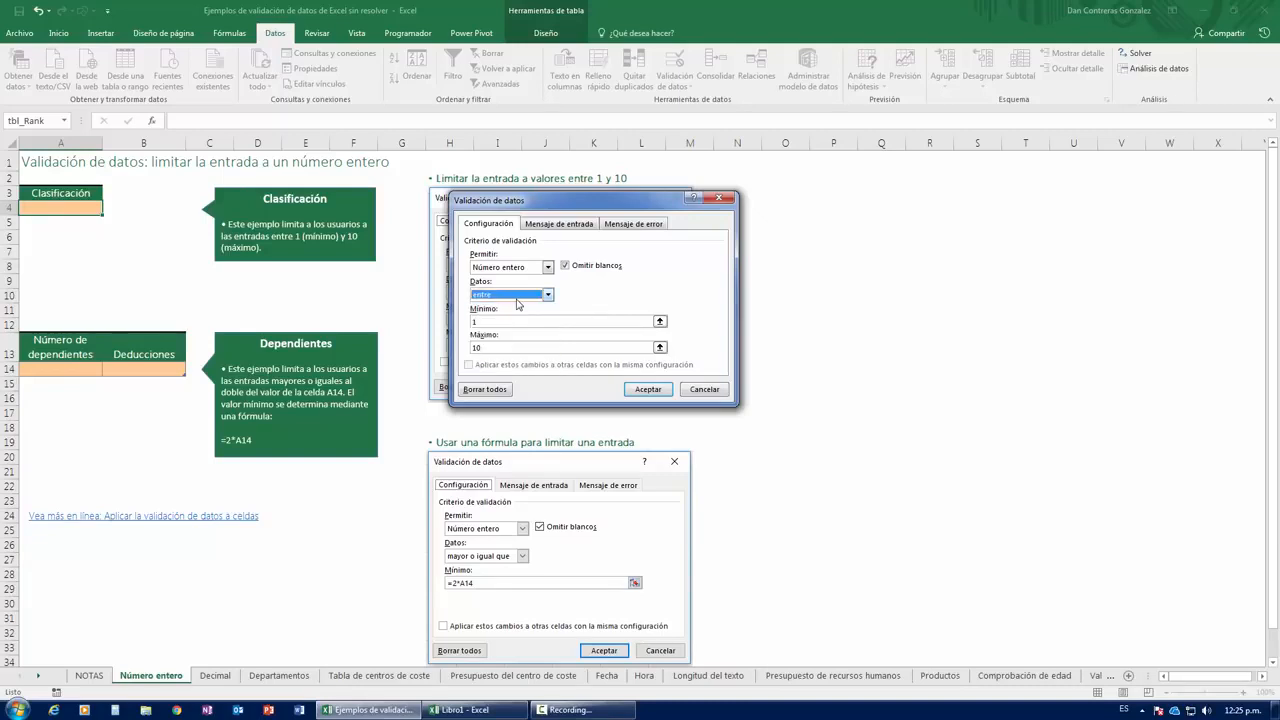
pyautogui.click(516, 299)
pyautogui.click(501, 304)
pyautogui.click(499, 297)
pyautogui.click(499, 298)
pyautogui.click(634, 389)
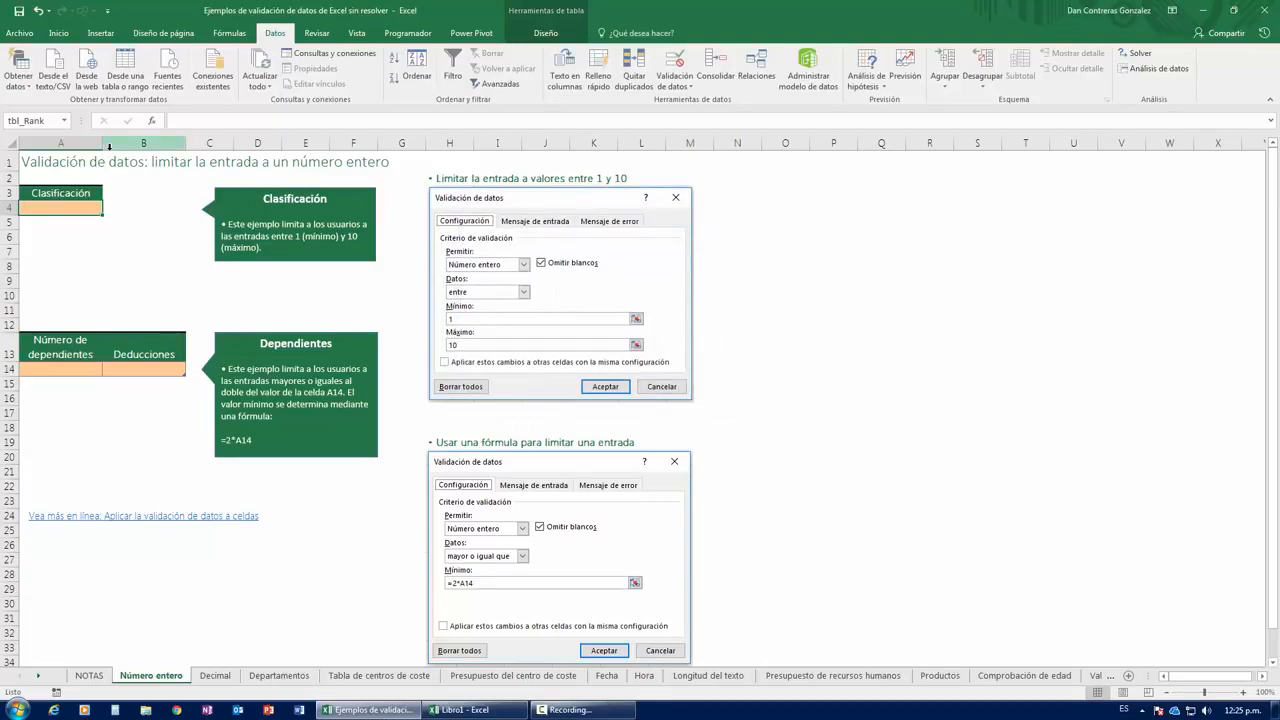
# Test the A4 rule by entering 5, then 99, and dismiss the rejection of 99.
pyautogui.write('5')
pyautogui.press('Return')
pyautogui.press('Up')
pyautogui.write('99')
pyautogui.press('Return')
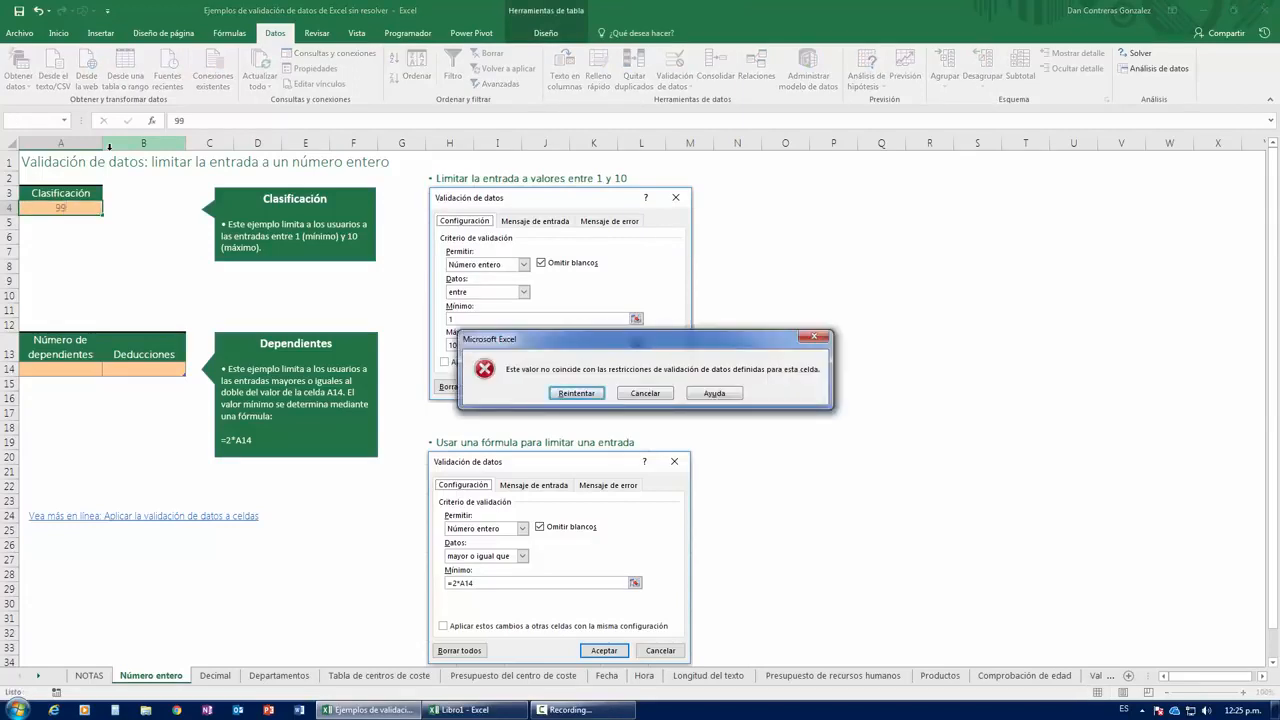
pyautogui.click(625, 393)
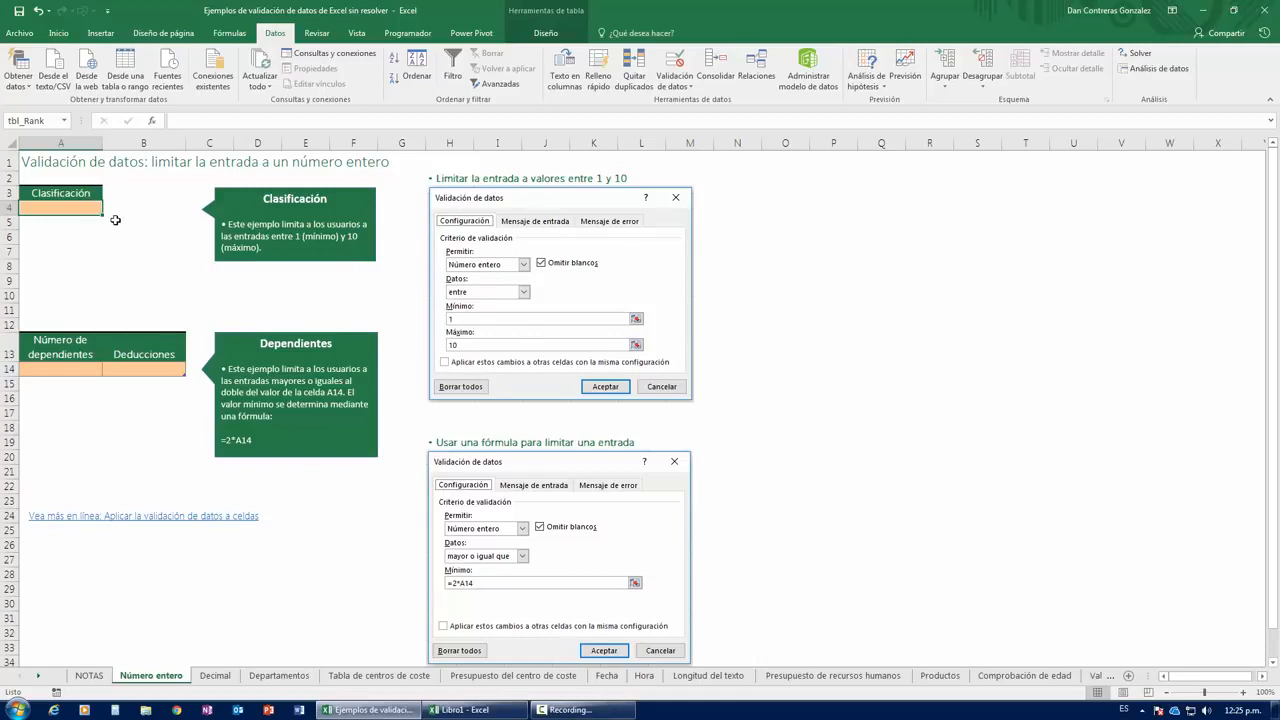
# Enter 89 in A4 to trigger the validation error, then cancel the invalid entry.
pyautogui.write('89')
pyautogui.press('Return')
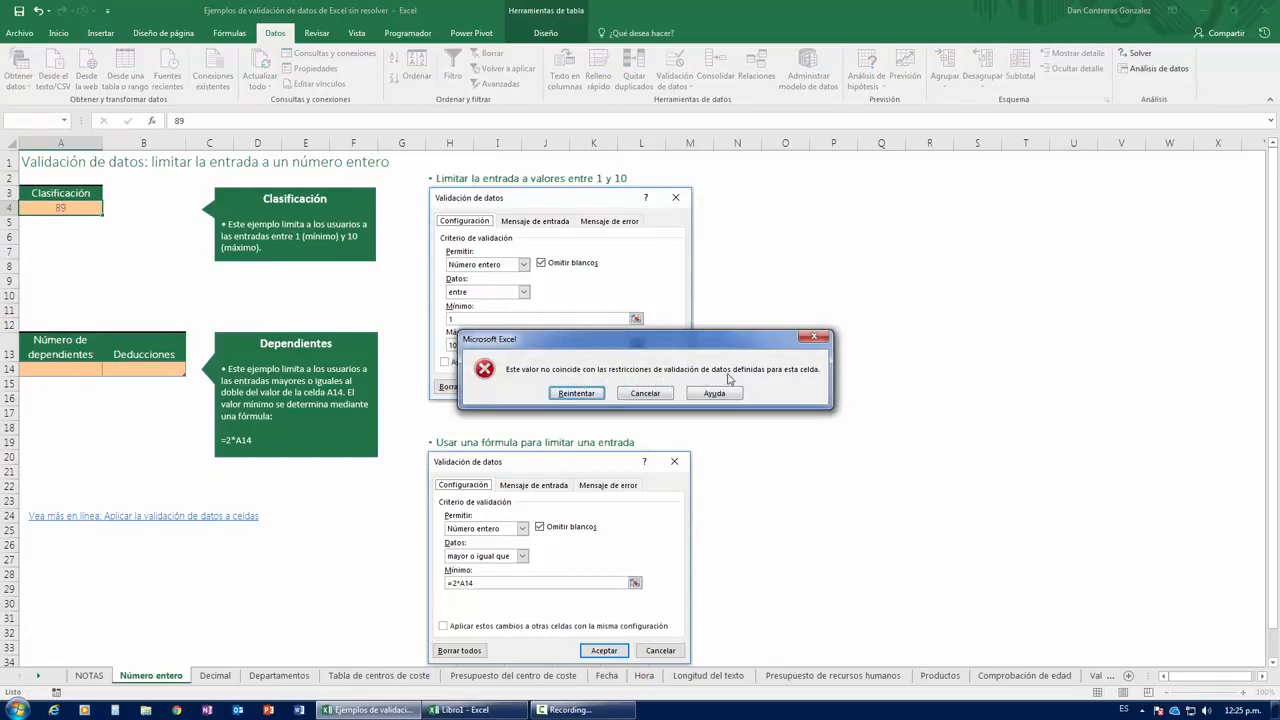
pyautogui.moveTo(778, 345); pyautogui.dragTo(696, 306)
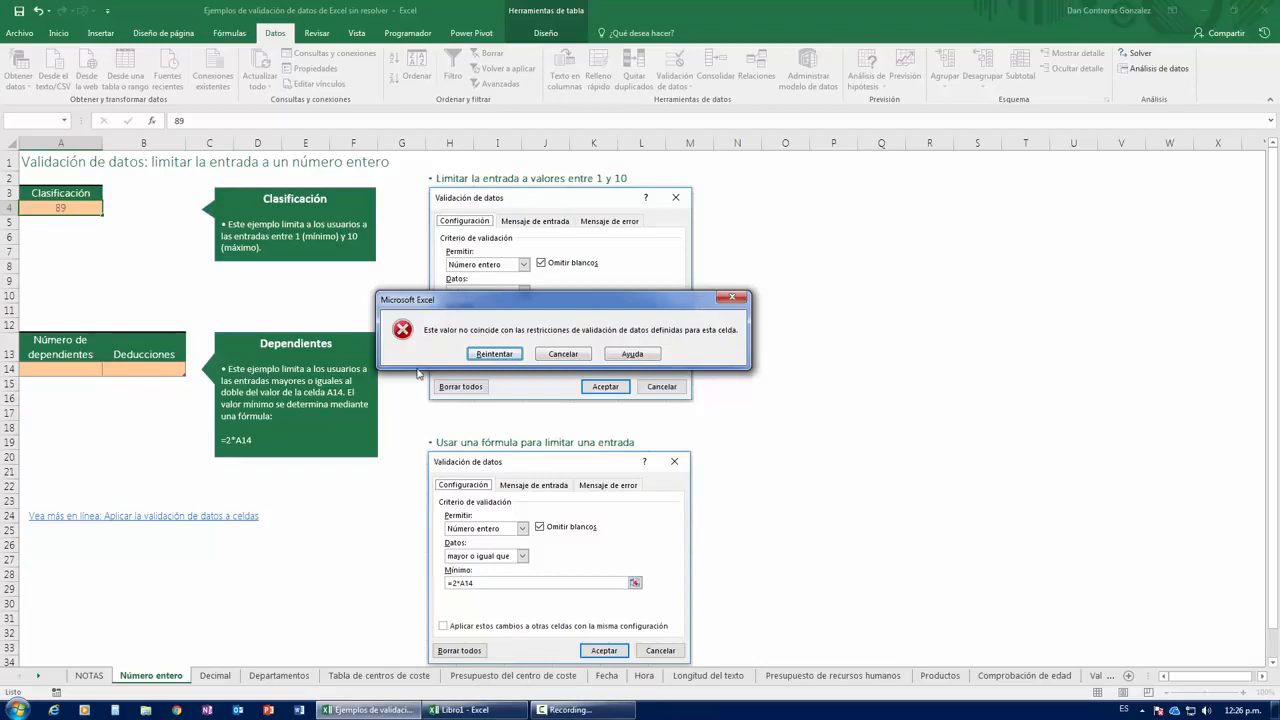
pyautogui.click(563, 354)
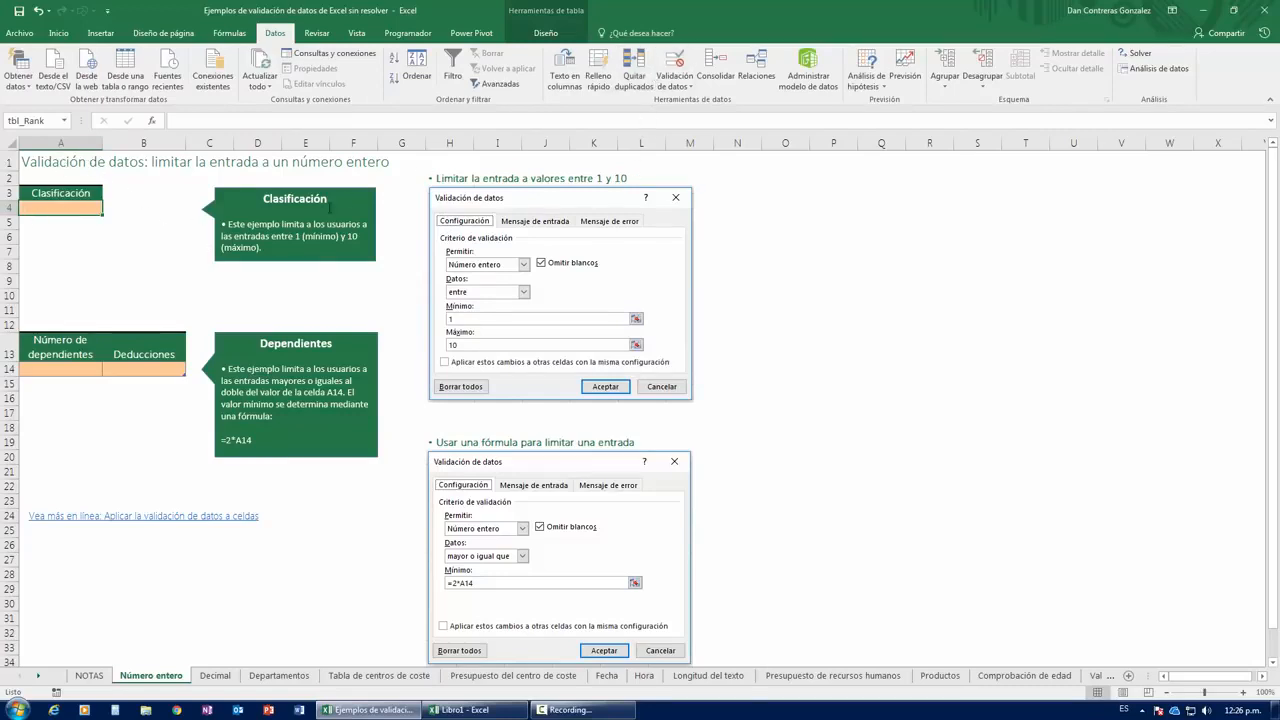
# Title A4's input message 'Holis :)' and ask for a number from 1 to 10, ending 'campeón!!!'.
pyautogui.click(660, 68)
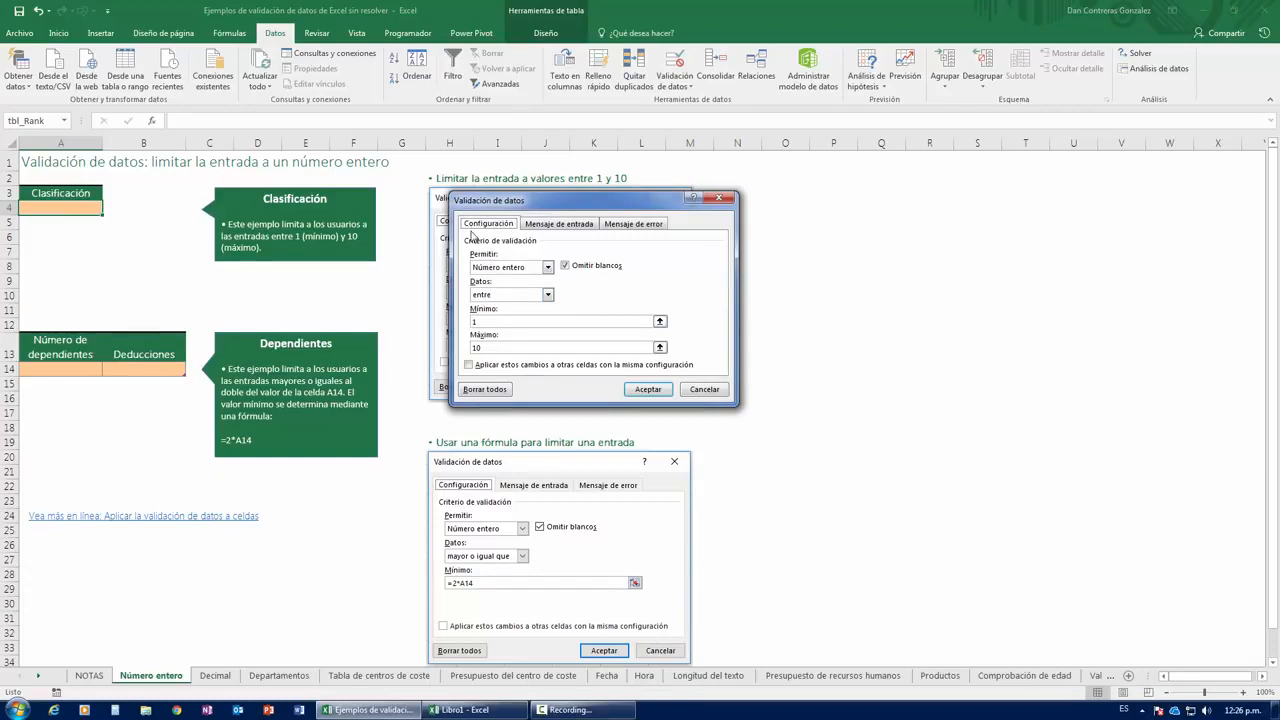
pyautogui.click(561, 229)
pyautogui.click(534, 286)
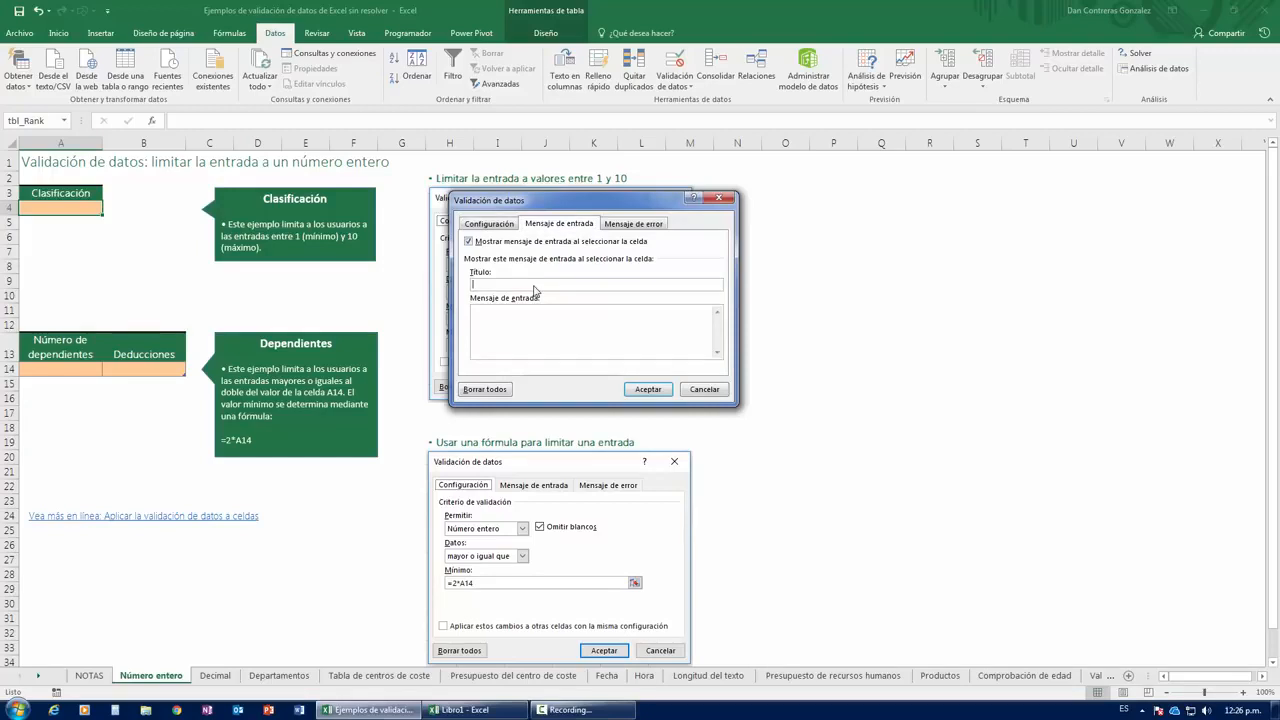
pyautogui.write('Holis :)')
pyautogui.press('Tab')
pyautogui.write('Porfis escribe un númerito del 1 al 10 y que no se pase a')
pyautogui.press('BackSpace')
pyautogui.write('de ahí. Yo se')
pyautogui.write(' que tu puede came')
pyautogui.press('BackSpace')
pyautogui.write('peón')
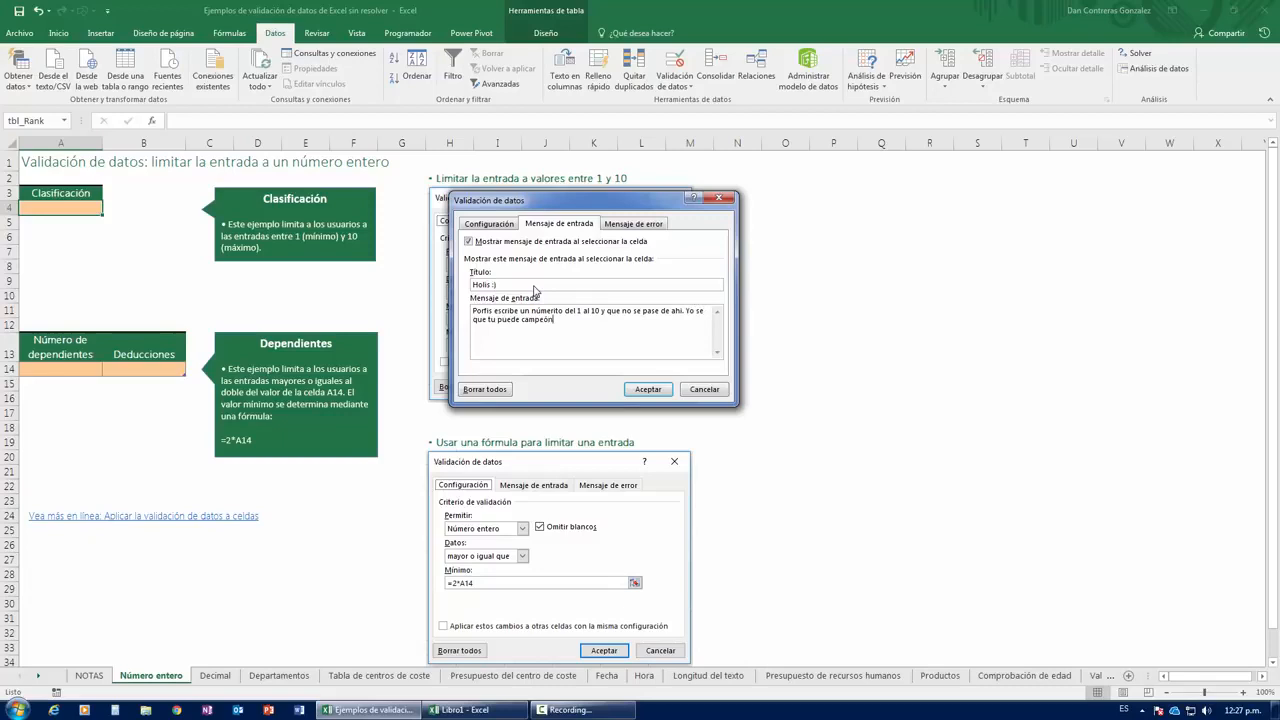
pyautogui.write('!!!')
# Save the input message and toggle between A4 and B7 to confirm the tip appears.
pyautogui.click(636, 390)
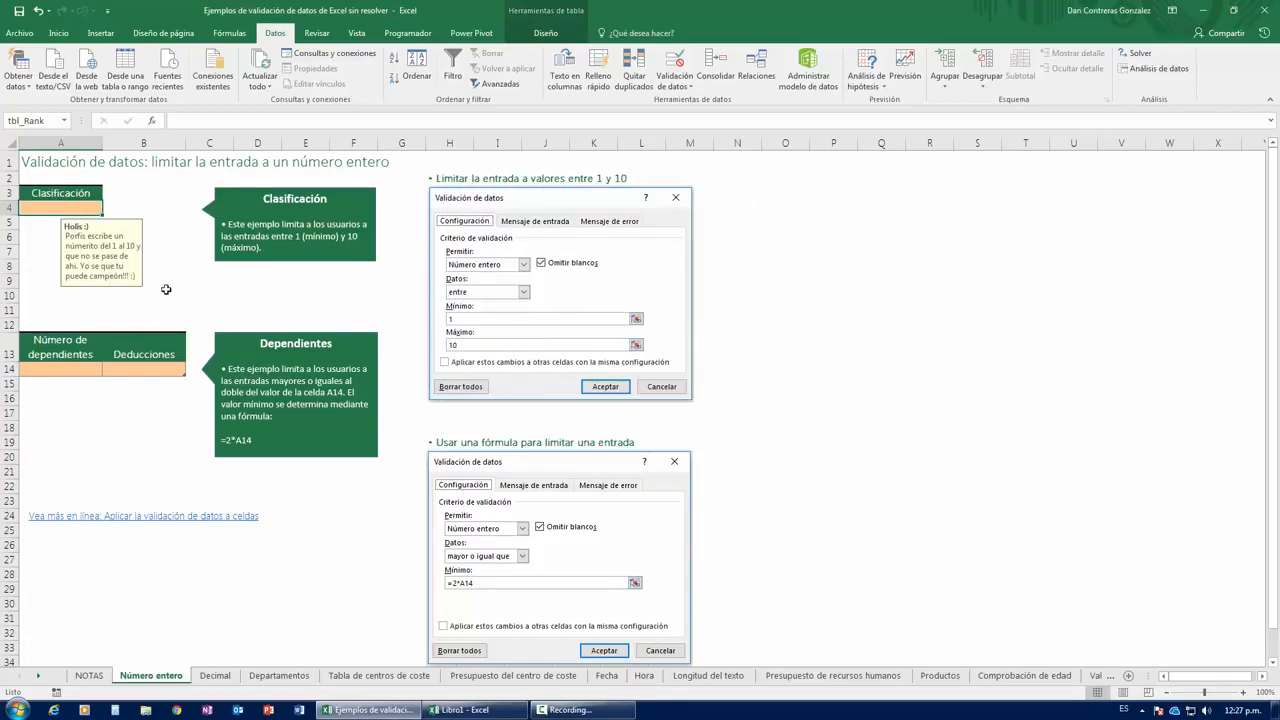
pyautogui.click(203, 299)
pyautogui.click(77, 217)
pyautogui.click(157, 253)
pyautogui.click(80, 212)
pyautogui.click(155, 248)
pyautogui.click(82, 212)
# Reopen A4's validation, change 'puede' to 'puedes campeón' in the message, and confirm.
pyautogui.click(675, 62)
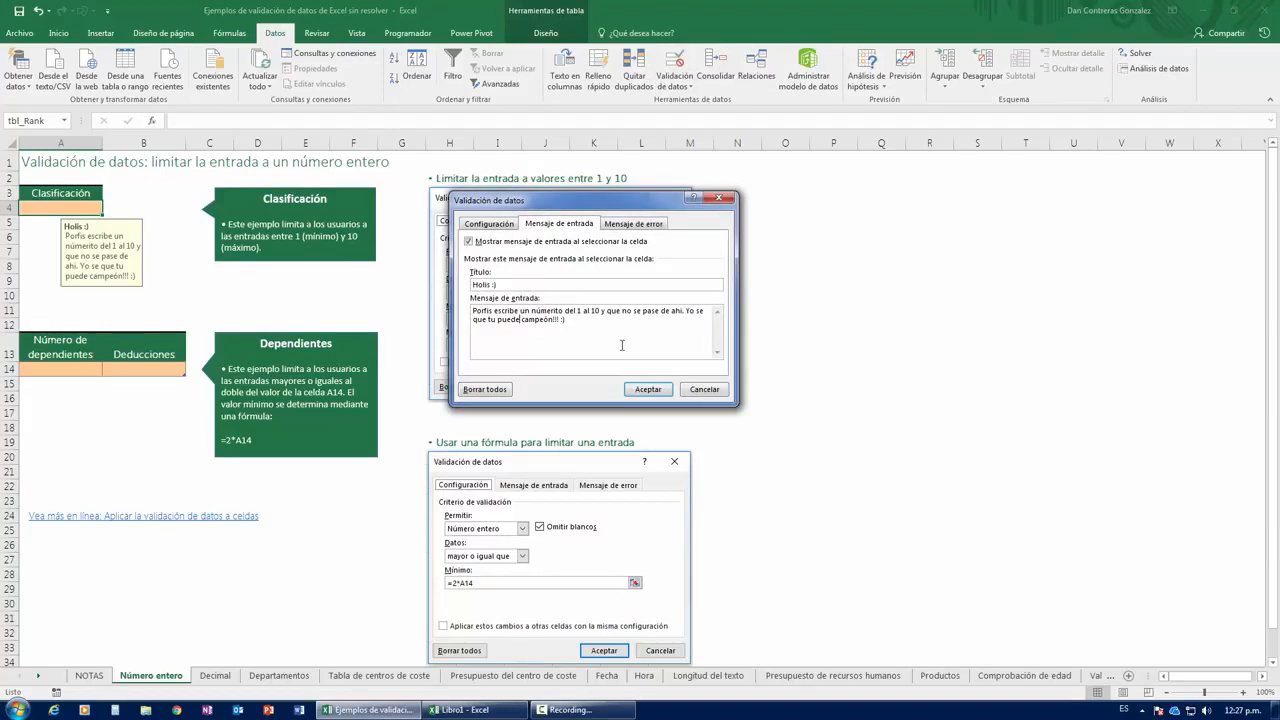
pyautogui.click(642, 390)
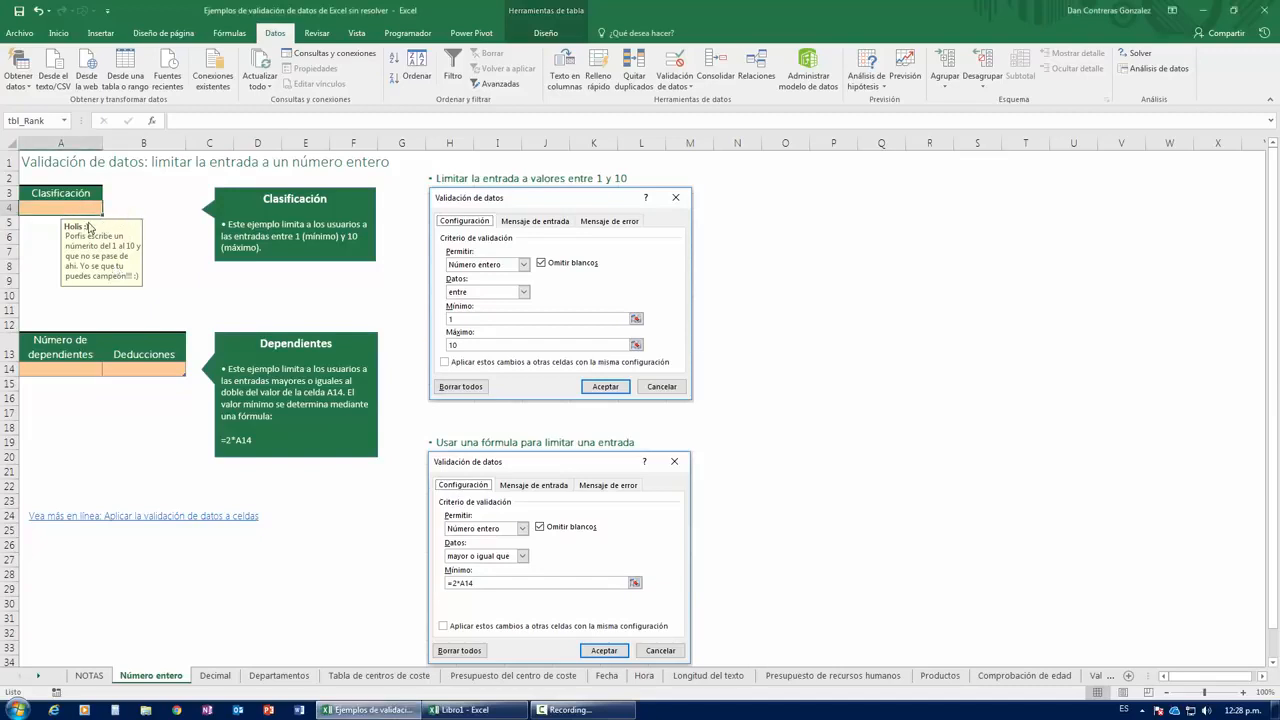
# Open A4's Mensaje de error settings and title the alert 'Eres un incompetente'.
pyautogui.click(675, 65)
pyautogui.moveTo(565, 206); pyautogui.dragTo(563, 216)
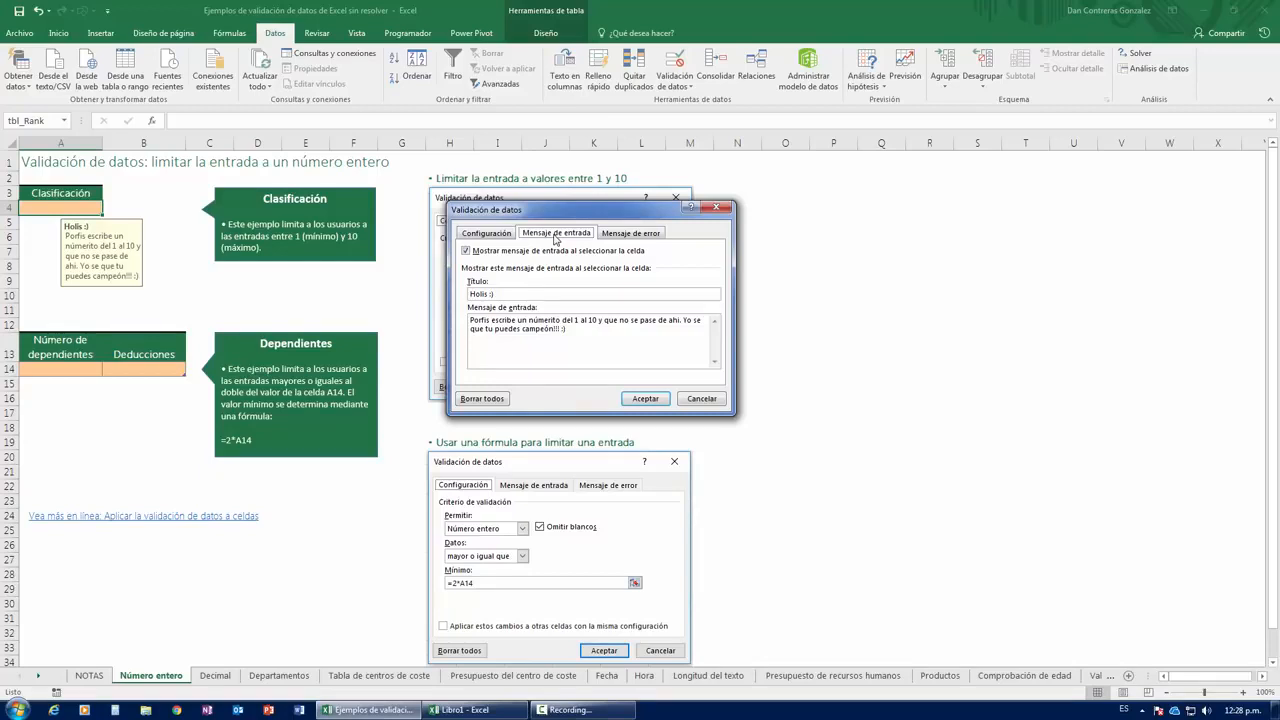
pyautogui.click(618, 234)
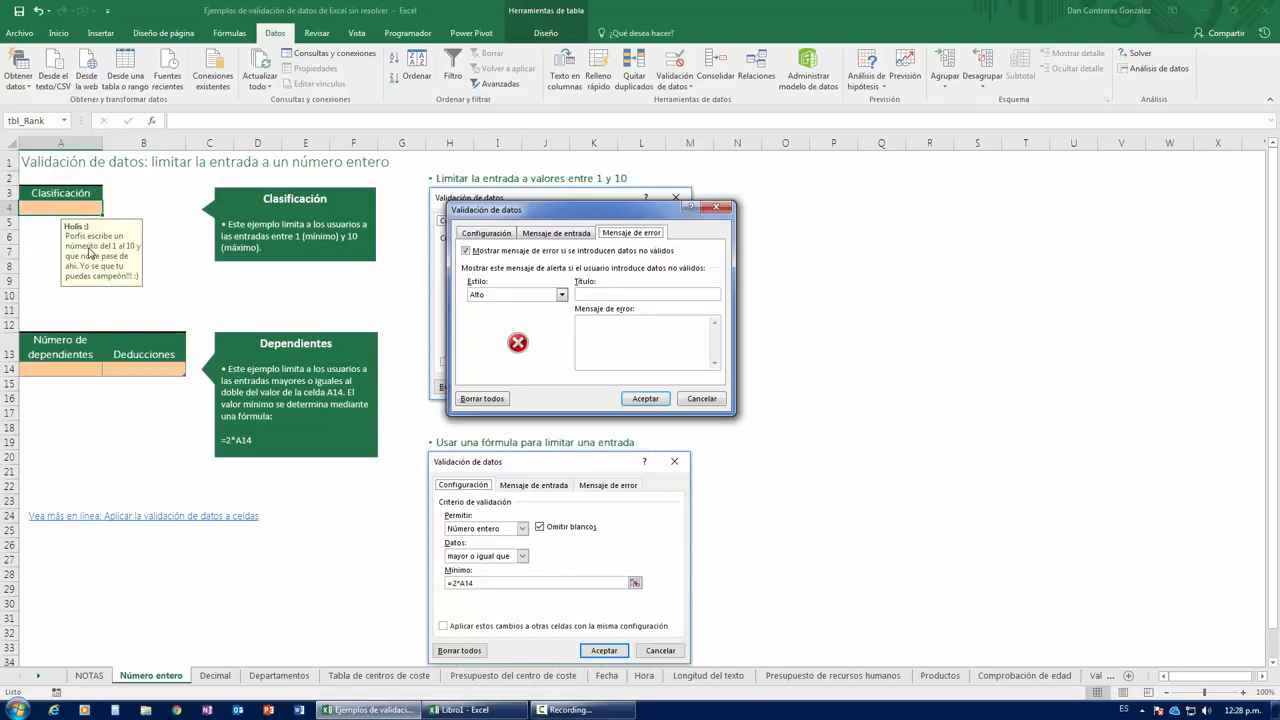
pyautogui.click(610, 296)
pyautogui.write('Eres un incompetente')
# Write the error message 'Te dije que del 1 al 10...' plus a second sentence, and confirm.
pyautogui.press('Tab')
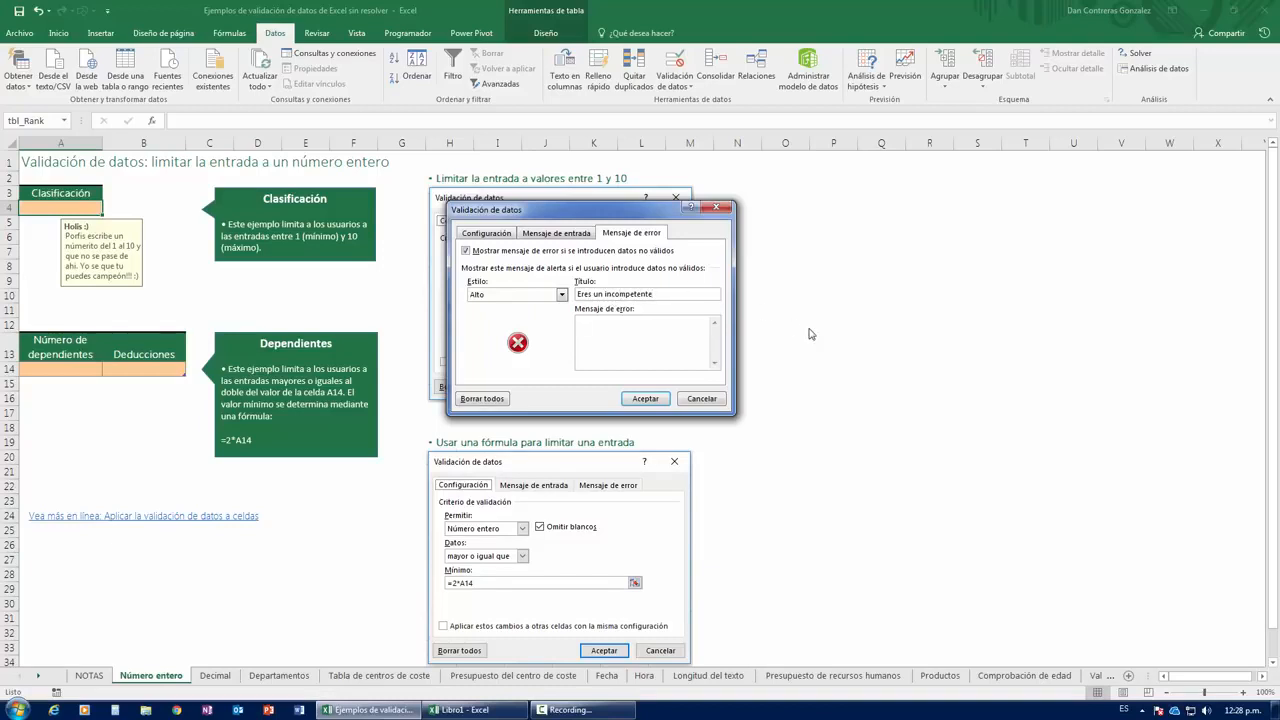
pyautogui.write('Te dije que del 1 al 10 maldito analfabeta.')
pyautogui.press('Return')
pyautogui.press('Return')
pyautogui.write('Ya notif')
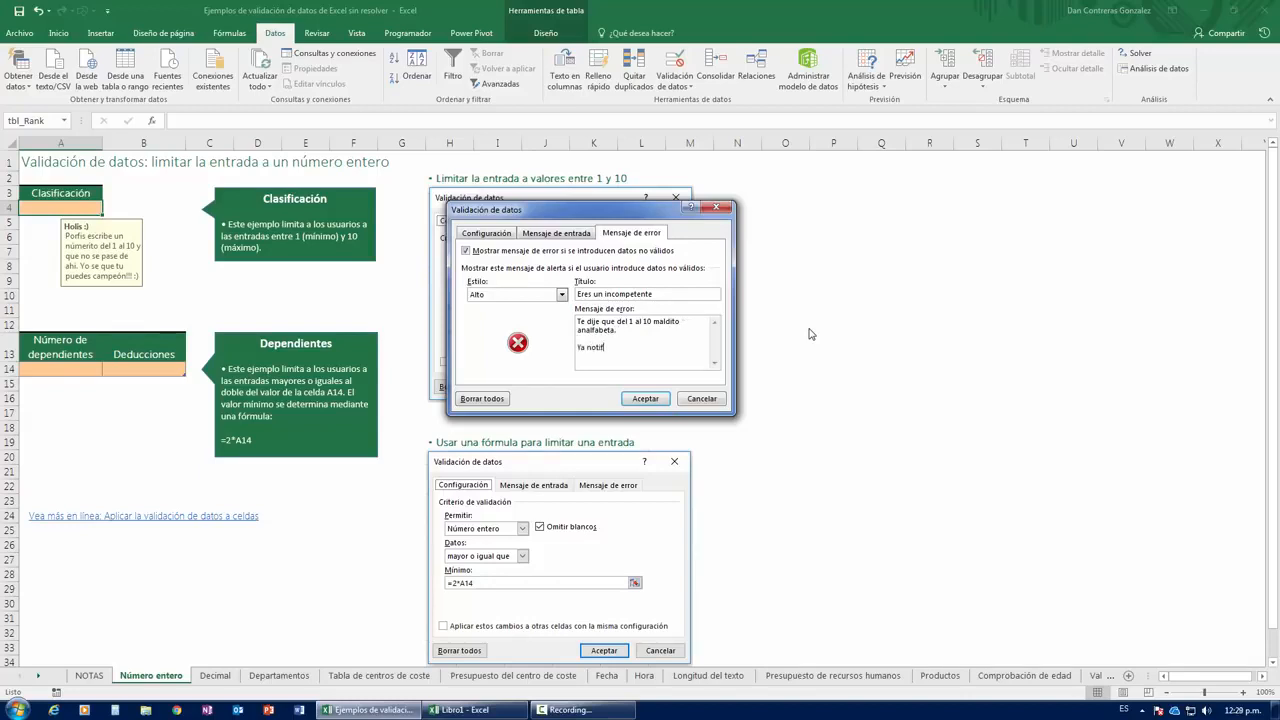
pyautogui.write('icamos a RH de tu estupidez, ve limpiando tu escritorio.')
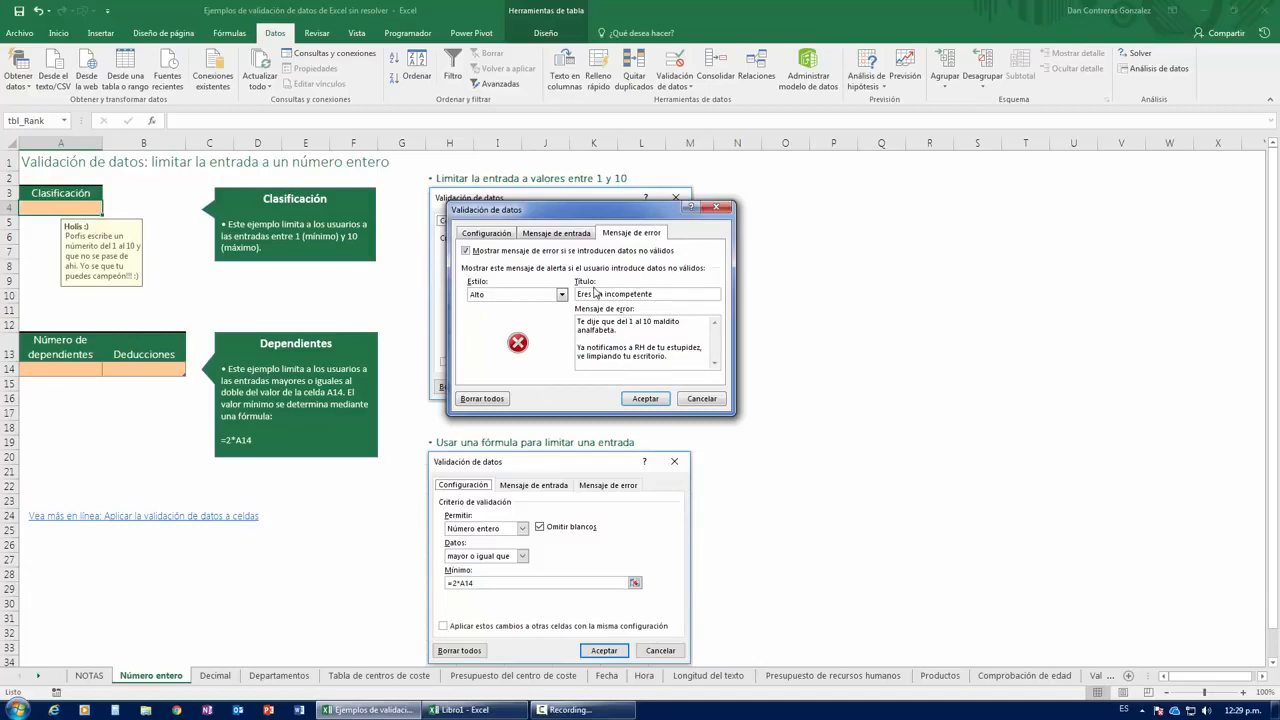
pyautogui.click(643, 398)
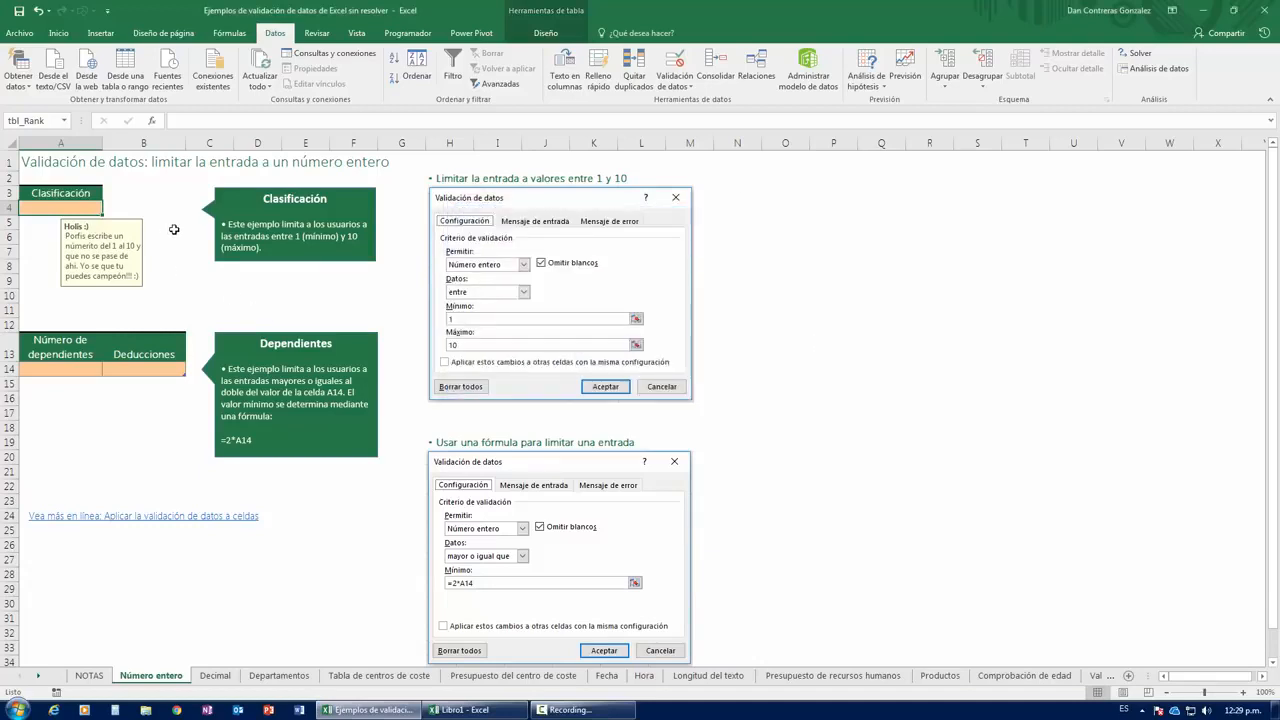
# Enter 5 in A4, then confirm that 99 is rejected by the 'Eres un incompetente' alert.
pyautogui.write('5')
pyautogui.press('Return')
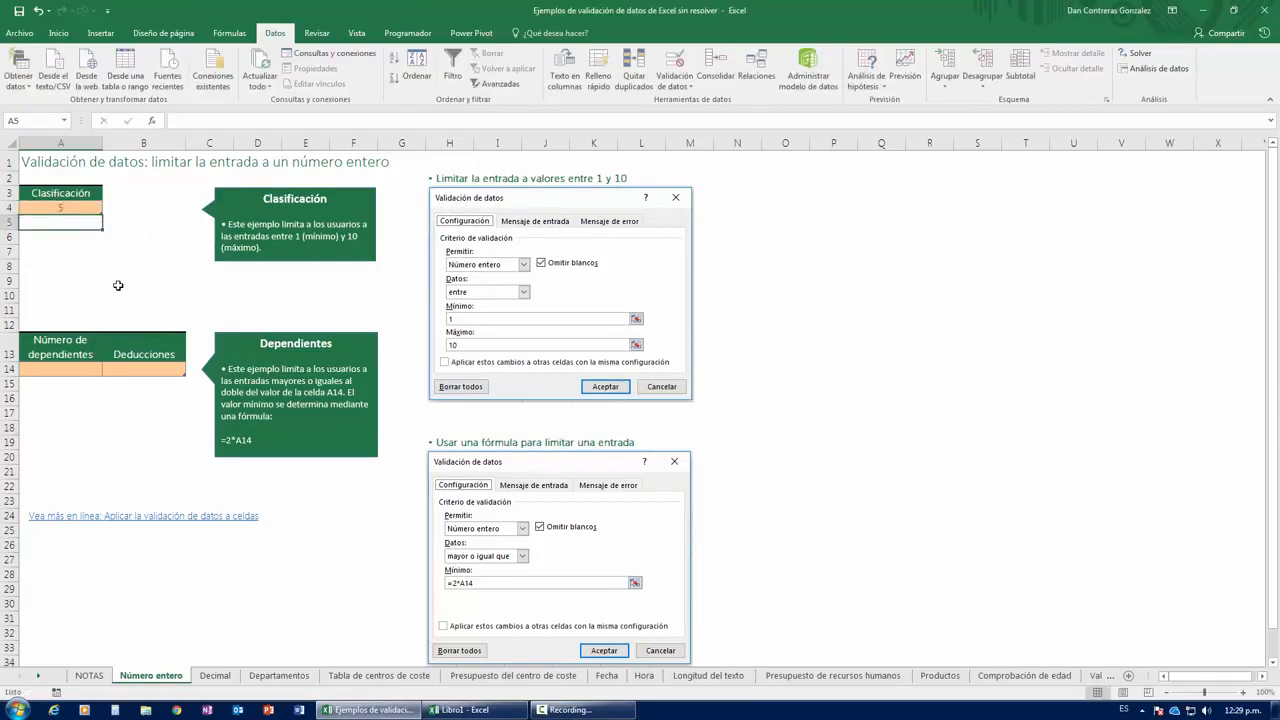
pyautogui.press('Up')
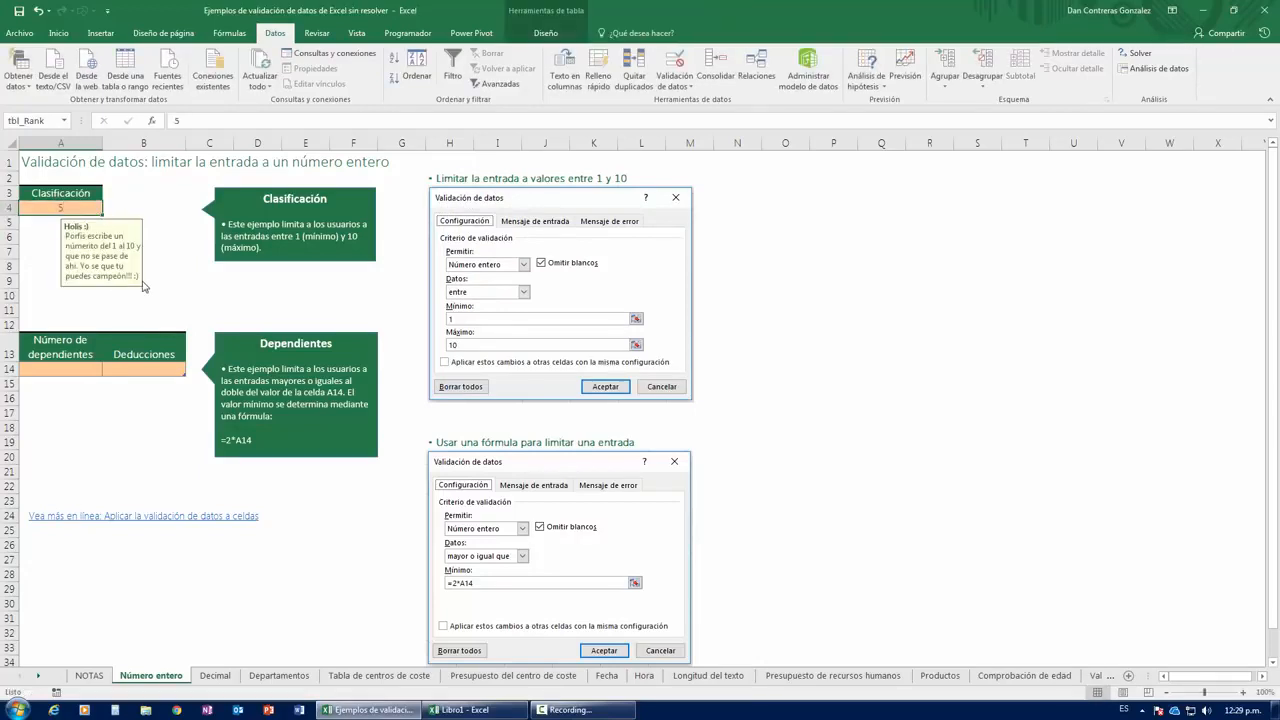
pyautogui.write('99')
pyautogui.press('Return')
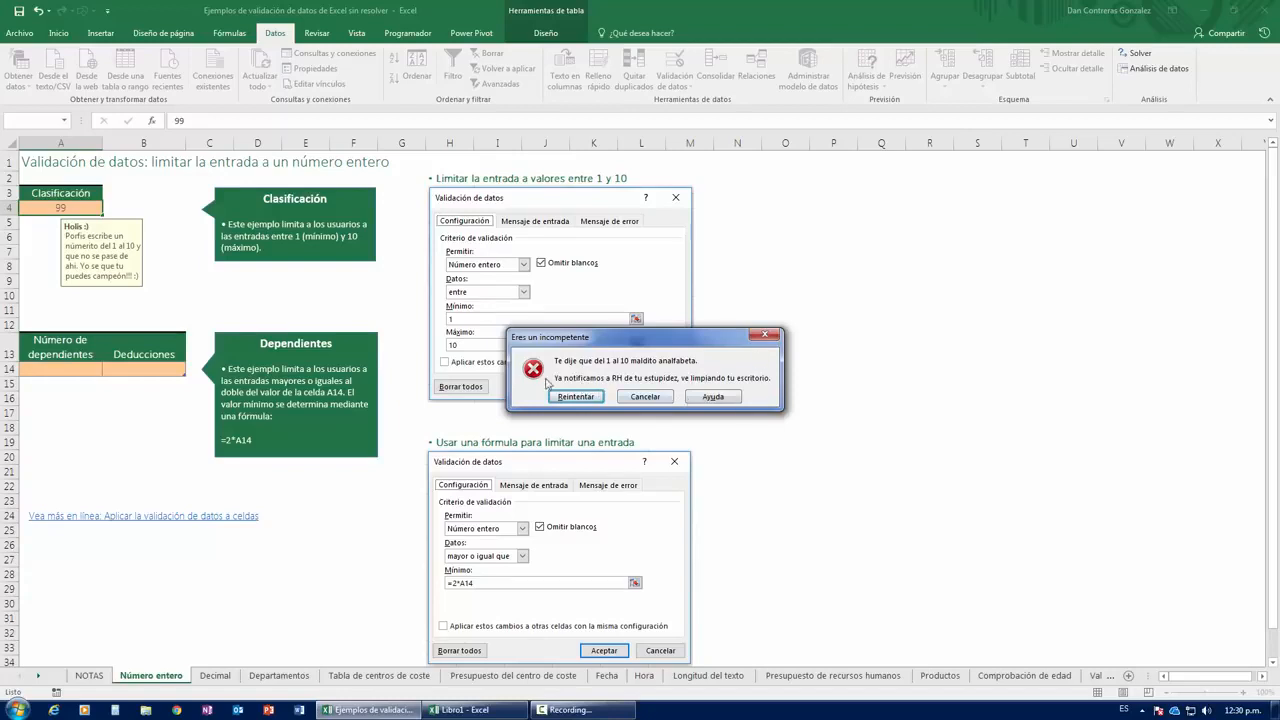
pyautogui.click(765, 335)
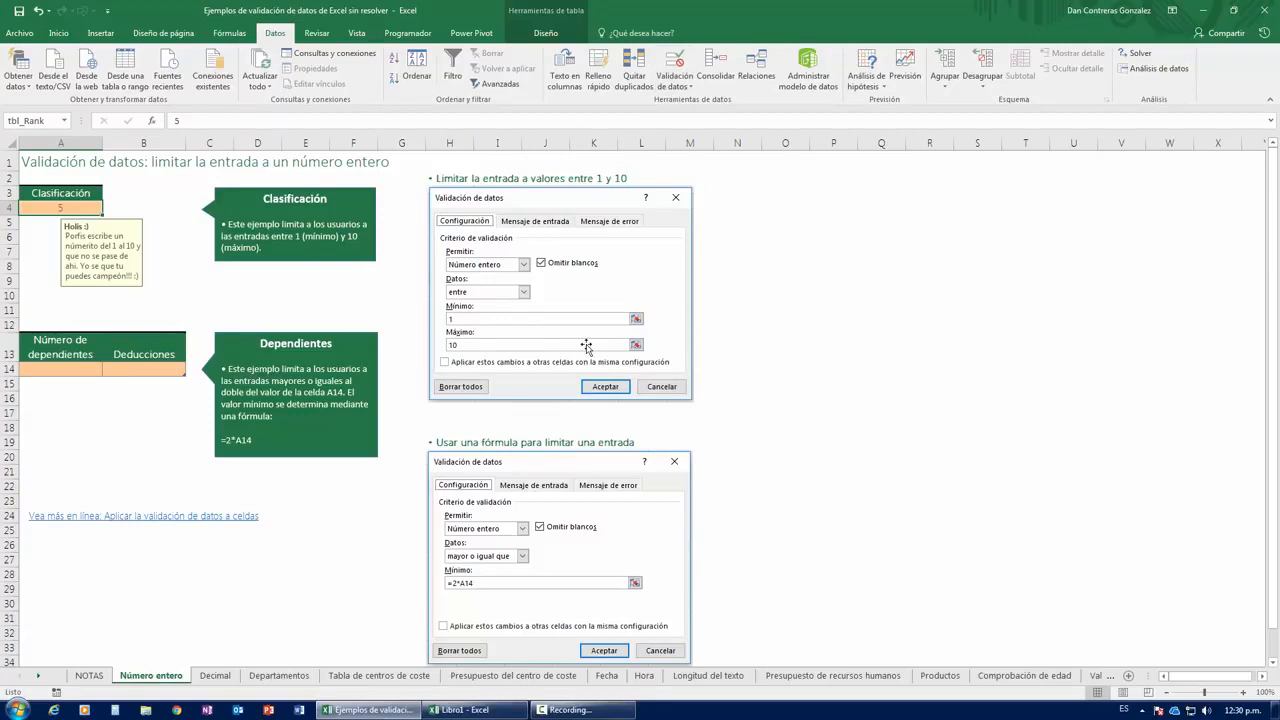
# Enter 8 as the Número de dependientes in A14.
pyautogui.click(70, 368)
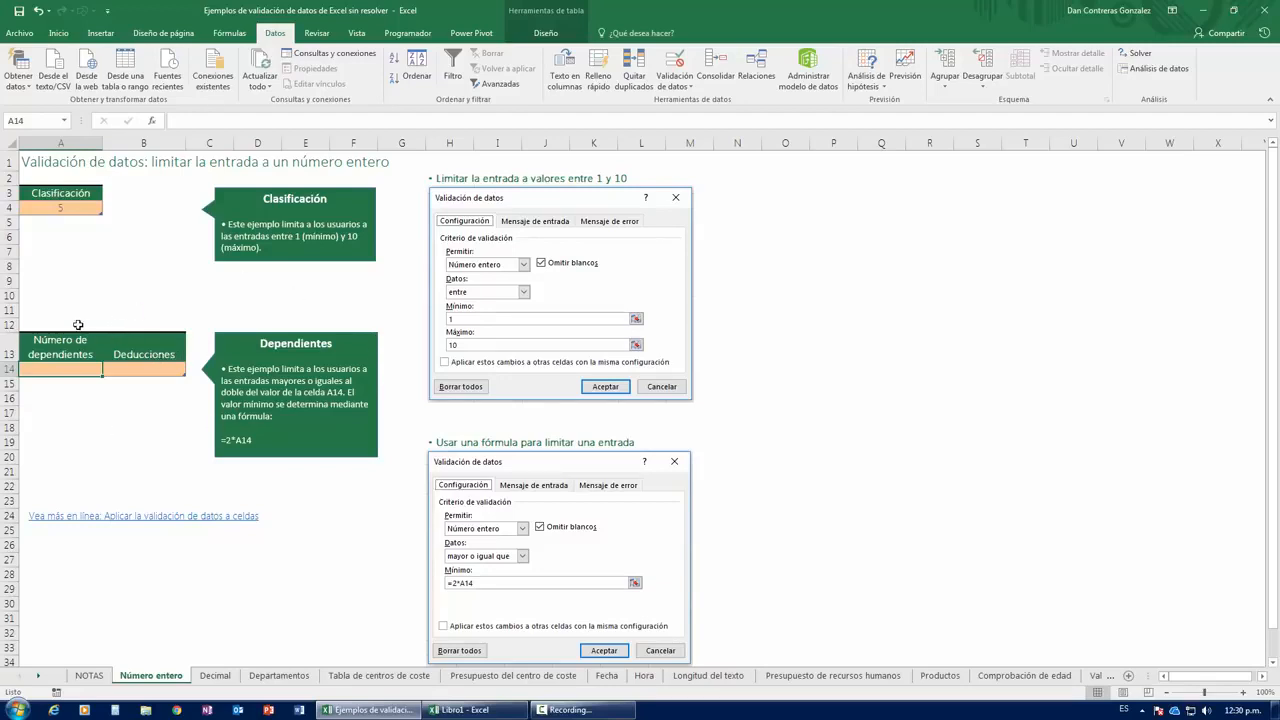
pyautogui.click(121, 373)
pyautogui.click(54, 371)
pyautogui.write('8')
pyautogui.press('Tab')
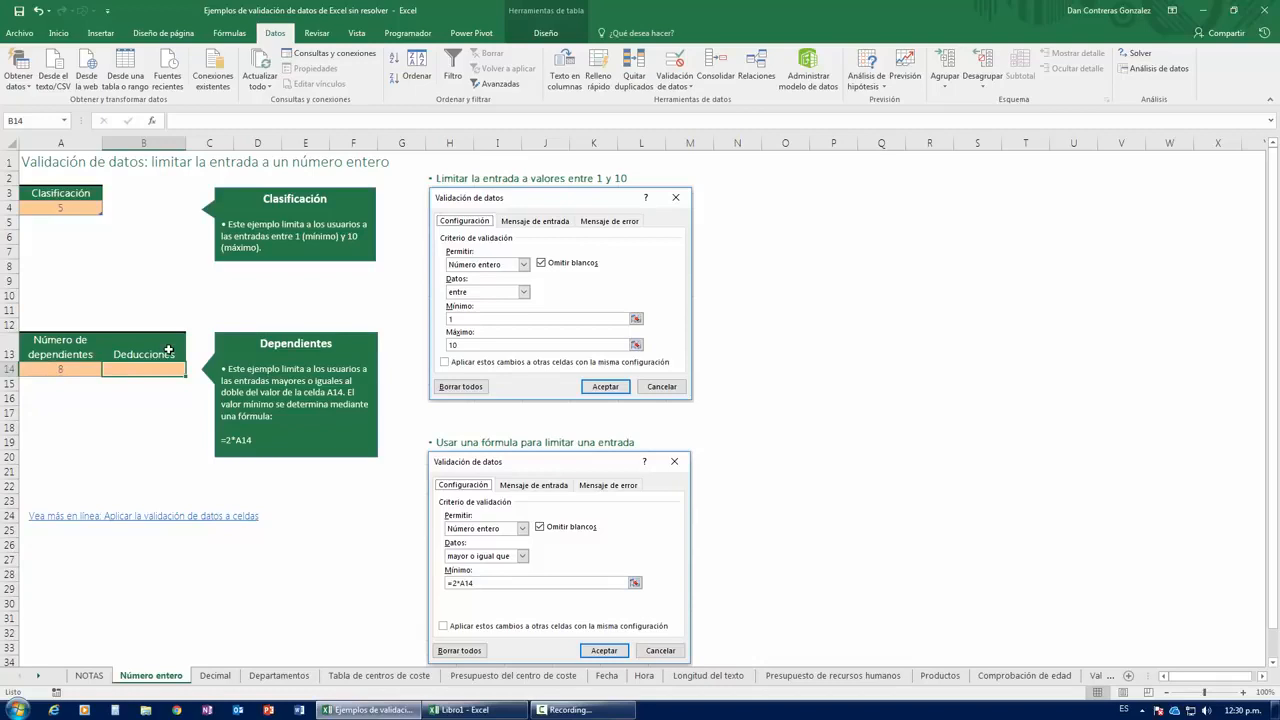
# Change A14 to 5 and open Data Validation for the Deducciones cell B14.
pyautogui.click(74, 377)
pyautogui.click(74, 377)
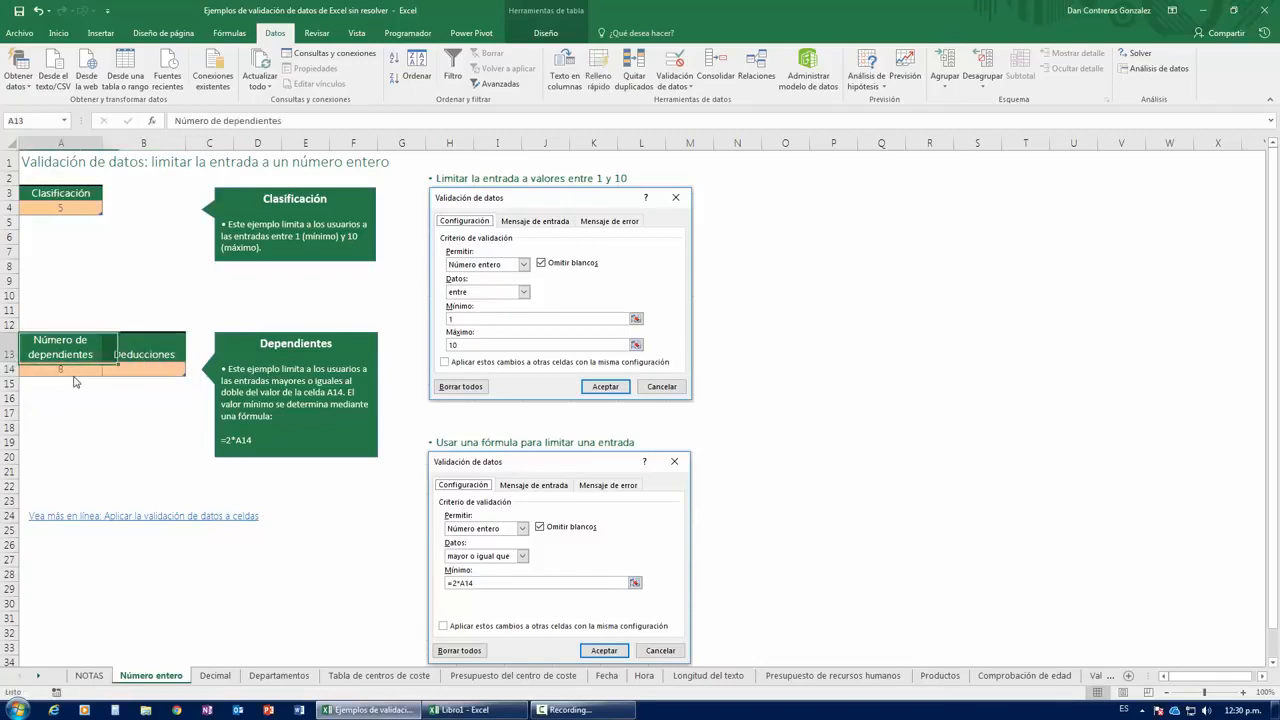
pyautogui.click(73, 375)
pyautogui.write('5')
pyautogui.press('Return')
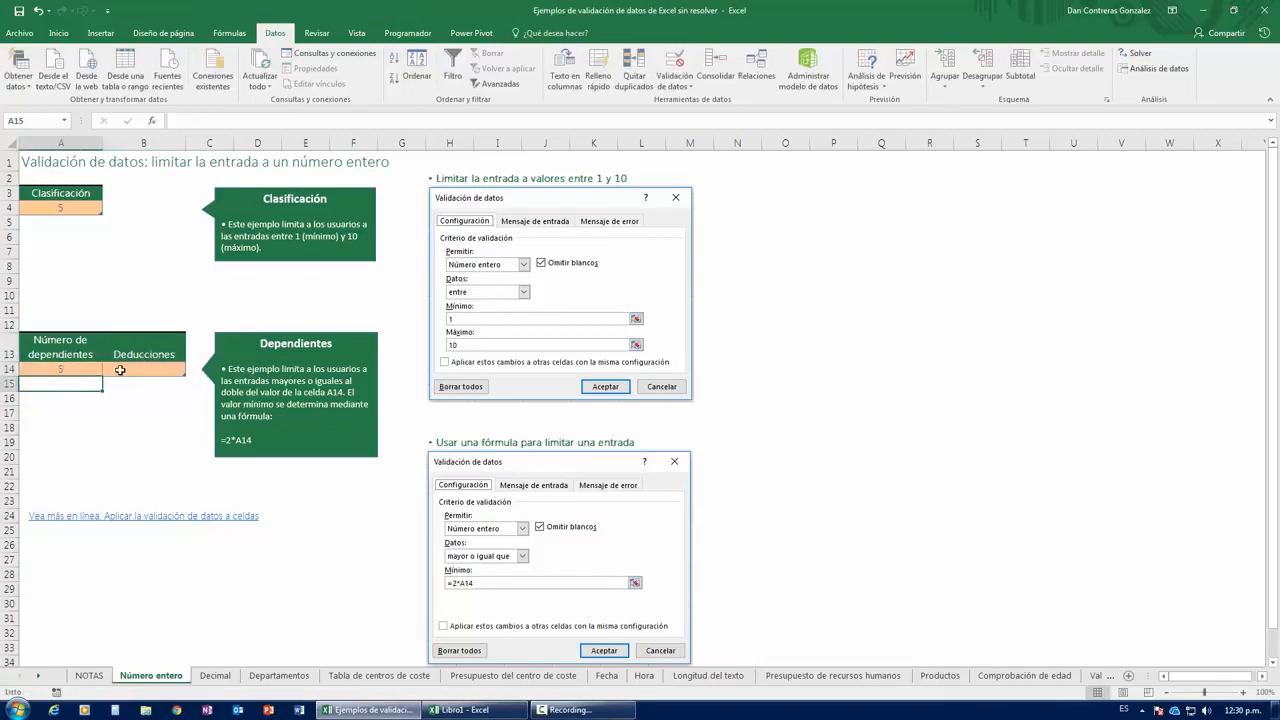
pyautogui.click(120, 370)
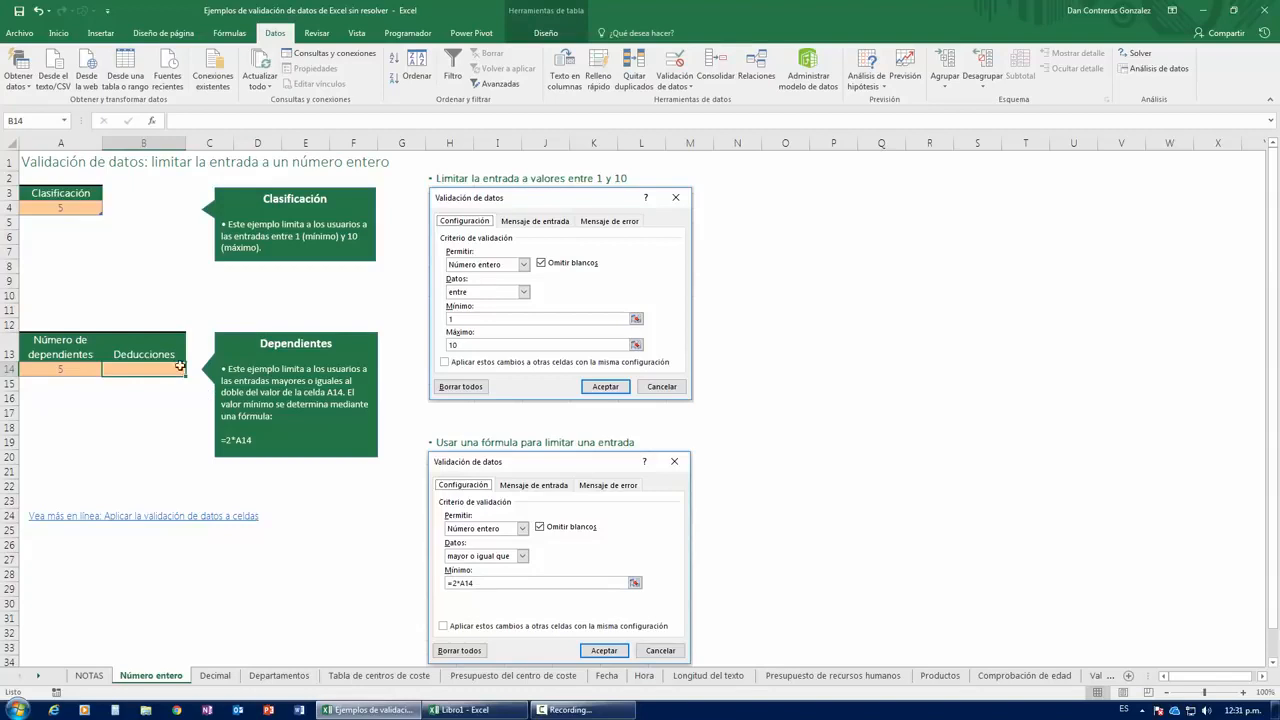
pyautogui.click(678, 66)
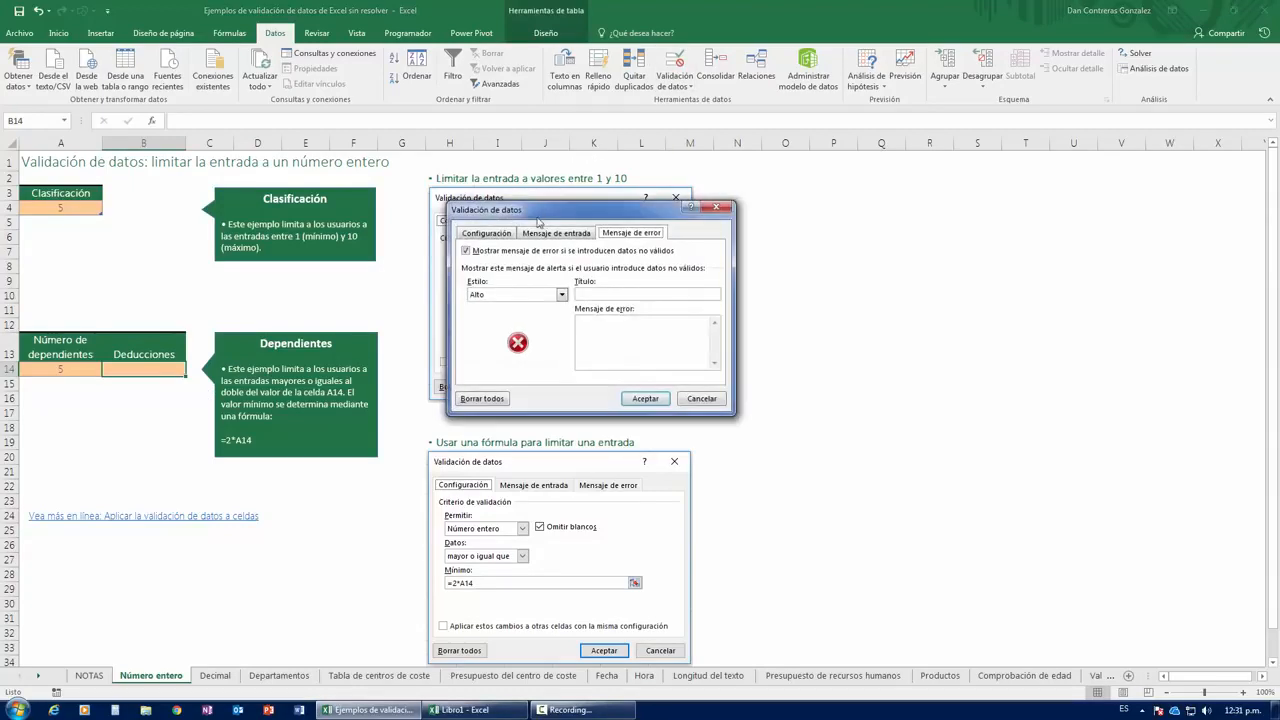
# Set B14's validation to allow whole numbers greater than or equal to a minimum.
pyautogui.click(489, 251)
pyautogui.click(521, 293)
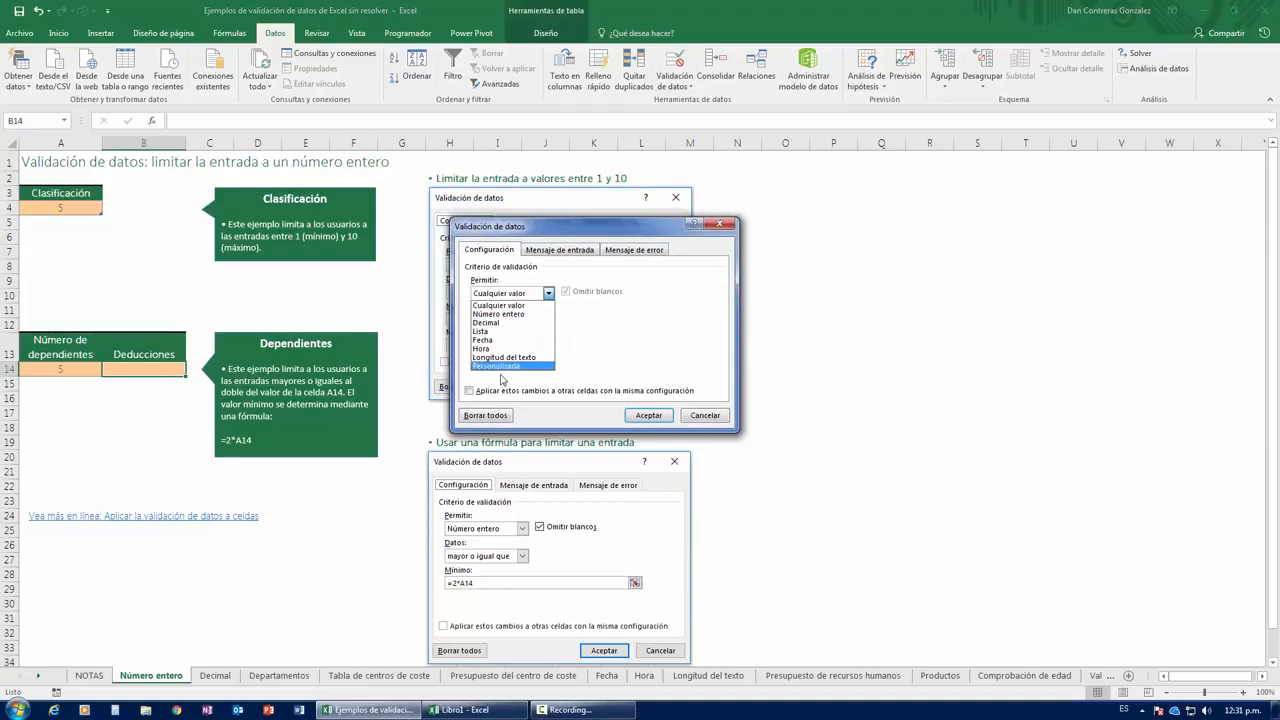
pyautogui.click(510, 314)
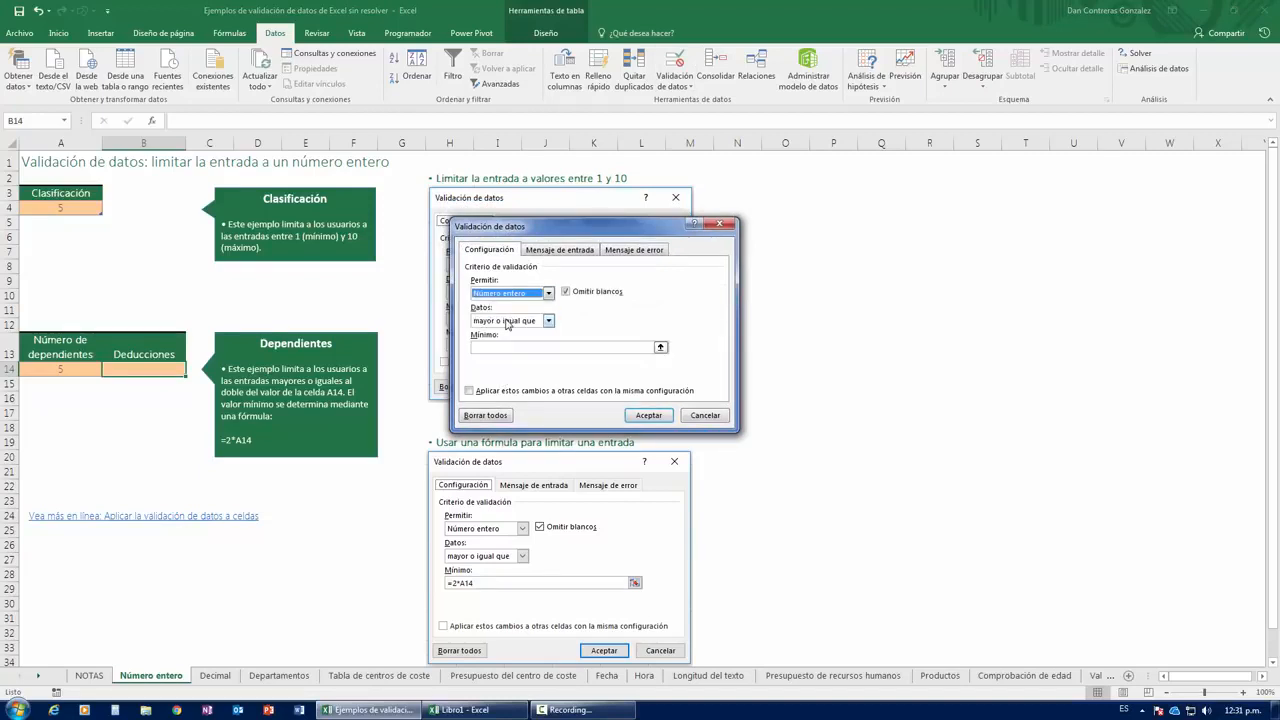
pyautogui.click(523, 322)
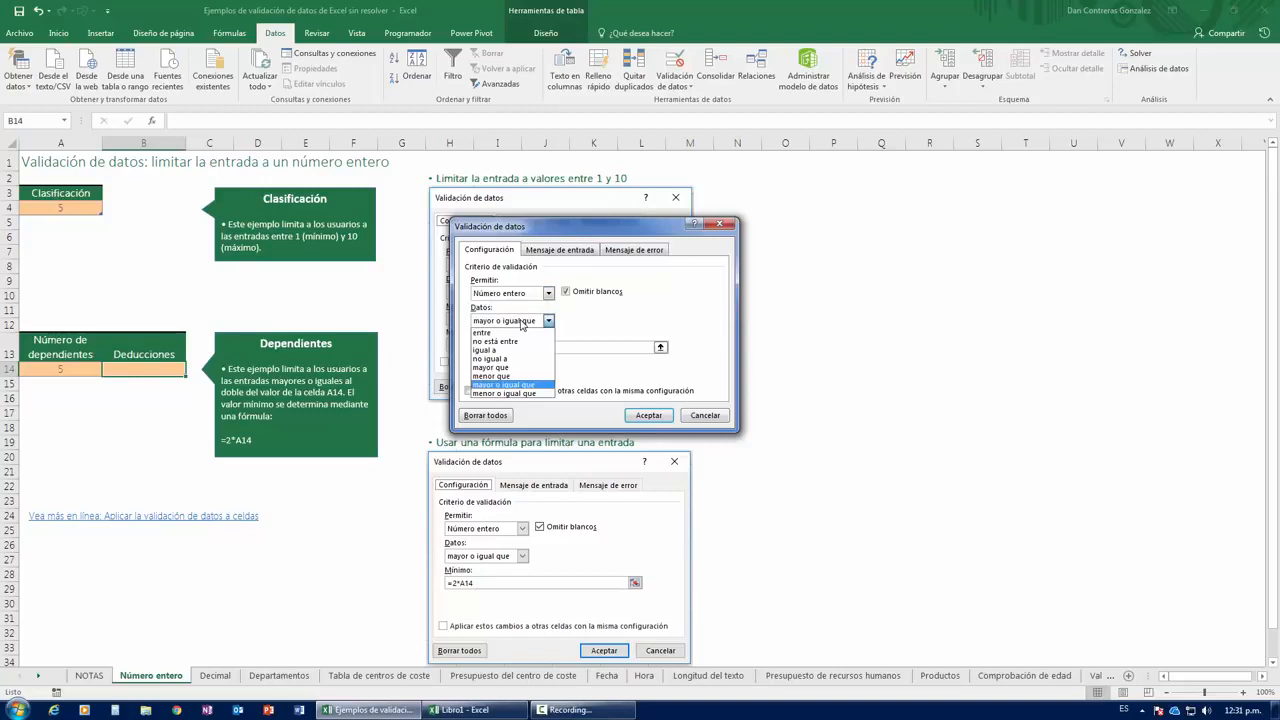
pyautogui.click(505, 385)
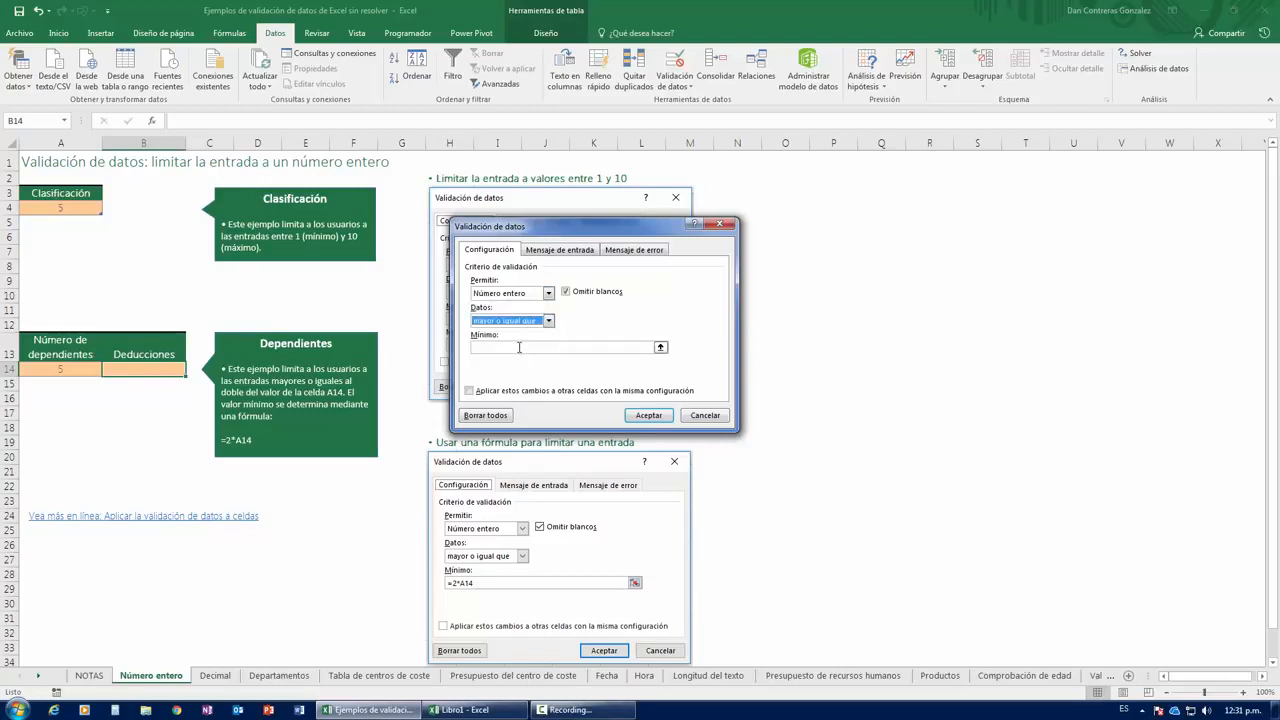
# Set the minimum to =A14*2 and confirm the rule.
pyautogui.click(519, 347)
pyautogui.write('=')
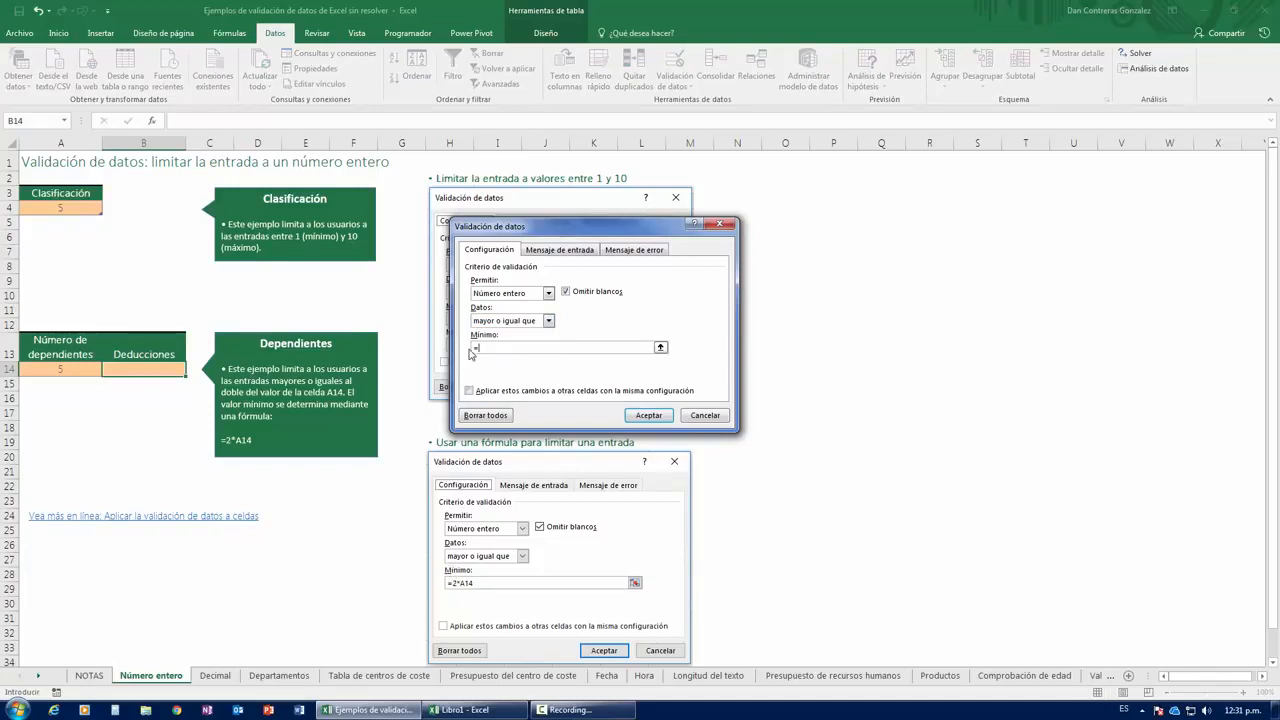
pyautogui.press('BackSpace')
pyautogui.write('8')
pyautogui.press('BackSpace')
pyautogui.write('=')
pyautogui.click(68, 369)
pyautogui.write('*9')
pyautogui.press('BackSpace')
pyautogui.write('2')
pyautogui.click(648, 416)
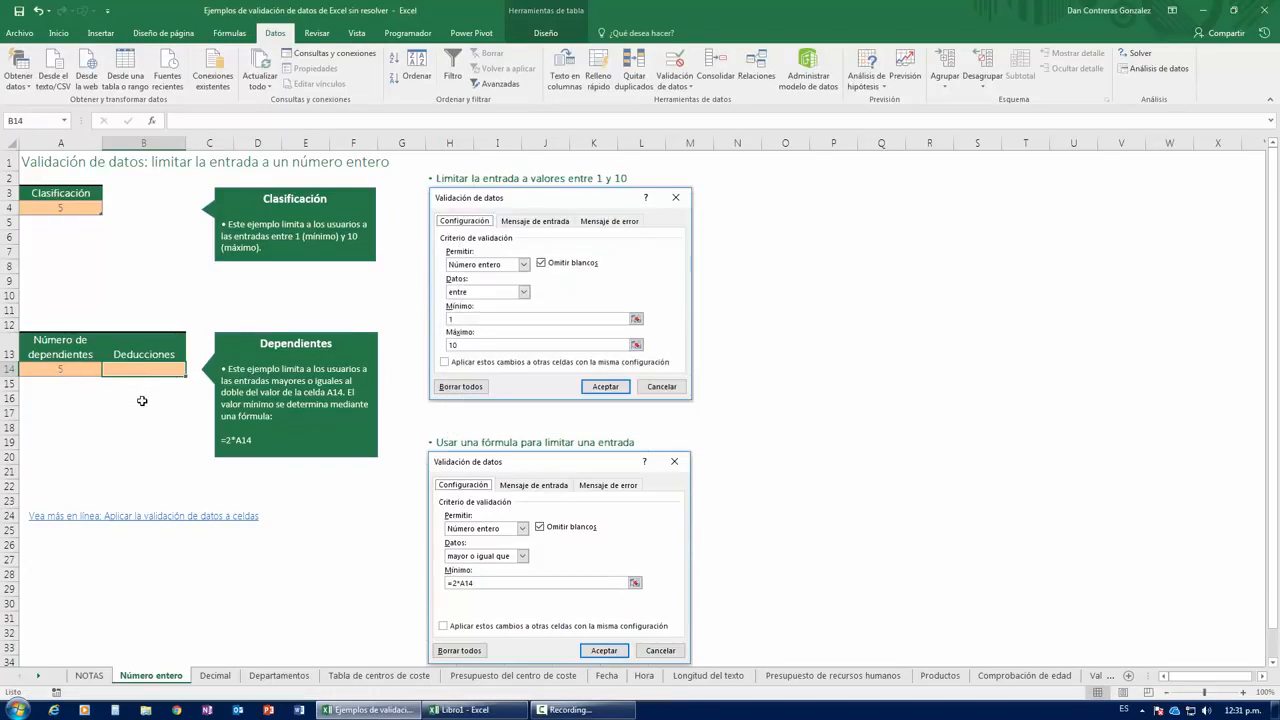
# Test deductions of 10 and 8, cancelling the rejected entry.
pyautogui.write('10')
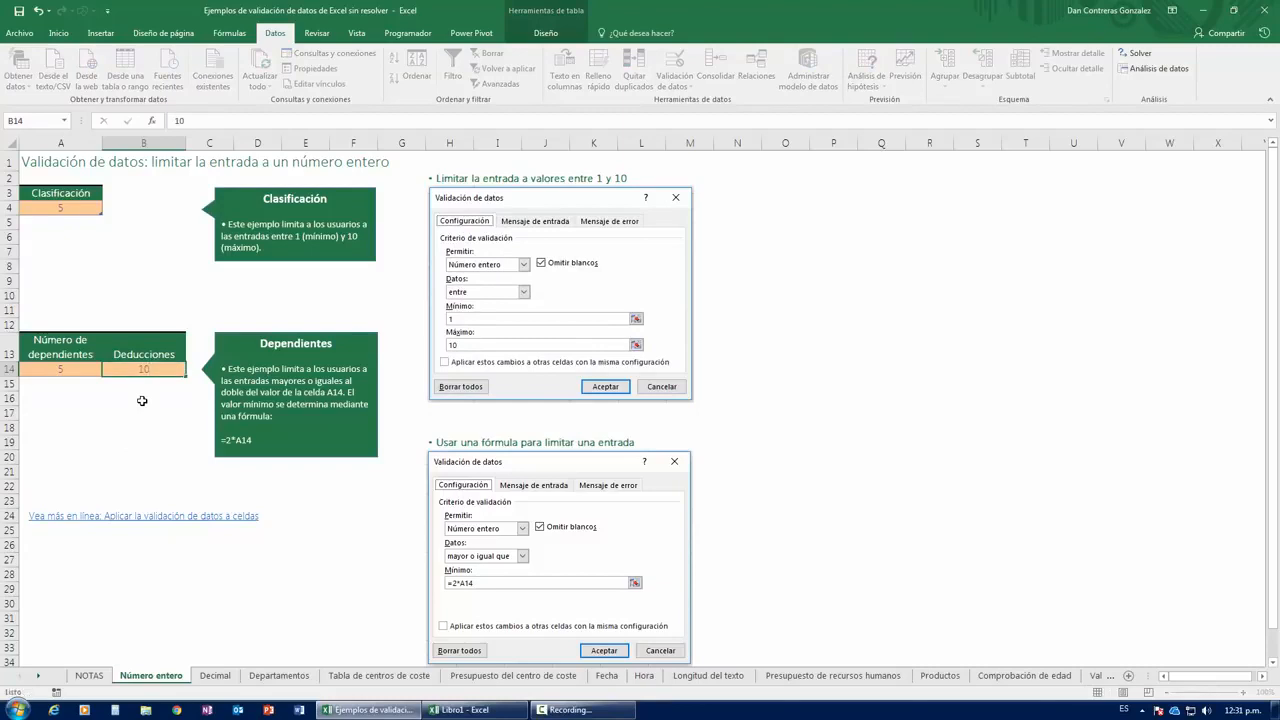
pyautogui.hotkey('ctrl', 'Return')
pyautogui.write('8')
pyautogui.press('Return')
pyautogui.press('Return')
pyautogui.press('Escape')
# Set dependents to 8 and confirm that deductions of 10 are rejected.
pyautogui.press('Left')
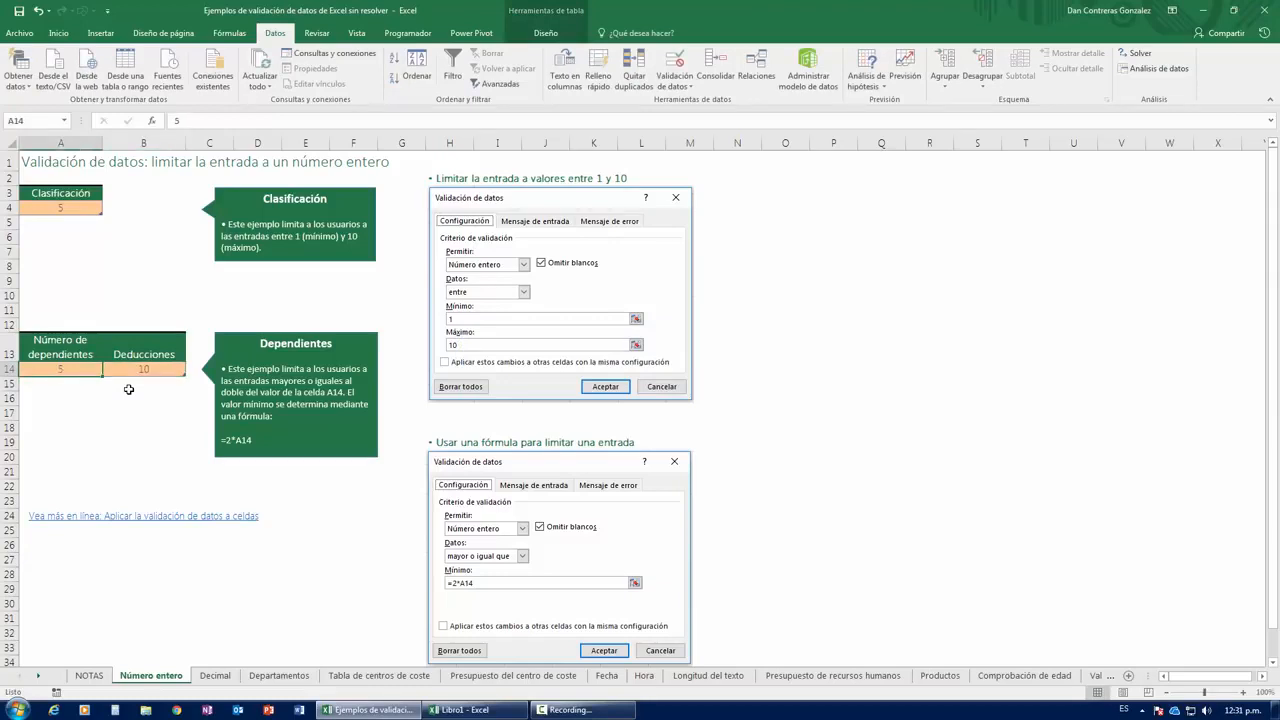
pyautogui.write('8')
pyautogui.press('Return')
pyautogui.press('Right')
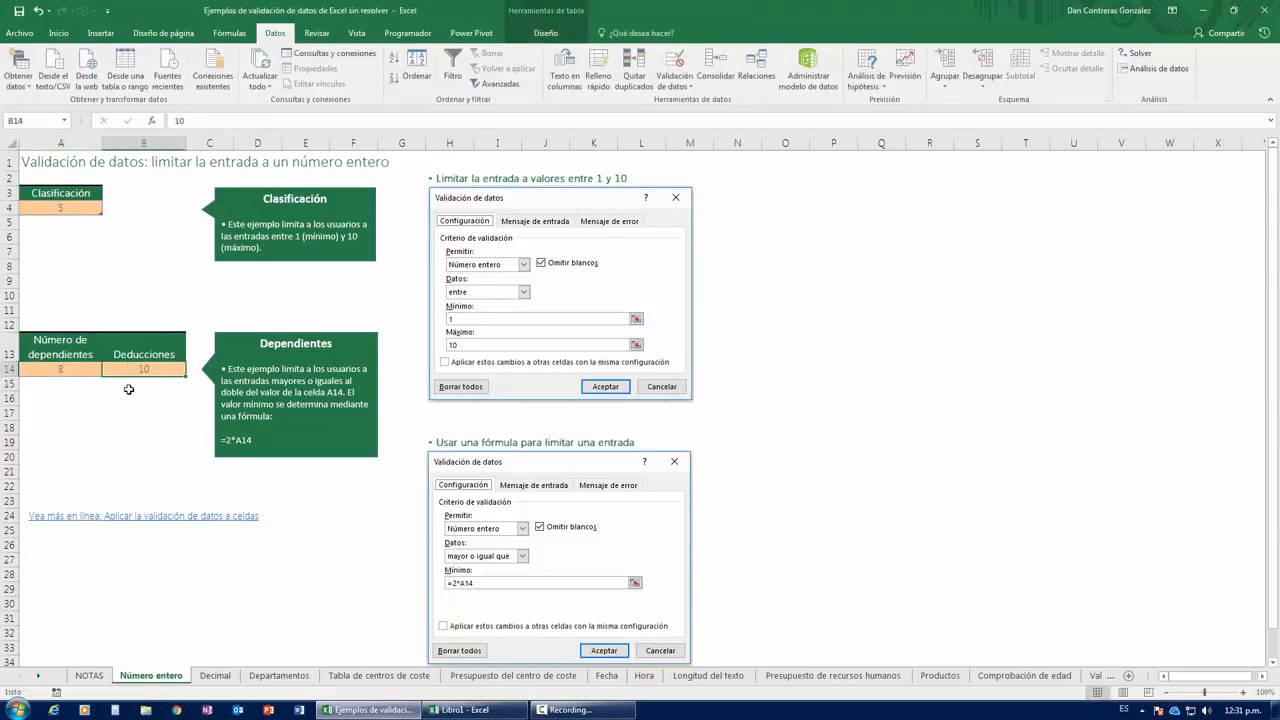
pyautogui.press('Up')
pyautogui.write('10')
pyautogui.press('Return')
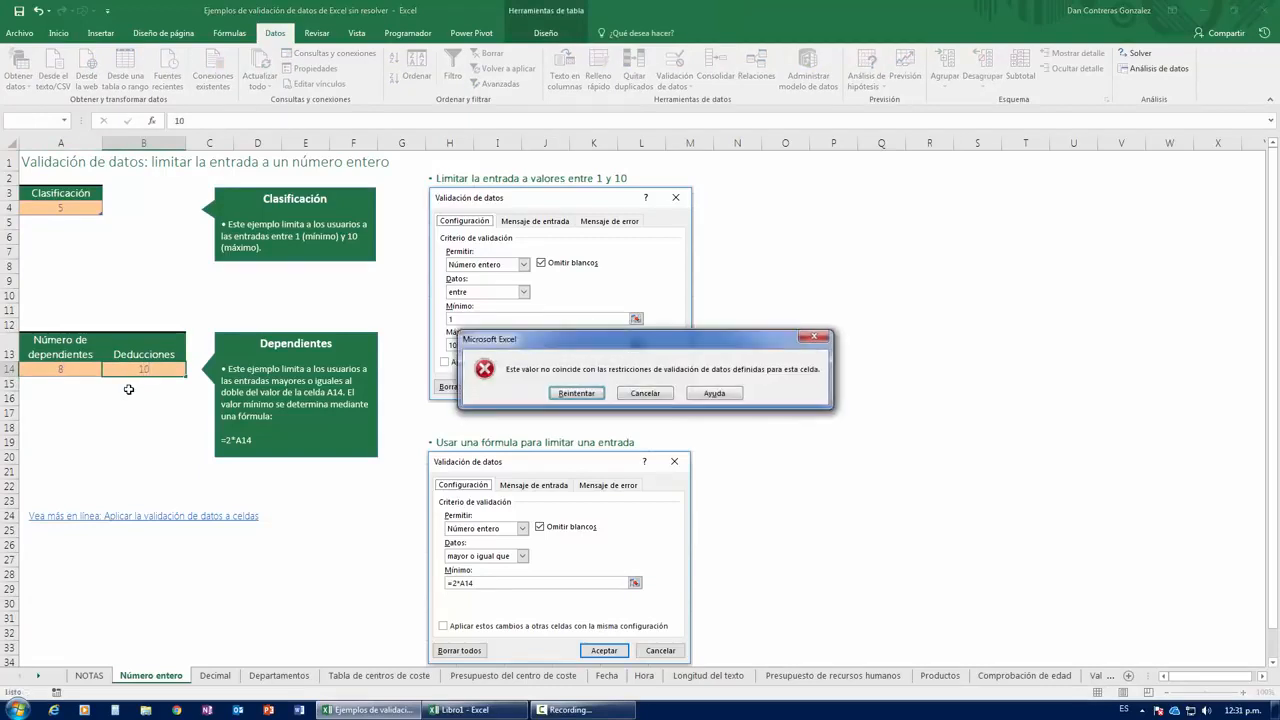
pyautogui.click(632, 393)
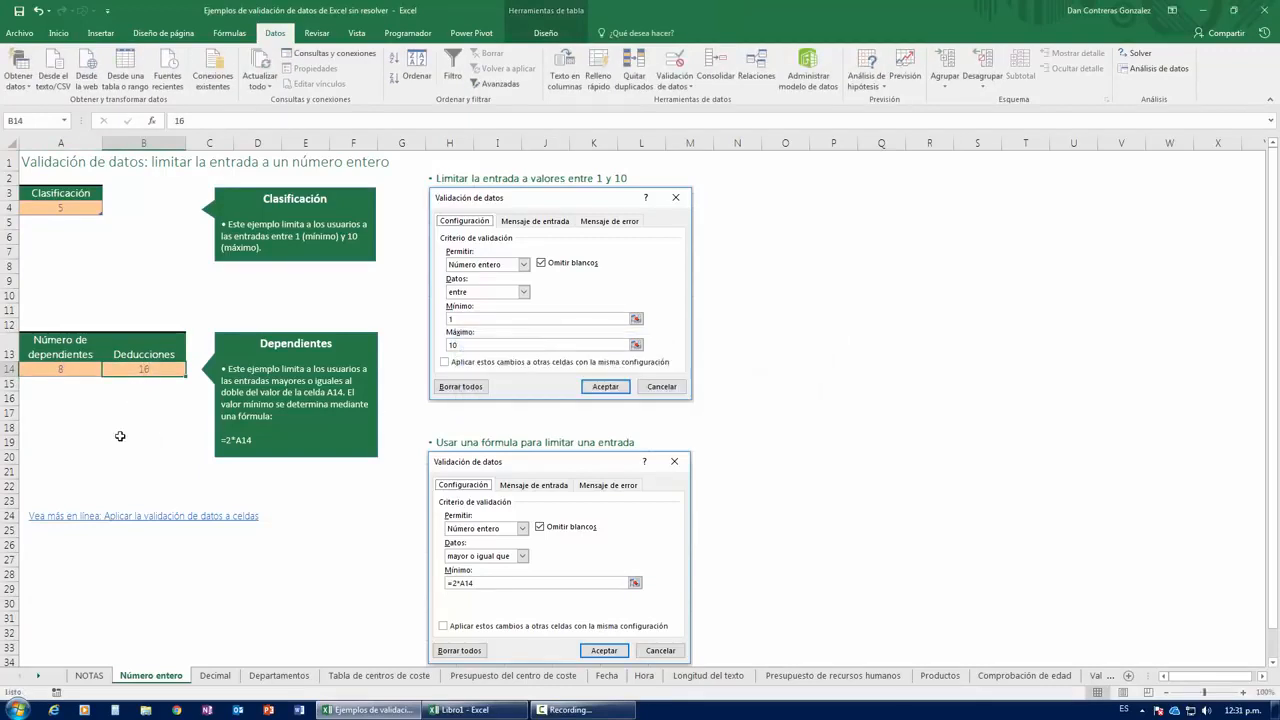
# Set dependents to 10 and confirm that deductions of 14 are rejected.
pyautogui.click(66, 366)
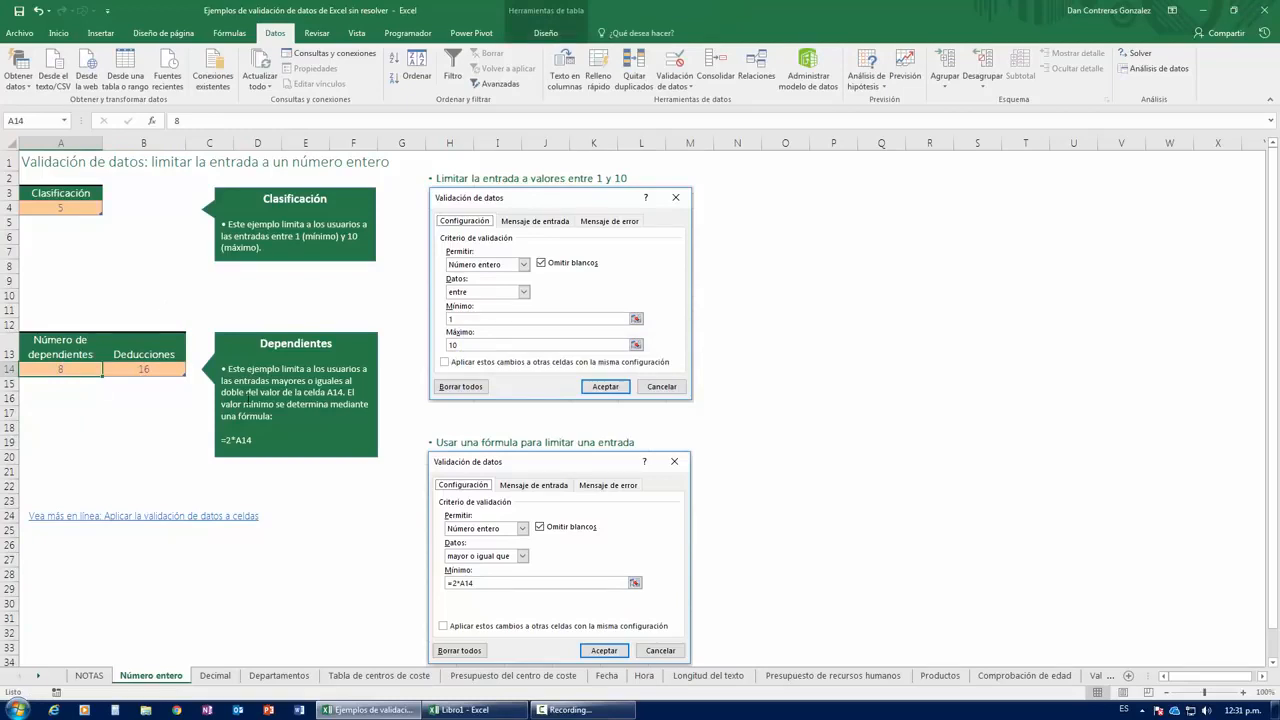
pyautogui.click(120, 367)
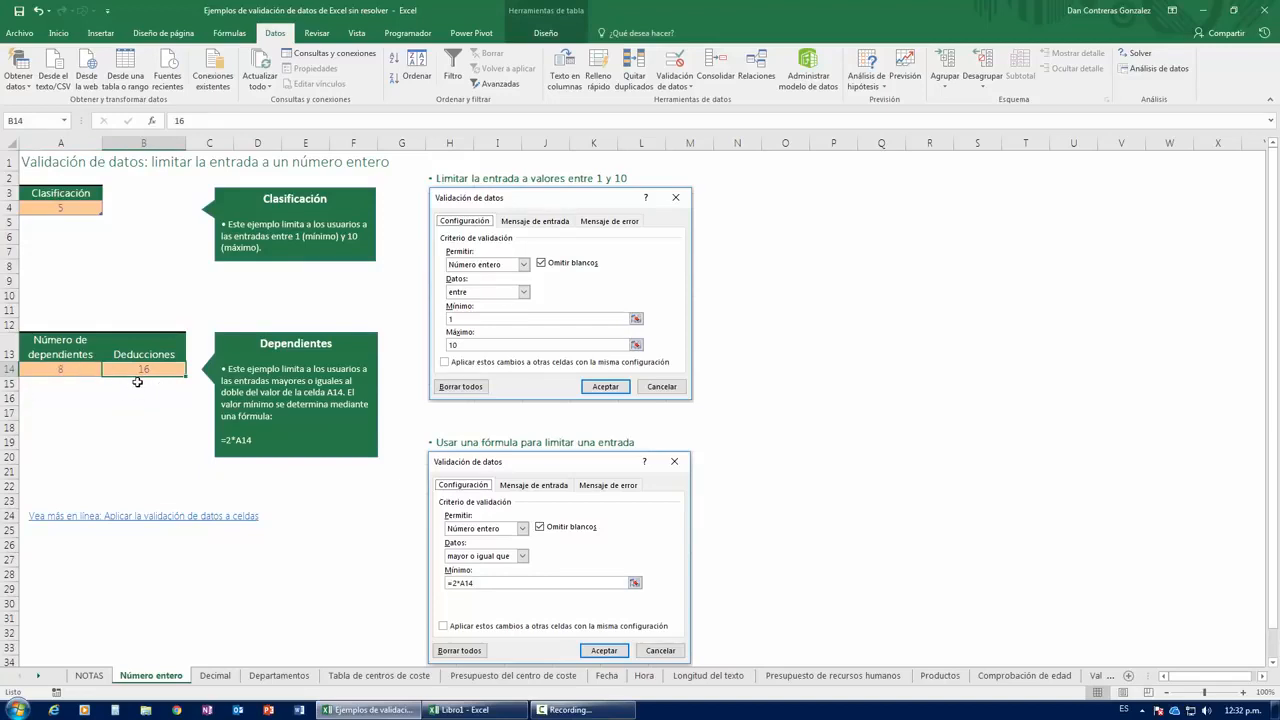
pyautogui.click(90, 372)
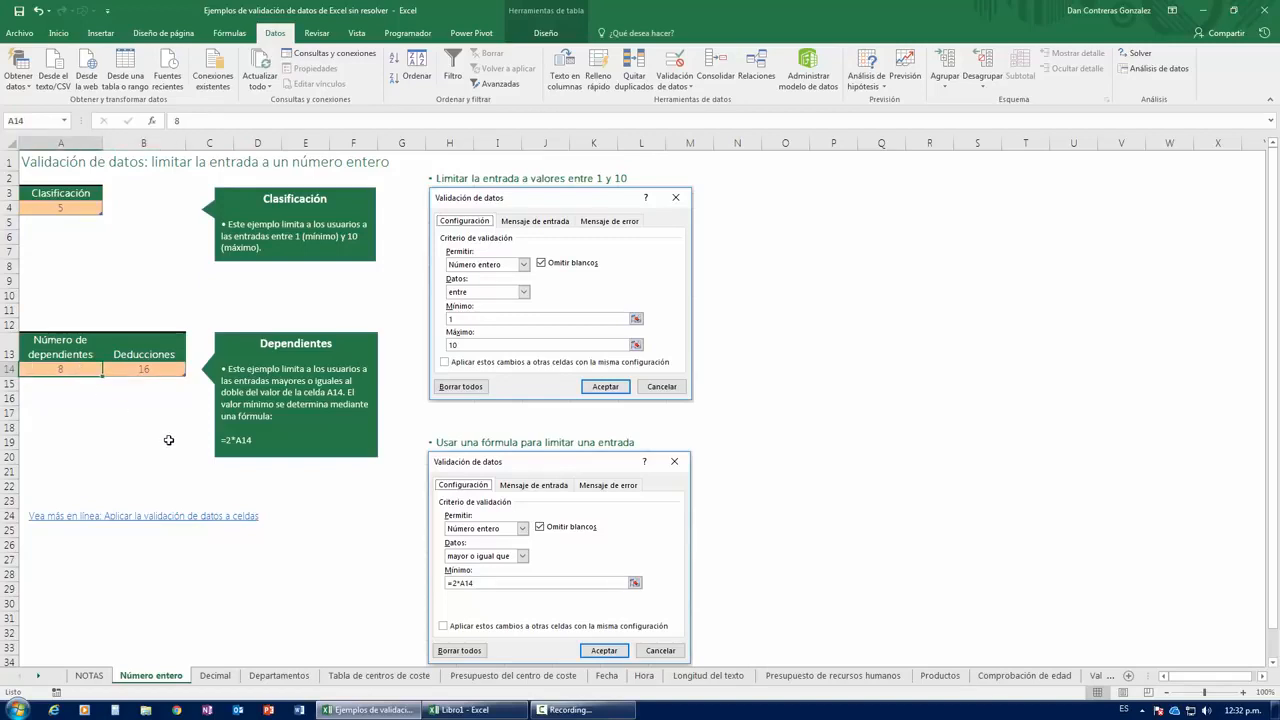
pyautogui.write('10')
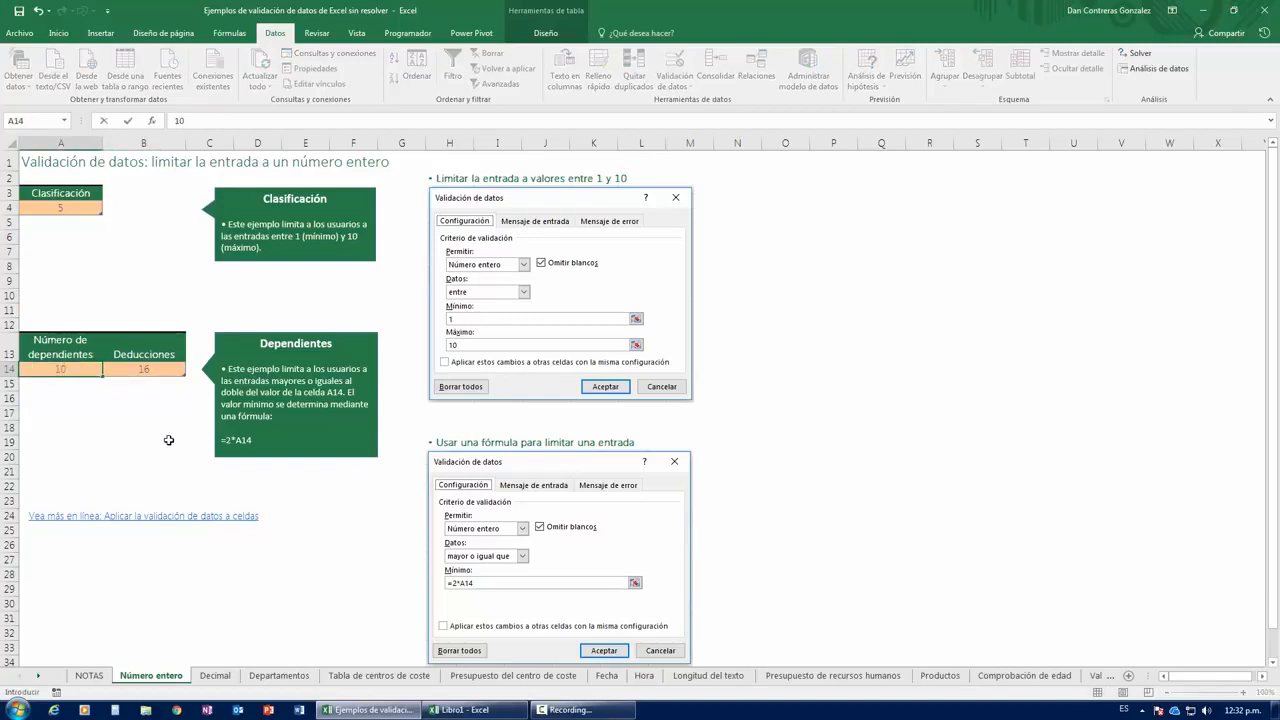
pyautogui.press('Return')
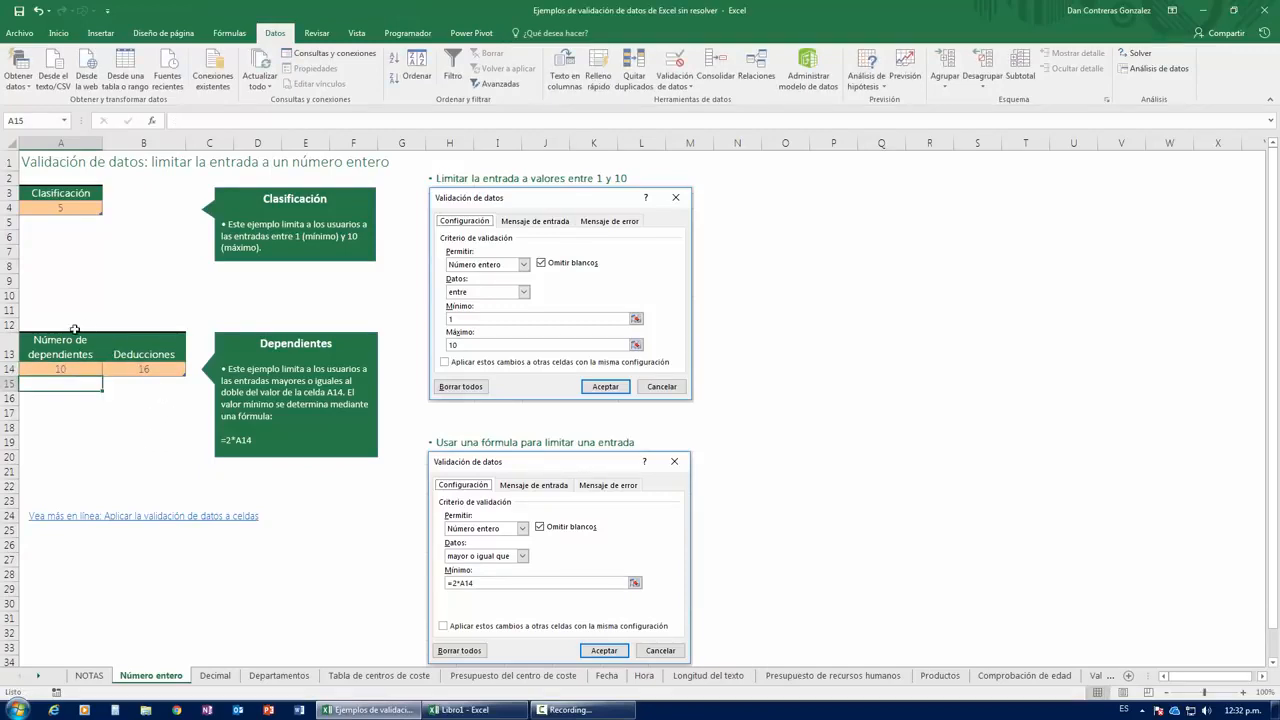
pyautogui.click(150, 370)
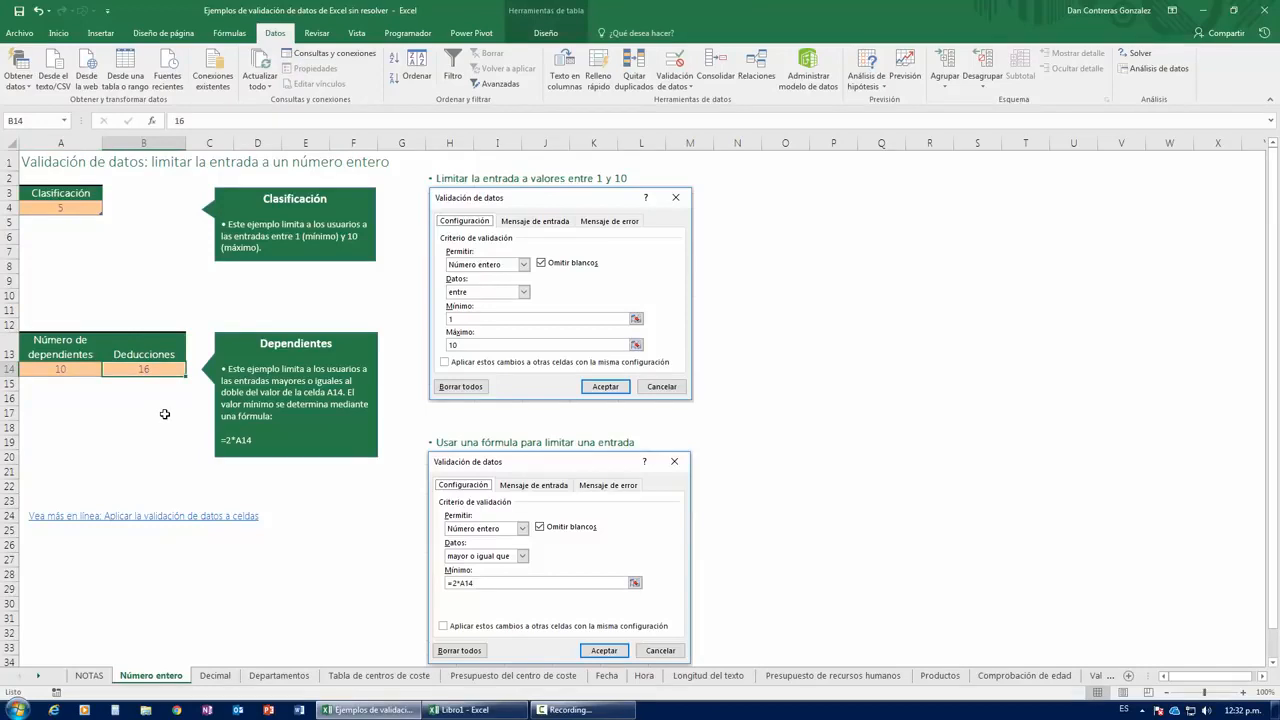
pyautogui.write('14')
pyautogui.press('Return')
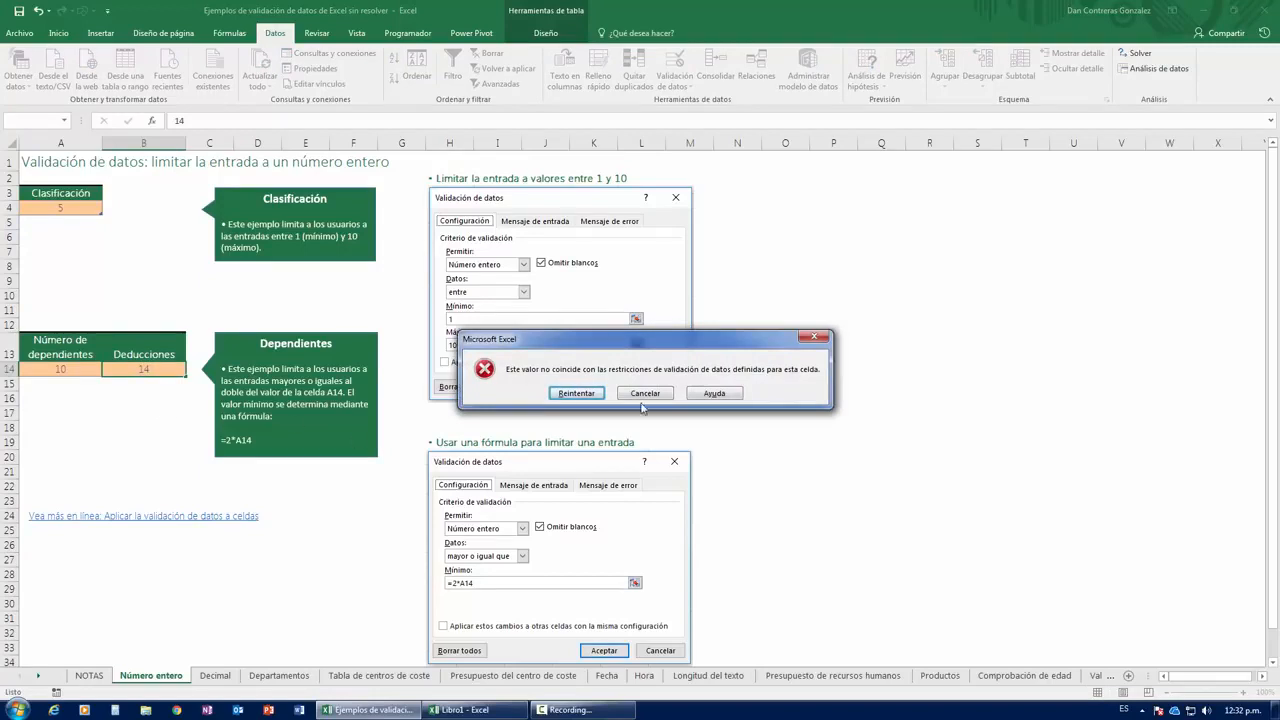
pyautogui.press('Escape')
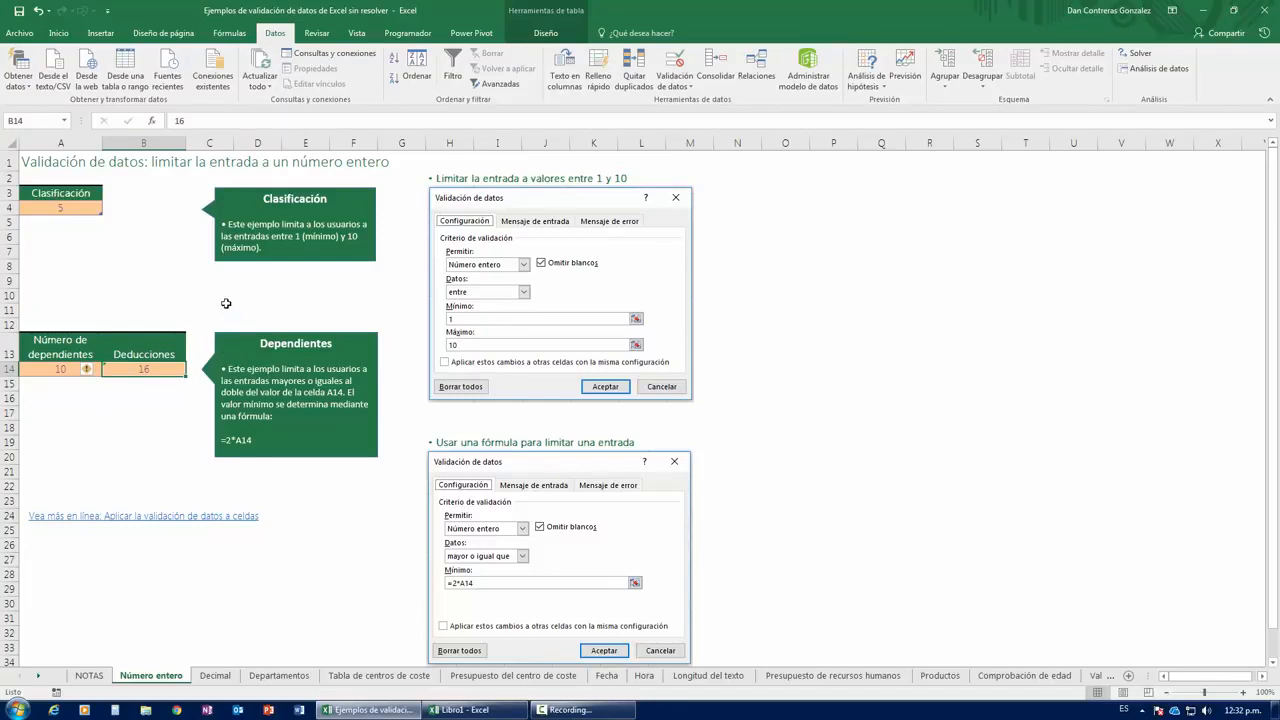
# On the Decimal sheet, enter 55000 as Salario actual and open Data Validation for B4.
pyautogui.click(215, 675)
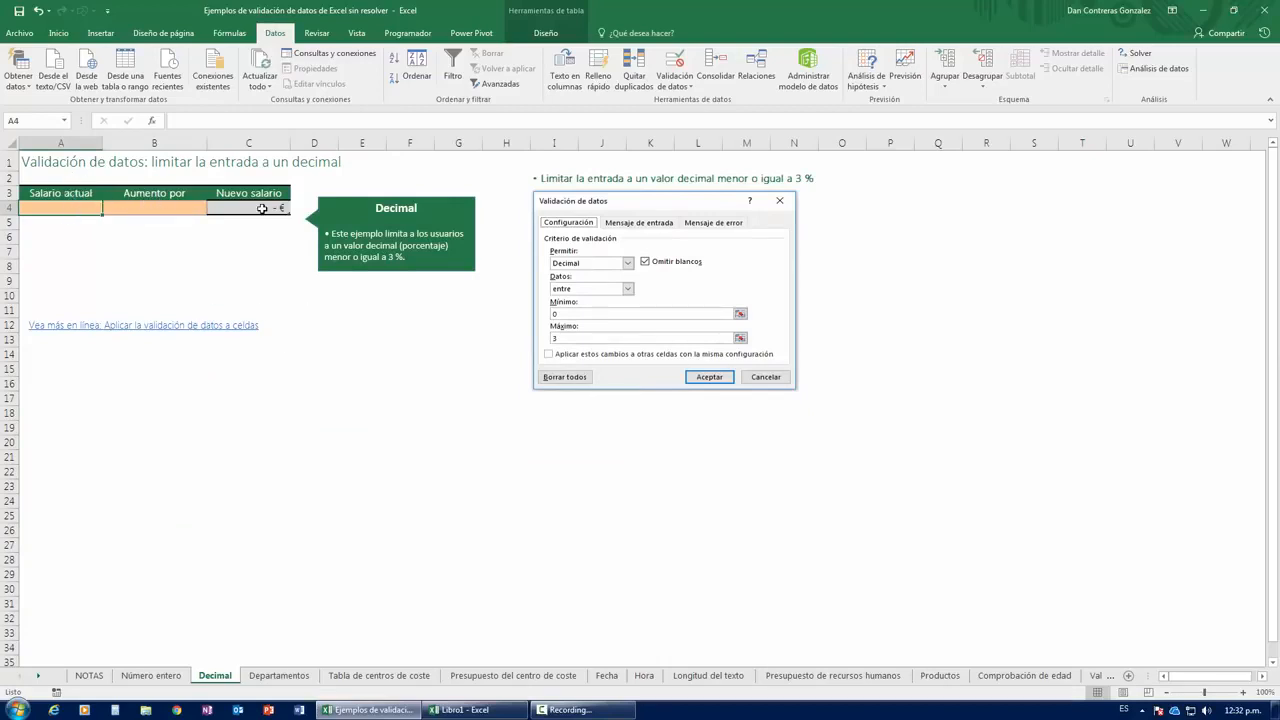
pyautogui.press('Right')
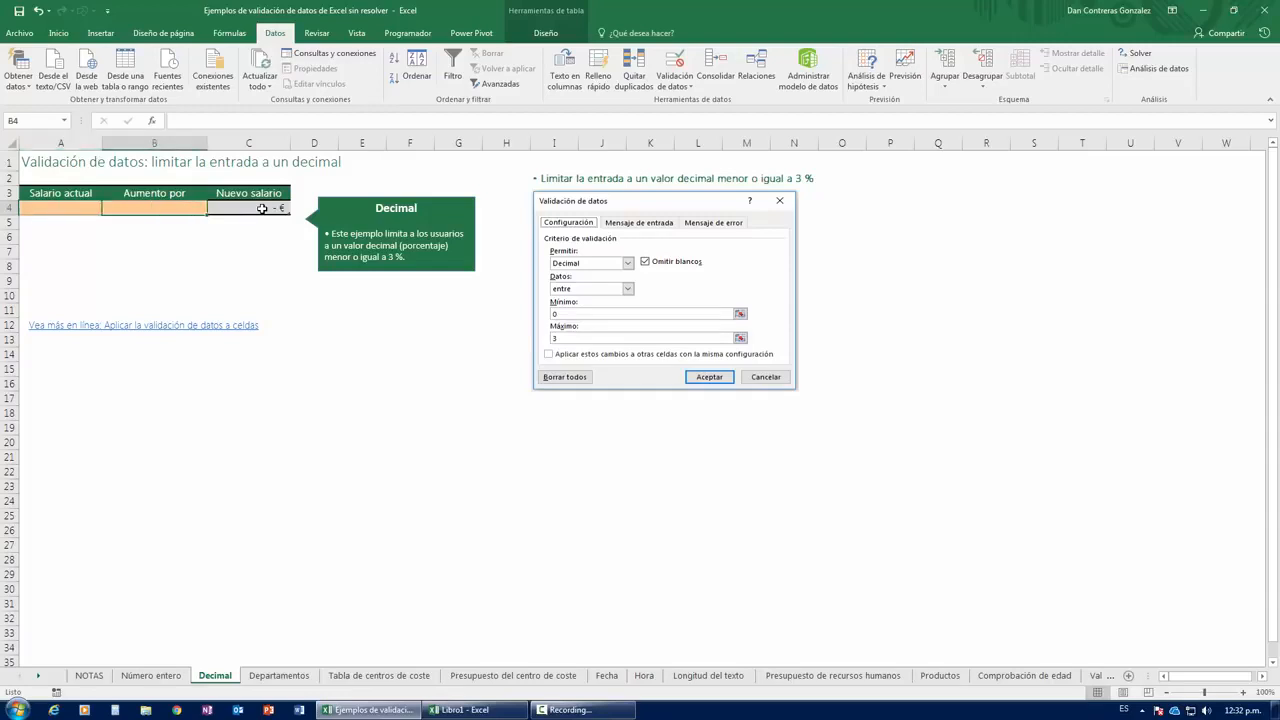
pyautogui.press('Left')
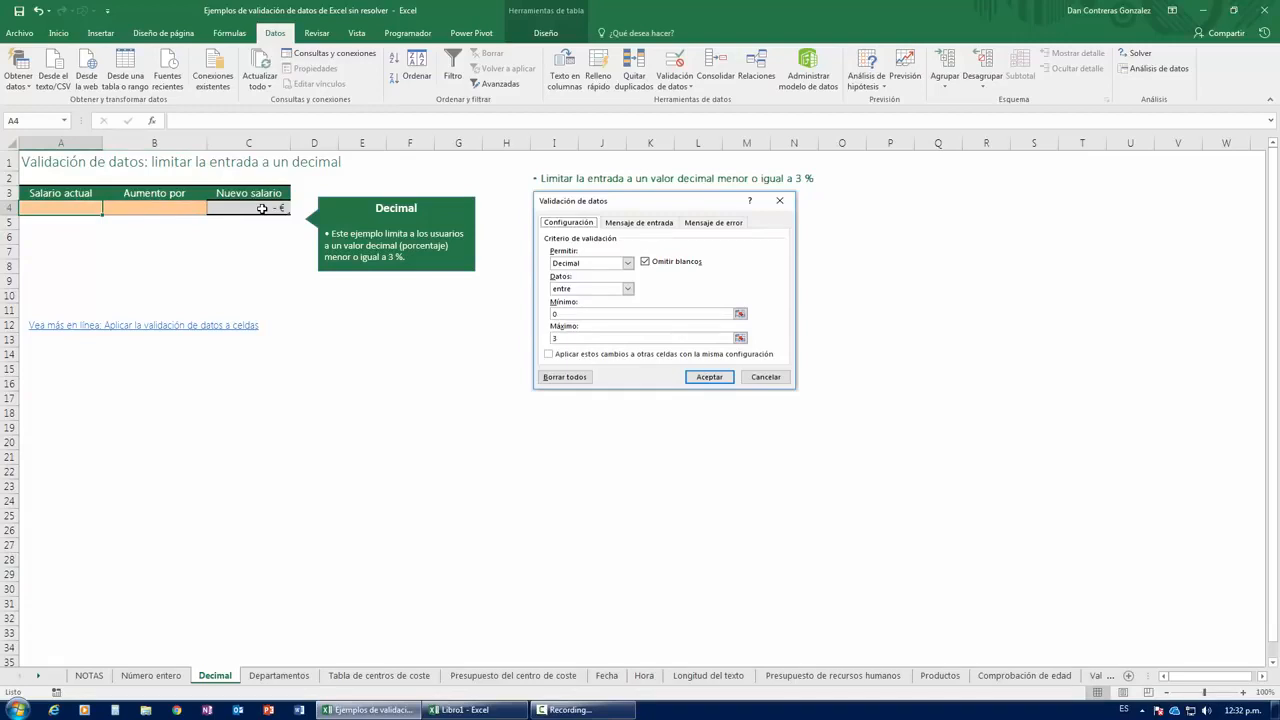
pyautogui.write('55000')
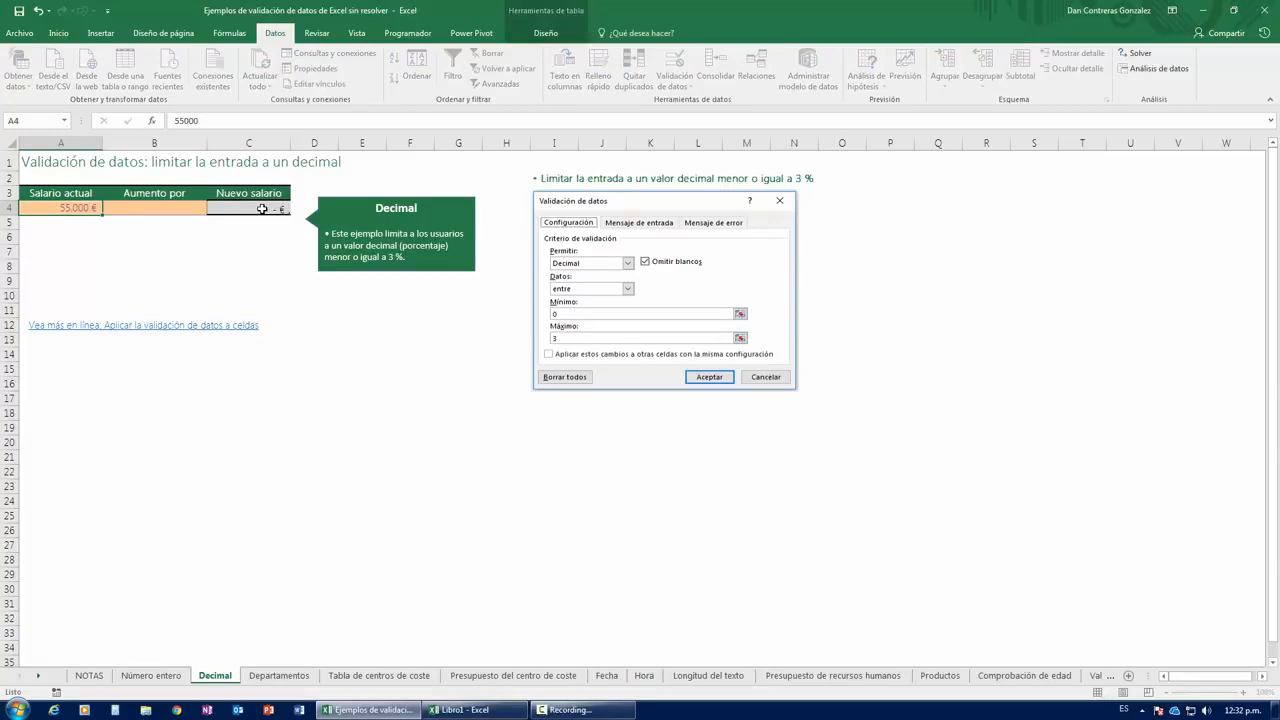
pyautogui.press('Return')
pyautogui.press('Up')
pyautogui.press('Right')
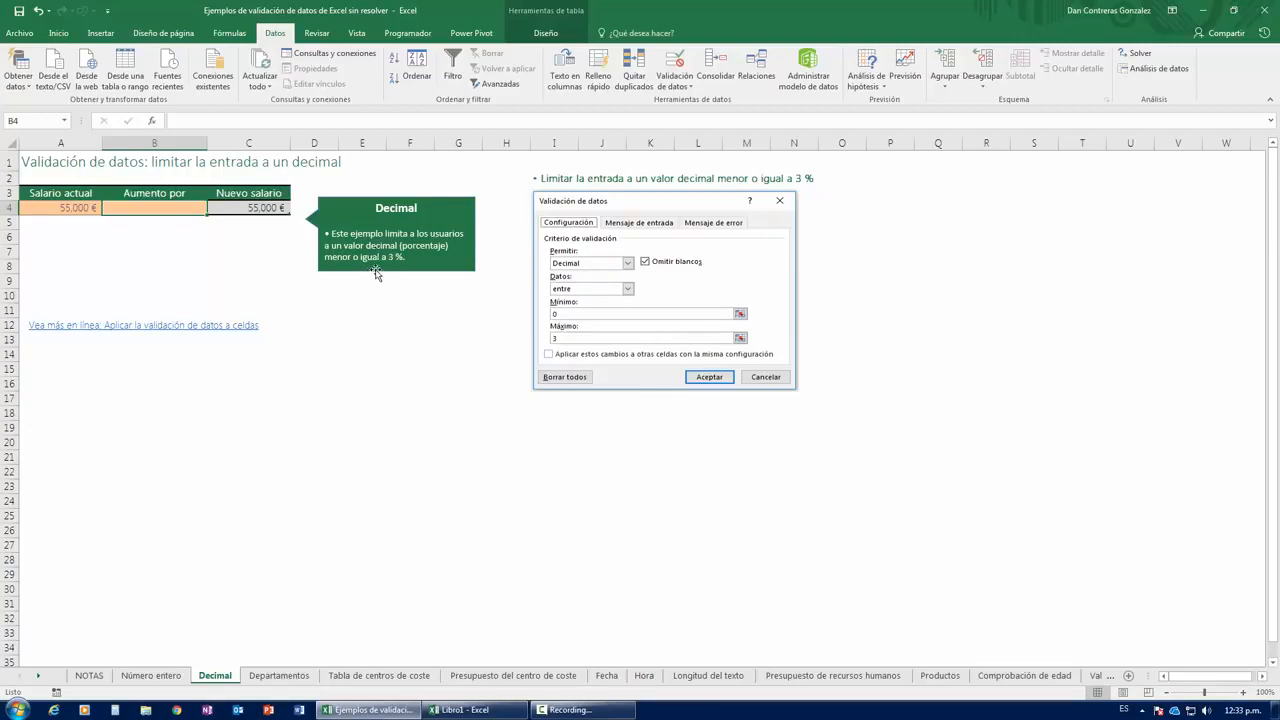
pyautogui.click(674, 65)
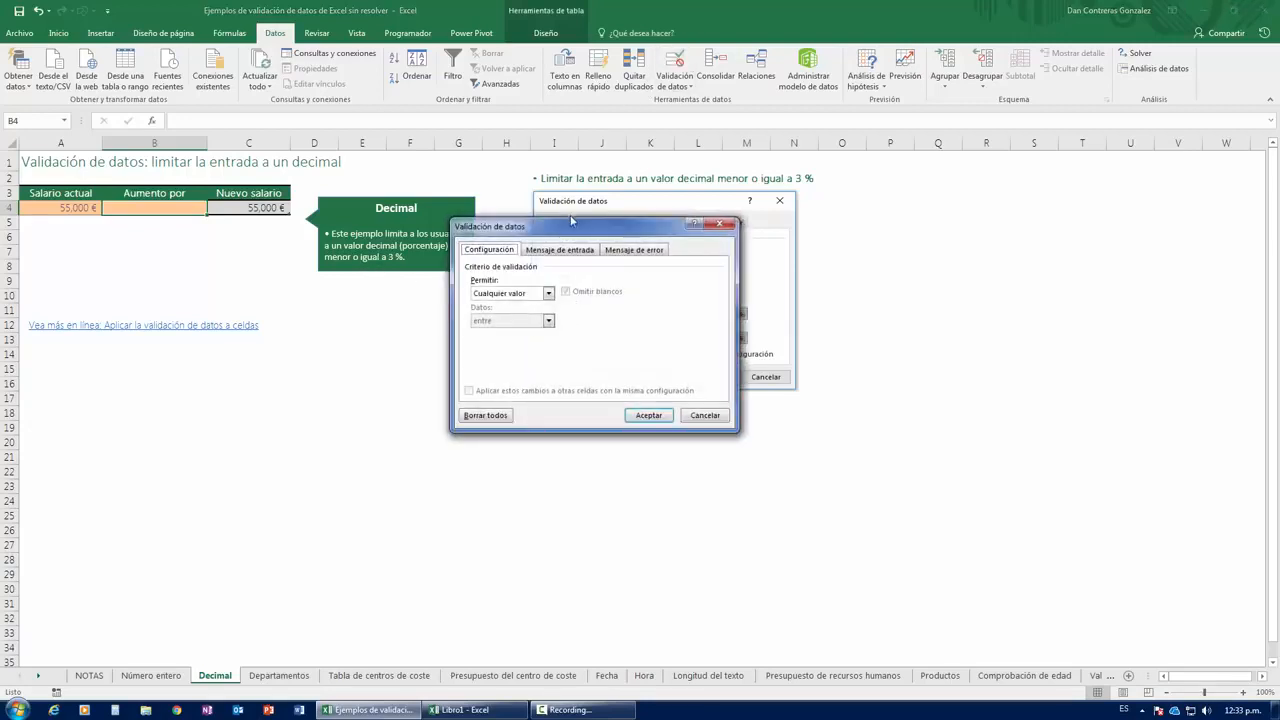
# Limit B4 to decimal values between 0 and 3.
pyautogui.click(530, 293)
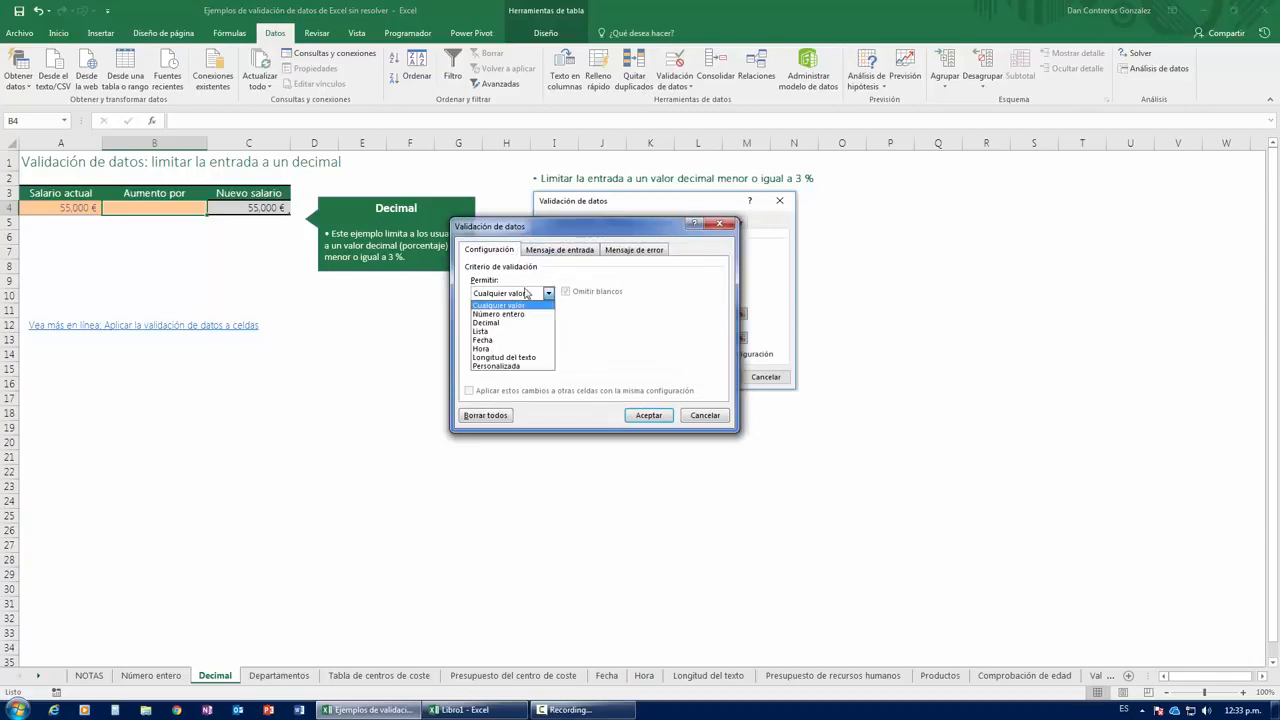
pyautogui.click(484, 323)
pyautogui.click(505, 346)
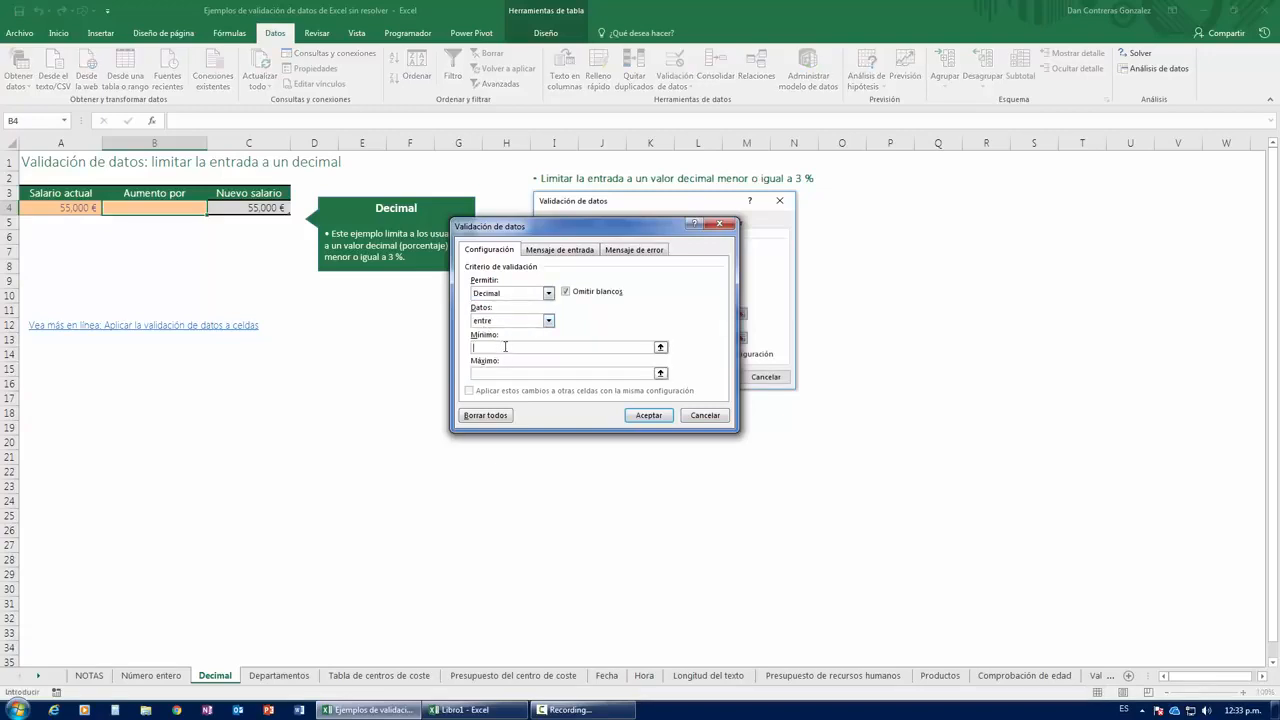
pyautogui.write('0')
pyautogui.press('Tab')
pyautogui.write('3')
pyautogui.click(648, 415)
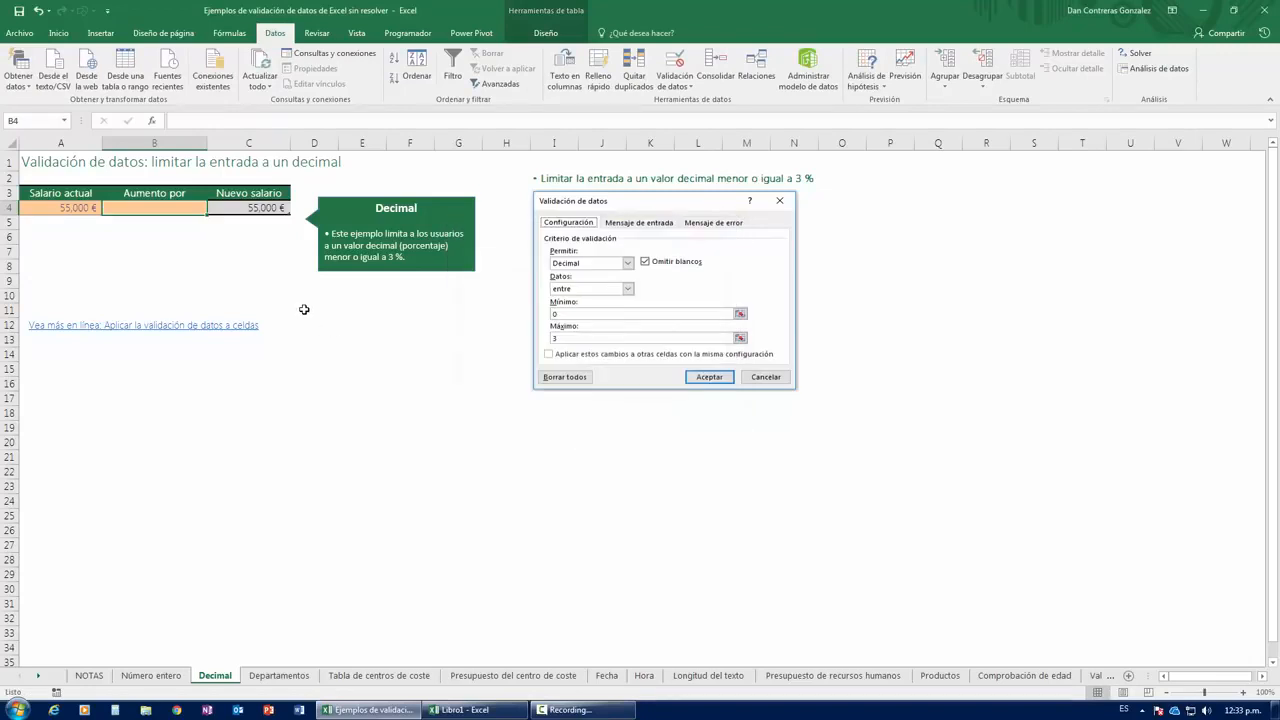
# Enter a 2 % raise in B4.
pyautogui.write('2')
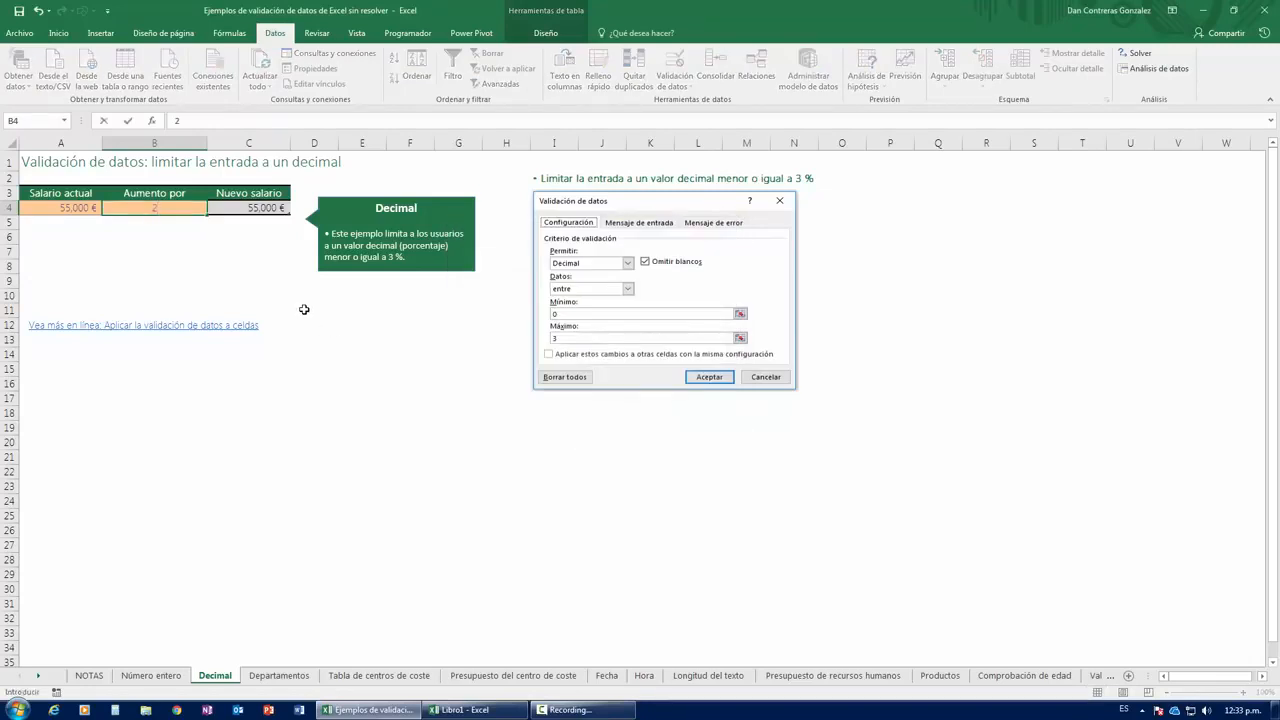
pyautogui.press('Return')
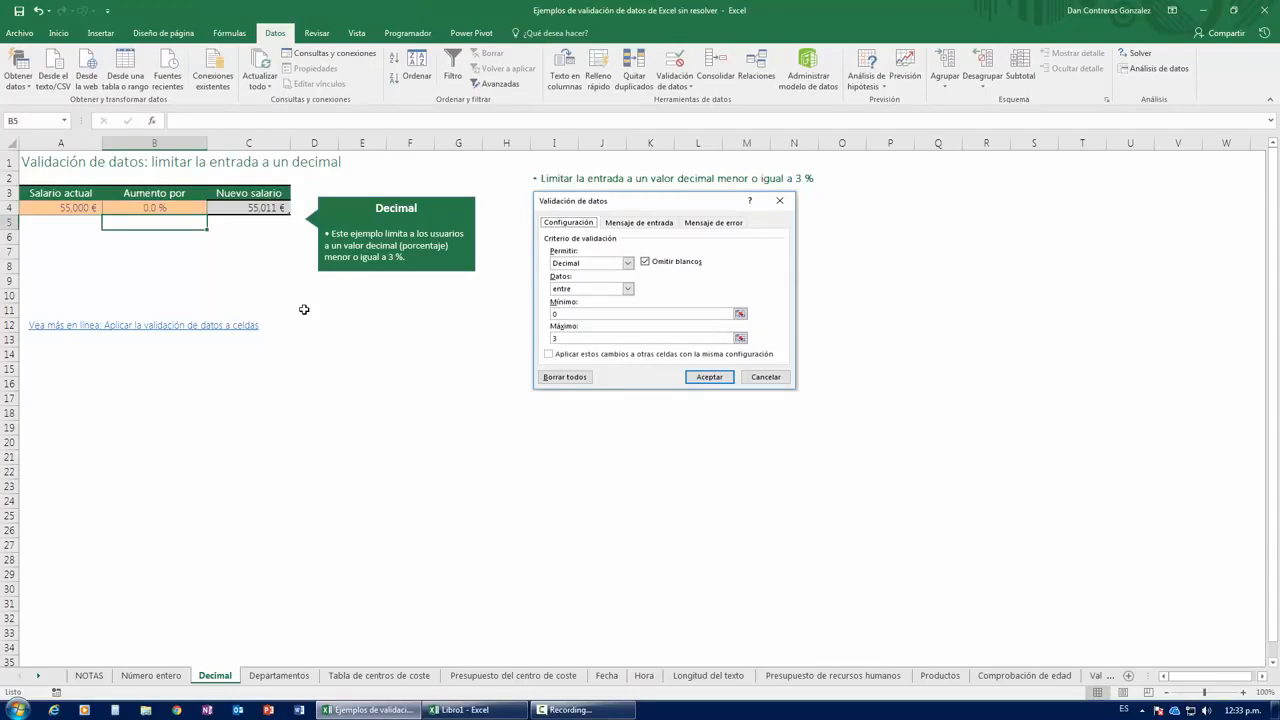
pyautogui.press('Up')
pyautogui.write('2')
pyautogui.press('Return')
pyautogui.press('Up')
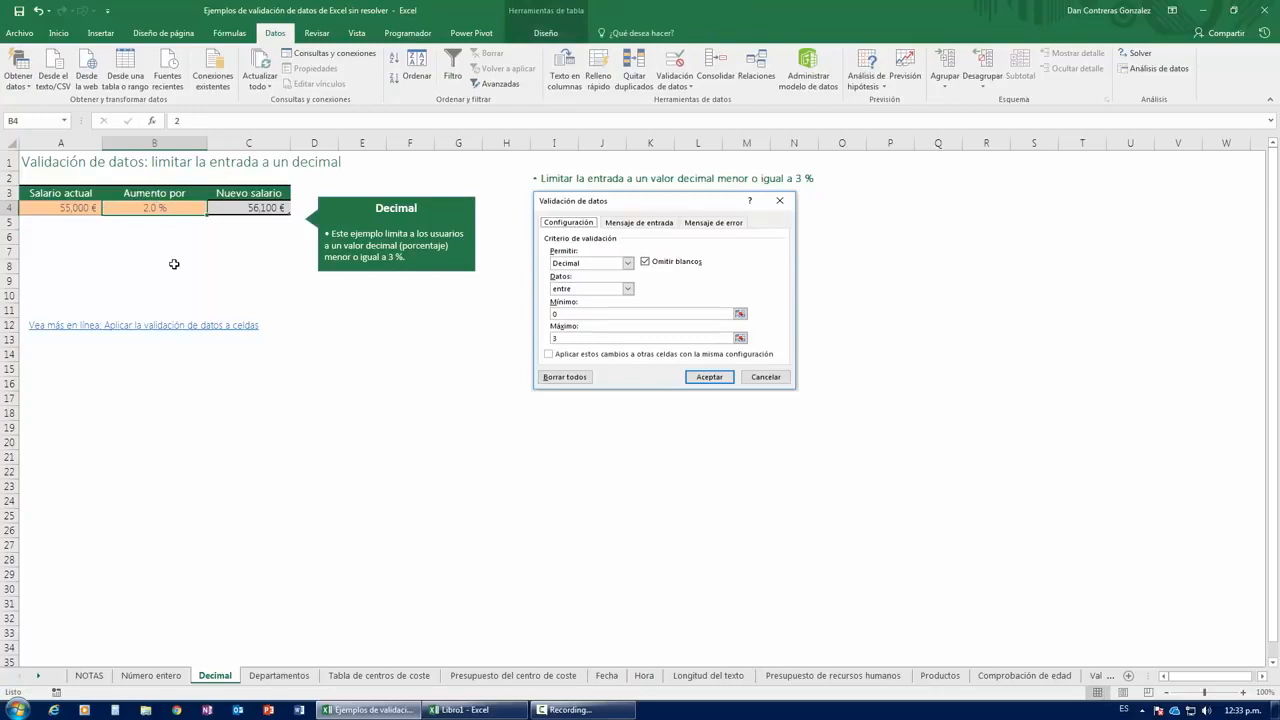
# Test a raise of 5 in B4 and cancel the rejection.
pyautogui.write('5')
pyautogui.press('Return')
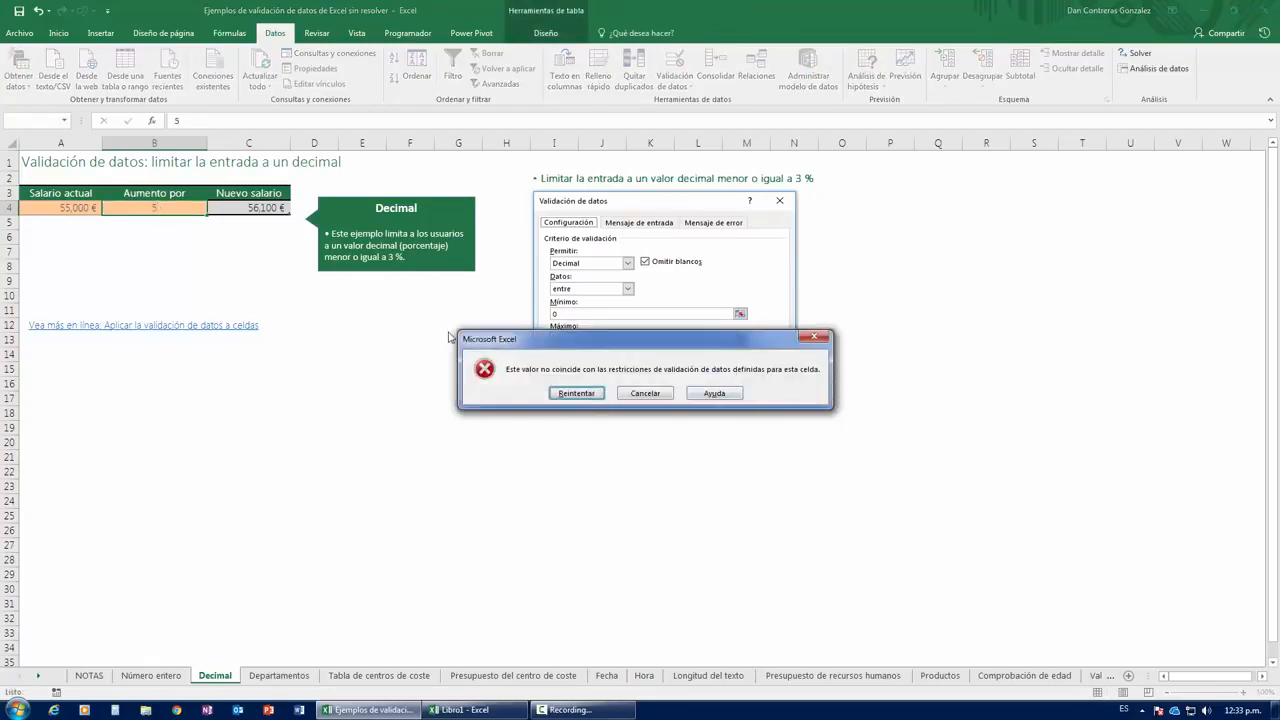
pyautogui.click(655, 396)
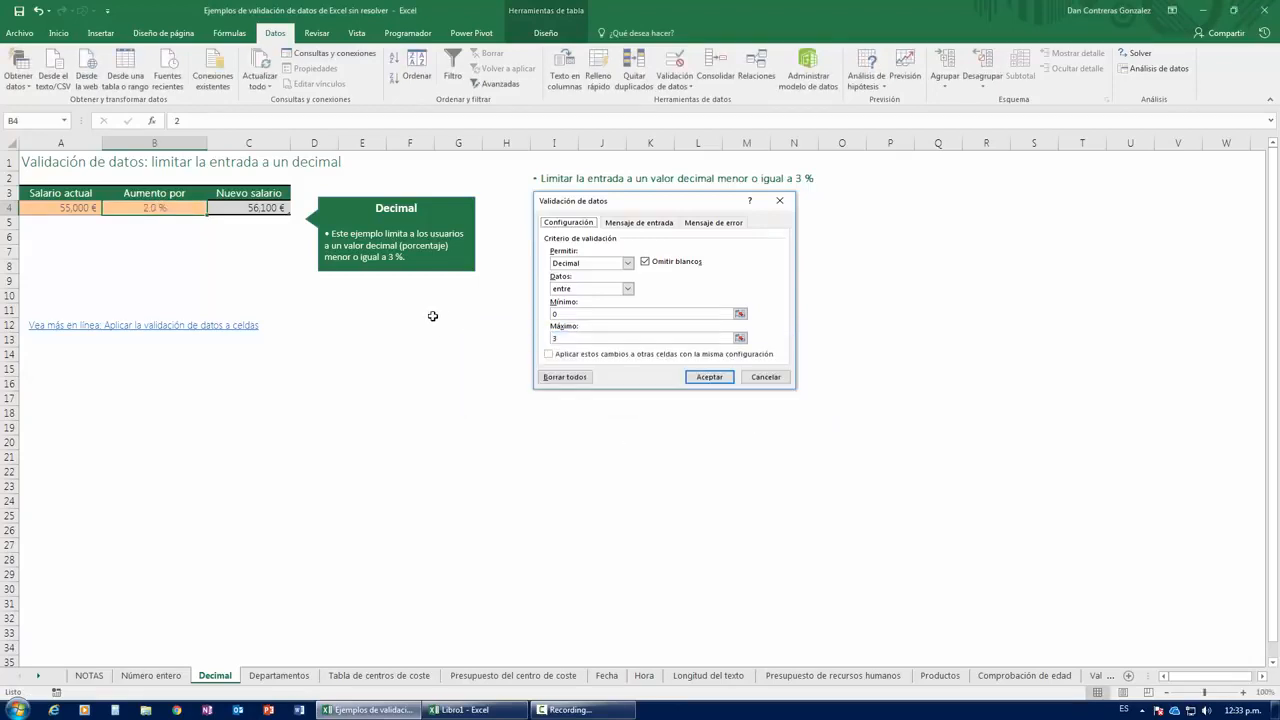
# Give B4 the input message title 'Aumentos entre 0 y 3%'.
pyautogui.click(669, 88)
pyautogui.click(558, 249)
pyautogui.click(555, 350)
pyautogui.click(538, 311)
pyautogui.write('Au')
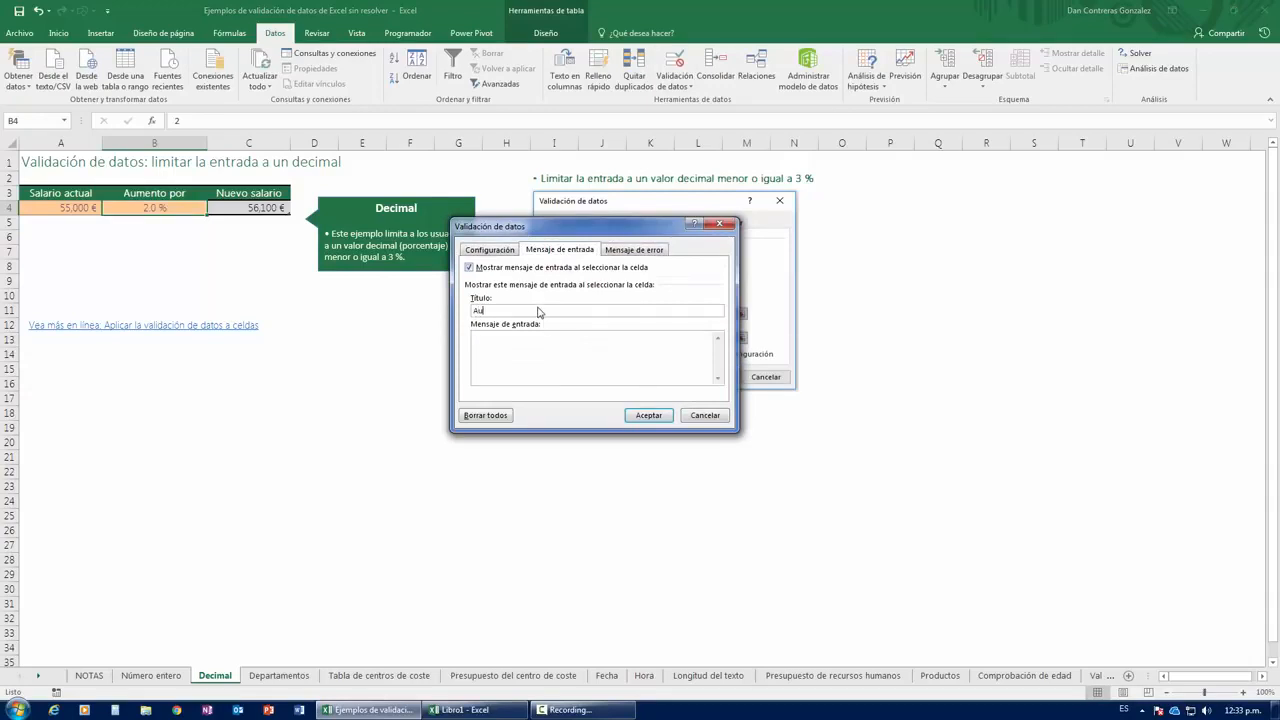
pyautogui.write('mentos entre 0 y 3%')
# Add a 'No vale' error alert saying 'Aumento debe ee ser entre 0 y 3 %' and confirm.
pyautogui.click(609, 253)
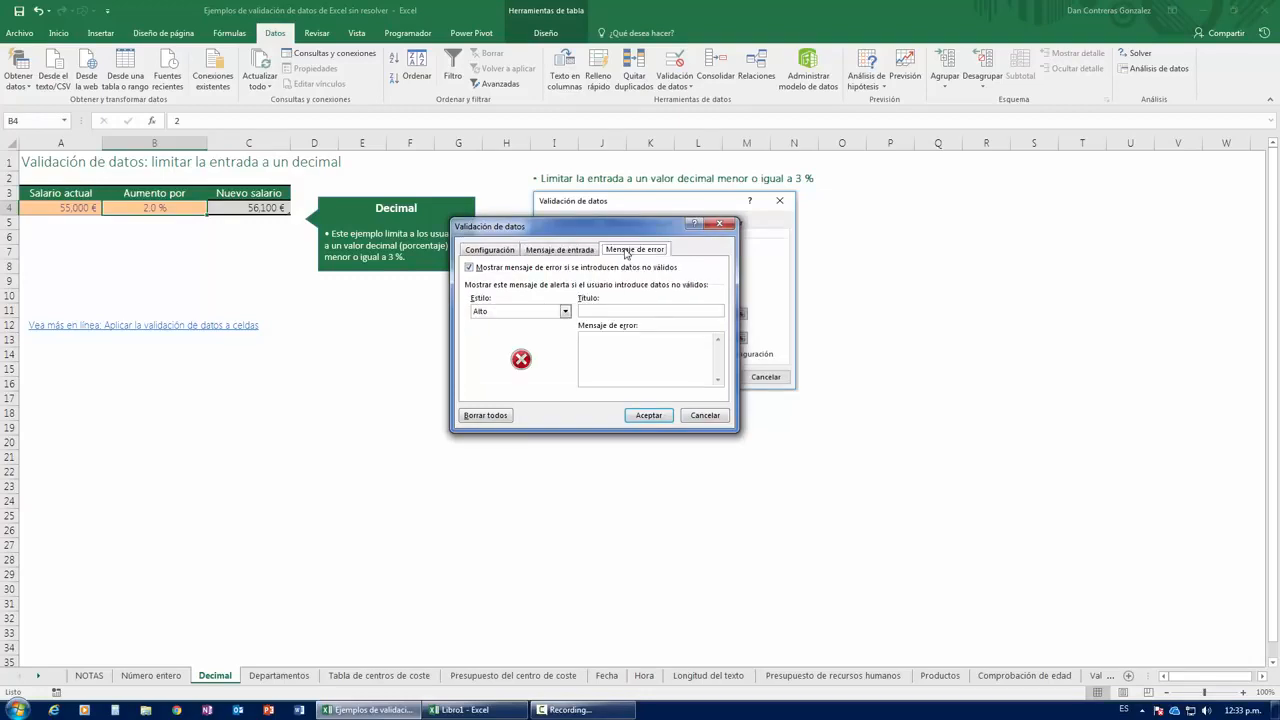
pyautogui.click(612, 312)
pyautogui.write('No vale')
pyautogui.press('Tab')
pyautogui.write('Aumento debe e')
pyautogui.write('e ser entre 0 y 3 %')
pyautogui.click(648, 415)
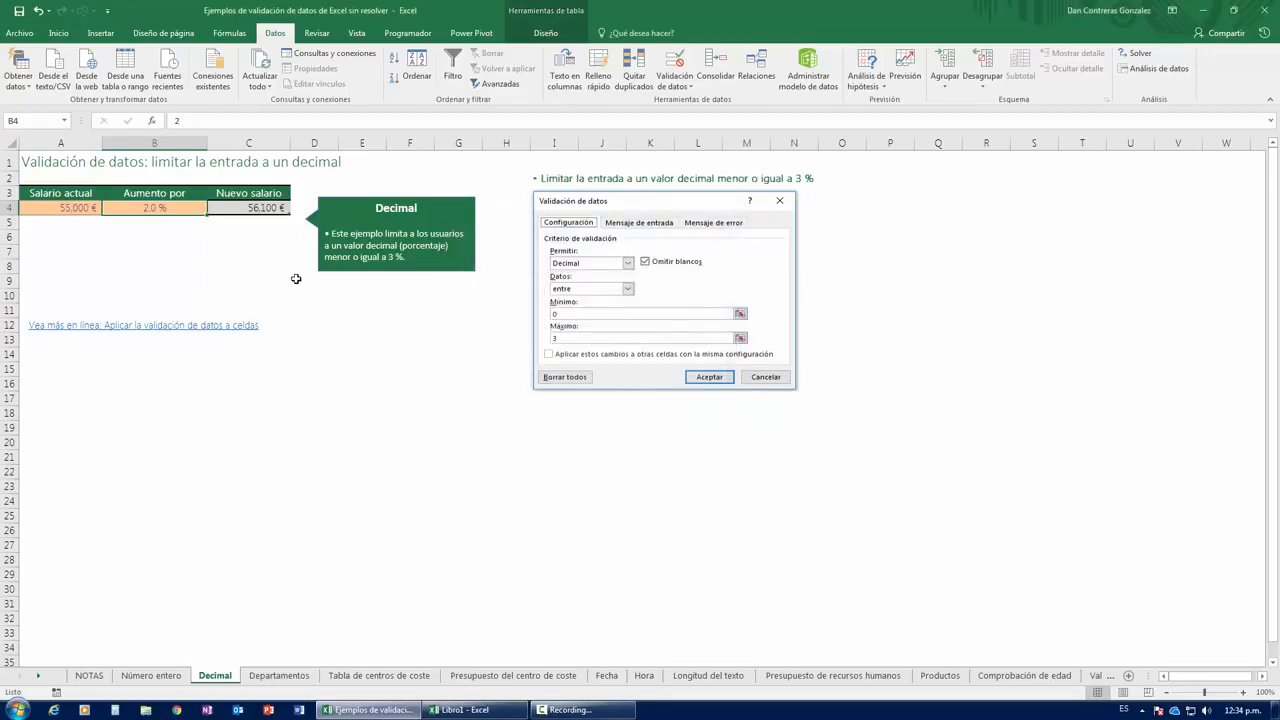
# Confirm that 8 triggers the No vale alert, then set the raise to 3 %.
pyautogui.click(157, 208)
pyautogui.write('8')
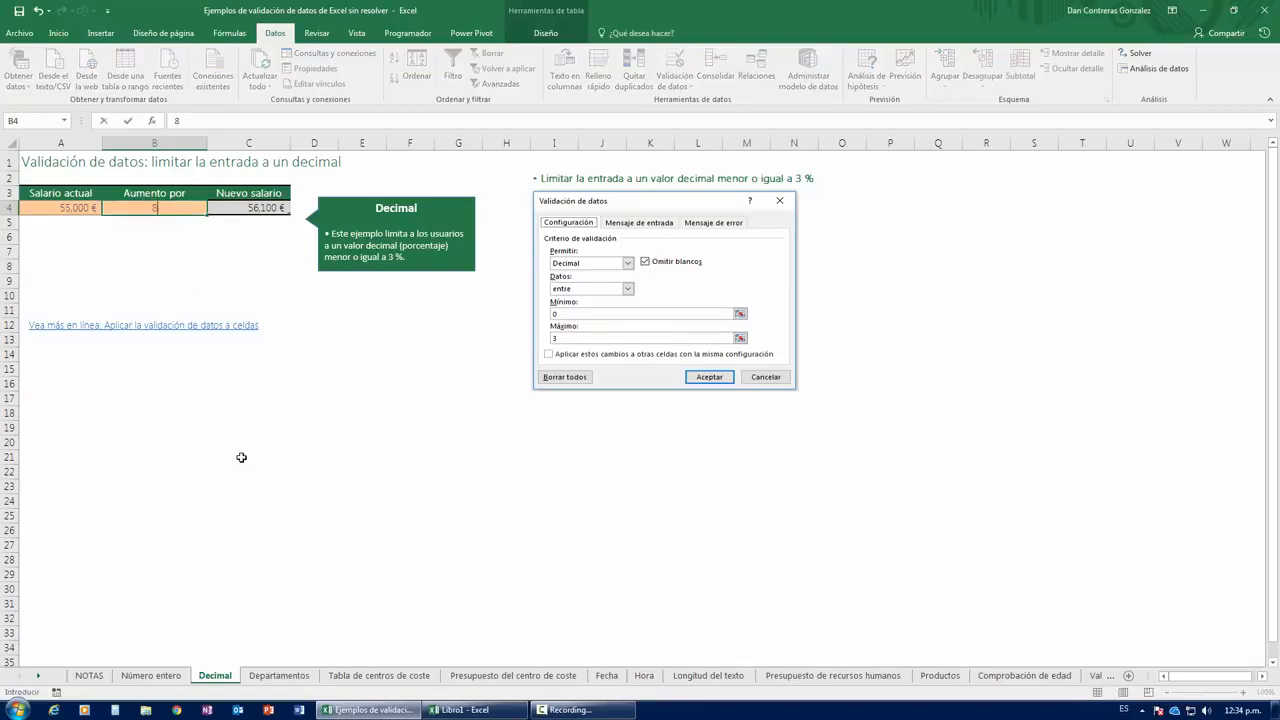
pyautogui.press('Return')
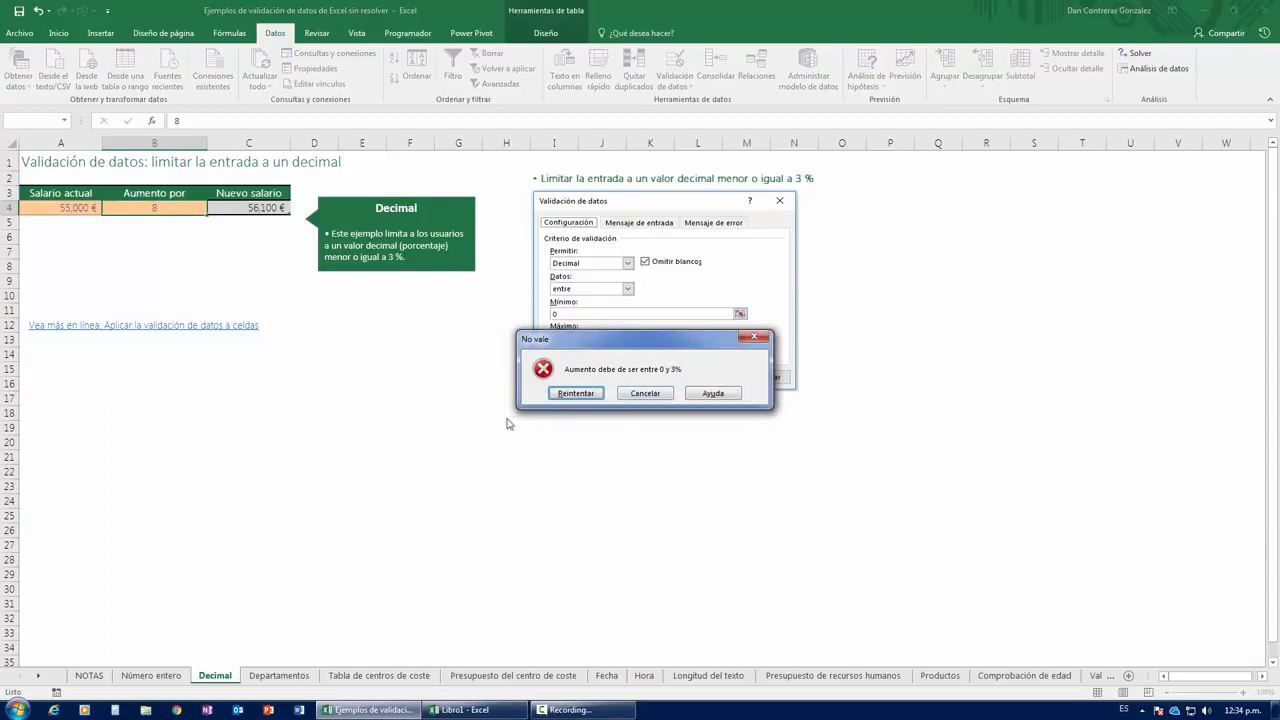
pyautogui.click(645, 393)
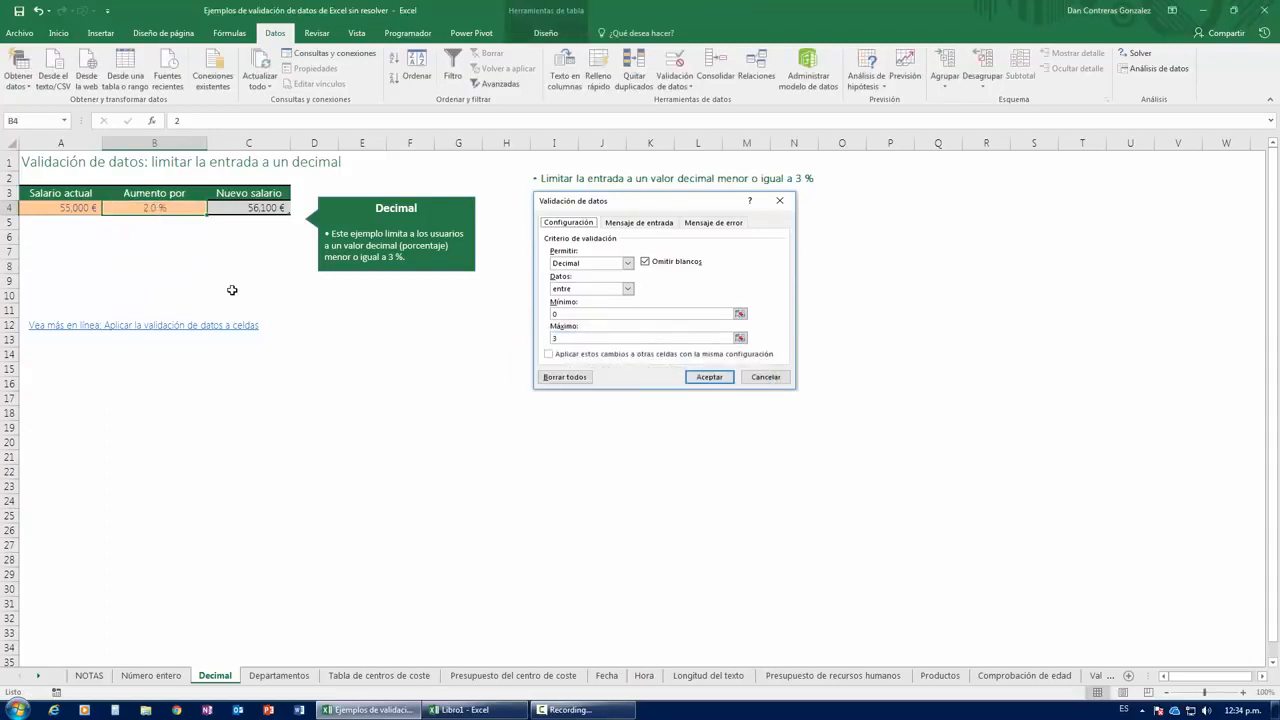
pyautogui.write('3')
pyautogui.press('Return')
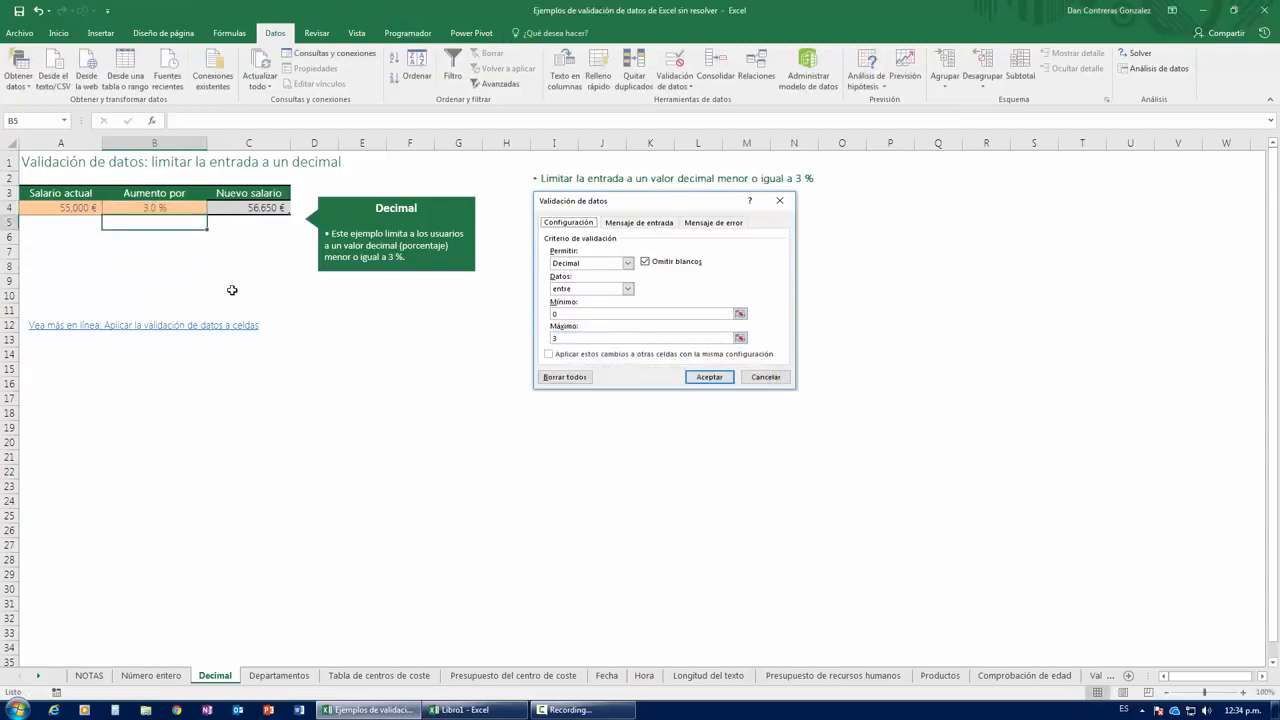
pyautogui.click(279, 675)
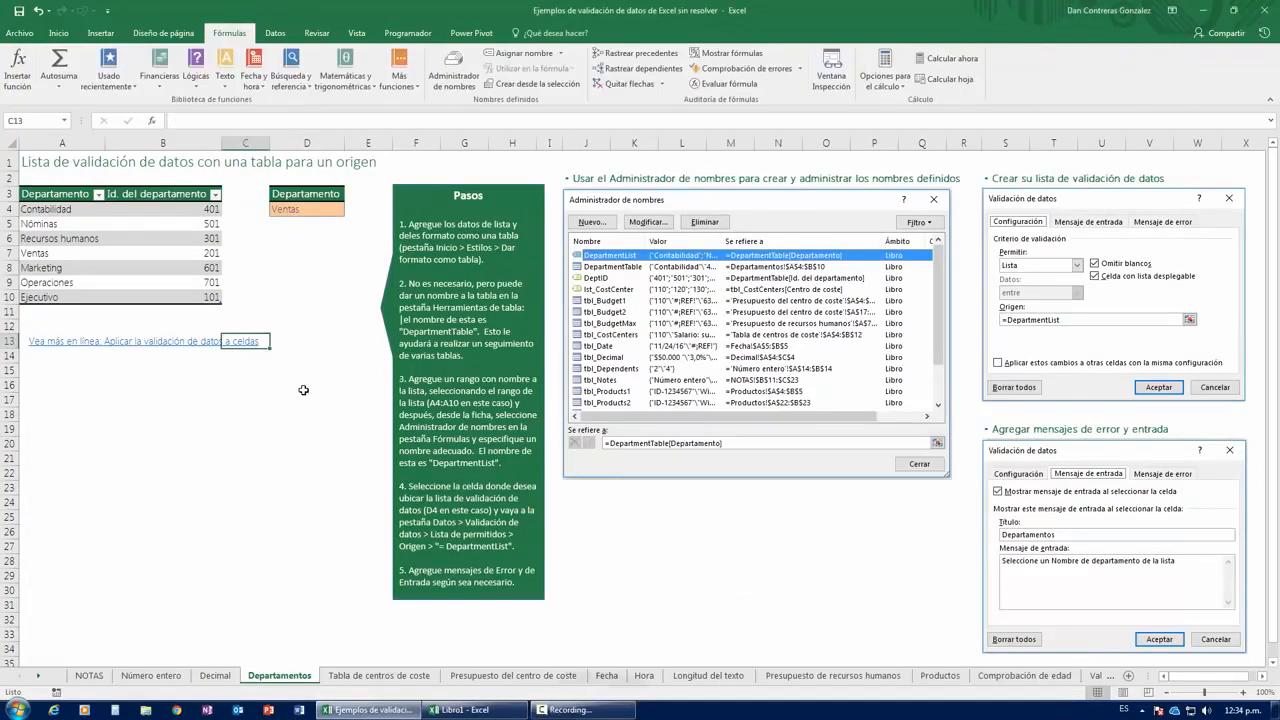
# Highlight the department names in A4:A10 and select the Departamento cell D4.
pyautogui.click(238, 428)
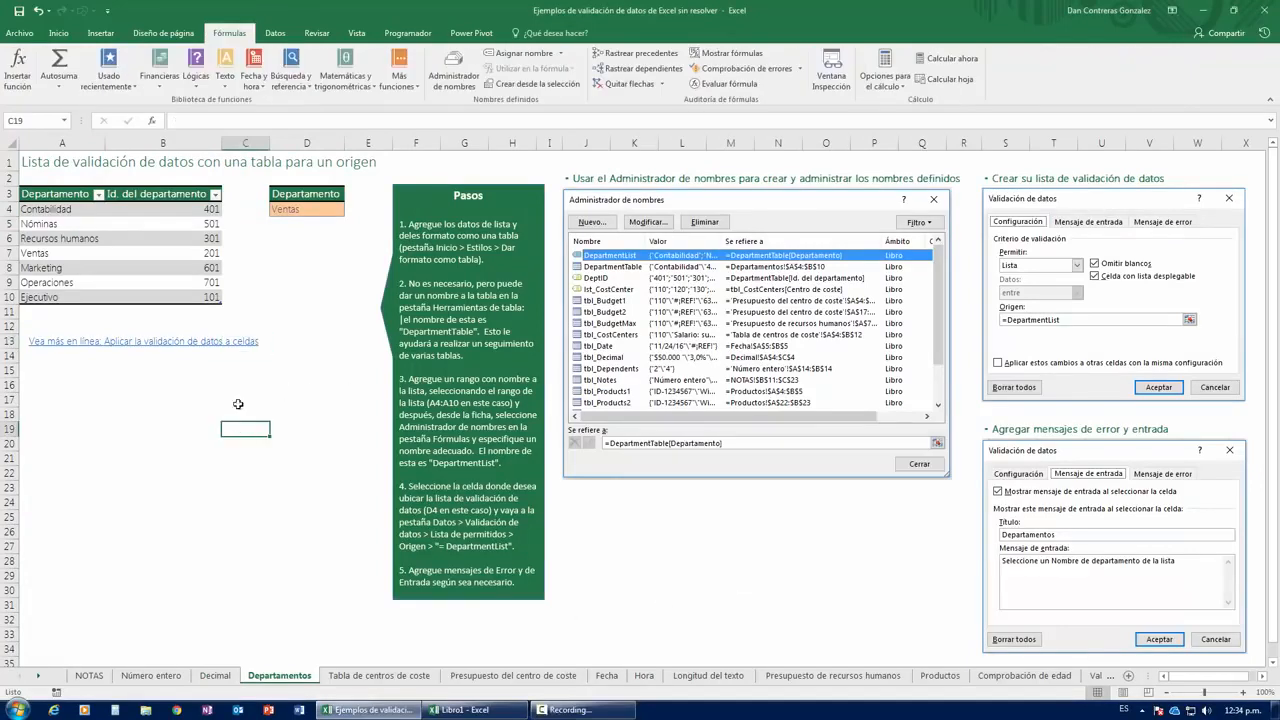
pyautogui.click(248, 249)
pyautogui.moveTo(62, 211); pyautogui.dragTo(57, 298)
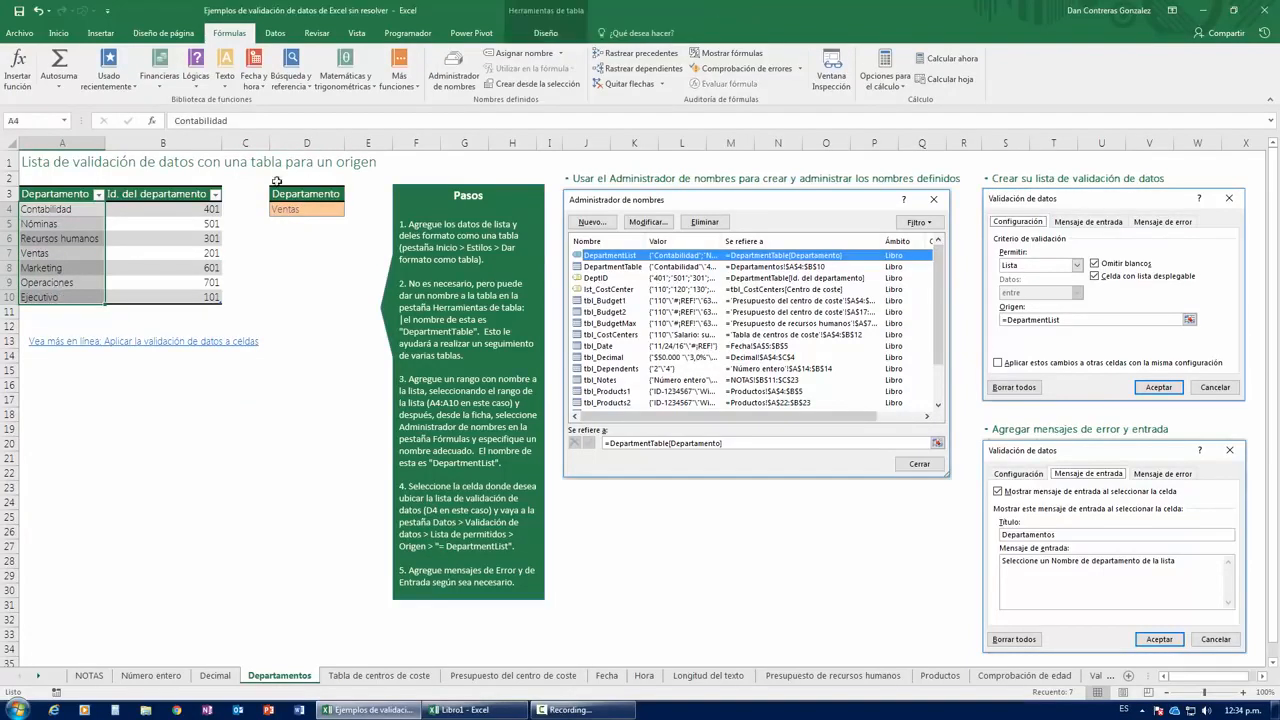
pyautogui.moveTo(62, 212); pyautogui.dragTo(56, 299)
pyautogui.click(310, 212)
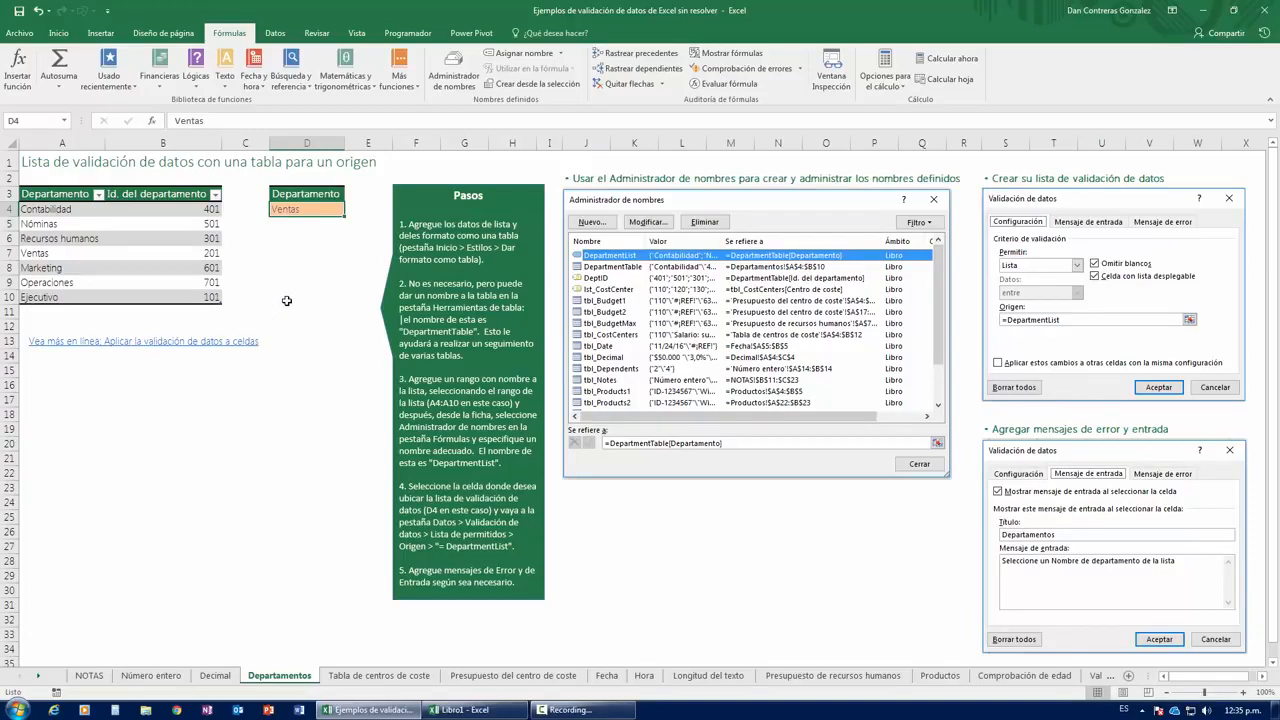
# Enter Manufactura in D4 to show it is accepted, then clear it.
pyautogui.write('M')
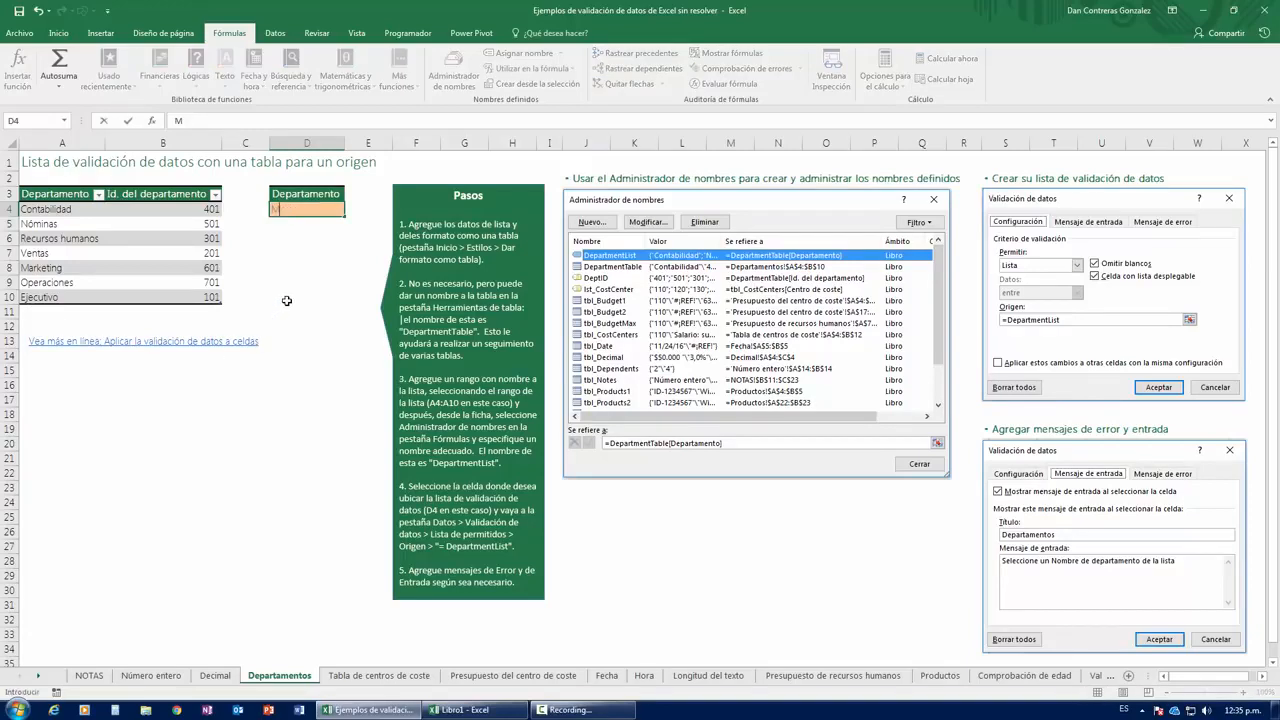
pyautogui.write('anufactura')
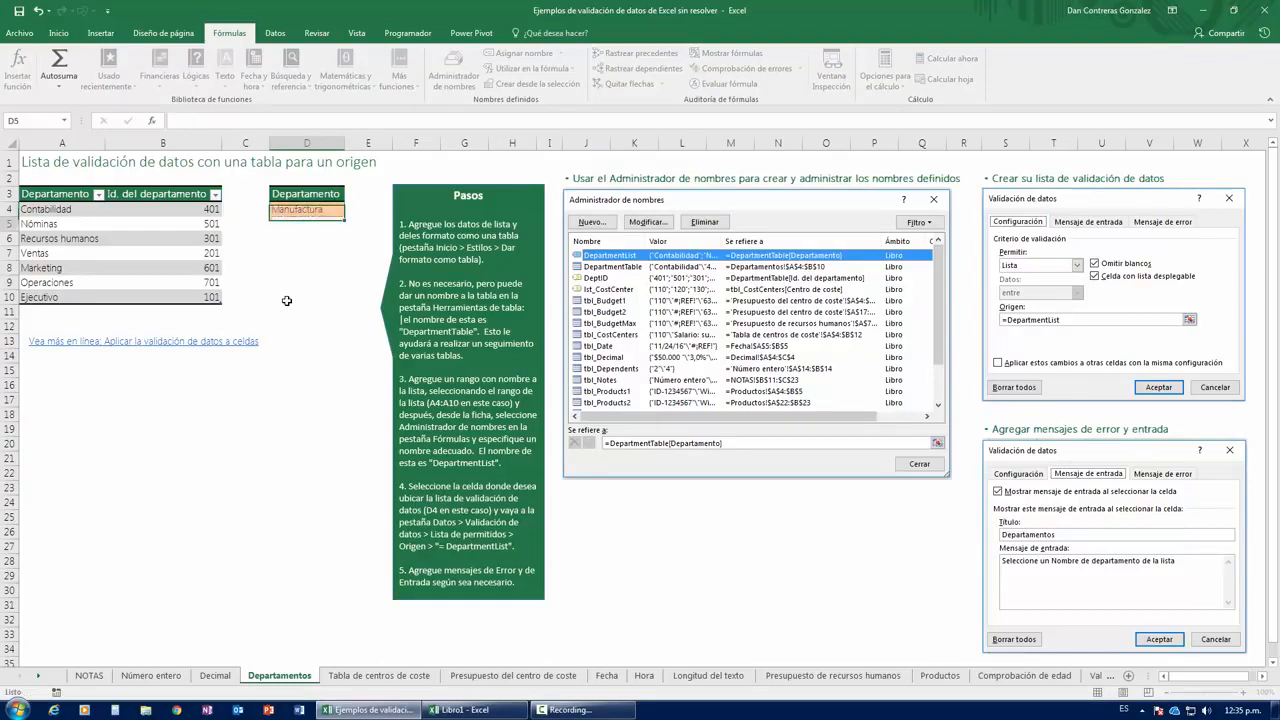
pyautogui.press('Return')
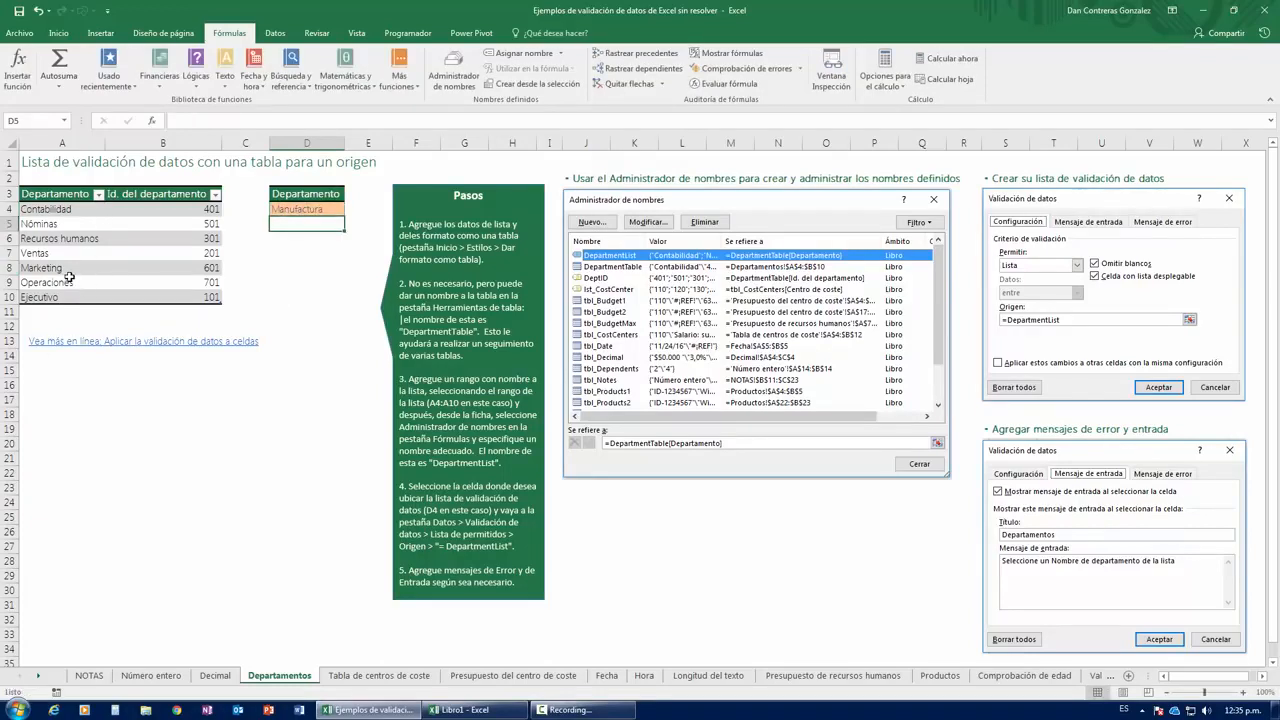
pyautogui.click(280, 208)
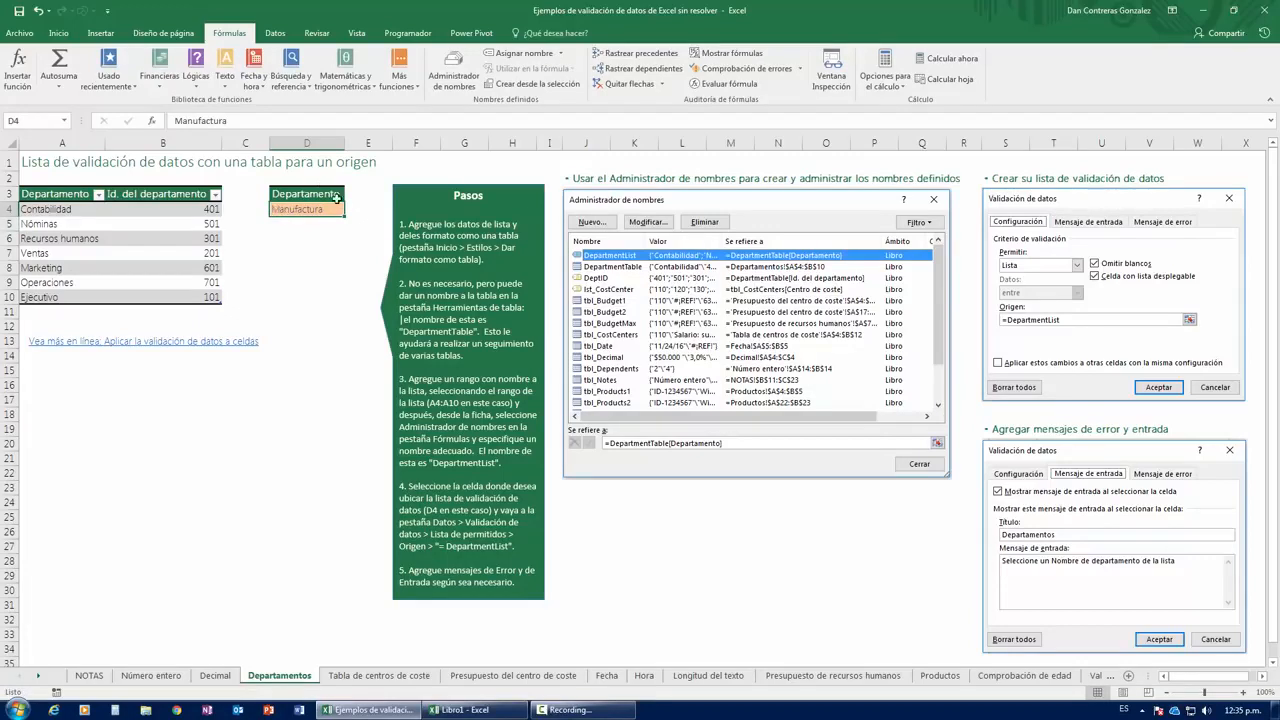
pyautogui.press('Delete')
# Enter the misspelled Bentas in D4, then clear the cell.
pyautogui.write('Bentas')
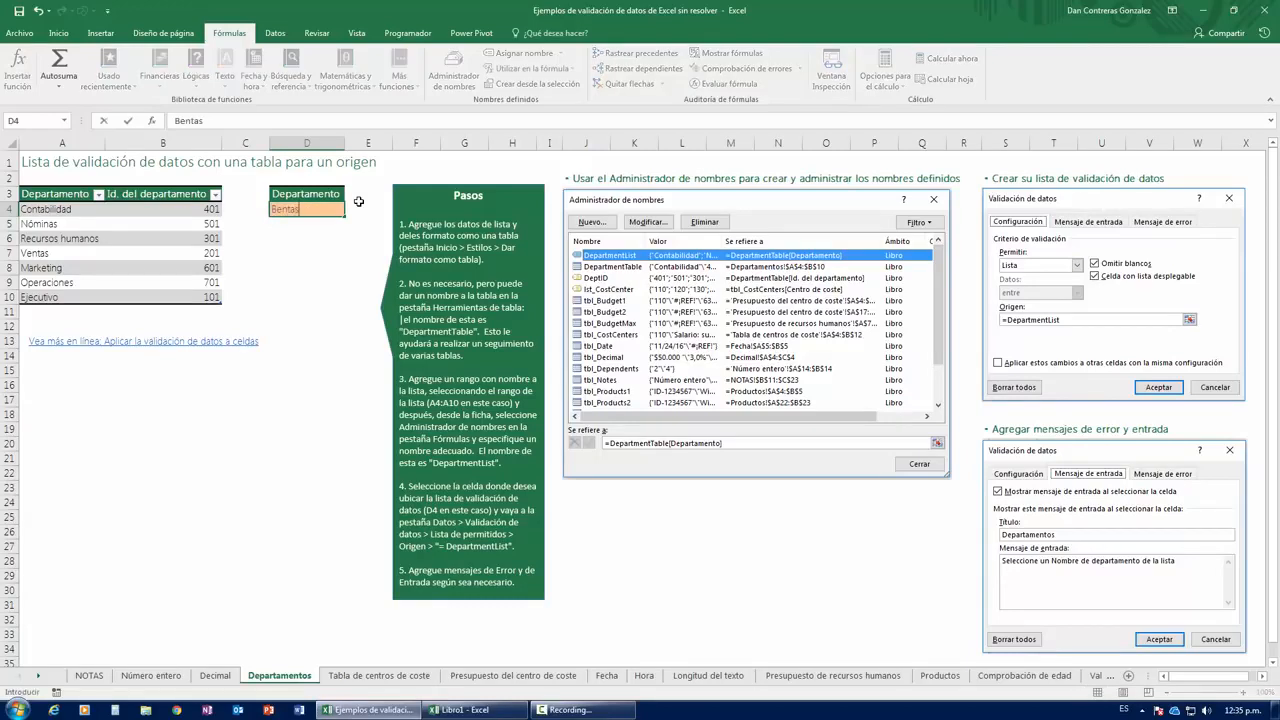
pyautogui.press('Return')
pyautogui.click(308, 213)
pyautogui.press('Delete')
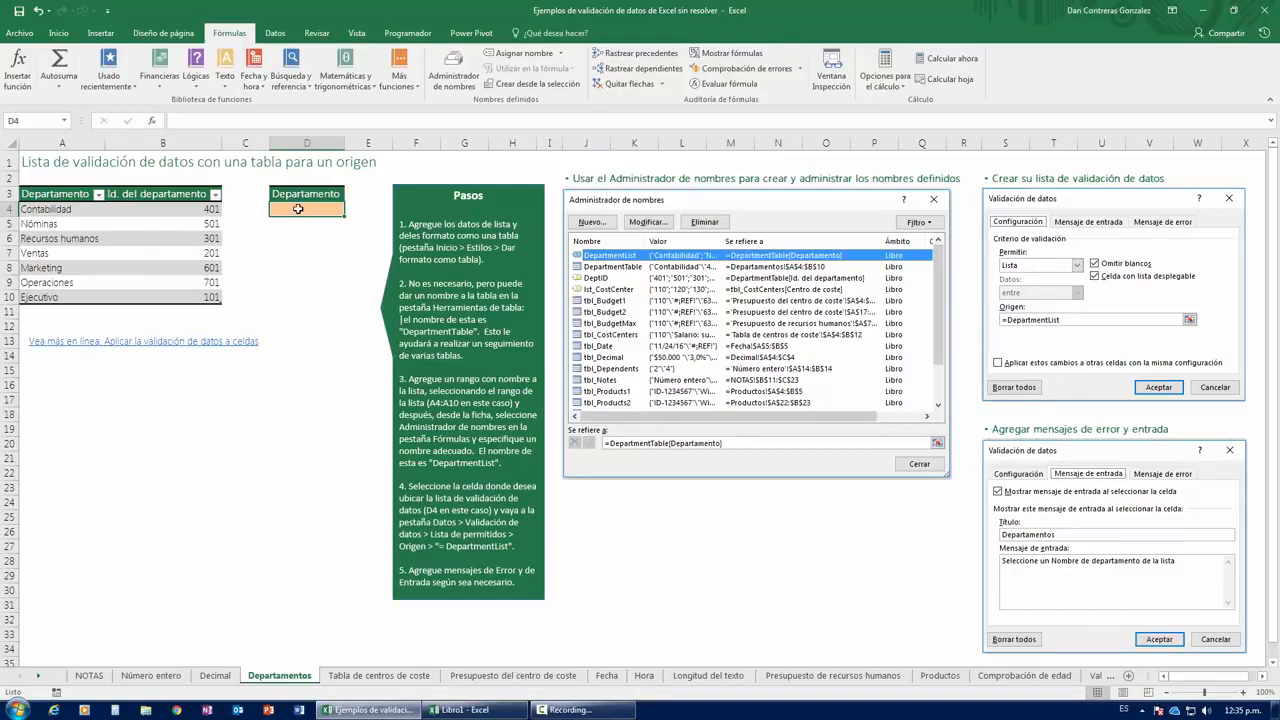
pyautogui.click(275, 33)
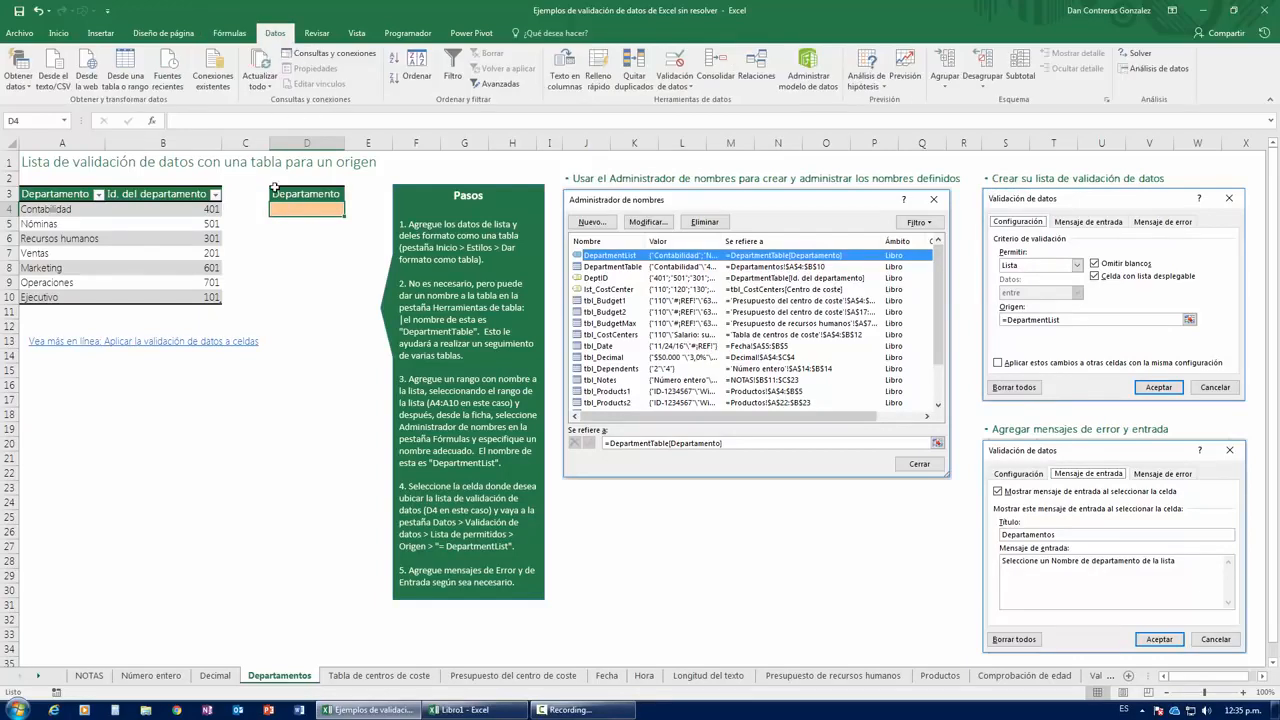
# Give D4 a Lista validation rule with source =$A$4:$A$10 (the department names).
pyautogui.click(674, 64)
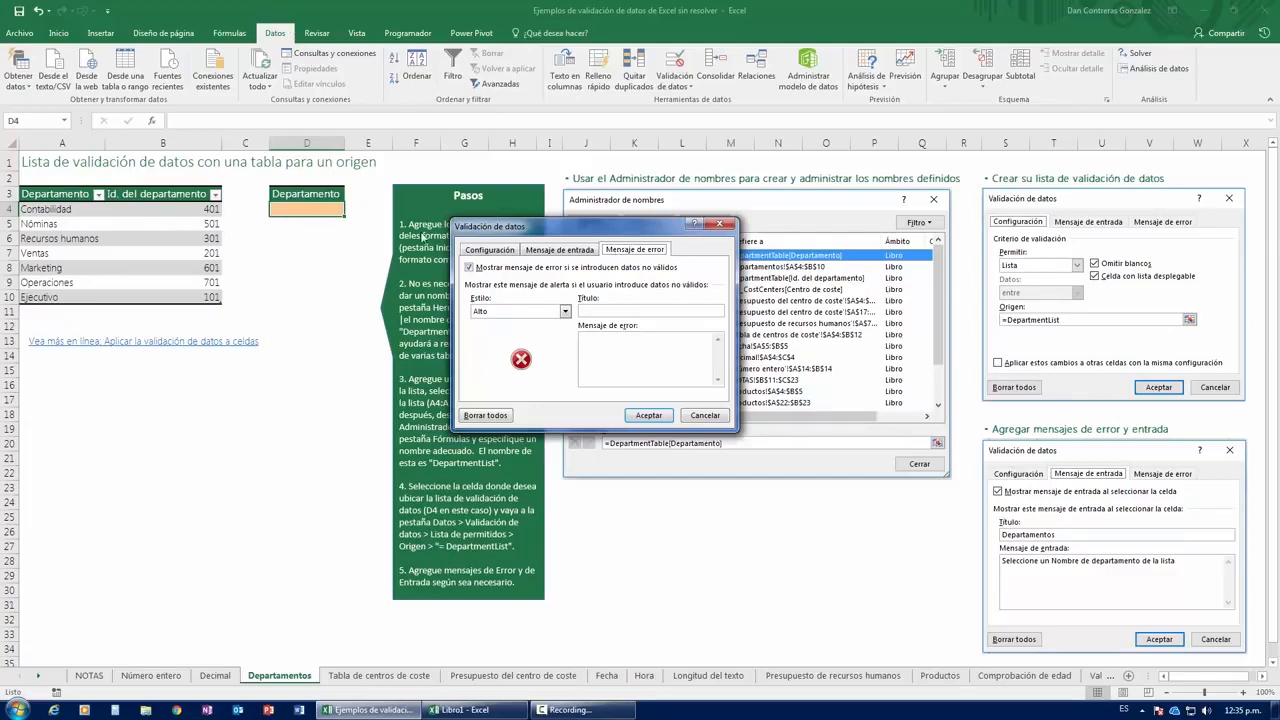
pyautogui.click(506, 254)
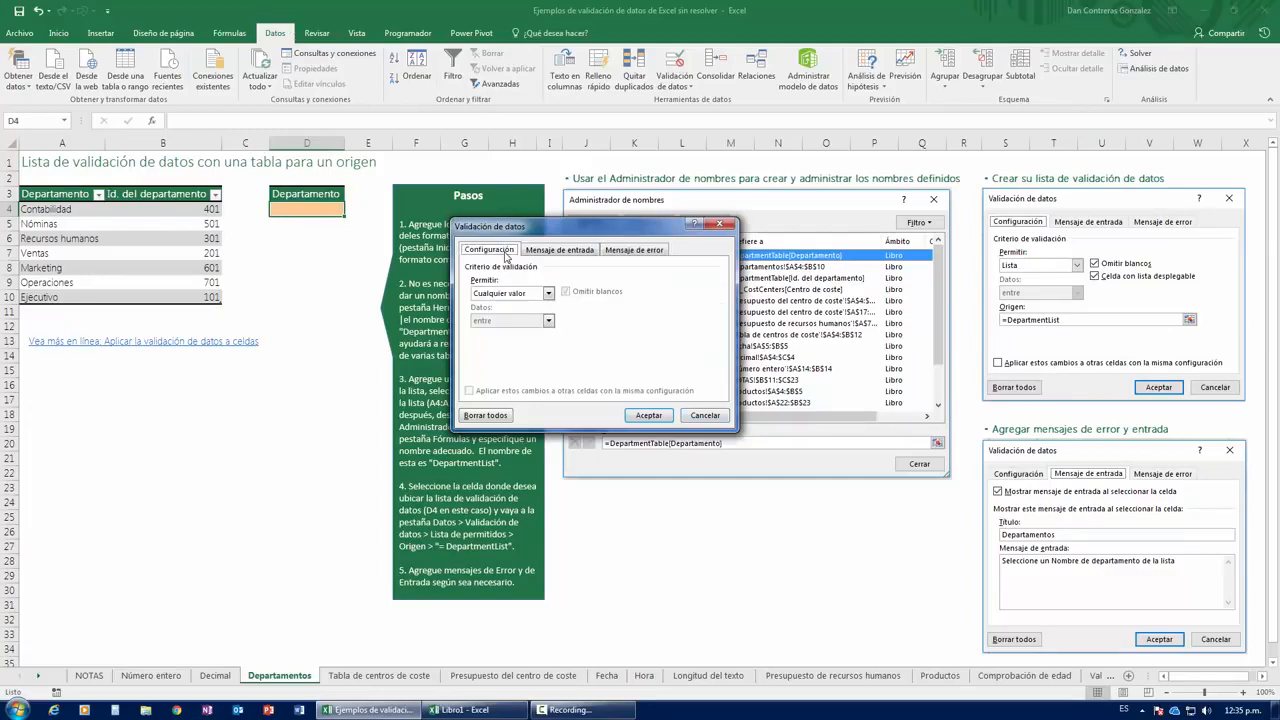
pyautogui.click(518, 293)
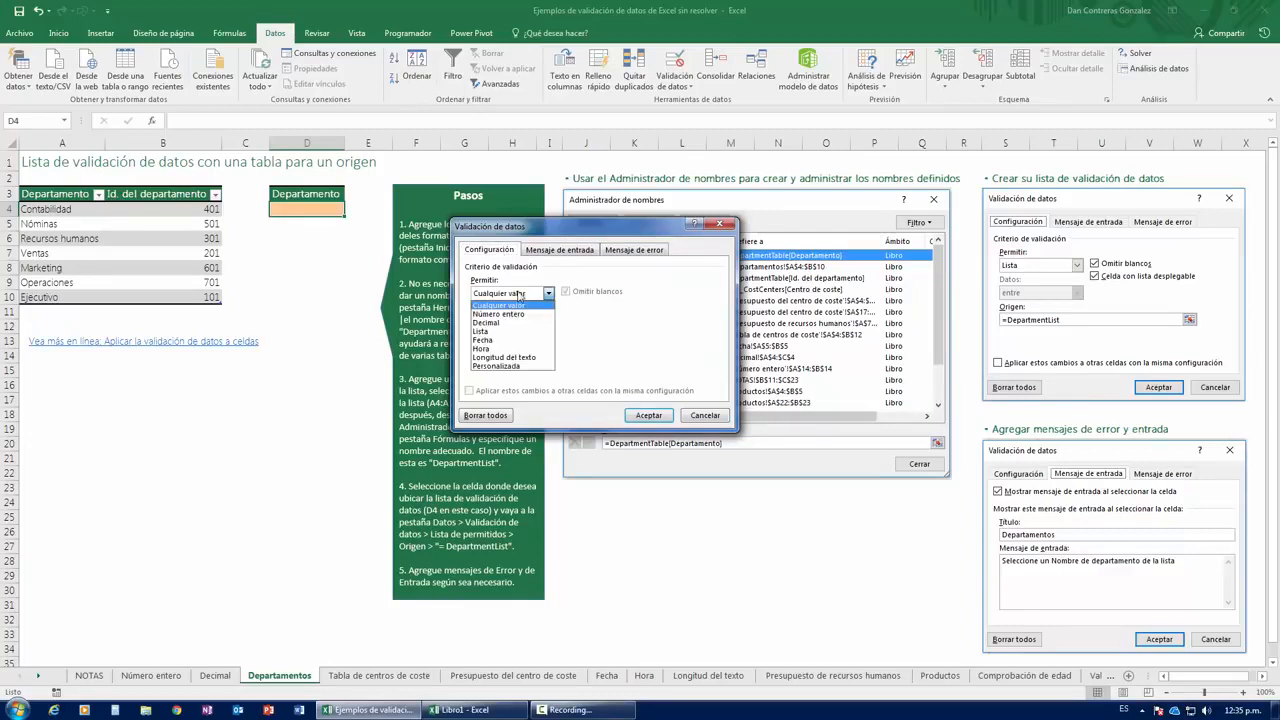
pyautogui.click(508, 334)
pyautogui.click(512, 347)
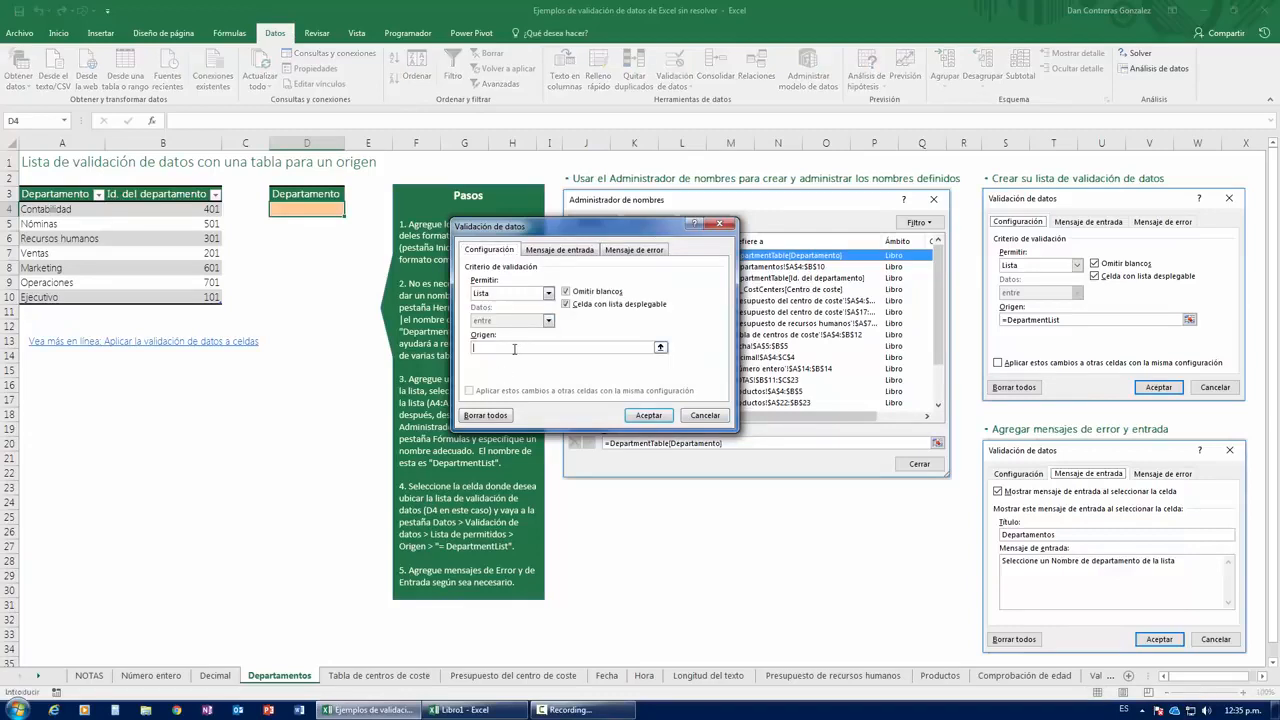
pyautogui.moveTo(52, 209); pyautogui.dragTo(40, 297)
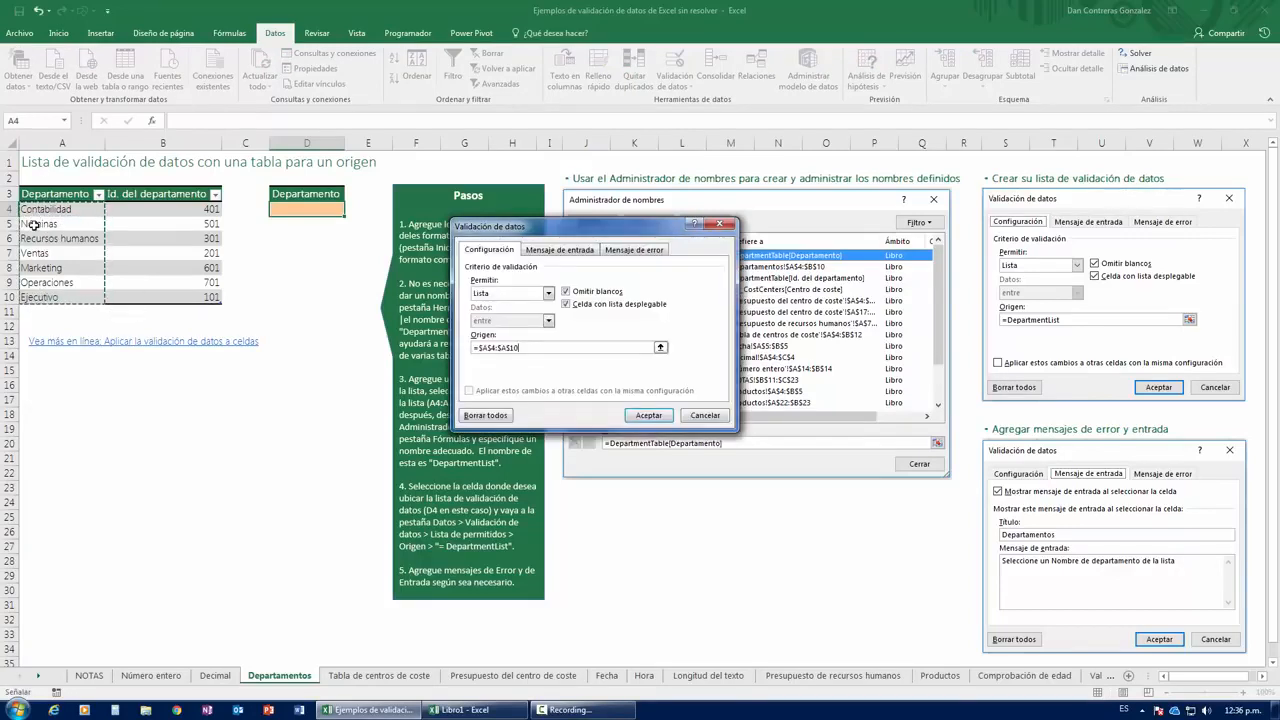
pyautogui.click(648, 415)
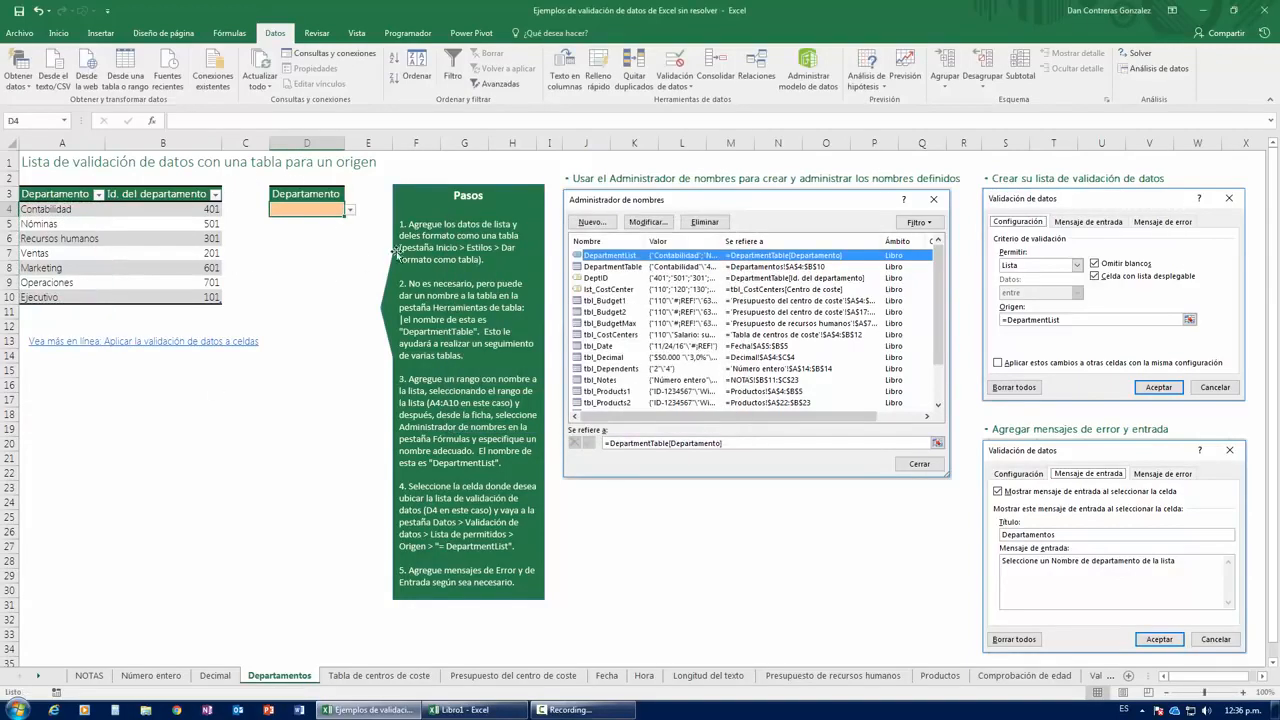
# Try D4's dropdown by picking Nóminas and Marketing, then clear the cell.
pyautogui.click(349, 212)
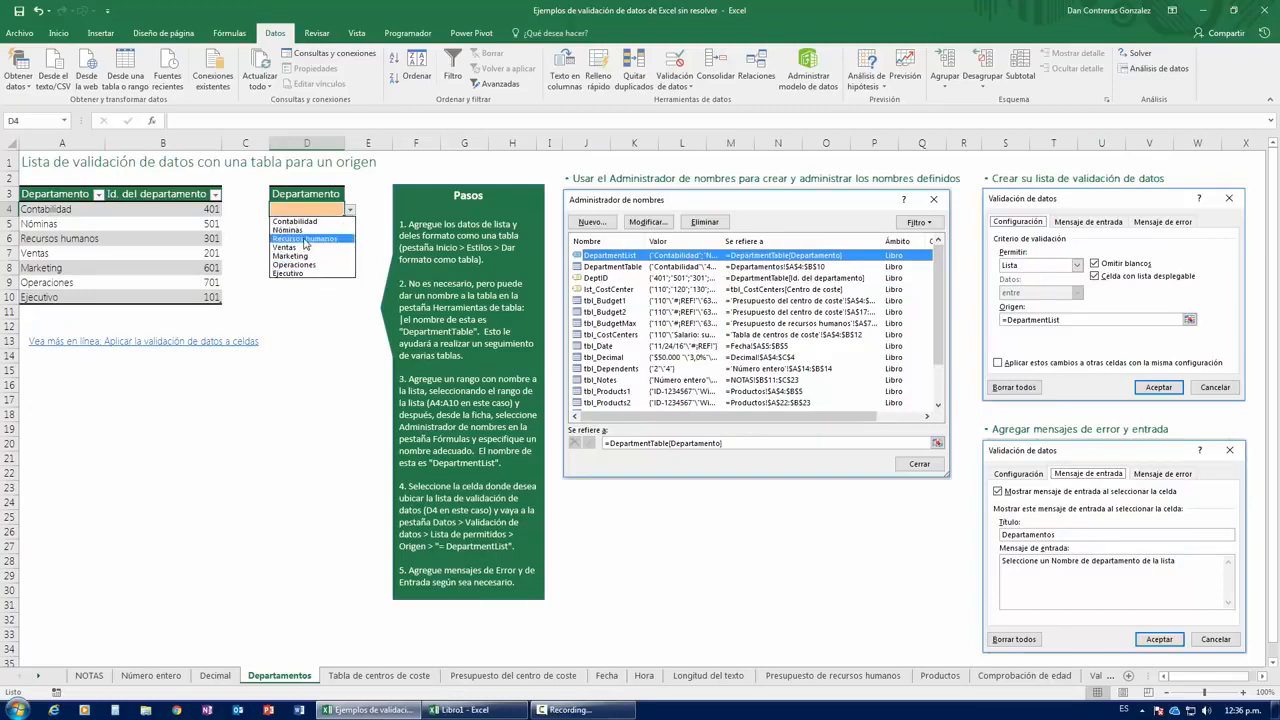
pyautogui.click(310, 230)
pyautogui.click(349, 210)
pyautogui.click(327, 229)
pyautogui.click(349, 210)
pyautogui.click(292, 256)
pyautogui.click(349, 210)
pyautogui.click(300, 285)
pyautogui.click(300, 211)
pyautogui.press('Delete')
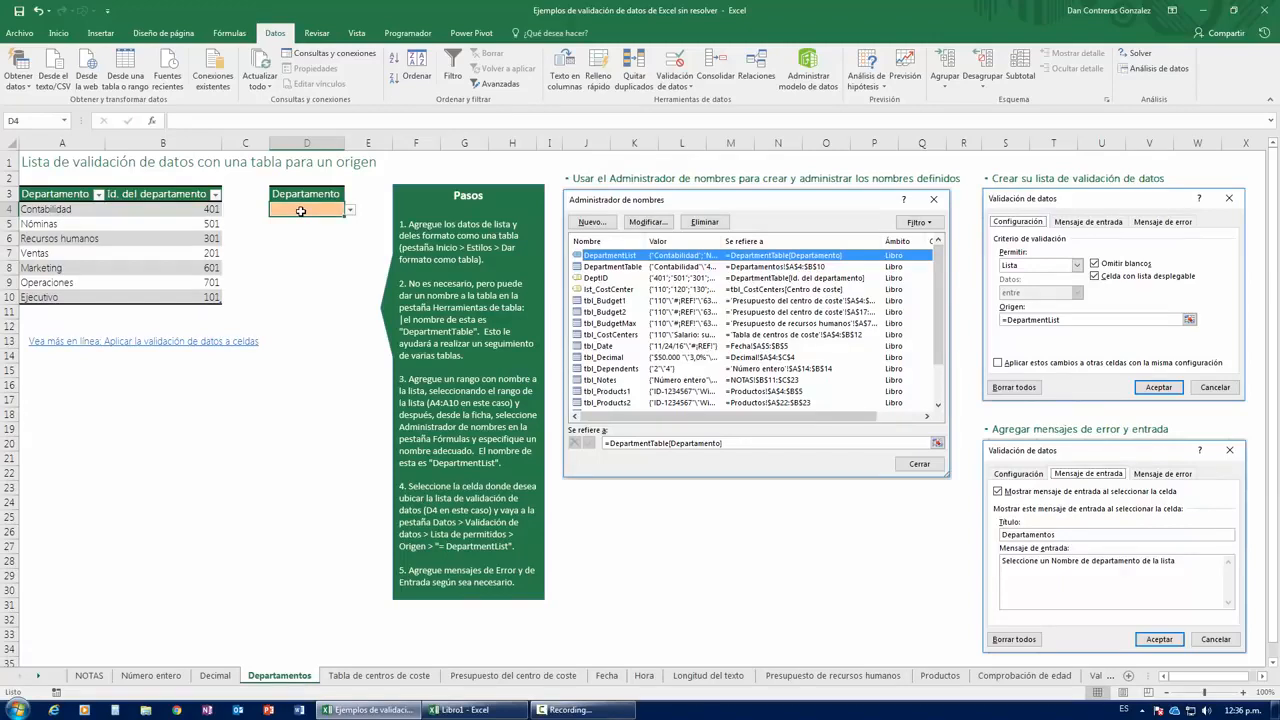
# Enter off-list values Bentas and Manufactura in D4 and cancel each rejection error.
pyautogui.write('Bentas')
pyautogui.press('Return')
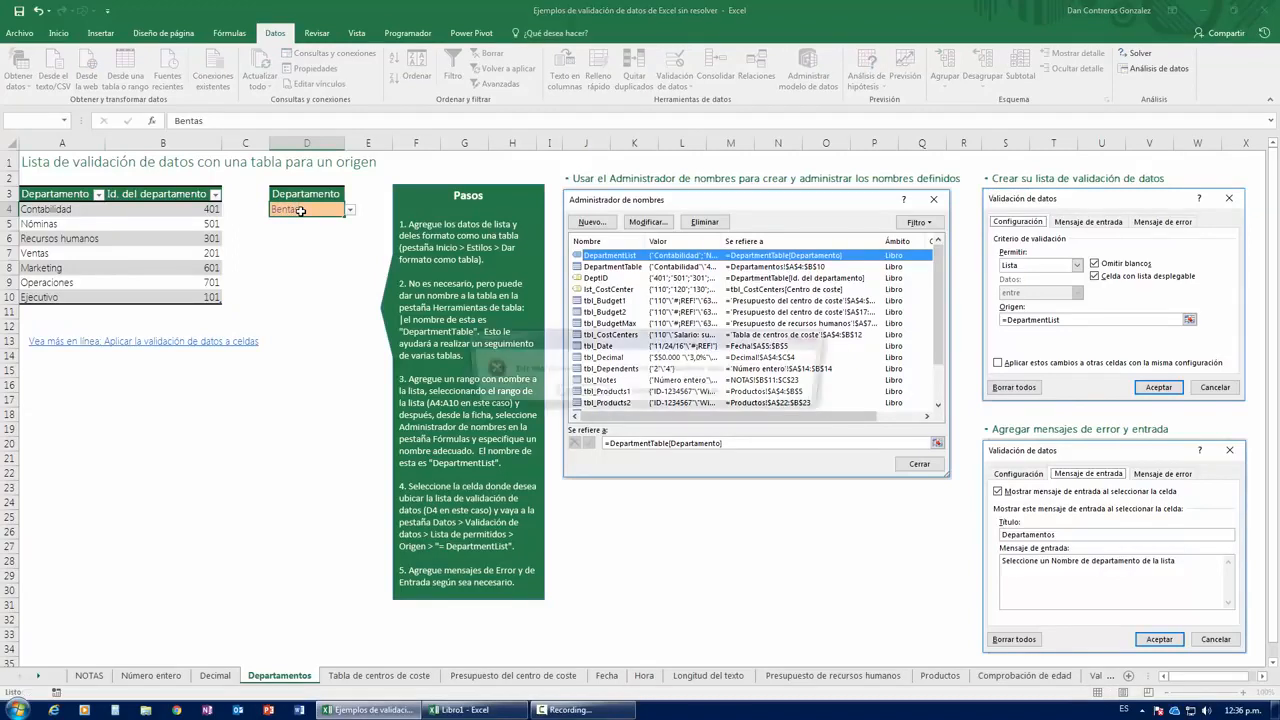
pyautogui.click(635, 396)
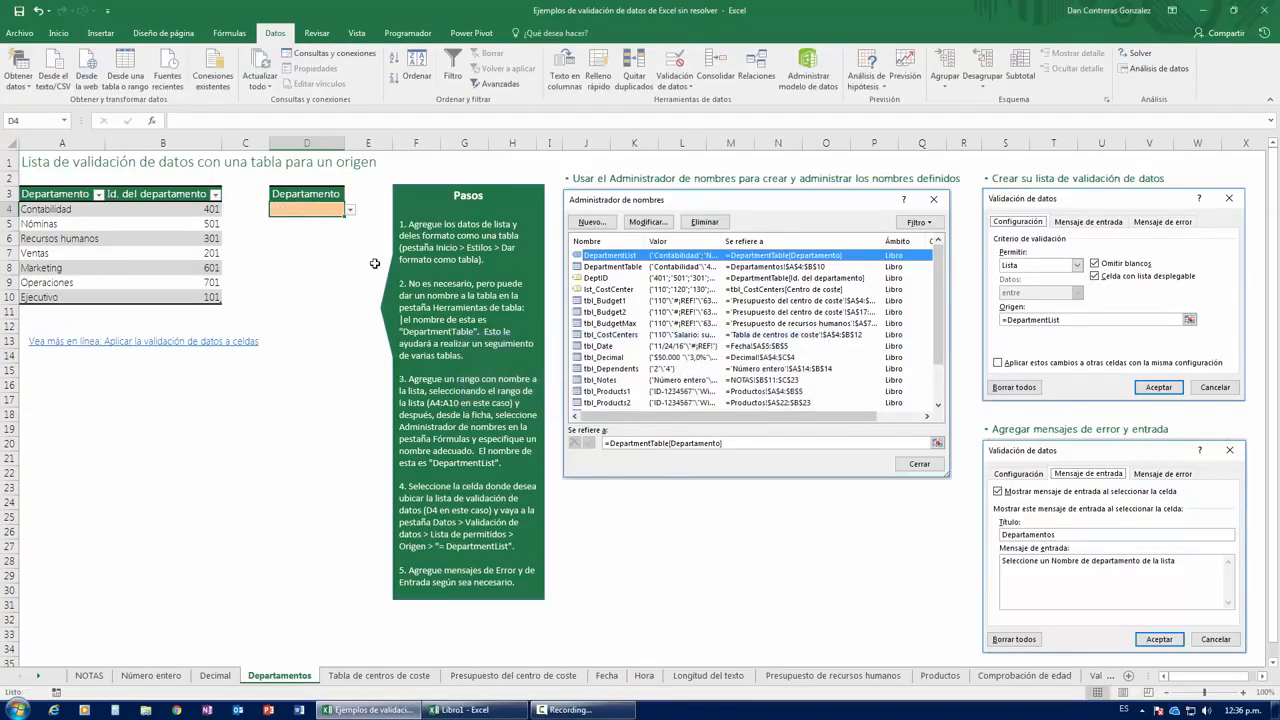
pyautogui.write('Manufactura')
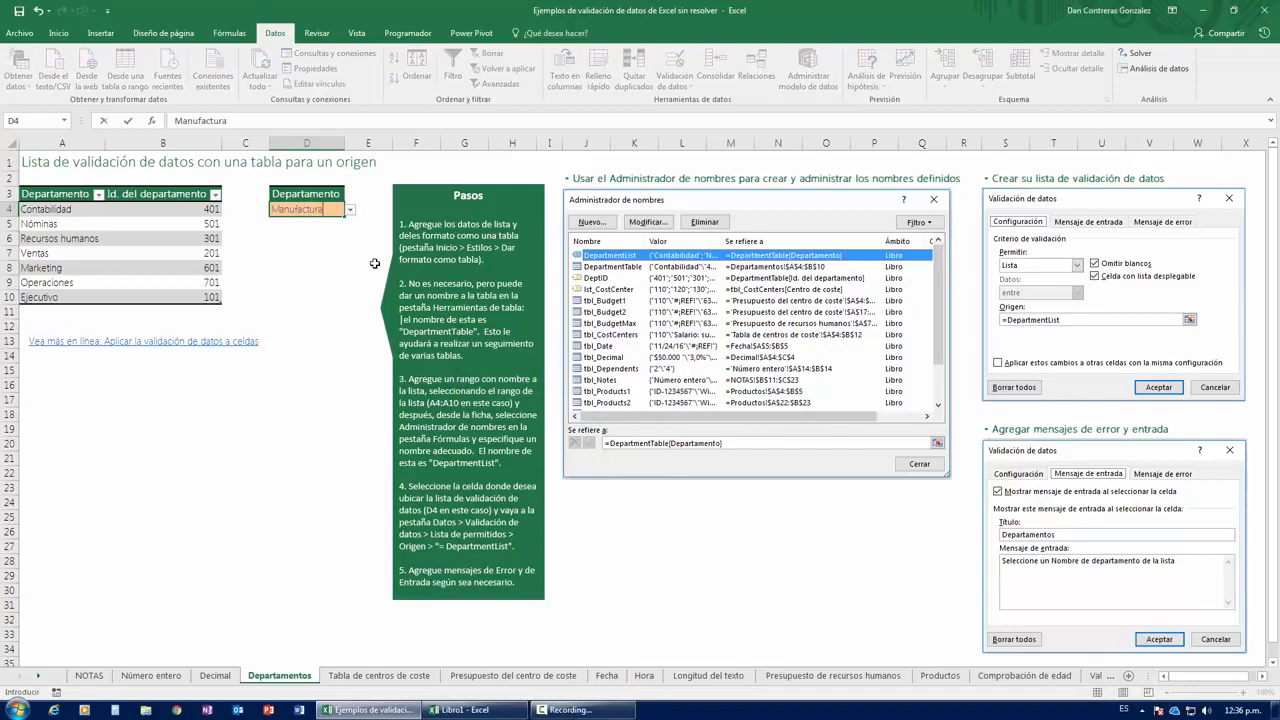
pyautogui.press('Return')
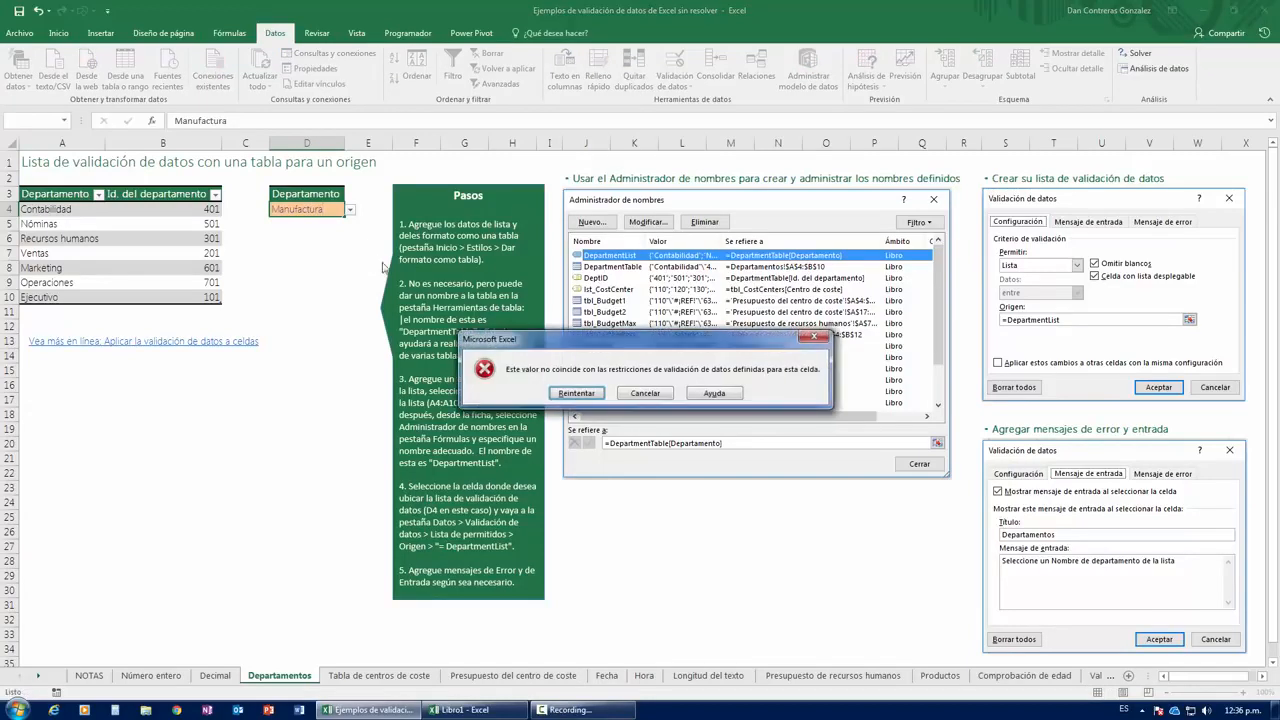
pyautogui.click(667, 398)
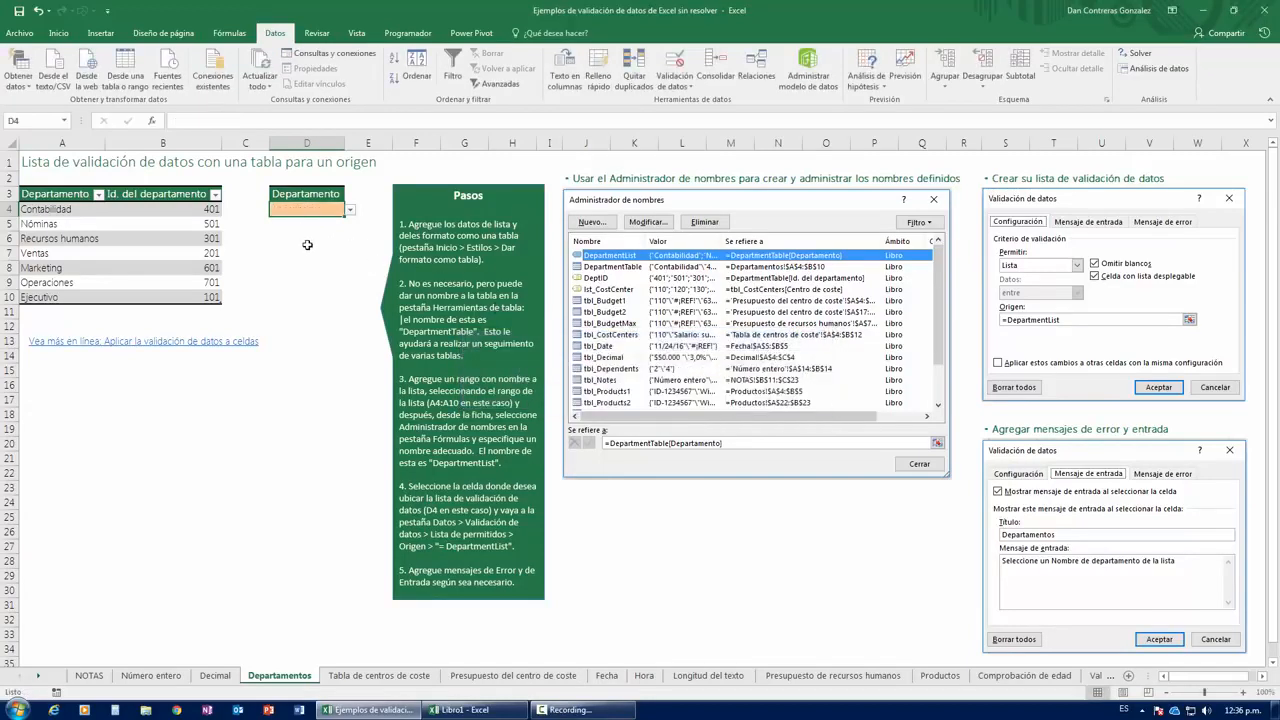
# Enter Ventas as the department in D4.
pyautogui.write('Ventas')
pyautogui.press('Return')
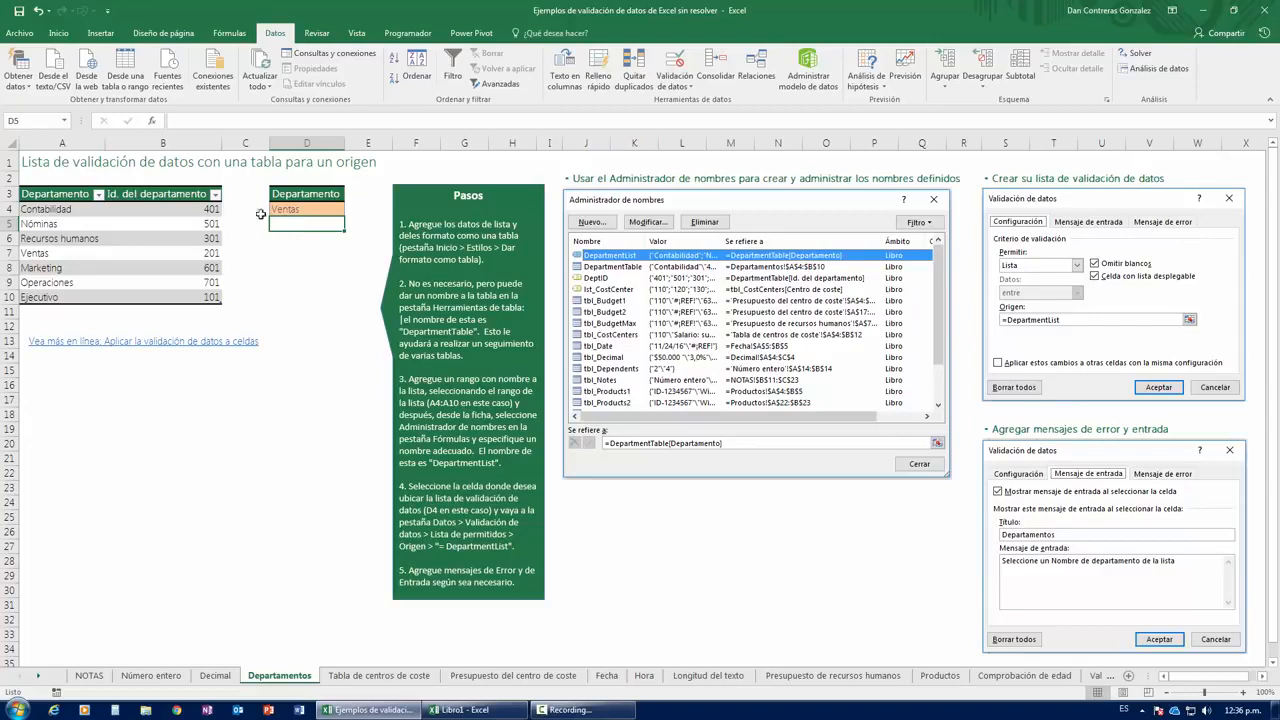
pyautogui.click(321, 207)
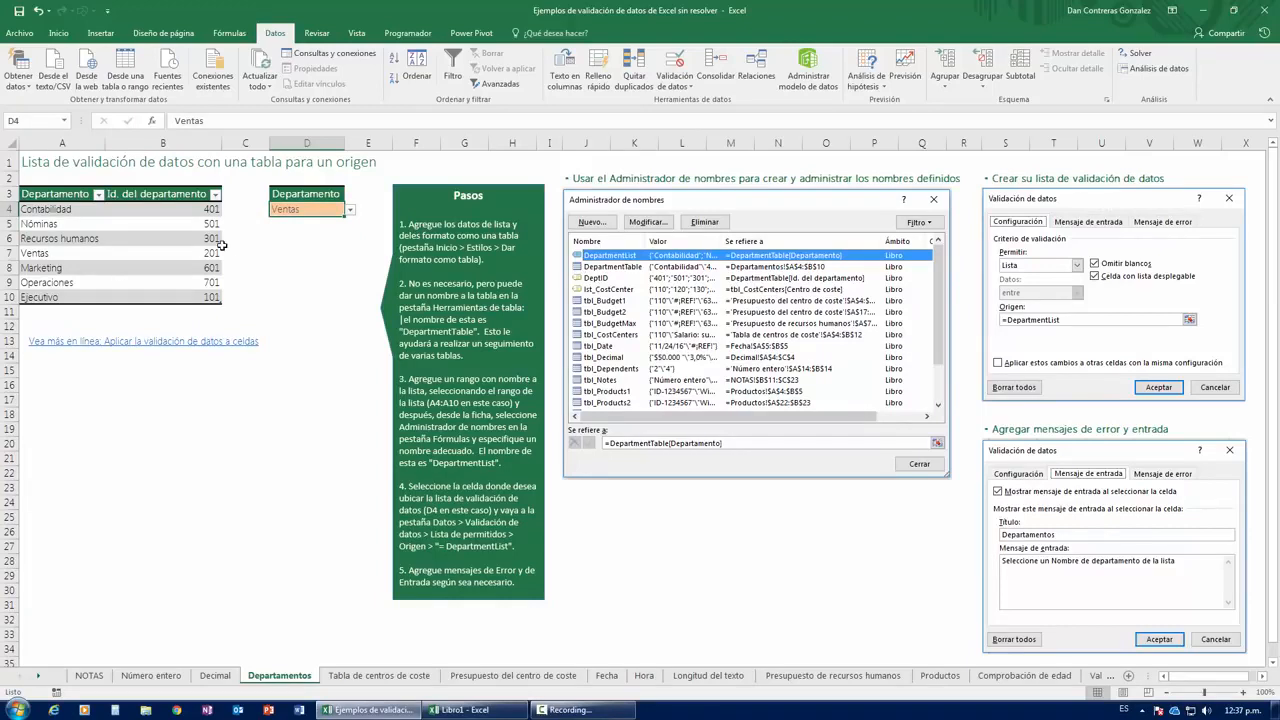
pyautogui.moveTo(68, 209); pyautogui.dragTo(68, 297)
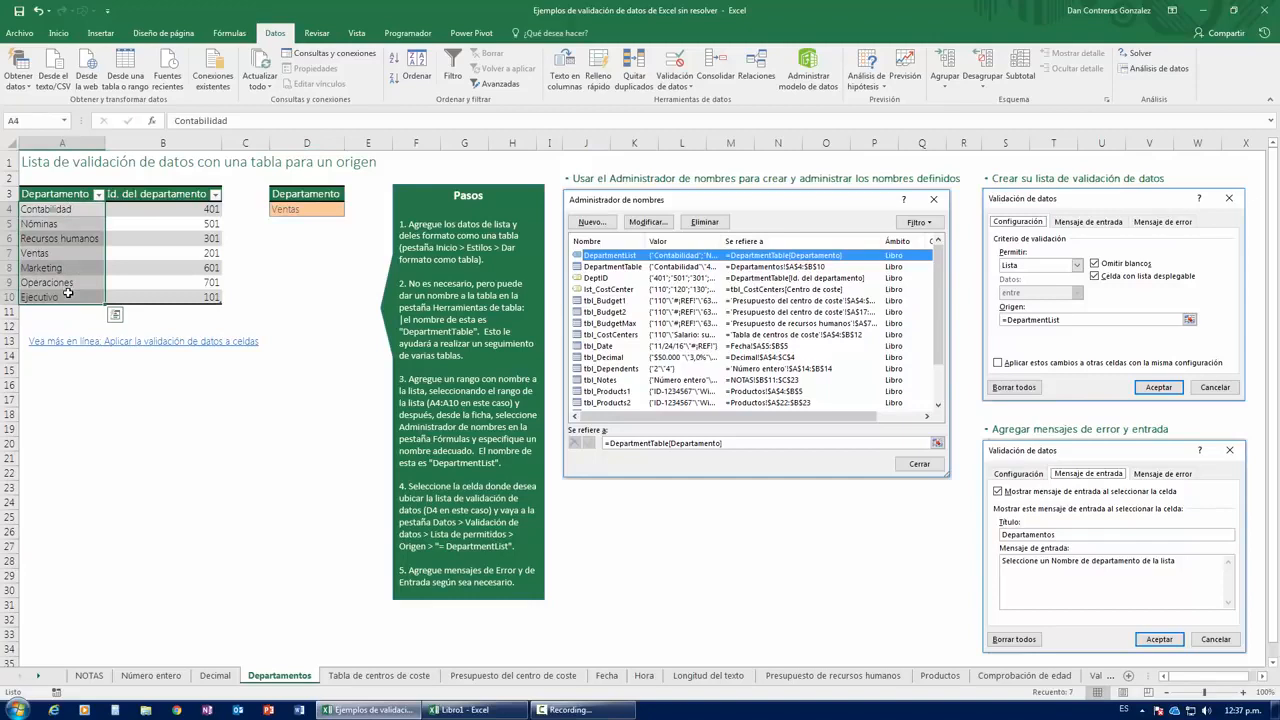
pyautogui.click(261, 251)
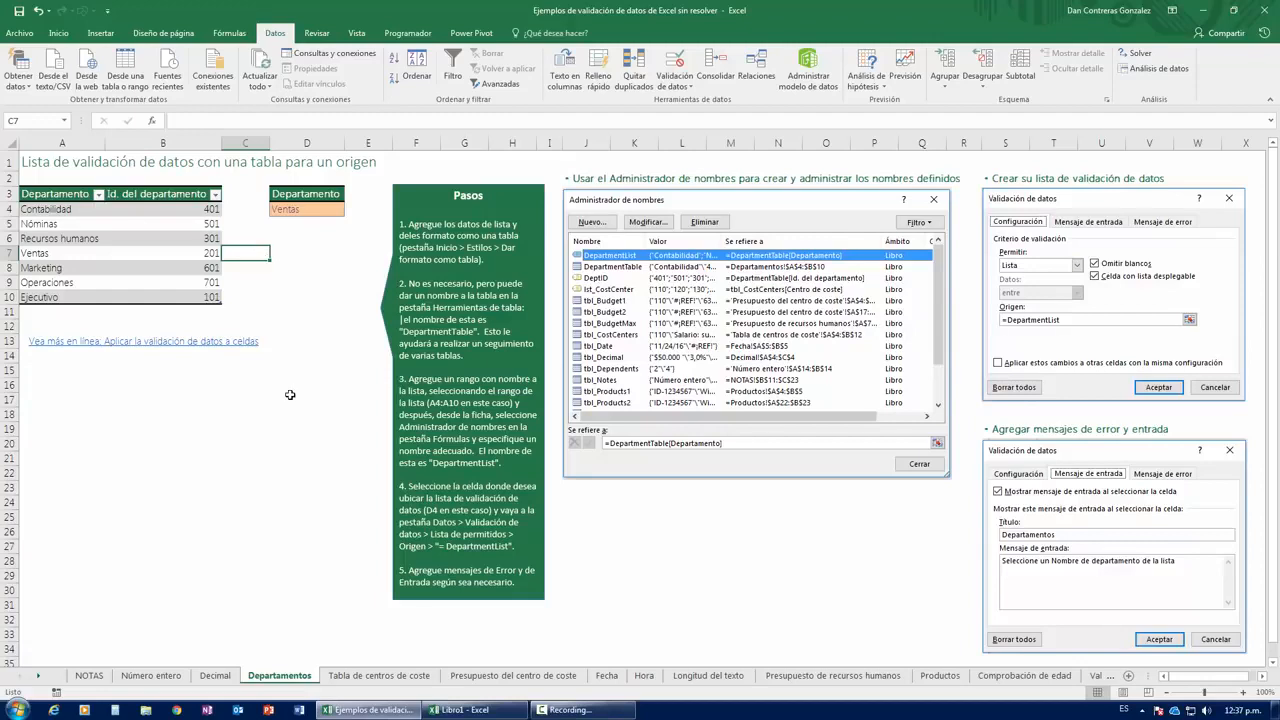
# Select the cost-center codes A4:A12 and categories B4:B12 on Tabla de centros de coste.
pyautogui.click(379, 676)
pyautogui.click(323, 505)
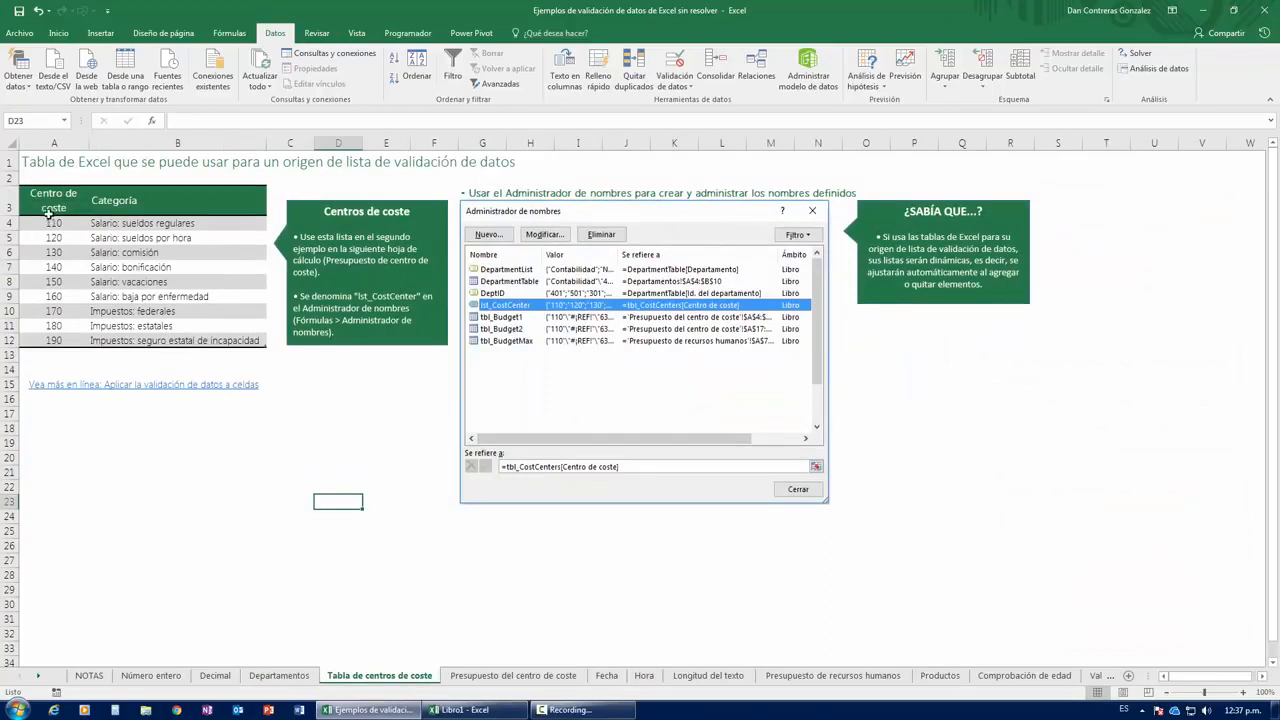
pyautogui.moveTo(42, 222); pyautogui.dragTo(42, 340)
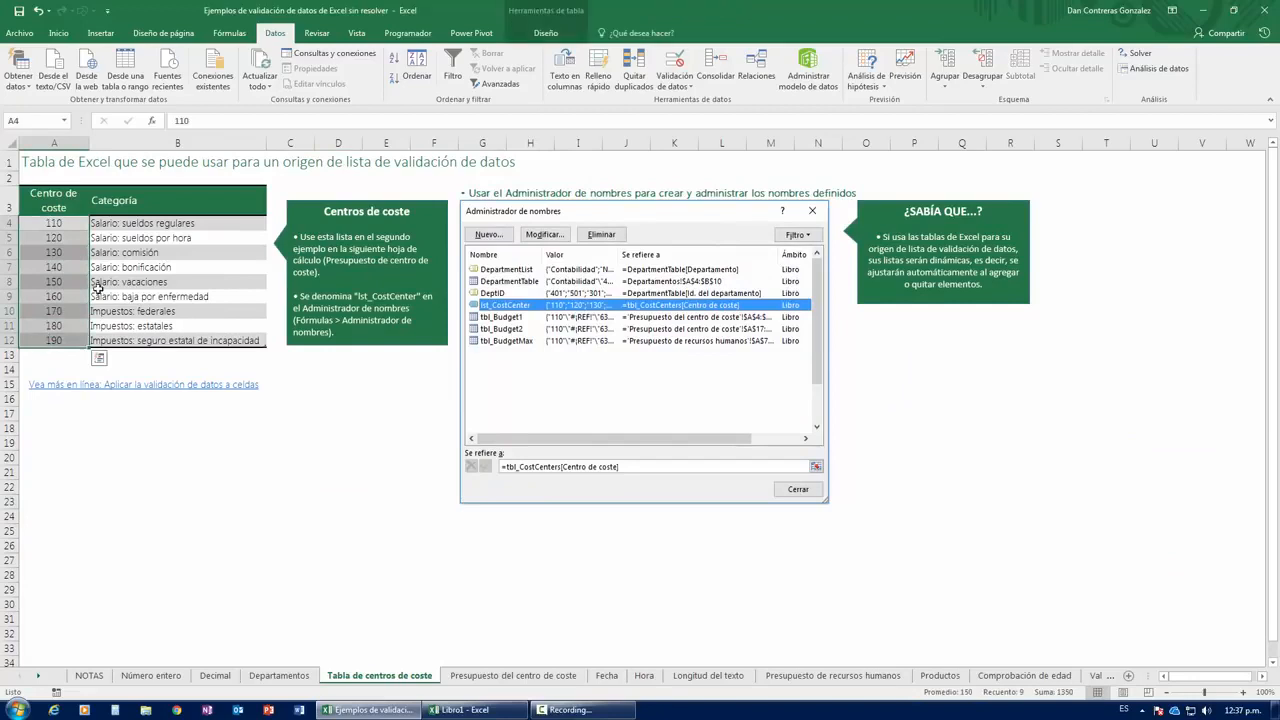
pyautogui.moveTo(138, 224); pyautogui.dragTo(128, 340)
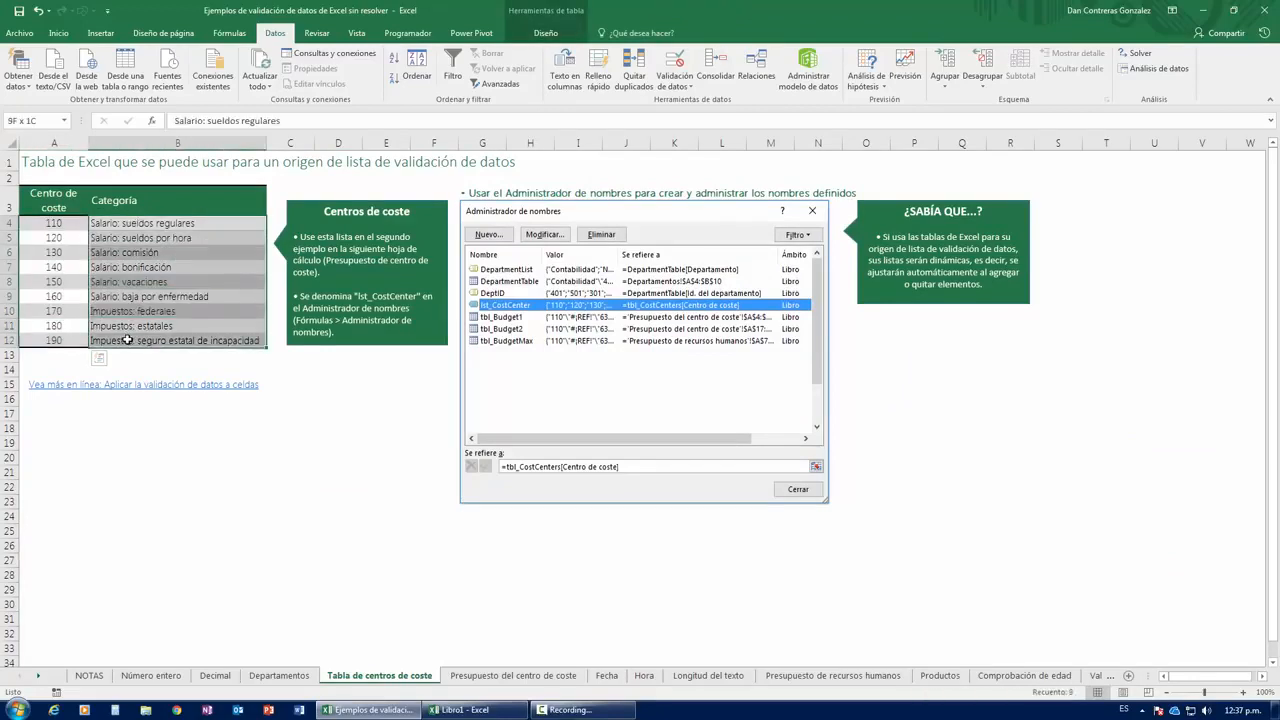
# Check entries 150, Salario: vacaciones and 190, then go to Presupuesto del centro de coste.
pyautogui.click(50, 281)
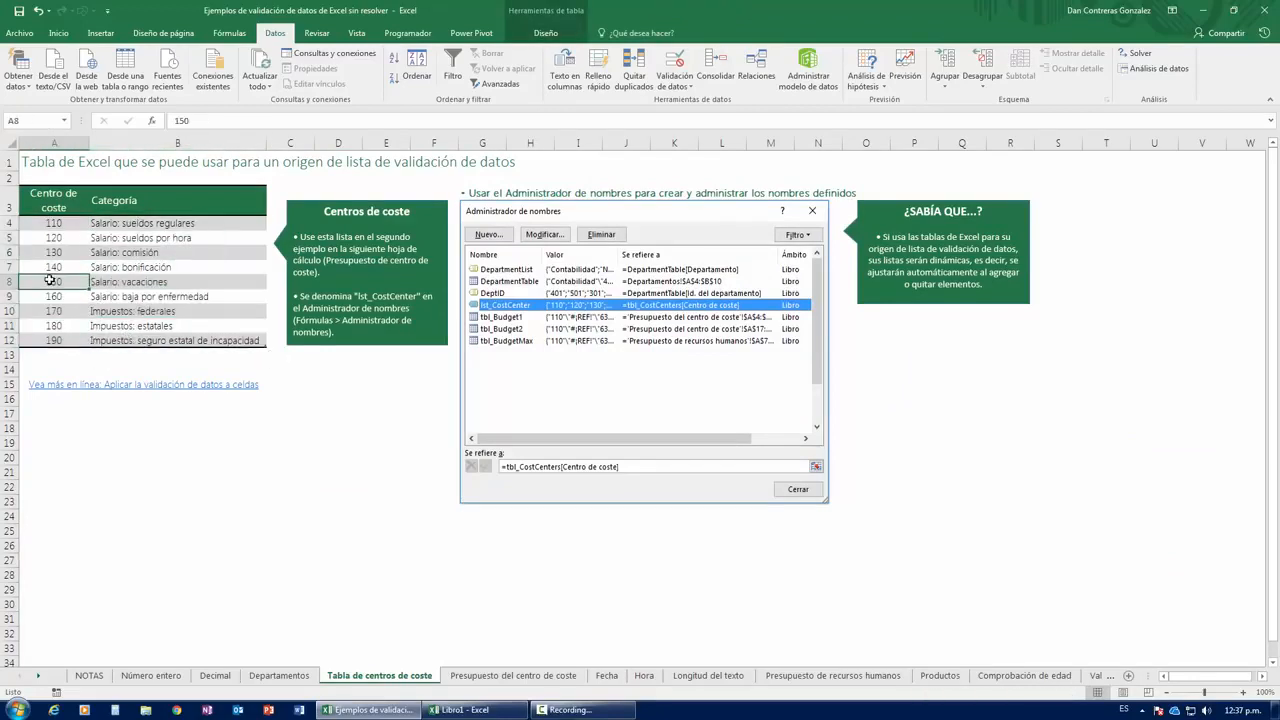
pyautogui.click(143, 284)
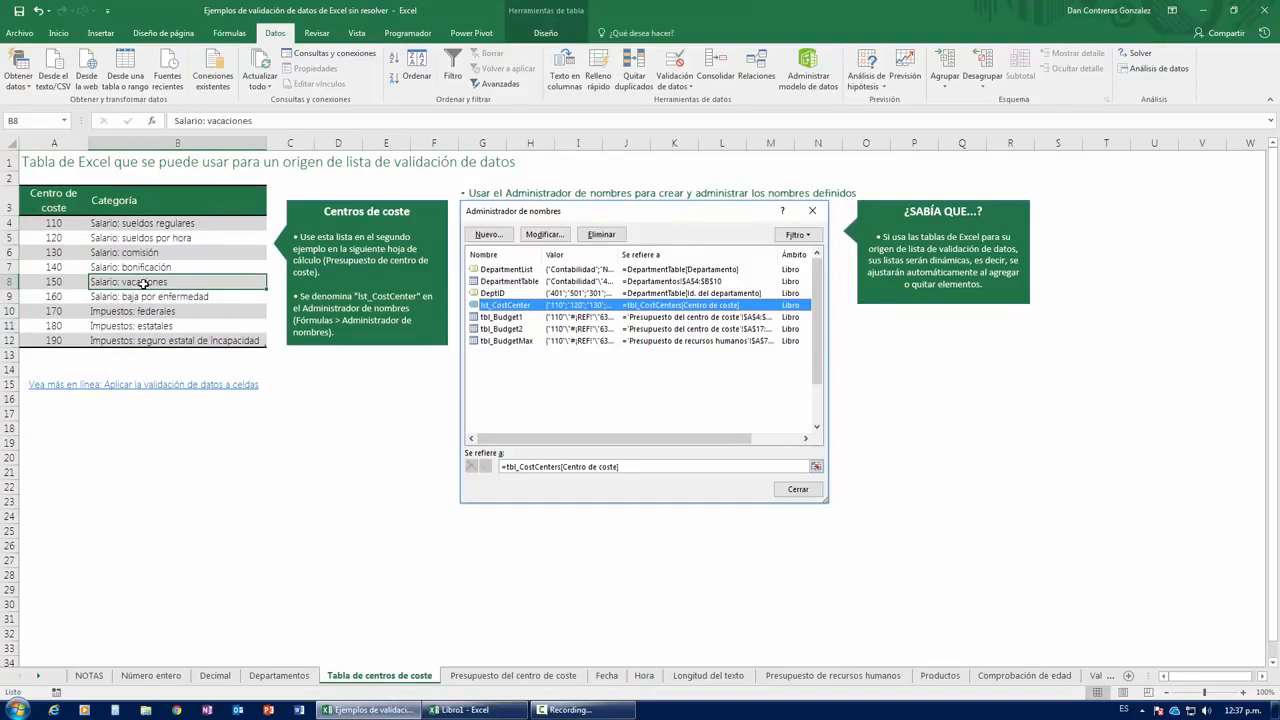
pyautogui.click(55, 340)
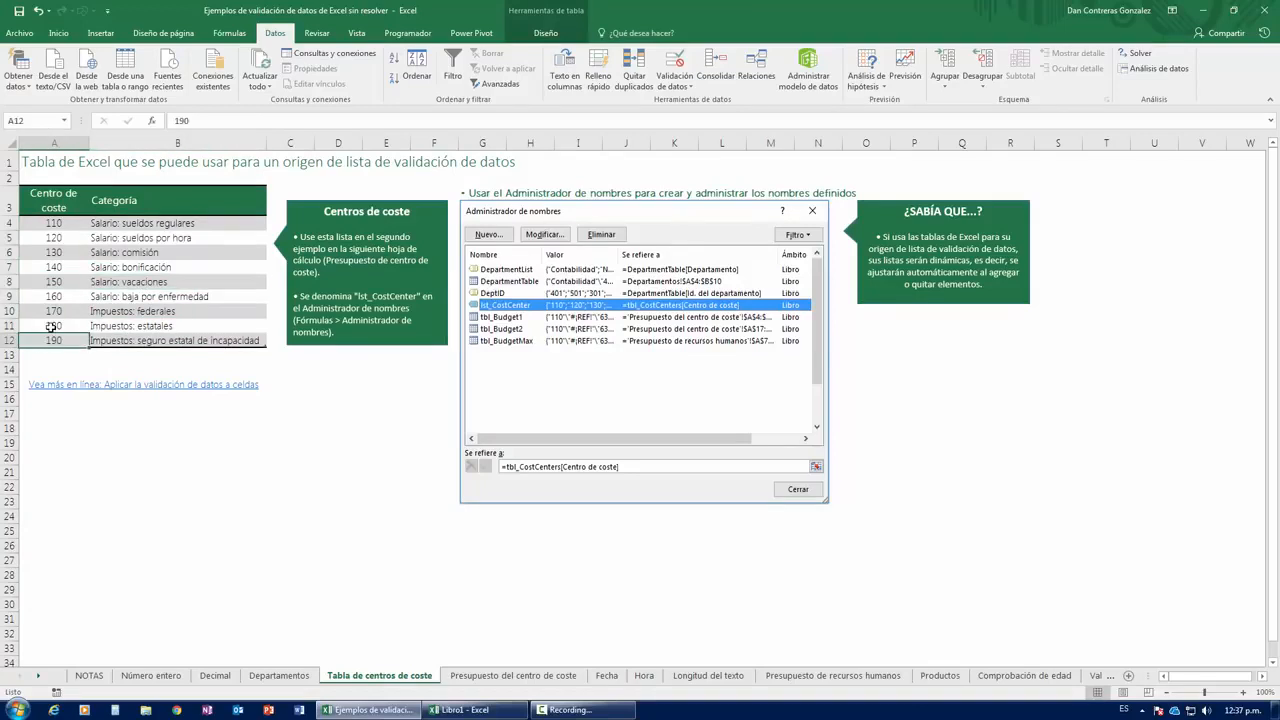
pyautogui.click(205, 343)
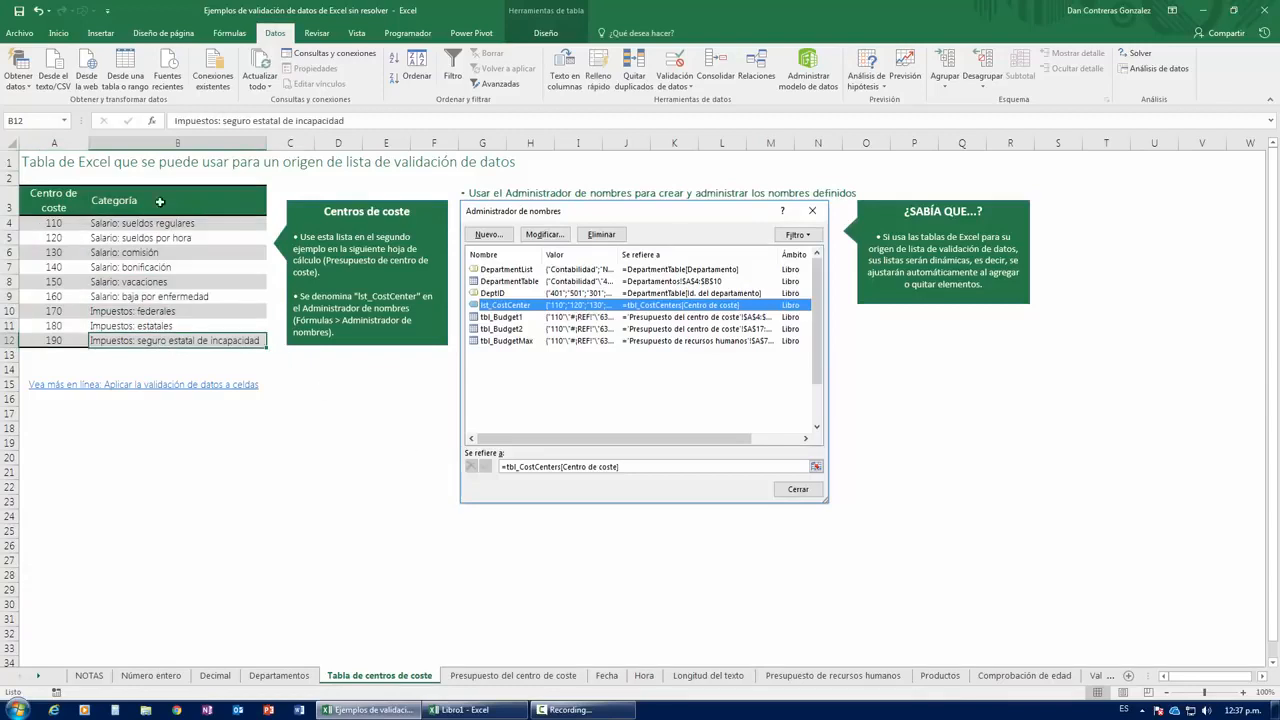
pyautogui.click(475, 678)
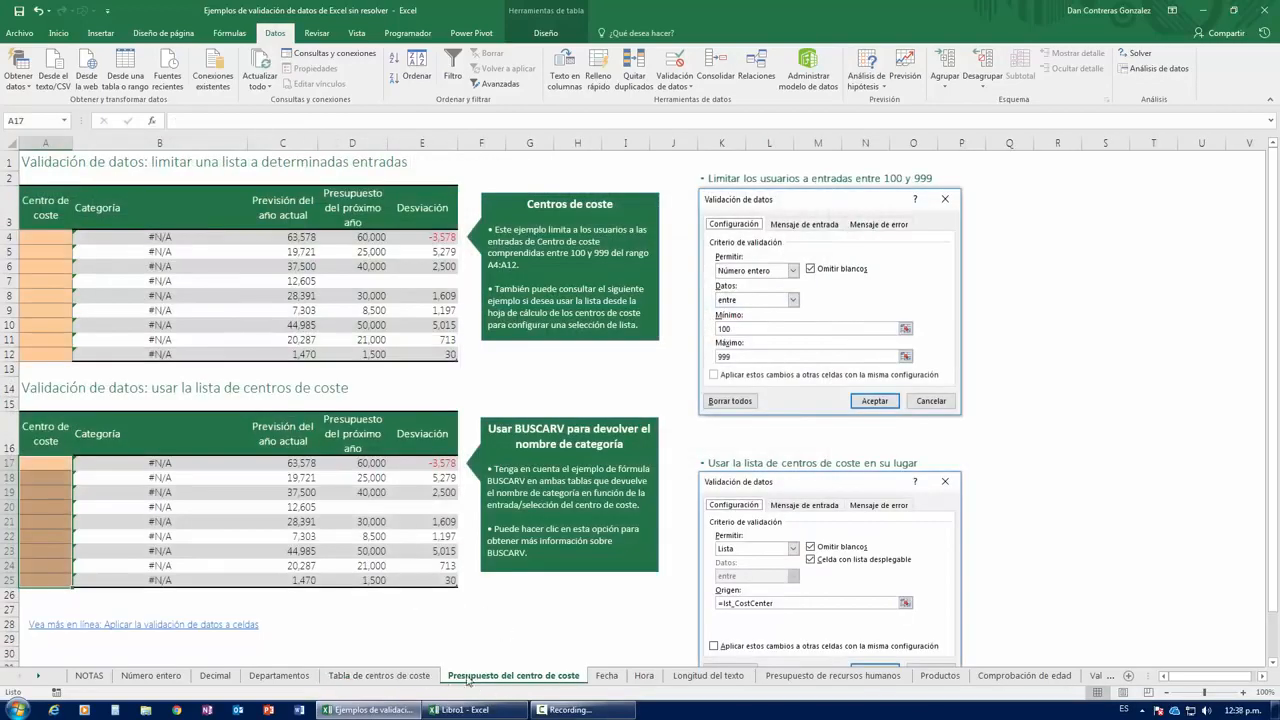
# Enter 110 in A4 of the first budget table and check B4's BUSCARV result.
pyautogui.click(379, 676)
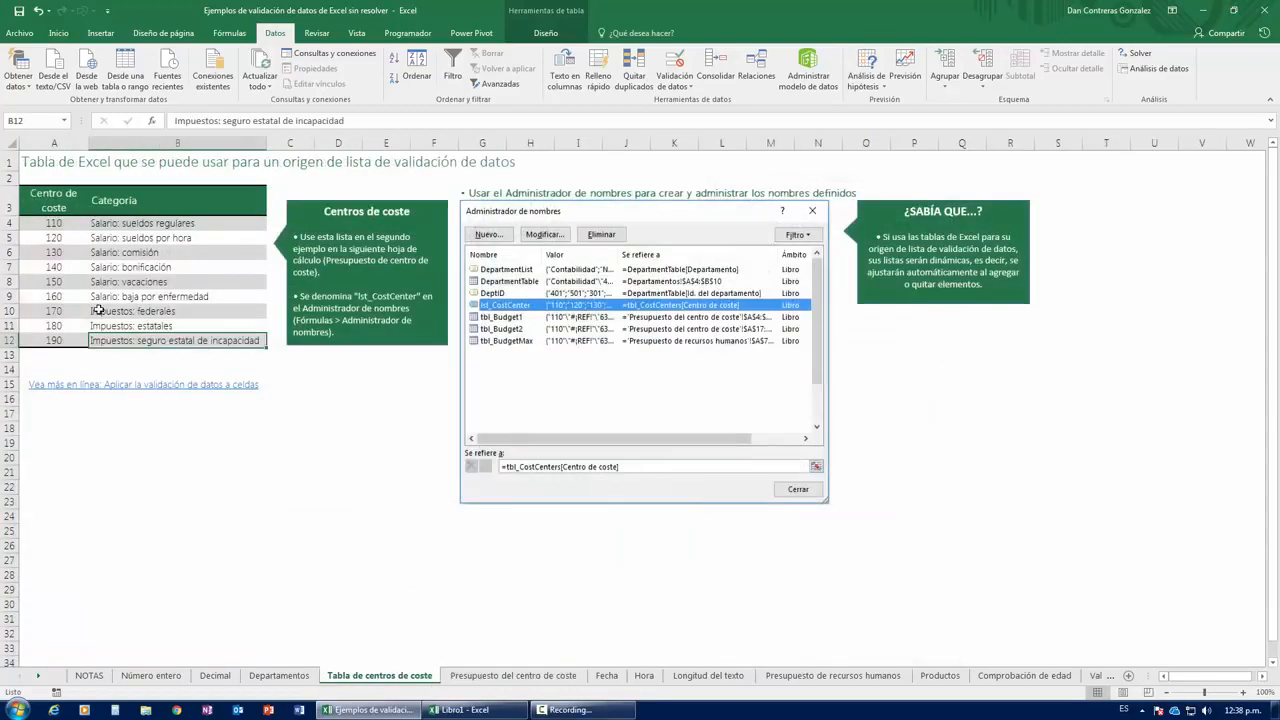
pyautogui.click(510, 676)
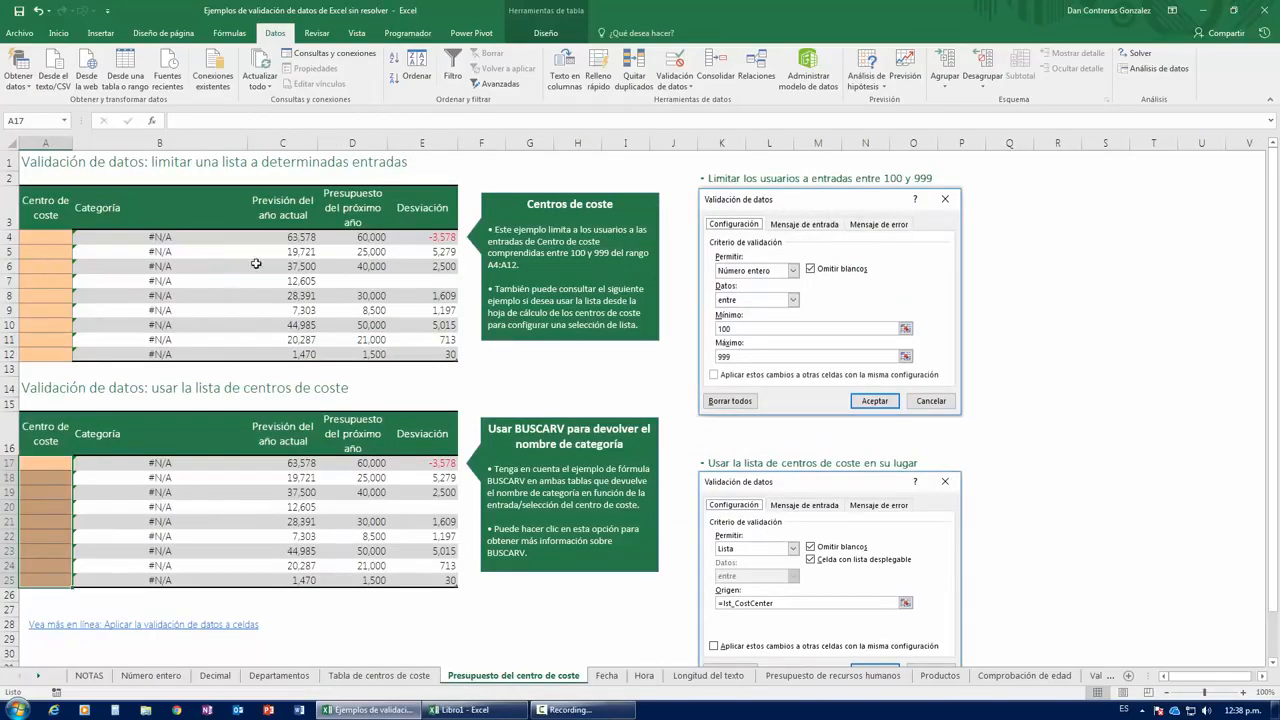
pyautogui.click(56, 238)
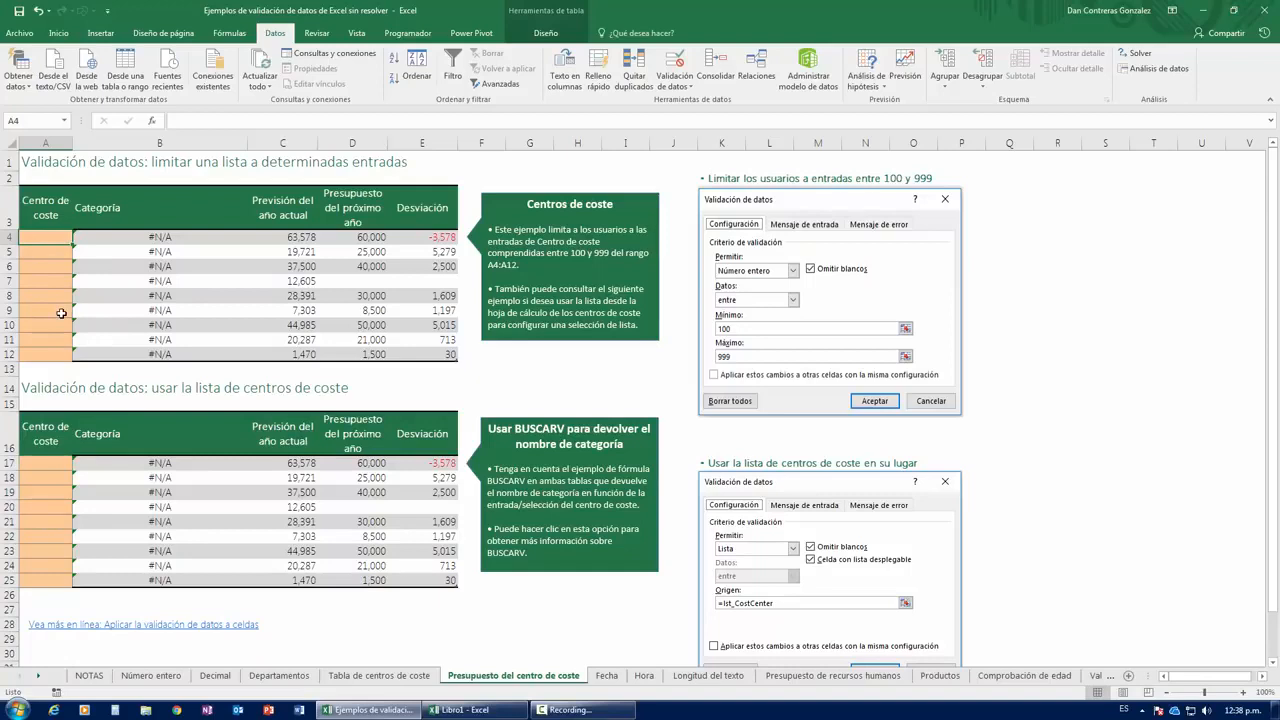
pyautogui.click(358, 670)
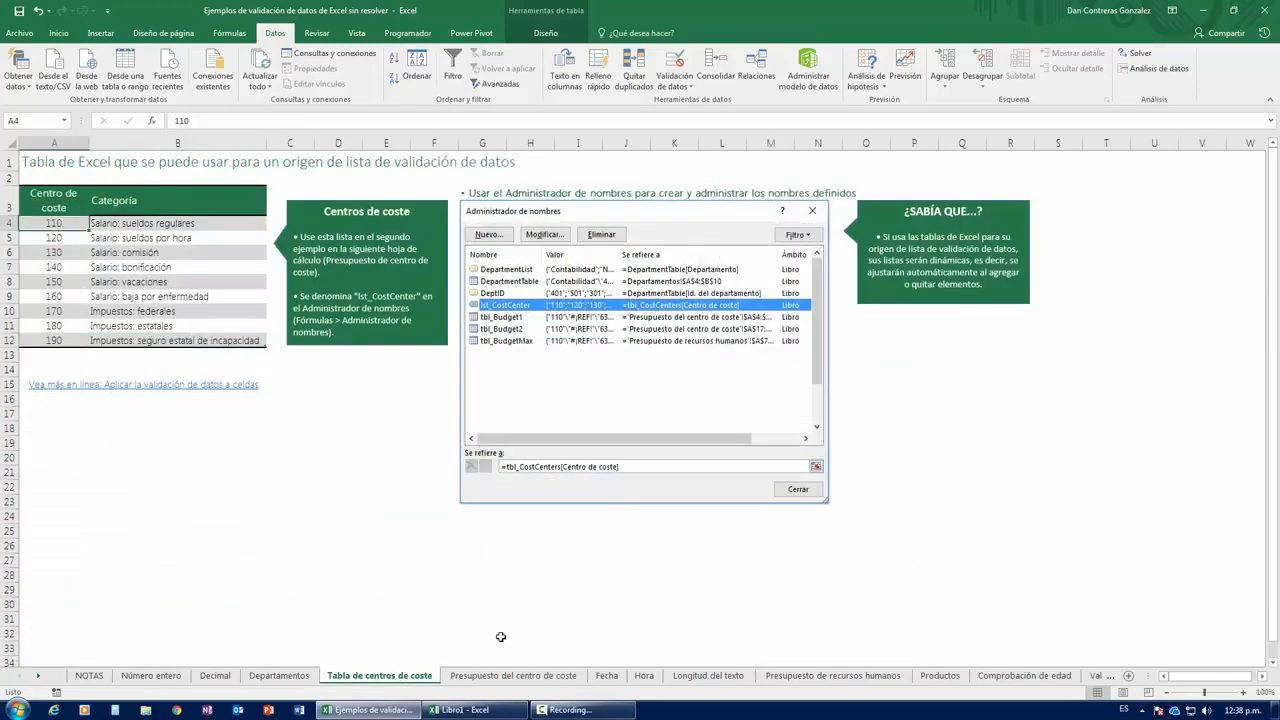
pyautogui.click(513, 675)
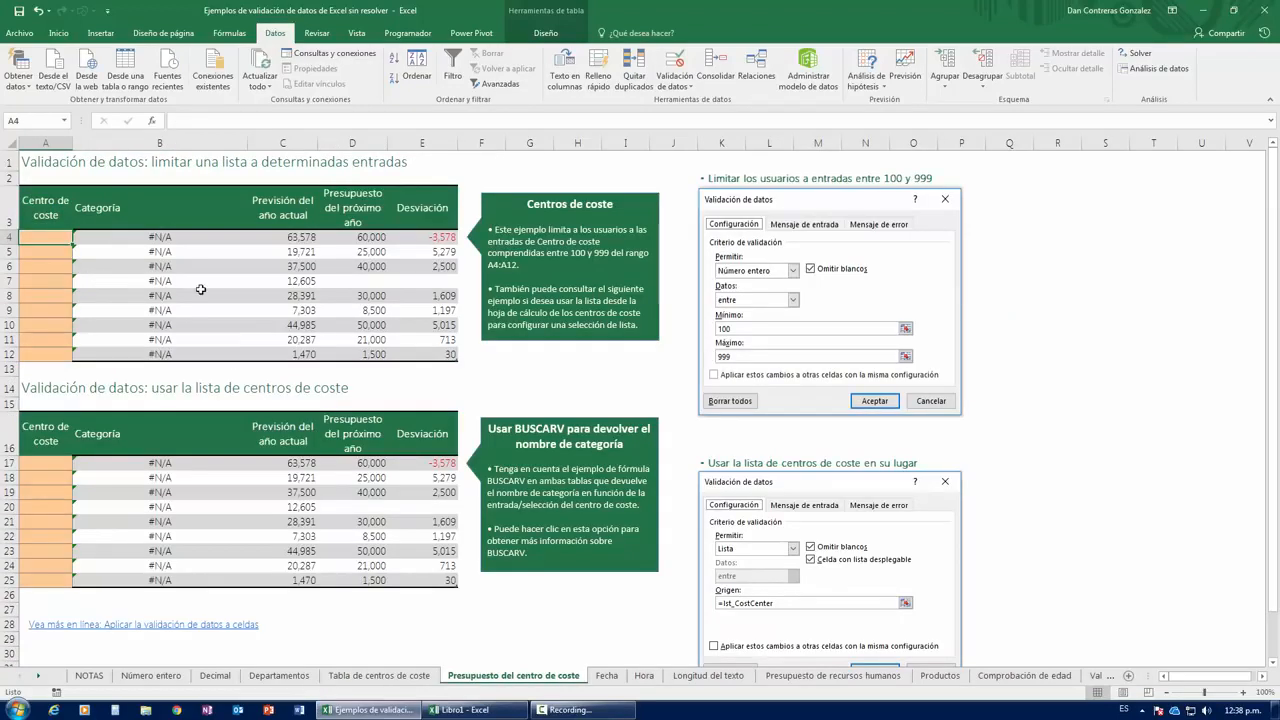
pyautogui.write('110')
pyautogui.press('Return')
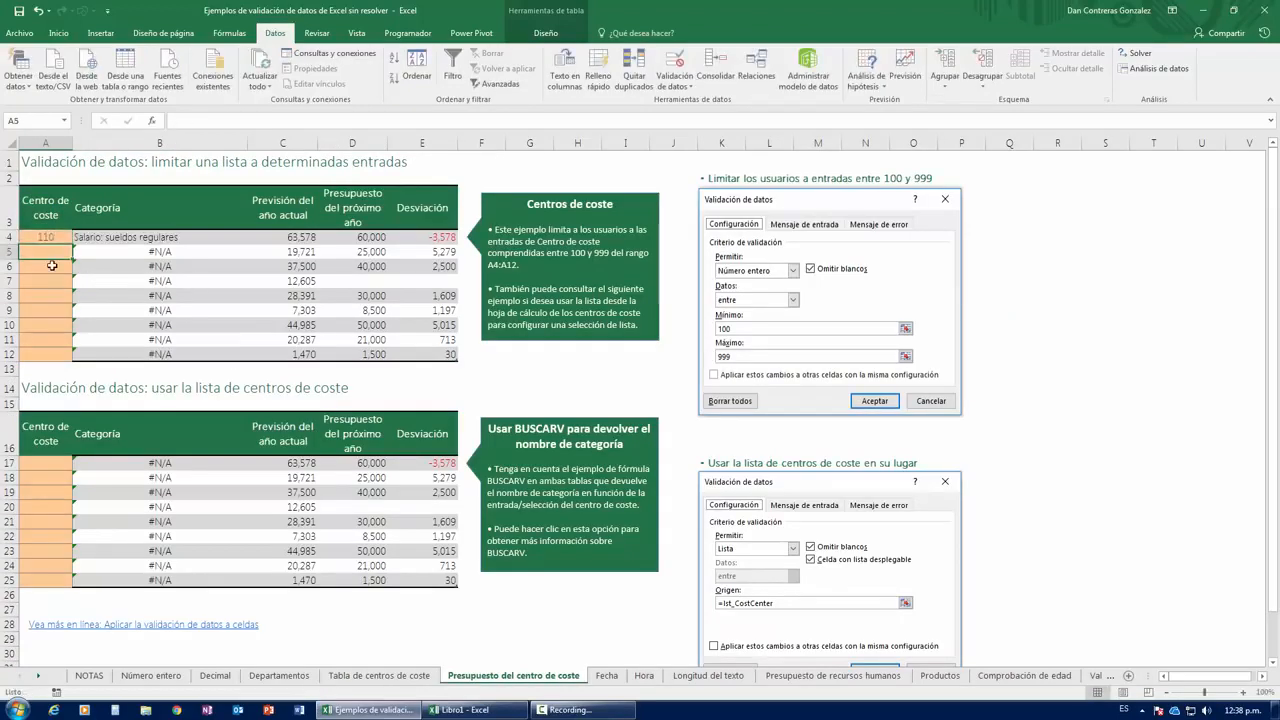
pyautogui.click(130, 240)
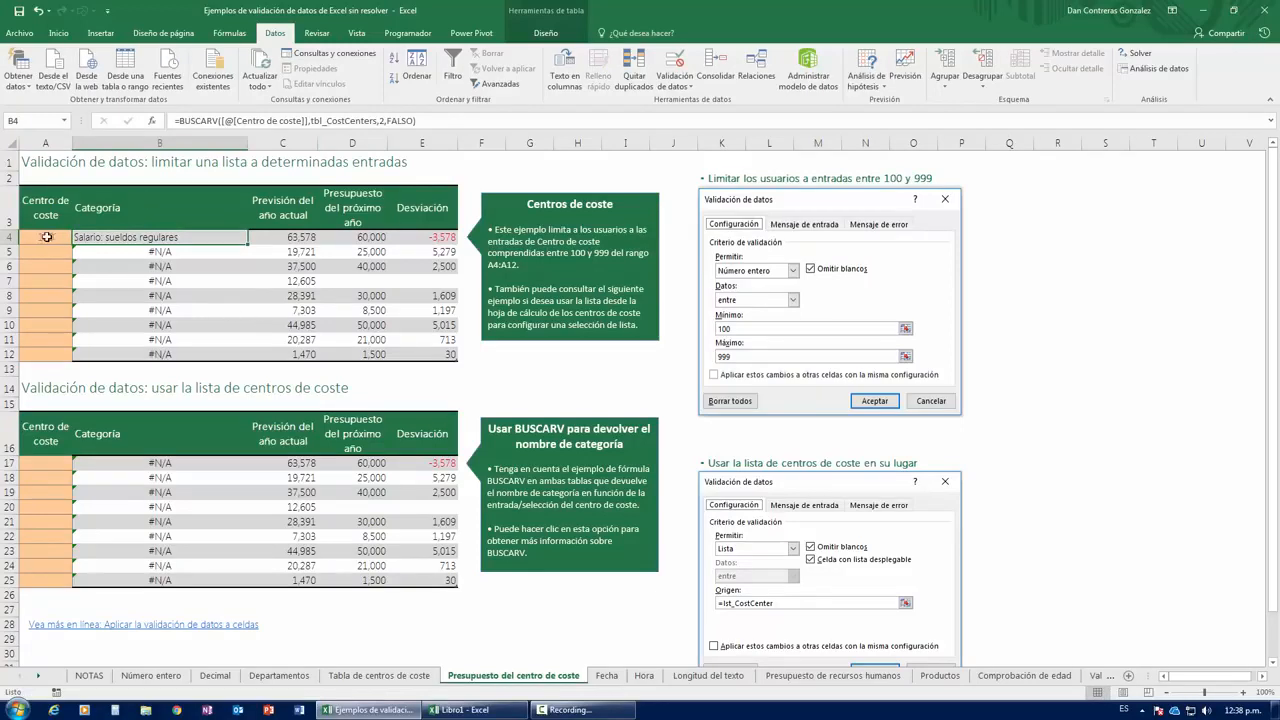
pyautogui.click(433, 677)
# Enter test value 9999 in A5, then clear all test cost centers from A4:A6.
pyautogui.click(513, 676)
pyautogui.click(51, 252)
pyautogui.write('9999')
pyautogui.press('Return')
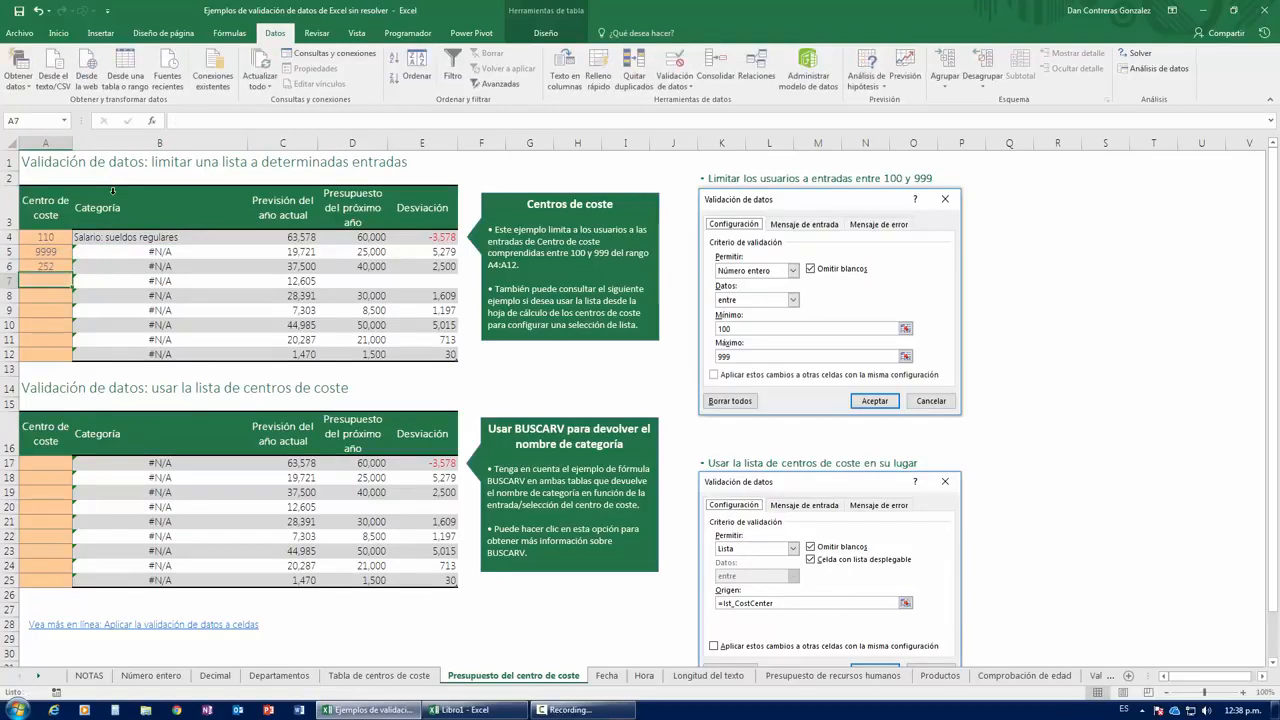
pyautogui.moveTo(62, 240); pyautogui.dragTo(53, 262)
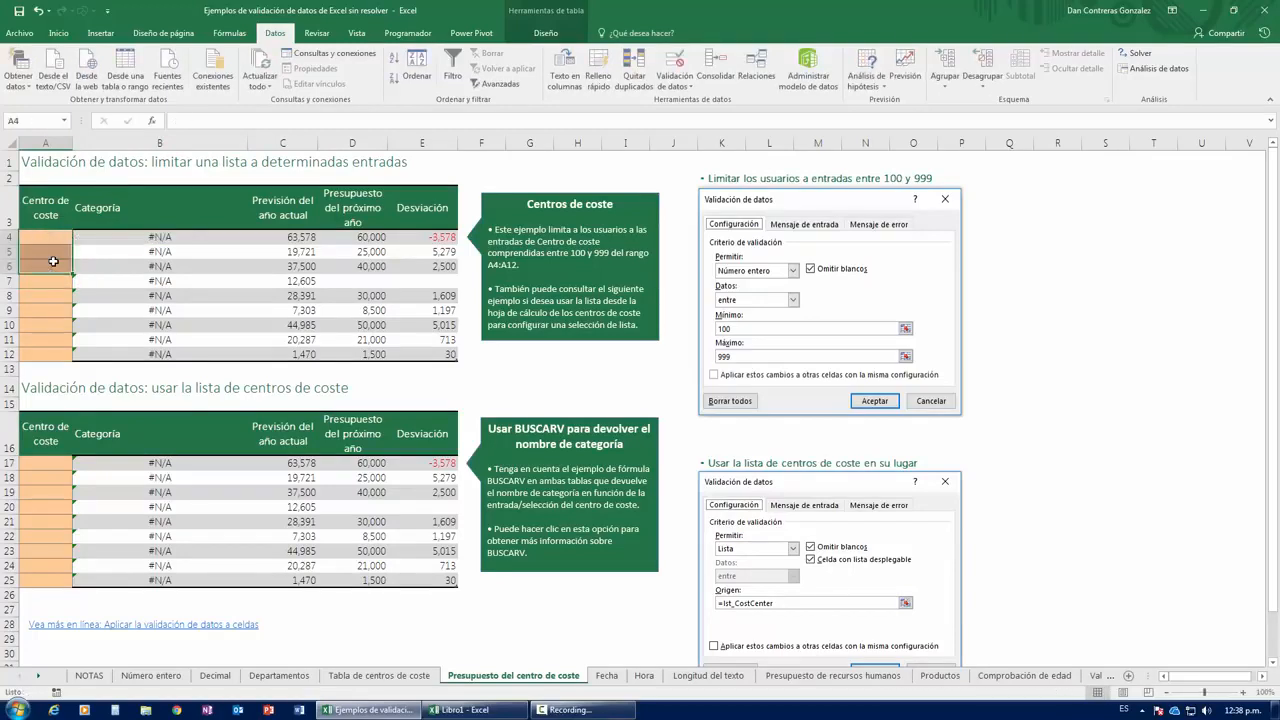
pyautogui.press('Delete')
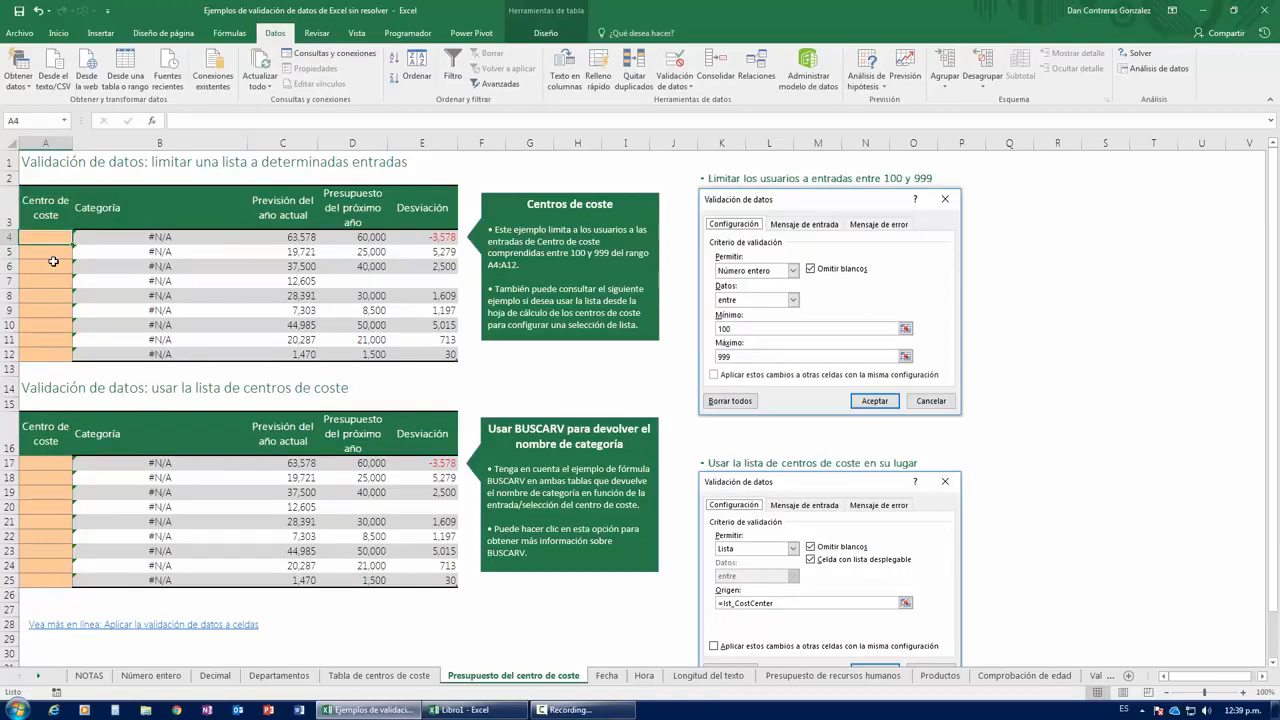
pyautogui.write('110')
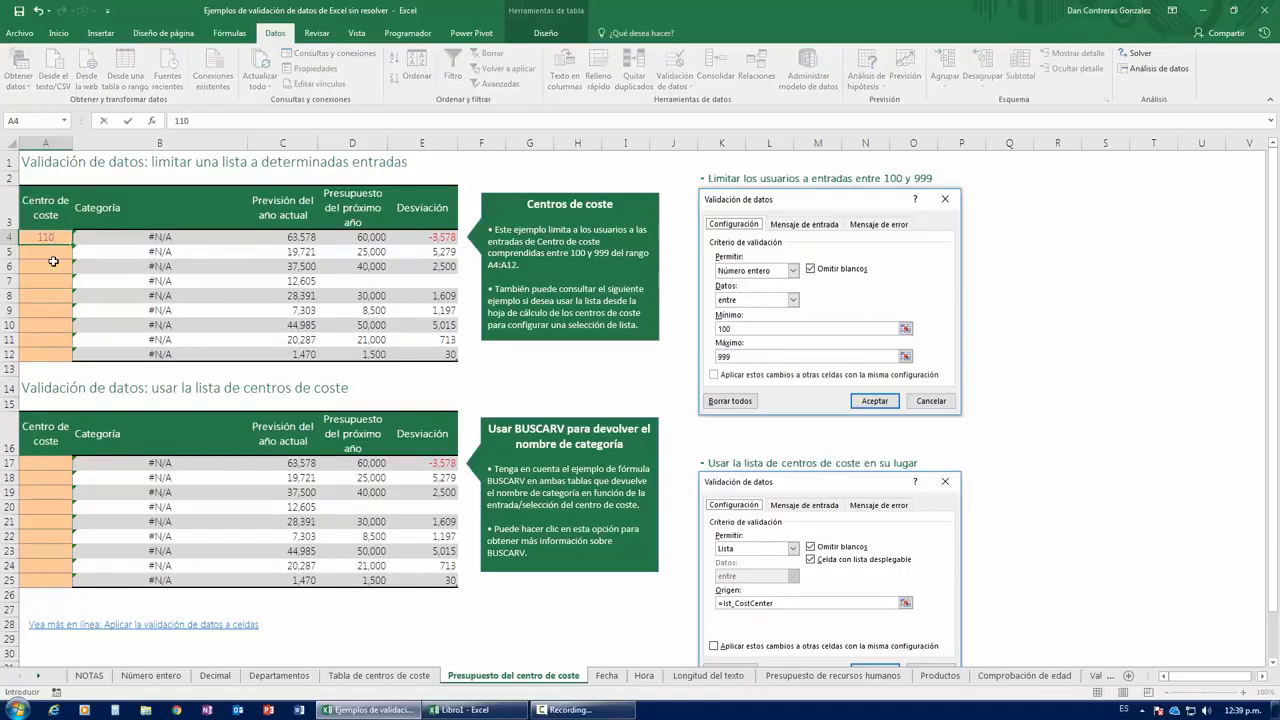
pyautogui.press('Return')
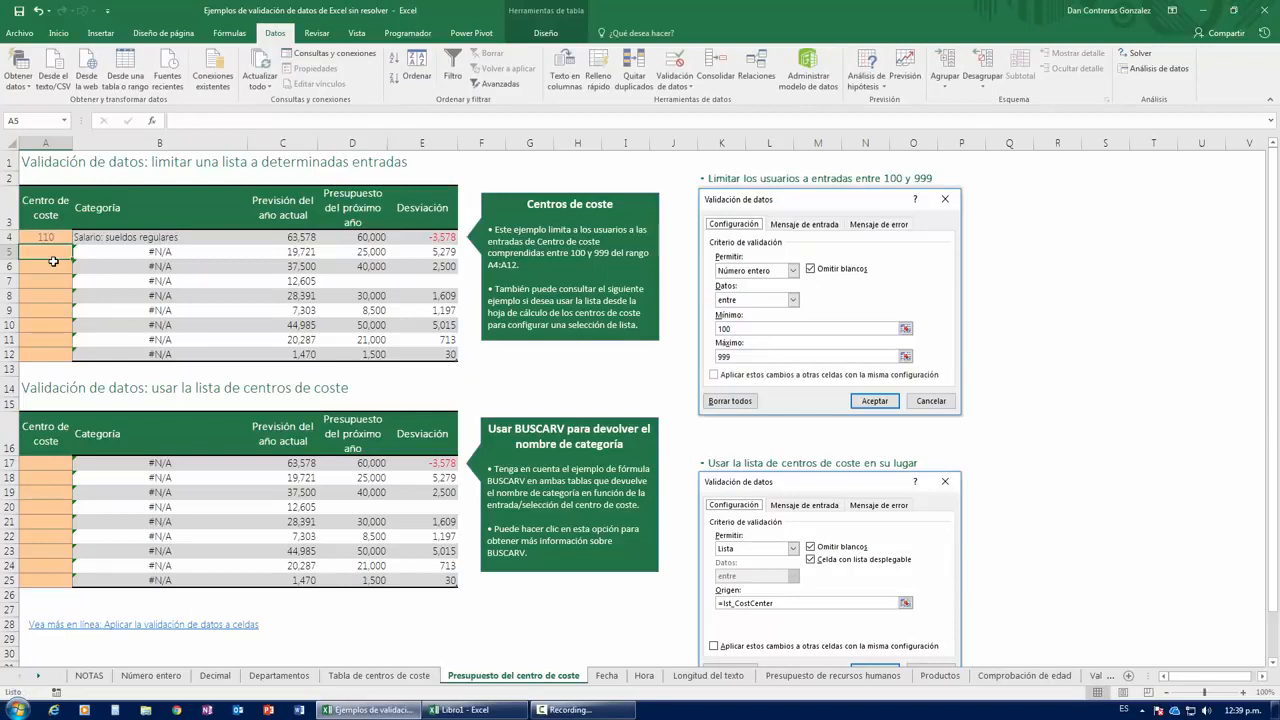
pyautogui.click(46, 235)
pyautogui.press('Delete')
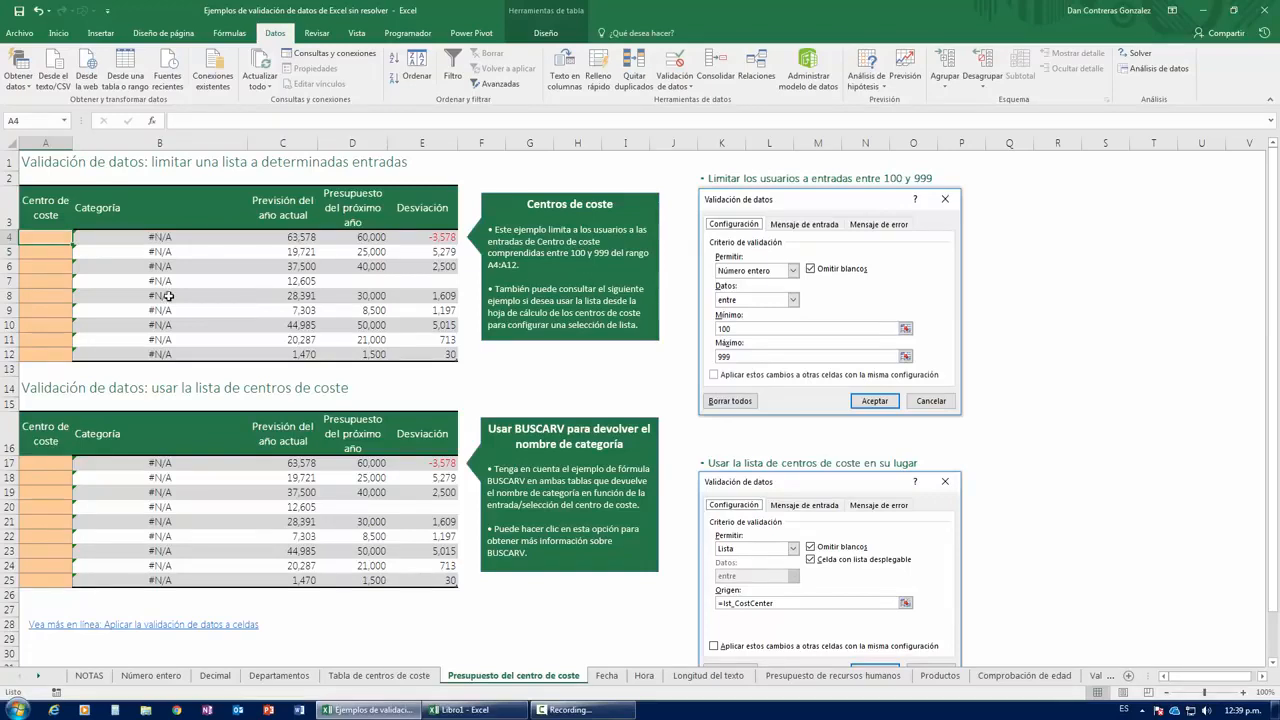
# Select the Centro de coste cells A4:A12 and open Validación de datos.
pyautogui.moveTo(46, 238); pyautogui.dragTo(45, 354)
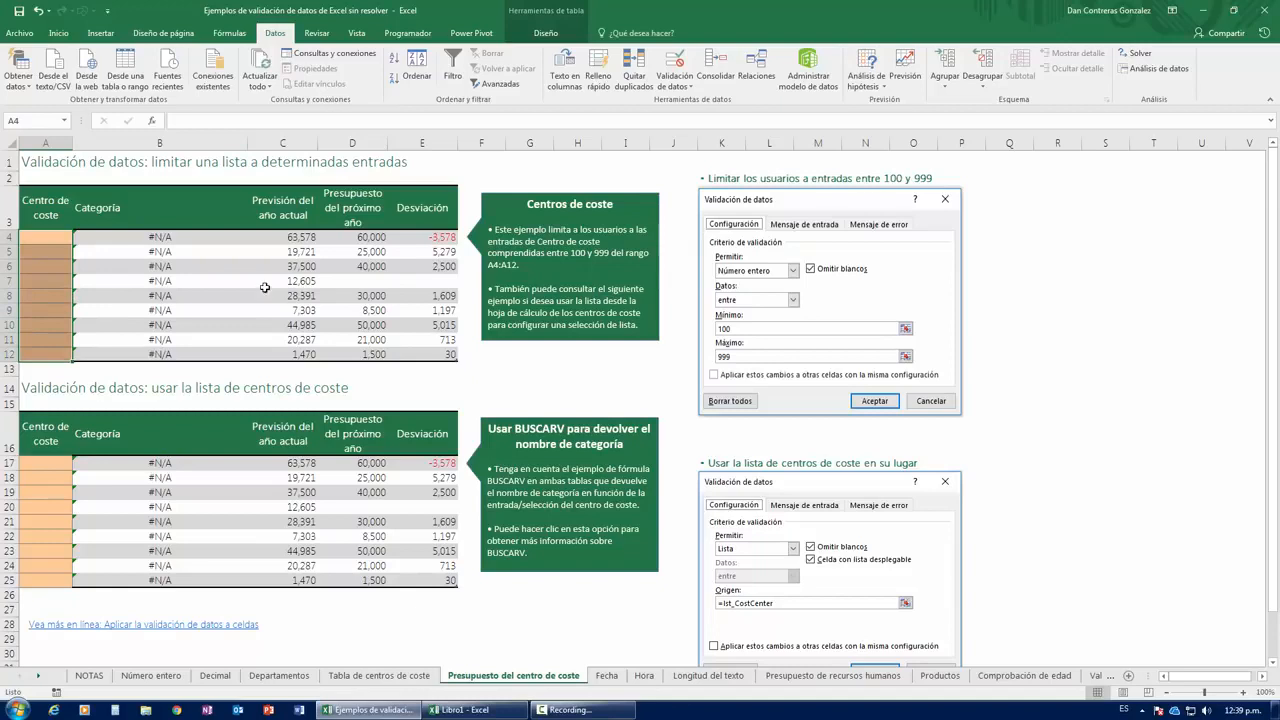
pyautogui.click(55, 237)
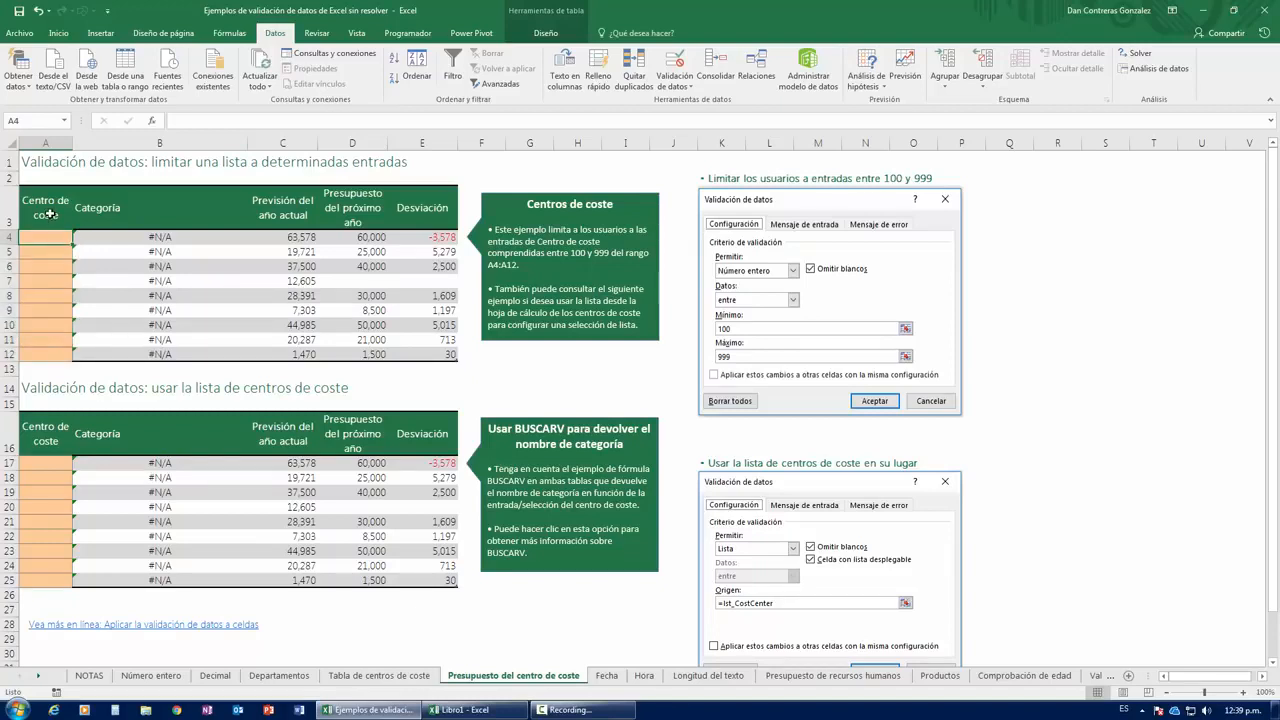
pyautogui.click(48, 252)
pyautogui.moveTo(48, 238); pyautogui.dragTo(43, 353)
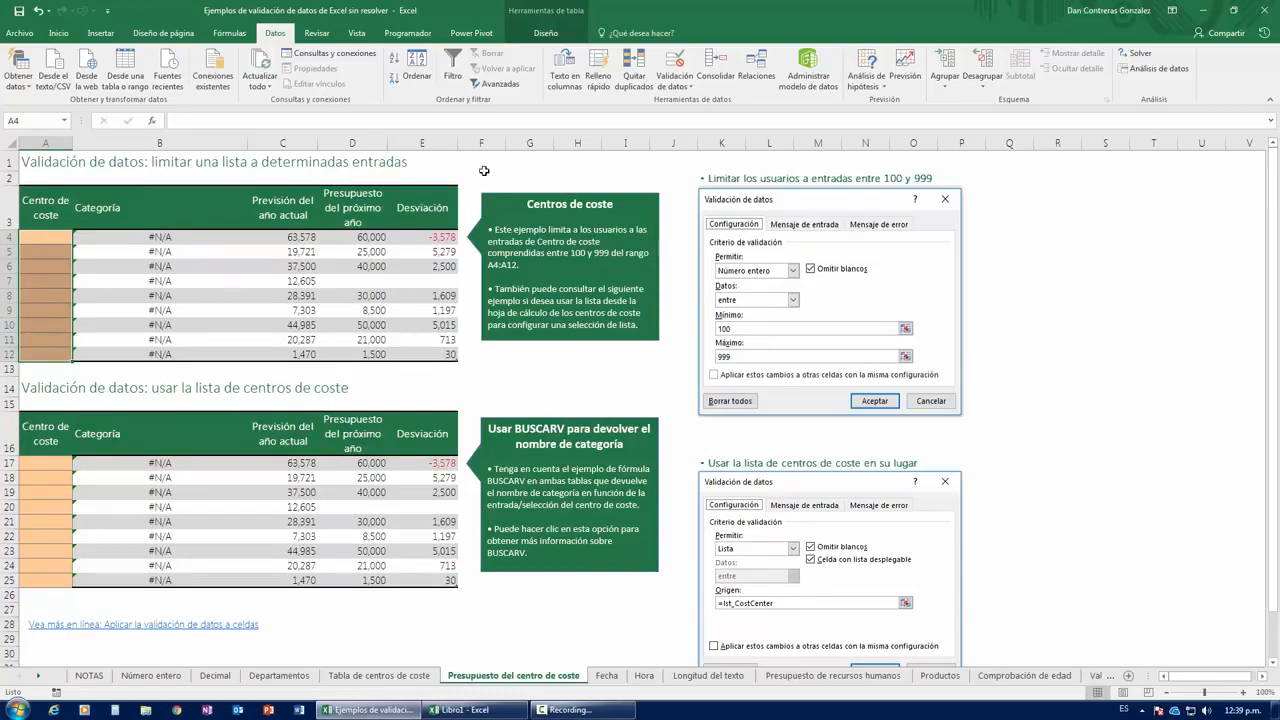
pyautogui.click(677, 66)
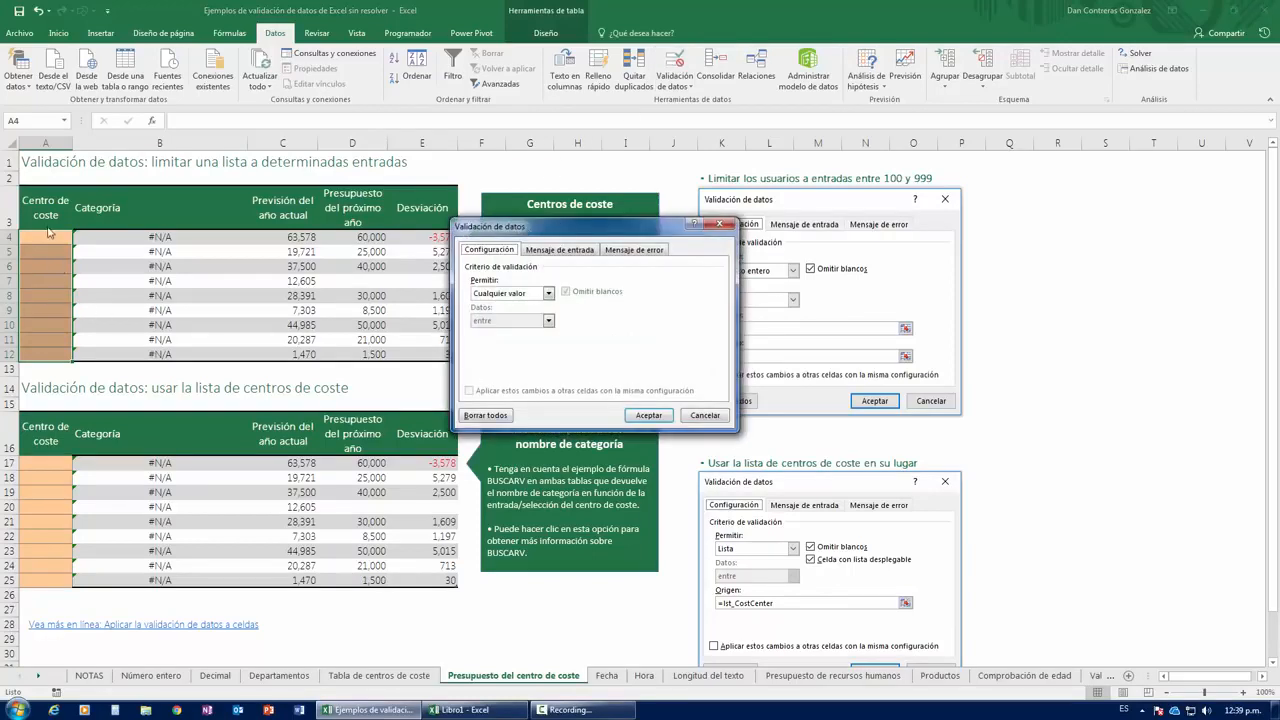
# Set A4:A12's validation to Número entero between 100 and 999 and apply it.
pyautogui.click(507, 293)
pyautogui.click(505, 330)
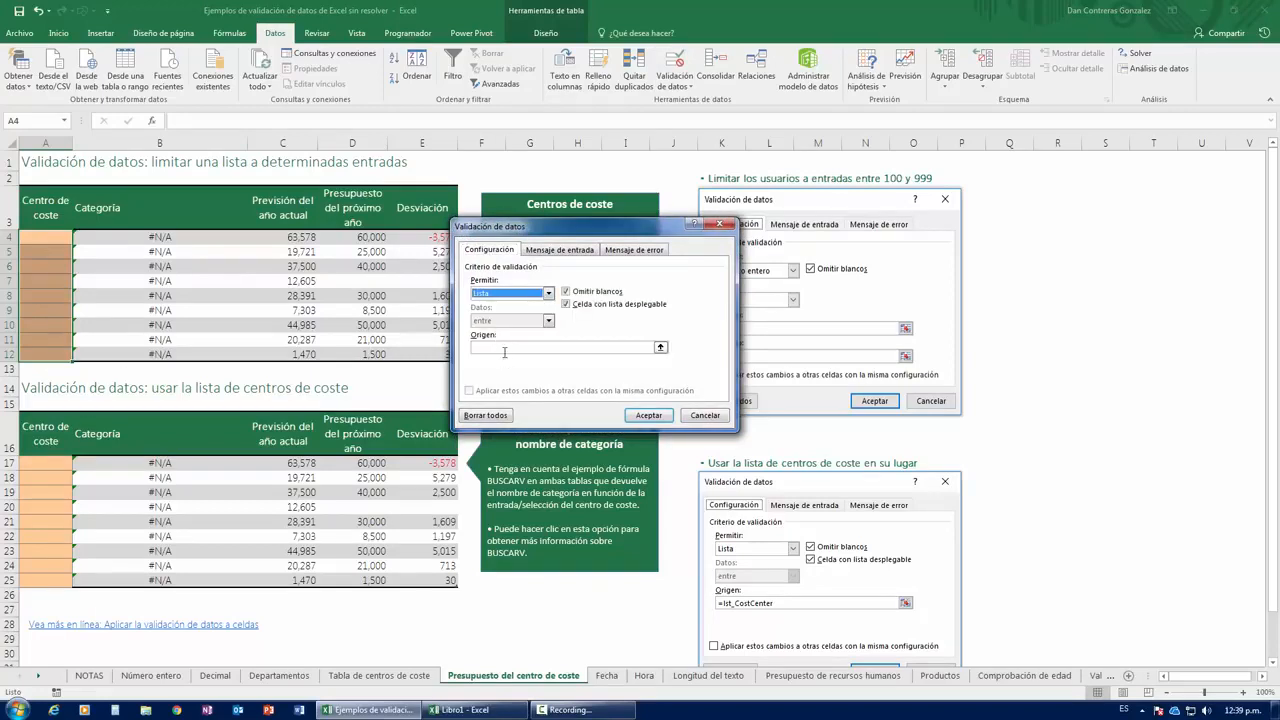
pyautogui.click(500, 293)
pyautogui.click(500, 314)
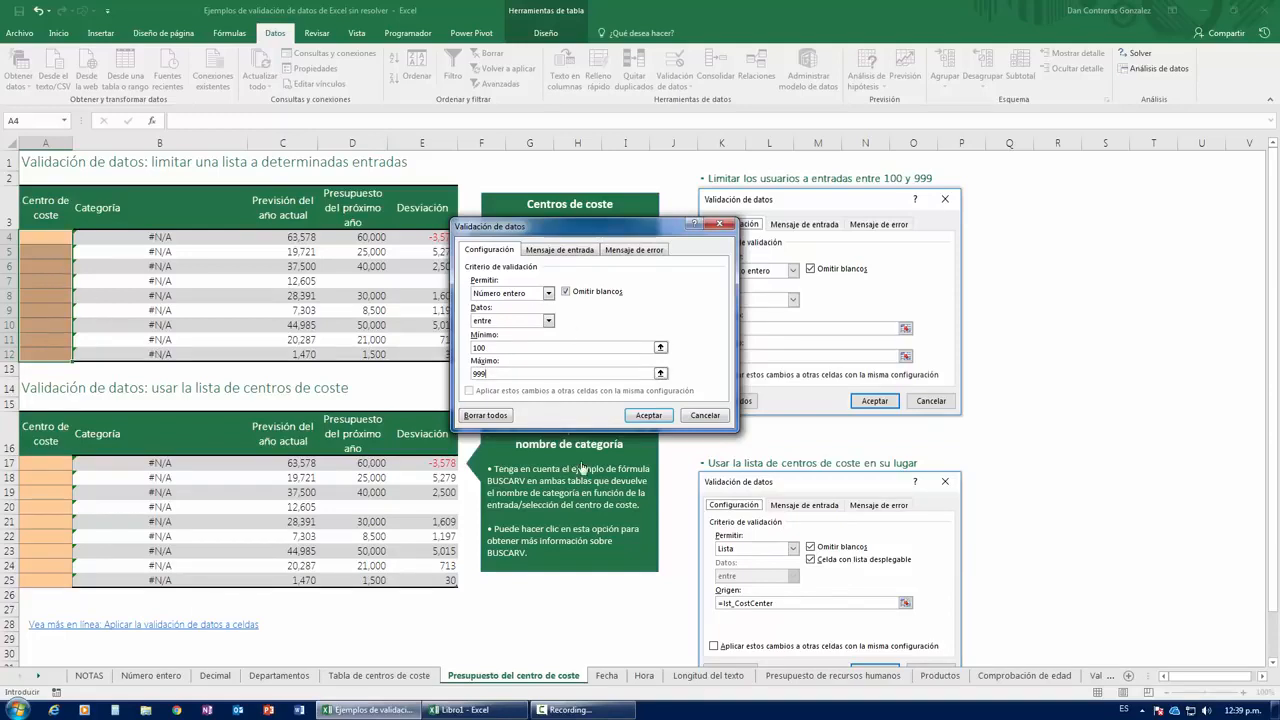
pyautogui.click(648, 415)
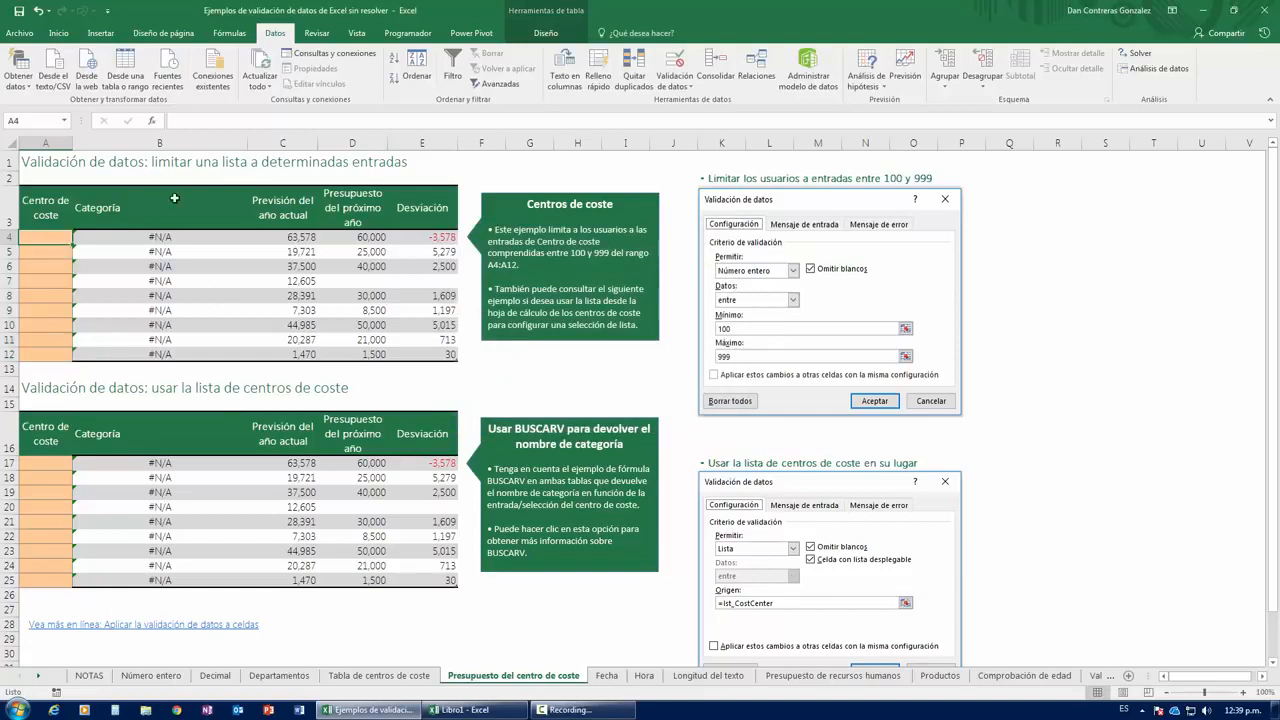
# Enter 110 in A4, then test A5 with 89 and 108, dismissing each rejection.
pyautogui.write('110')
pyautogui.press('Return')
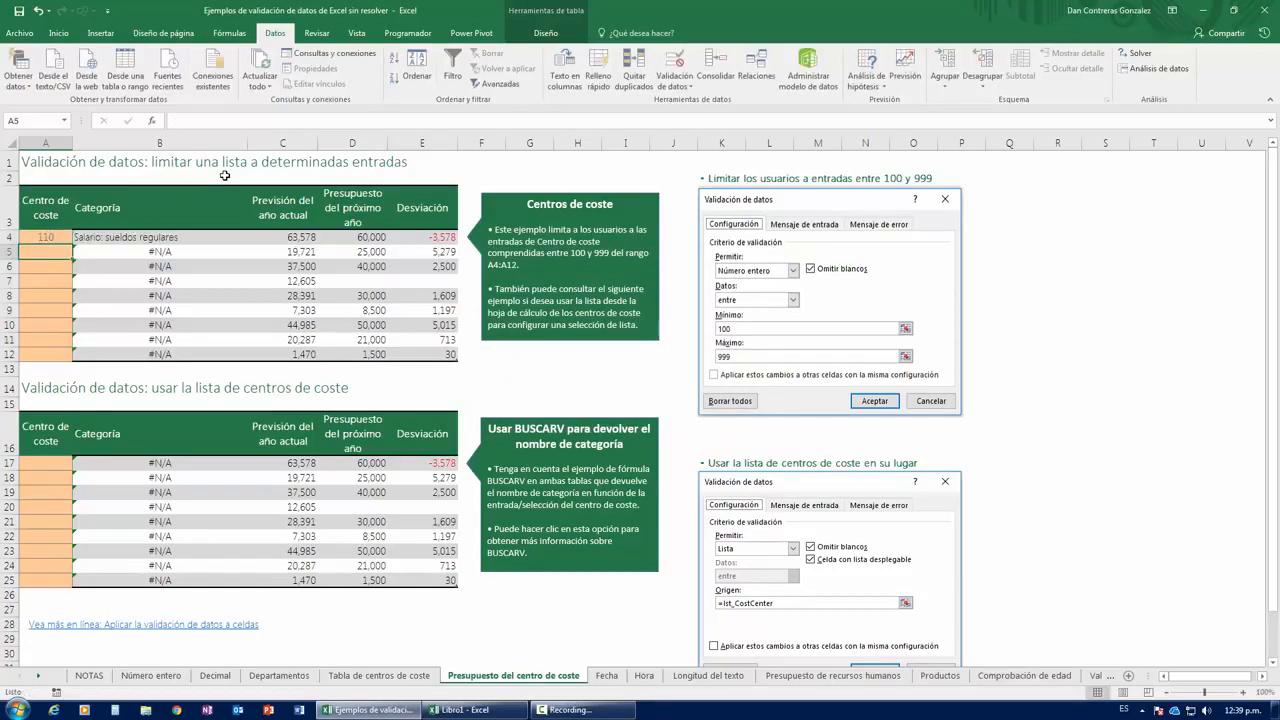
pyautogui.write('89')
pyautogui.press('Return')
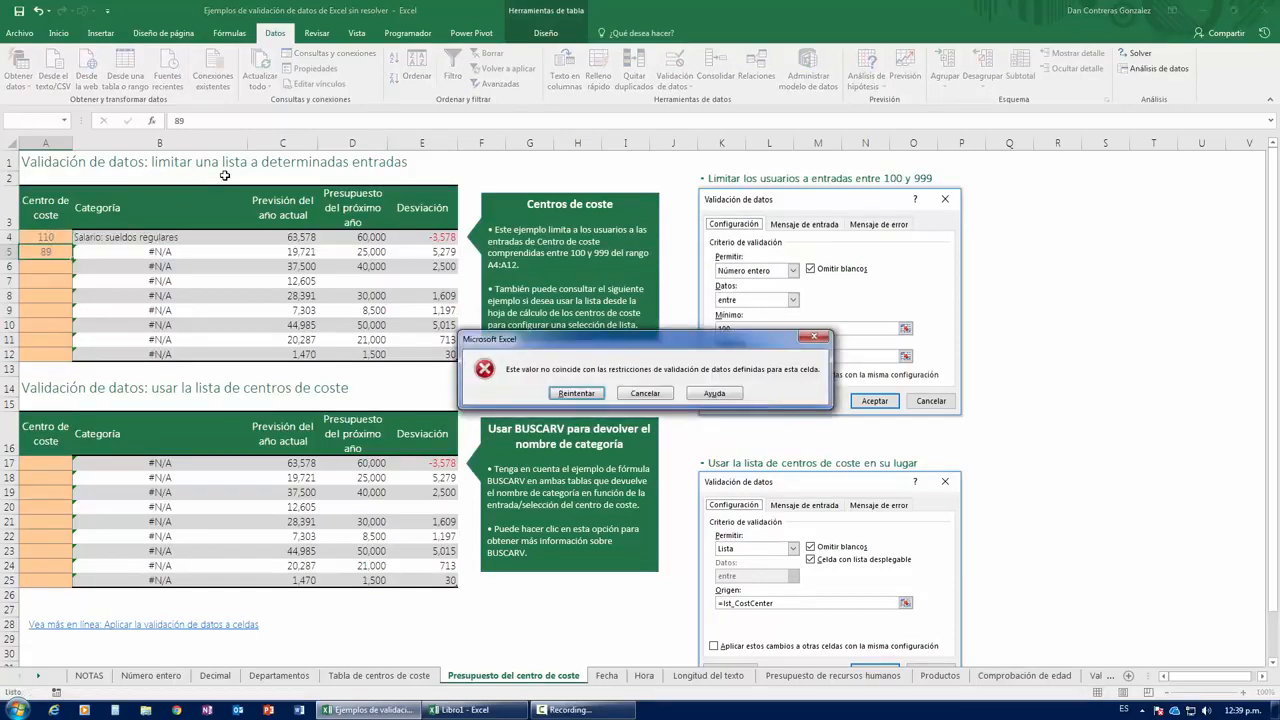
pyautogui.click(645, 393)
pyautogui.write('108')
pyautogui.press('Return')
pyautogui.click(650, 396)
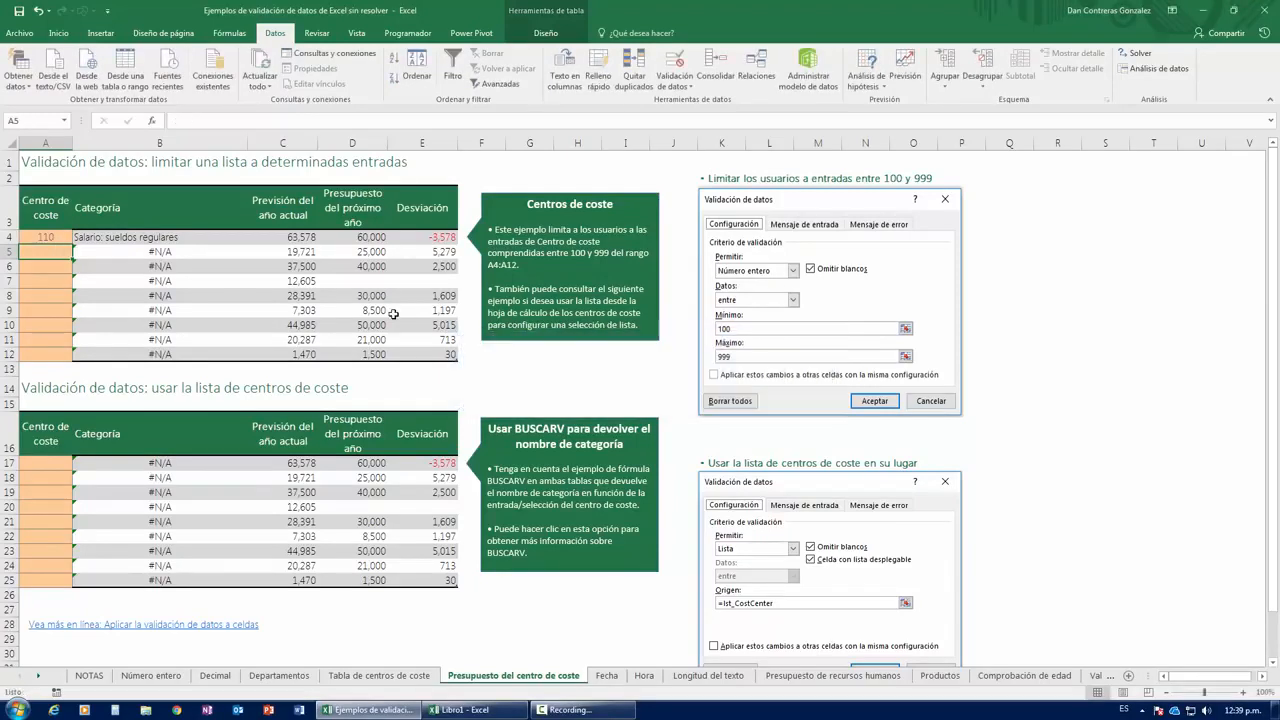
# Enter 252 in A5, compare against the cost-centre table sheet, and reselect A5.
pyautogui.write('252')
pyautogui.press('Return')
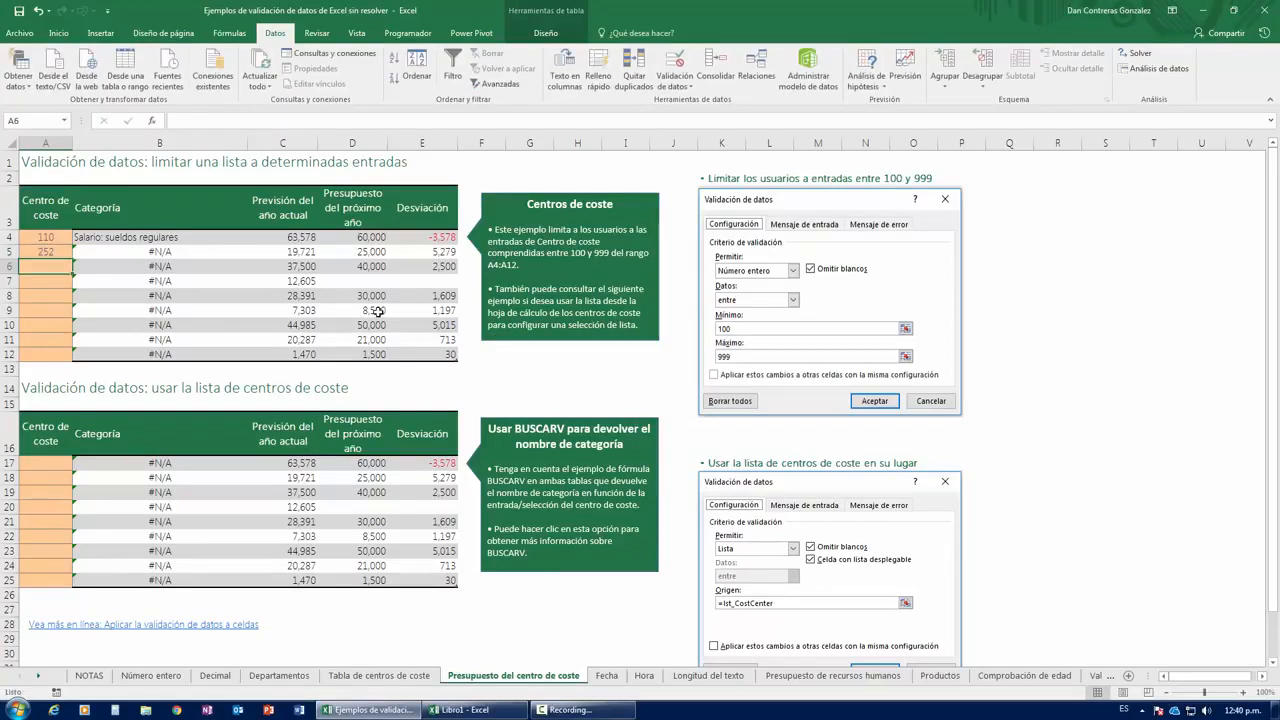
pyautogui.click(378, 675)
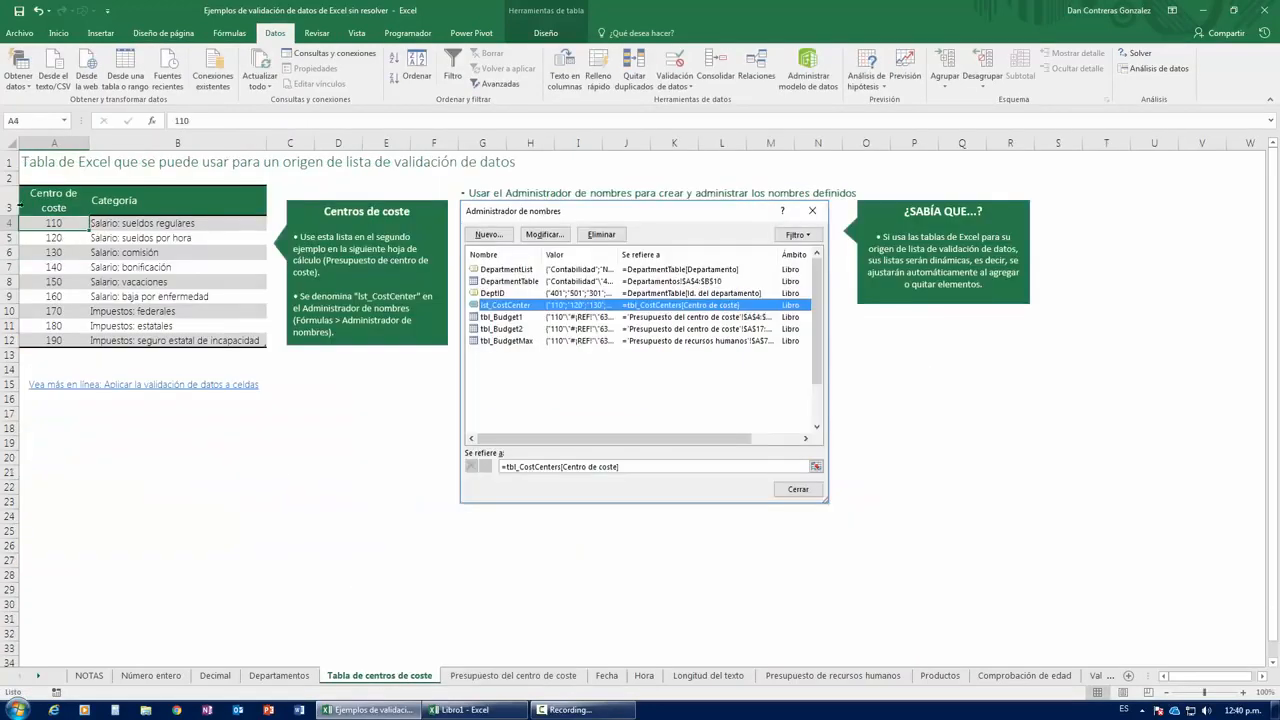
pyautogui.click(513, 675)
pyautogui.press('Up')
pyautogui.click(579, 326)
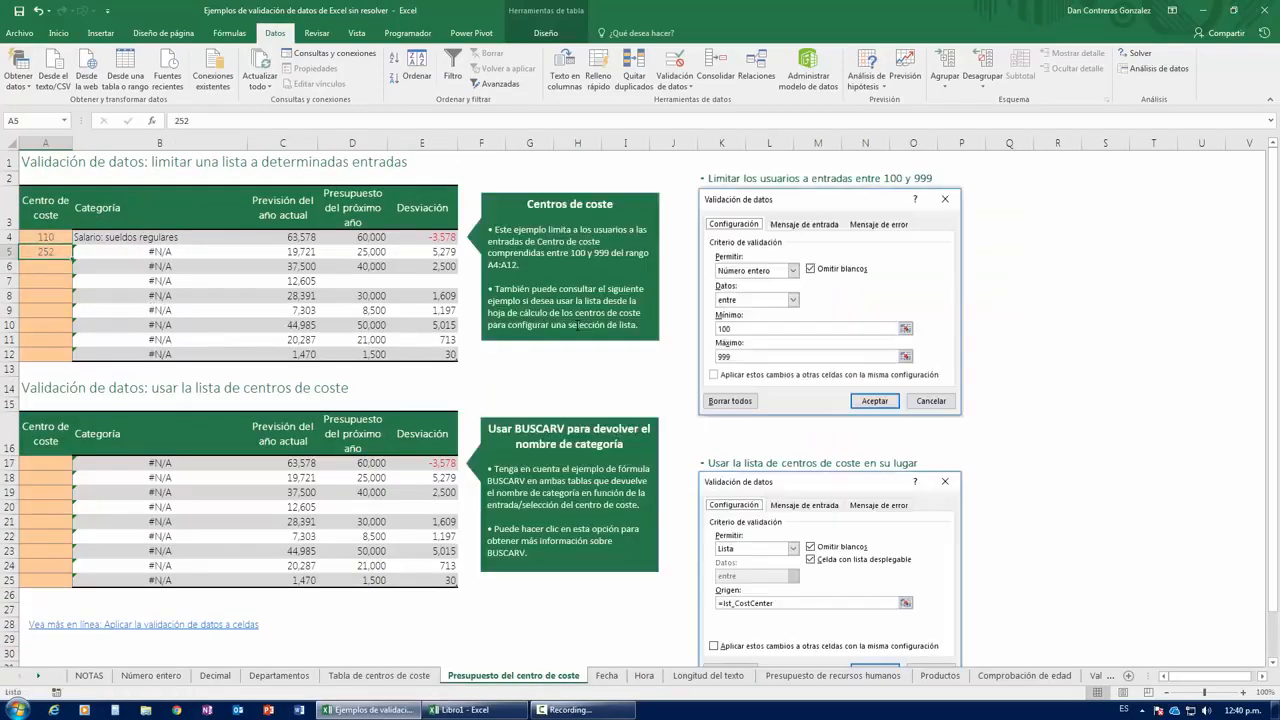
pyautogui.click(495, 367)
pyautogui.click(50, 253)
# Select the second table's Centro de coste cells A17:A25 and open Validación de datos.
pyautogui.scroll(-1, 352, 407)
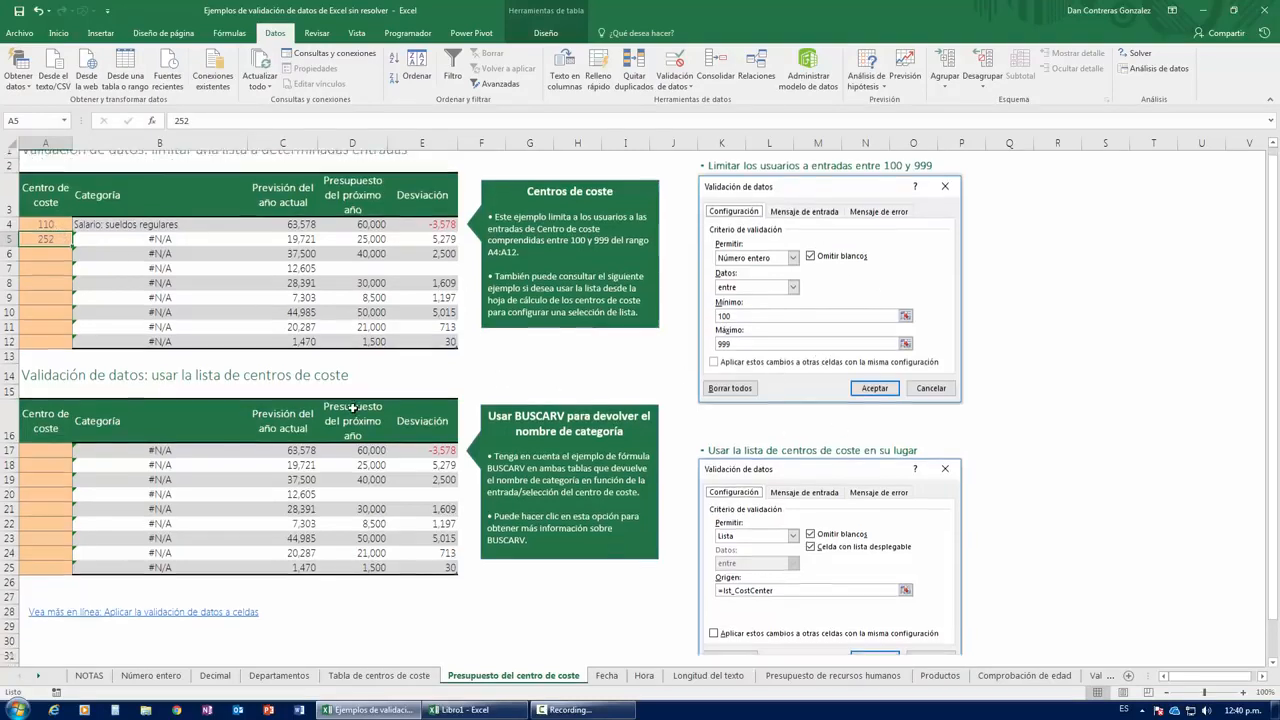
pyautogui.scroll(-2, 352, 407)
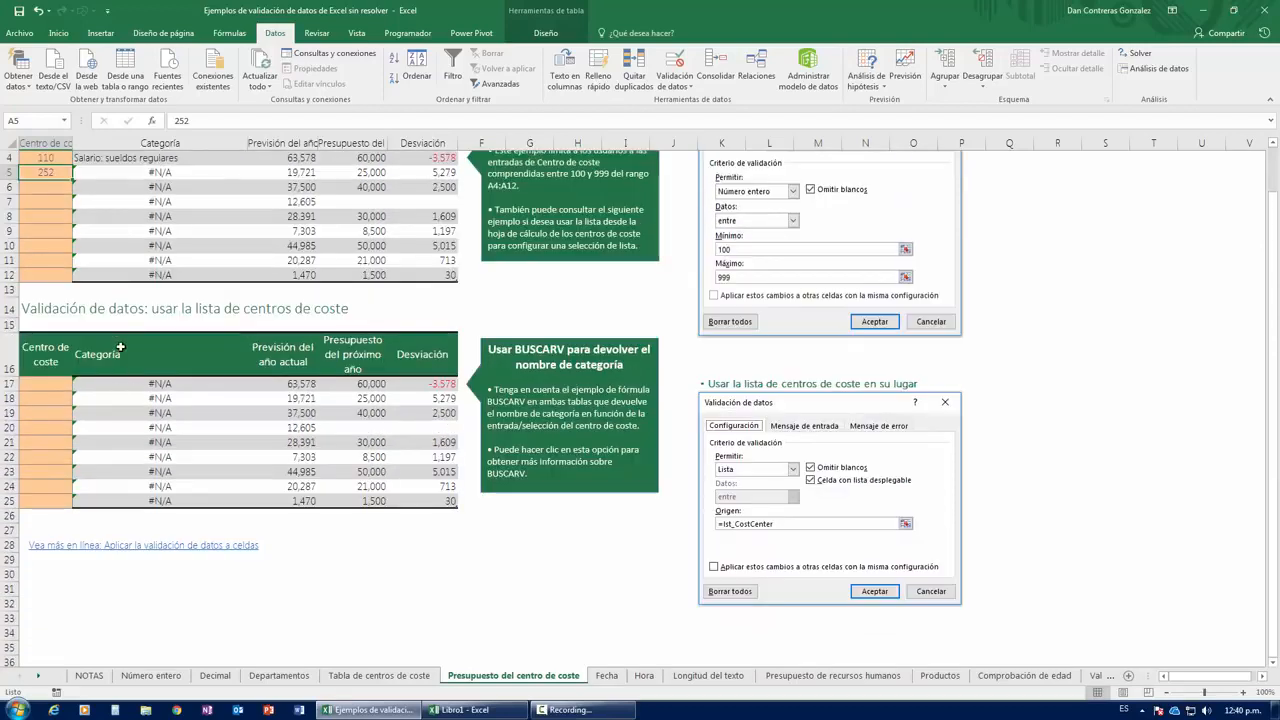
pyautogui.moveTo(45, 383); pyautogui.dragTo(45, 500)
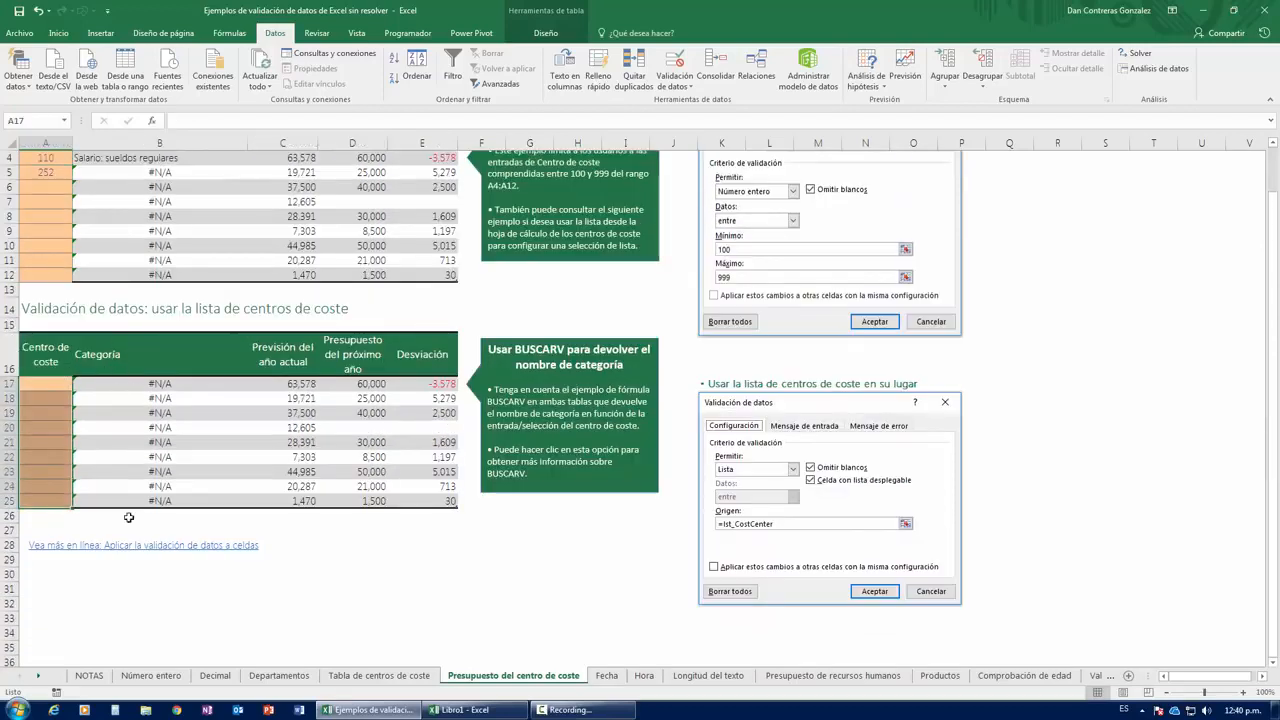
pyautogui.click(388, 676)
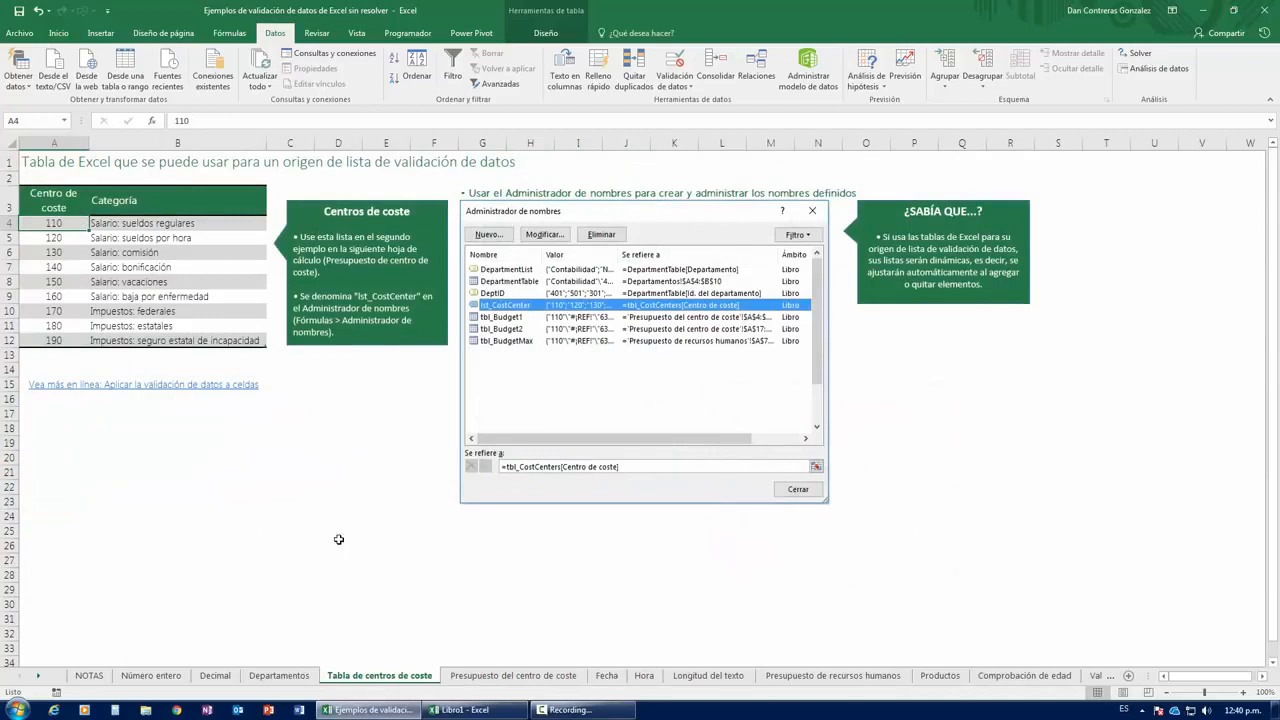
pyautogui.click(513, 676)
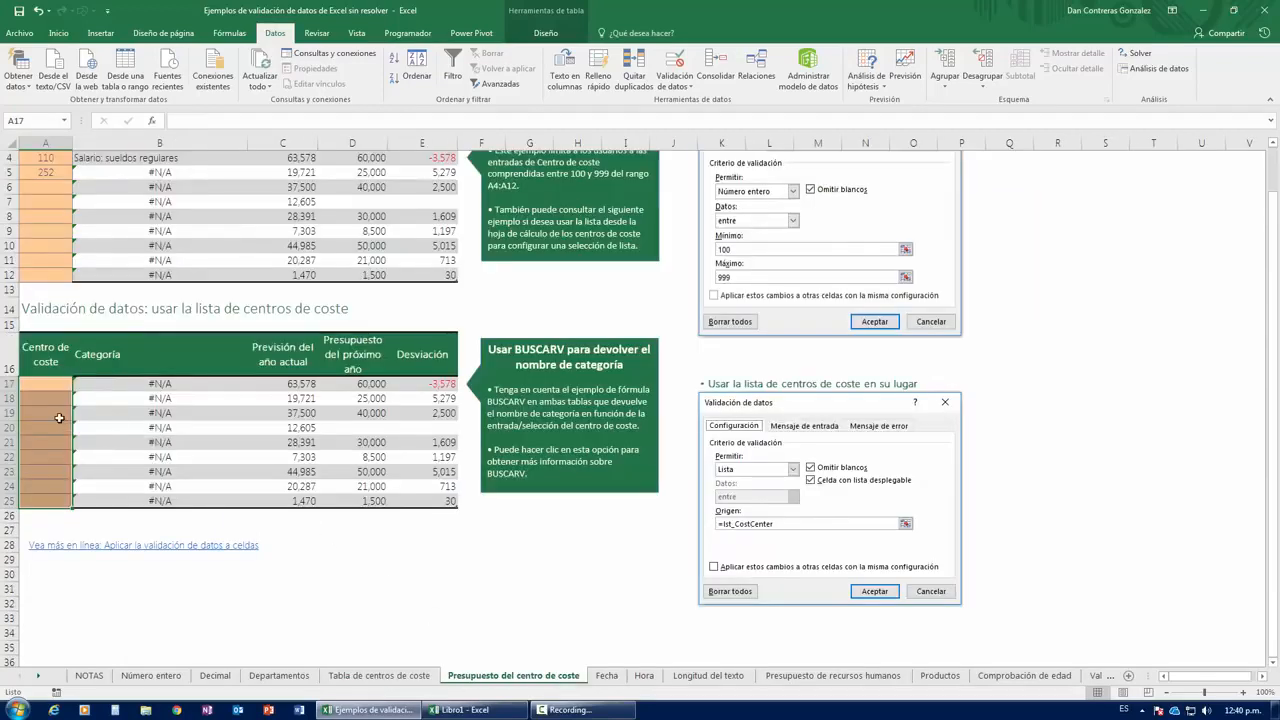
pyautogui.click(143, 528)
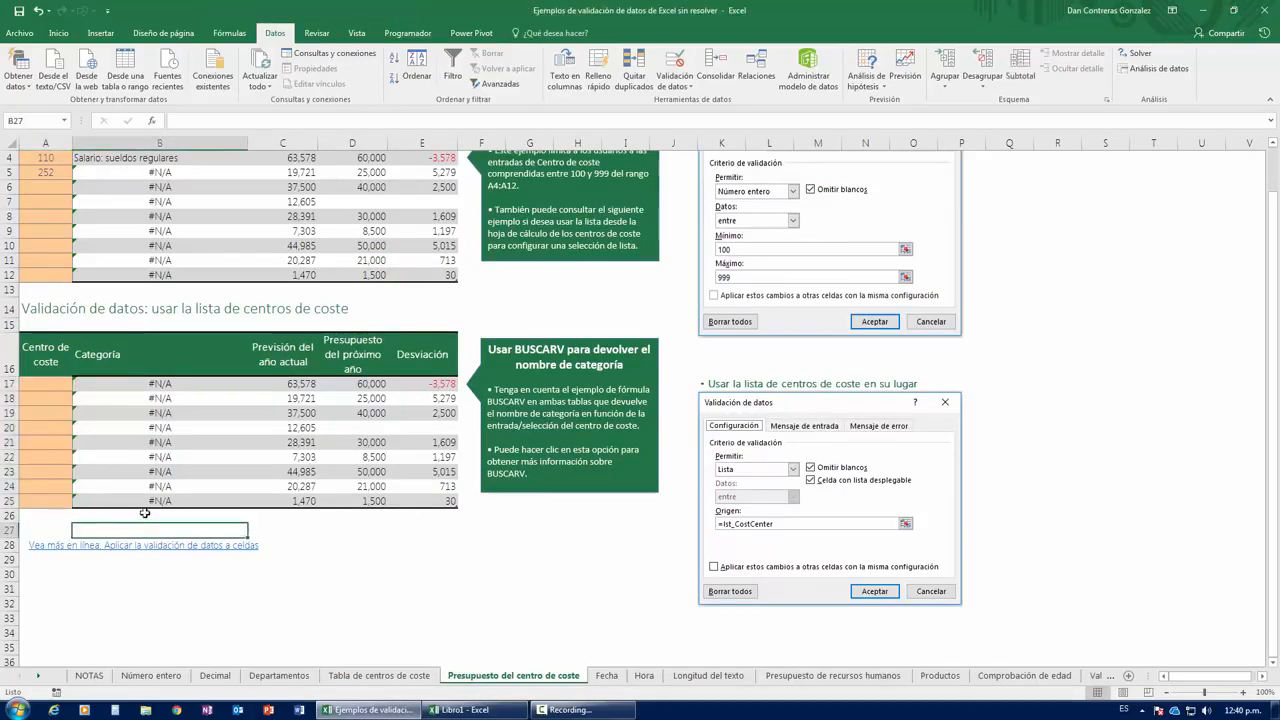
pyautogui.scroll(1, 143, 510)
pyautogui.moveTo(50, 462); pyautogui.dragTo(42, 576)
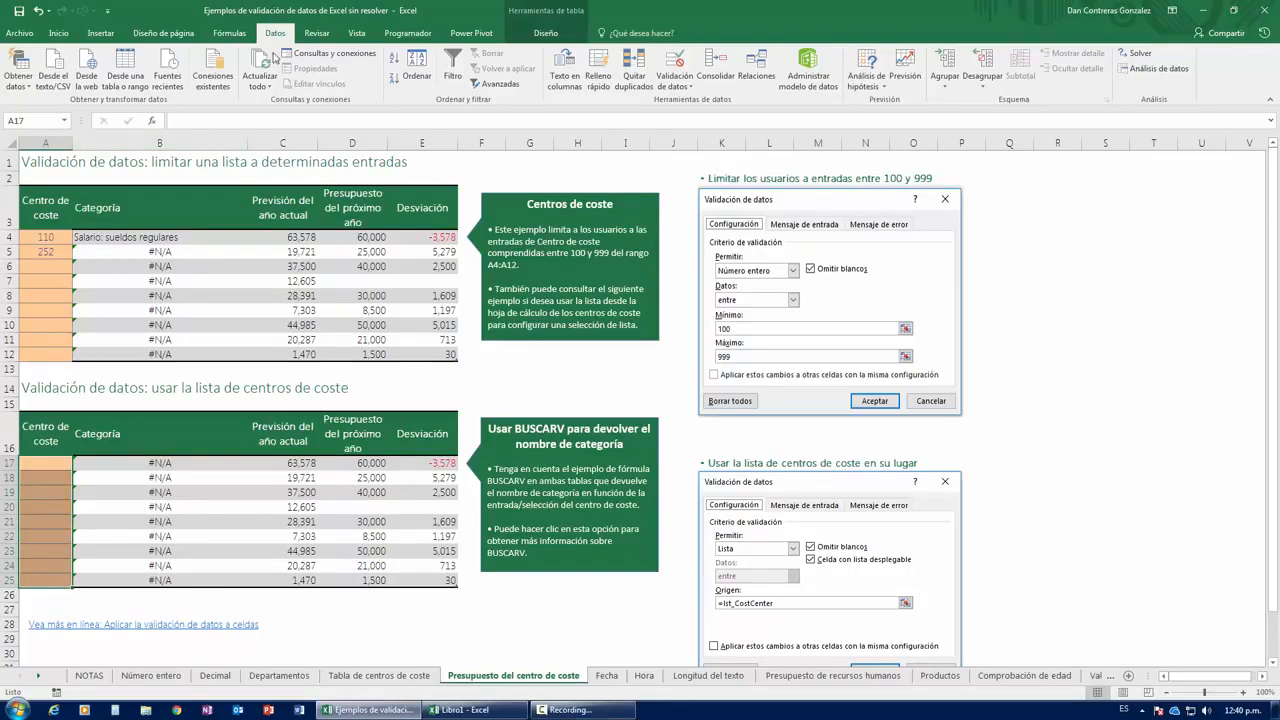
pyautogui.click(675, 65)
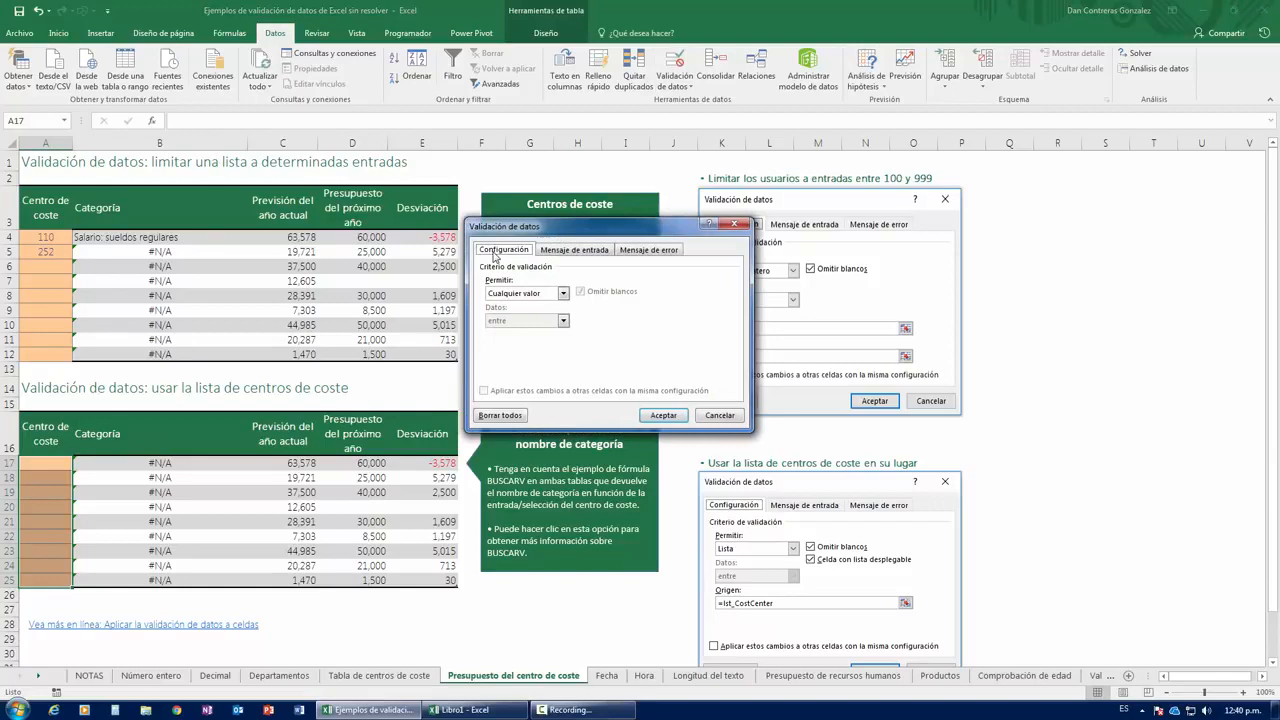
# Give A17:A25 a Lista rule sourced from A4:A12 on Tabla de centros de coste, then open A17's dropdown.
pyautogui.click(553, 298)
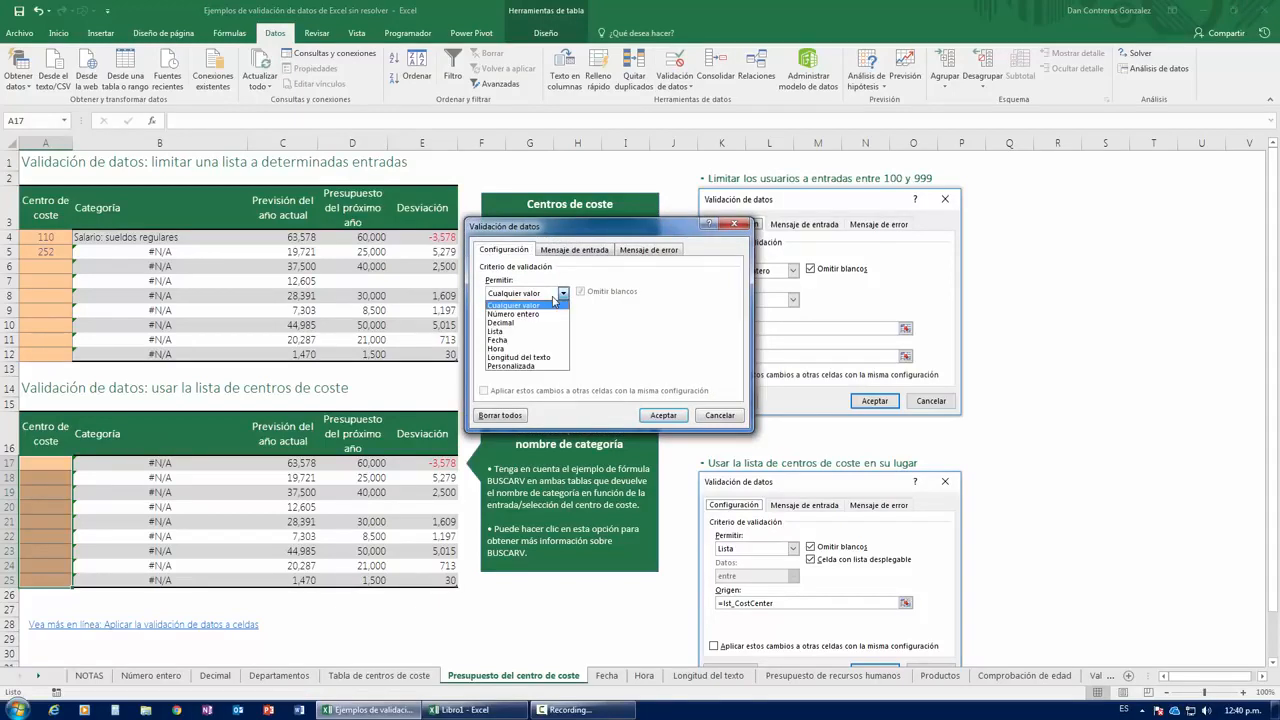
pyautogui.click(530, 331)
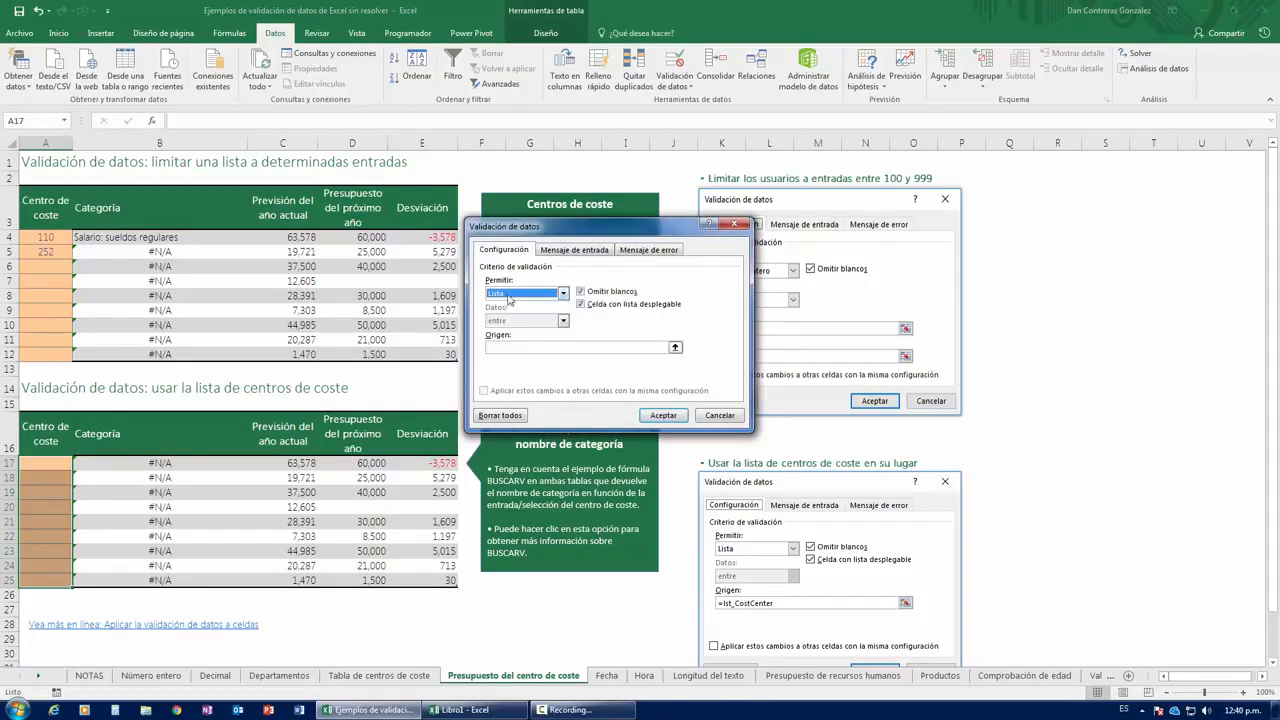
pyautogui.click(527, 348)
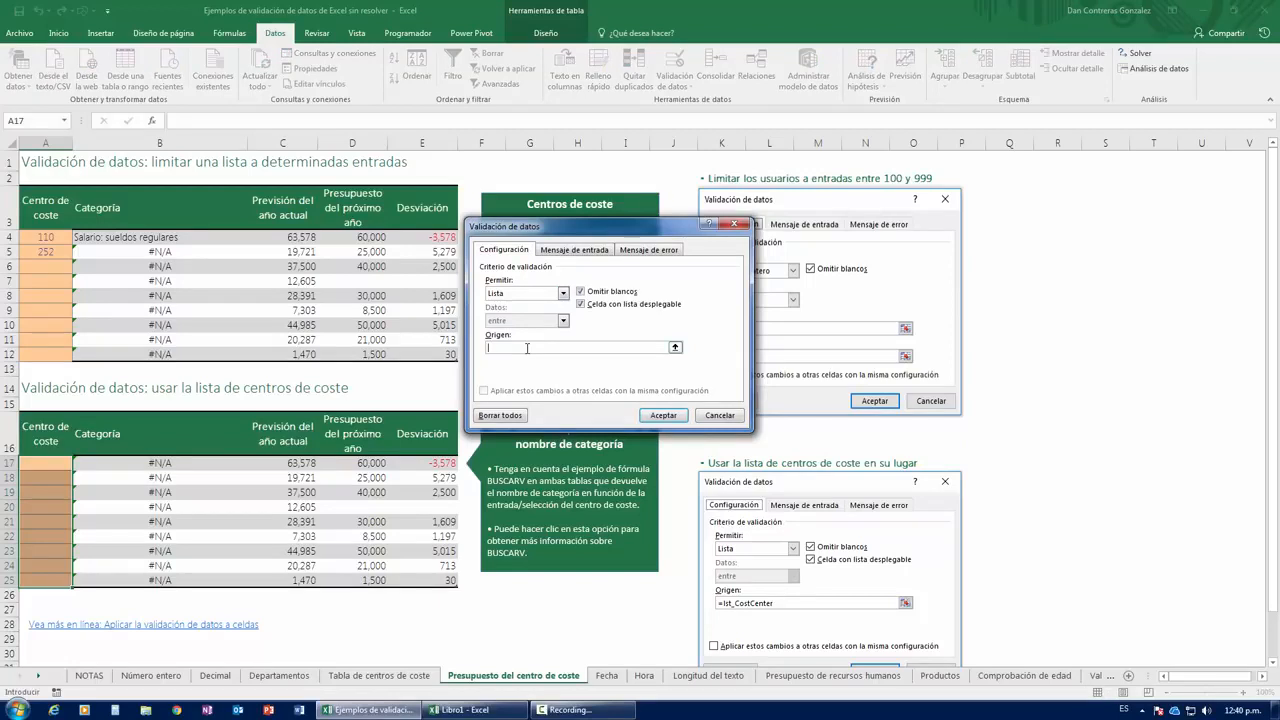
pyautogui.click(379, 675)
pyautogui.moveTo(56, 223); pyautogui.dragTo(50, 337)
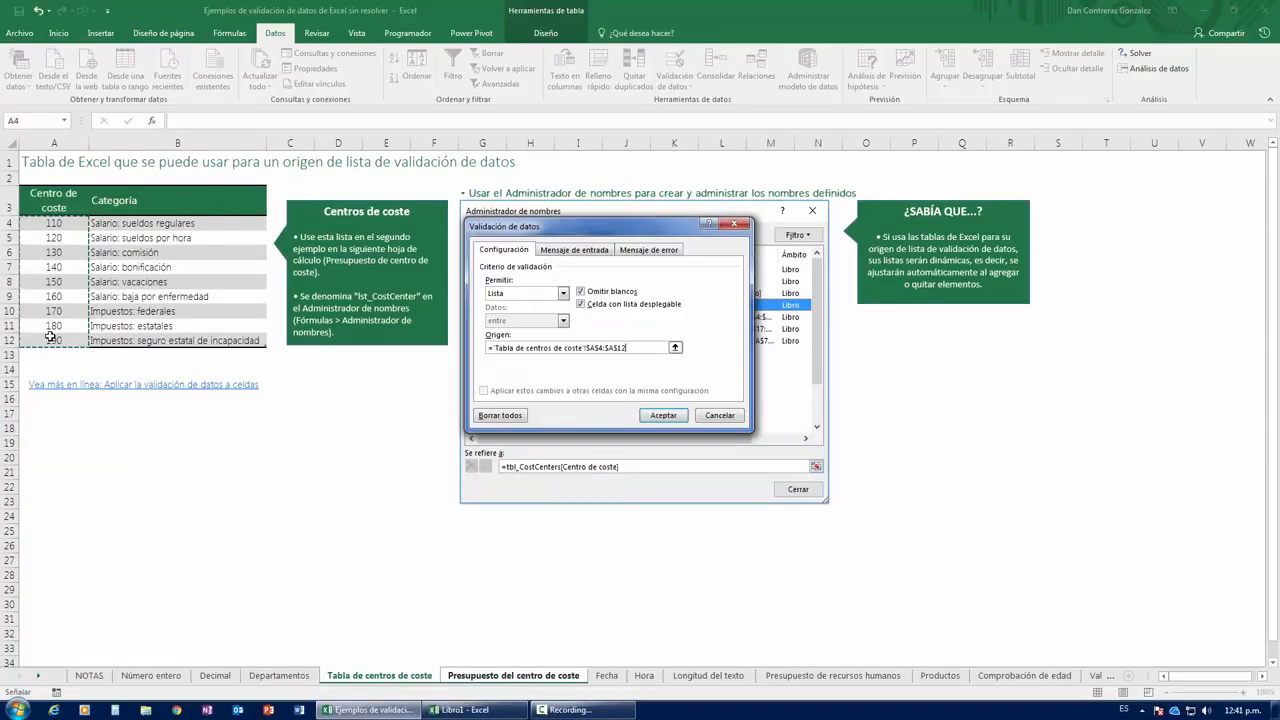
pyautogui.click(648, 414)
pyautogui.click(45, 463)
pyautogui.click(77, 463)
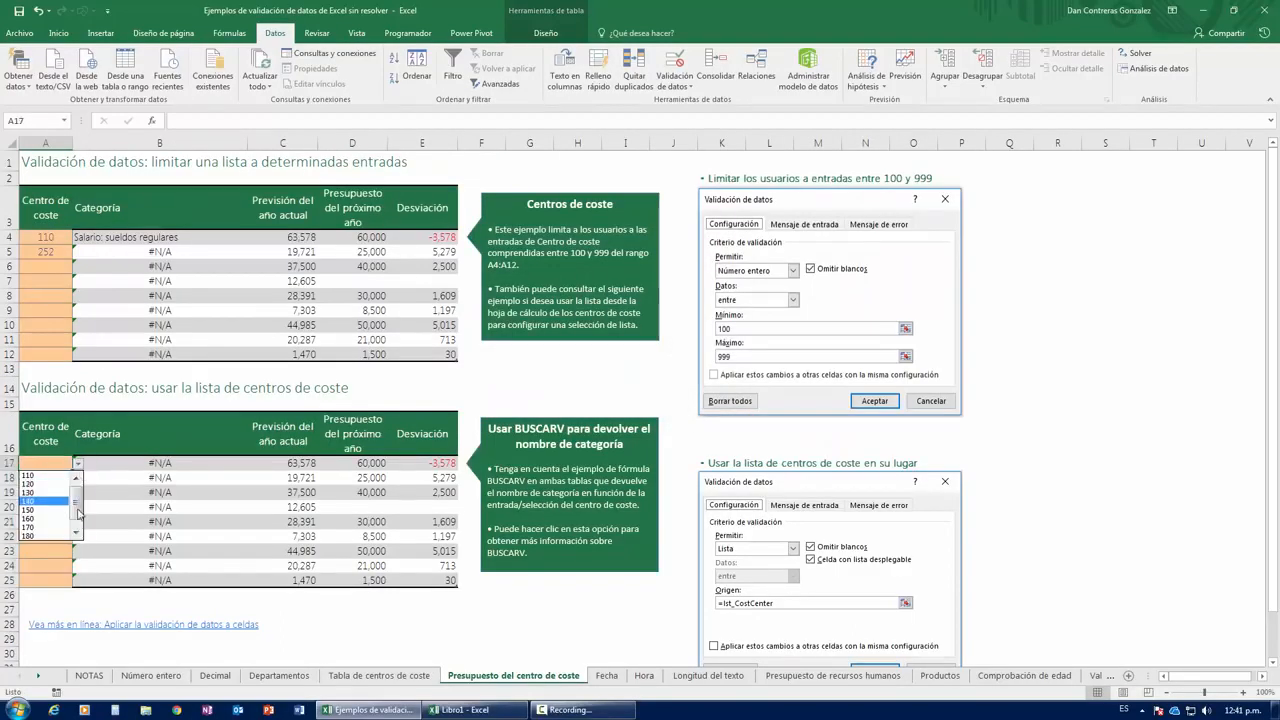
# Choose 150, 130 and 150 from the dropdowns in A17, A18 and A19.
pyautogui.click(48, 478)
pyautogui.click(48, 478)
pyautogui.click(77, 478)
pyautogui.click(40, 506)
pyautogui.click(70, 493)
pyautogui.click(76, 497)
pyautogui.click(40, 494)
pyautogui.click(78, 494)
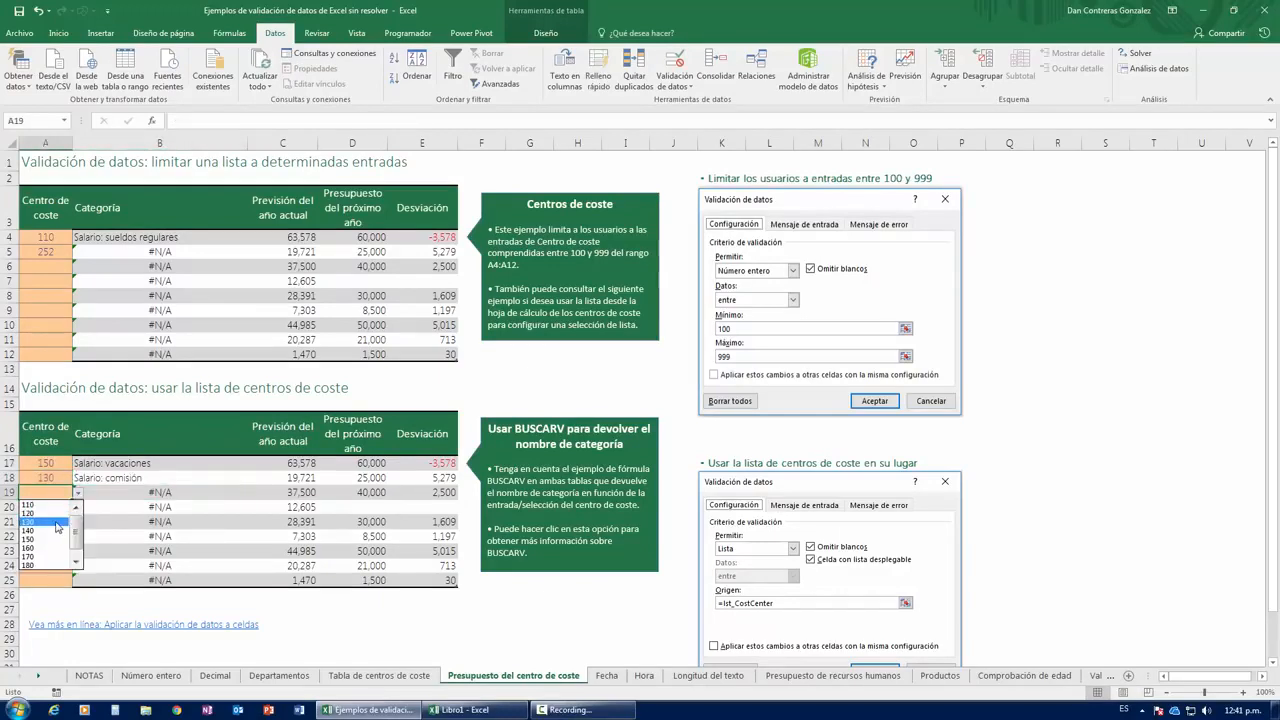
pyautogui.click(42, 539)
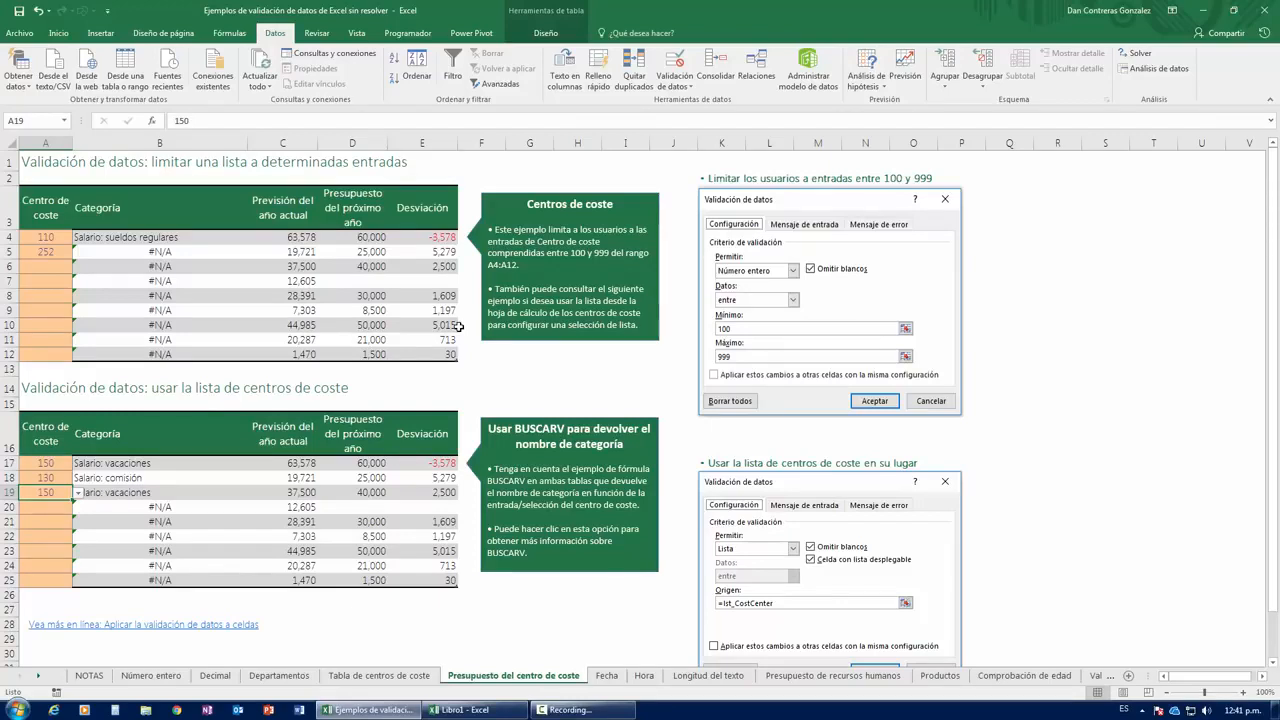
# Compare the chosen codes against the Tabla de centros de coste sheet.
pyautogui.click(390, 676)
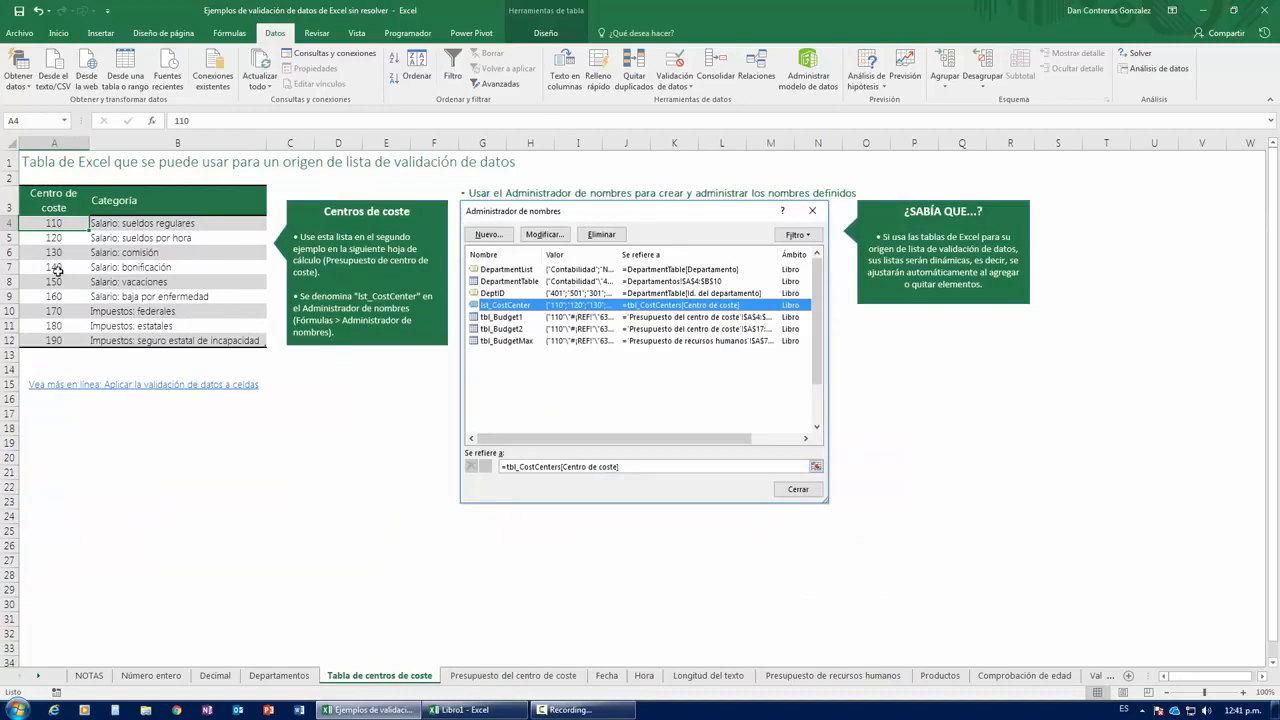
pyautogui.click(490, 676)
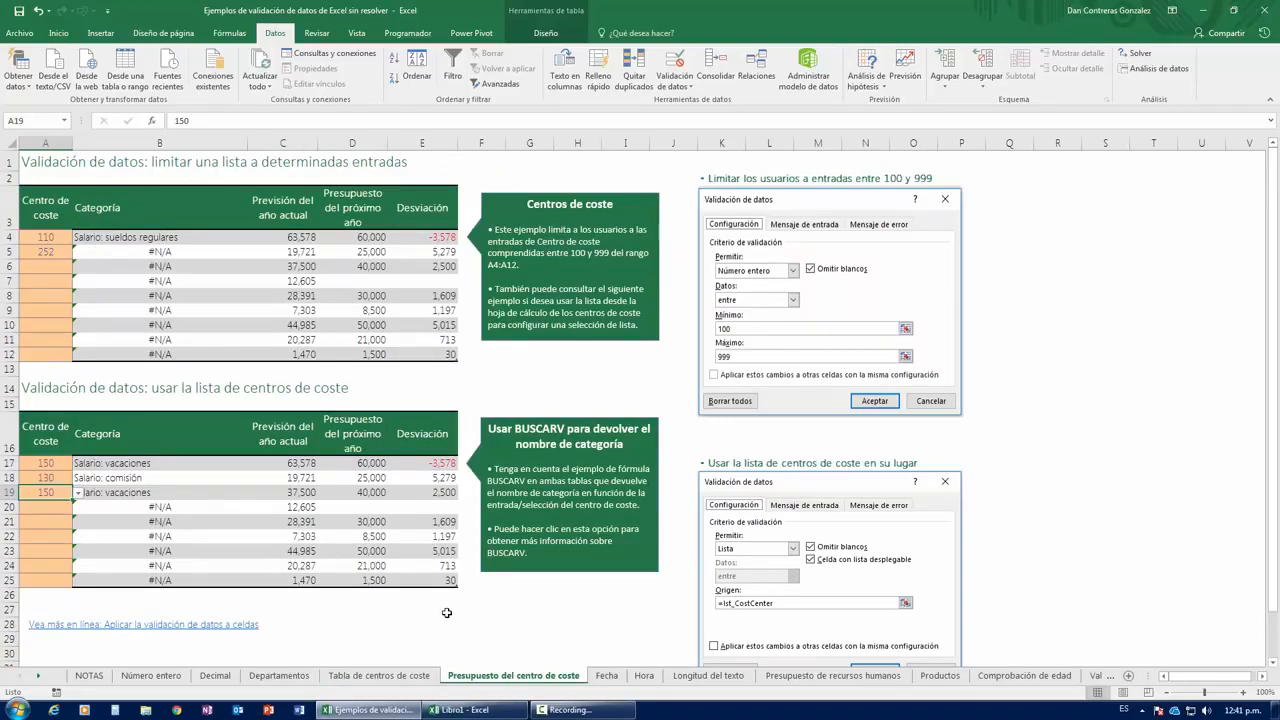
pyautogui.click(362, 677)
pyautogui.click(513, 676)
# Go to the Fecha sheet's permission-request table and select start-date cell A5.
pyautogui.click(606, 675)
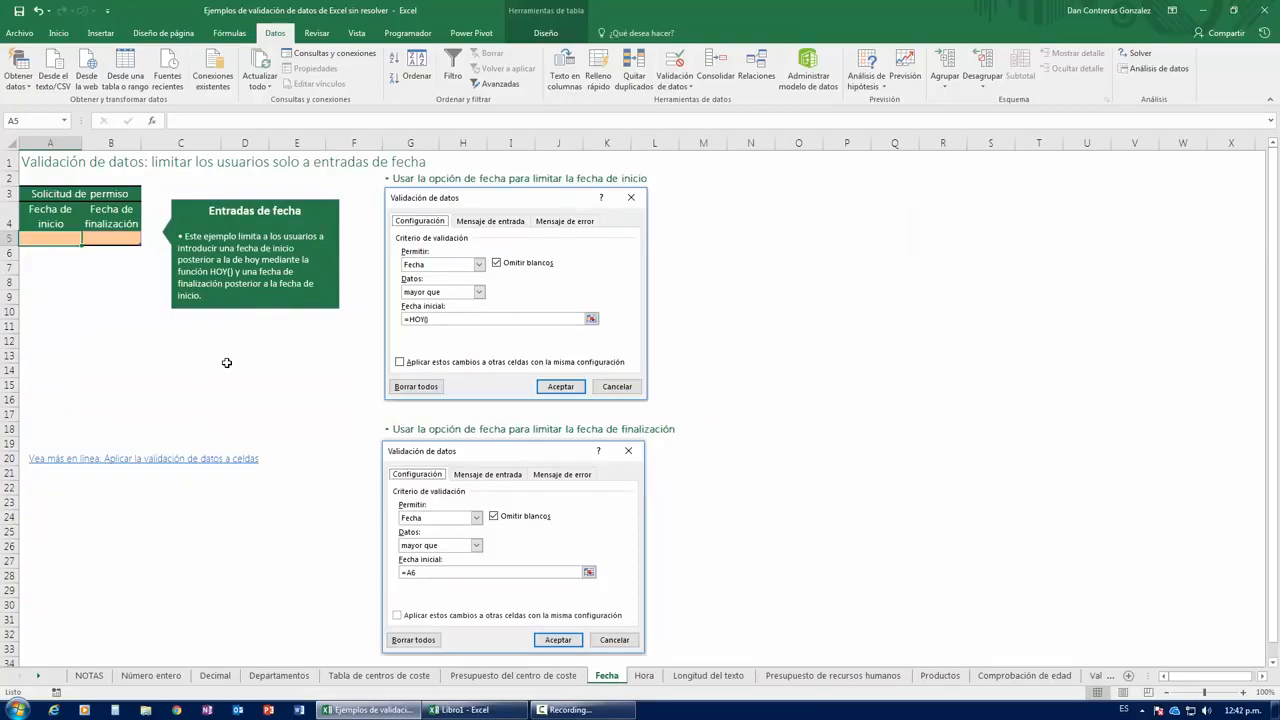
pyautogui.click(39, 677)
pyautogui.click(39, 677)
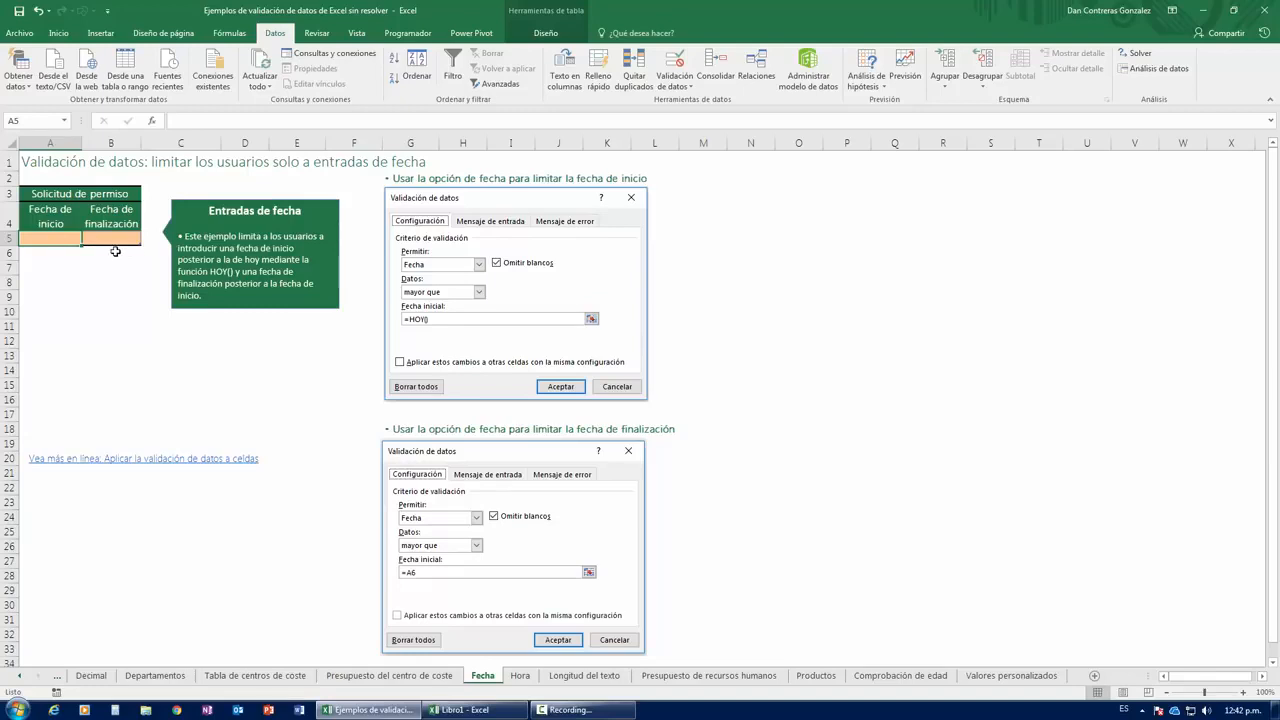
pyautogui.click(48, 193)
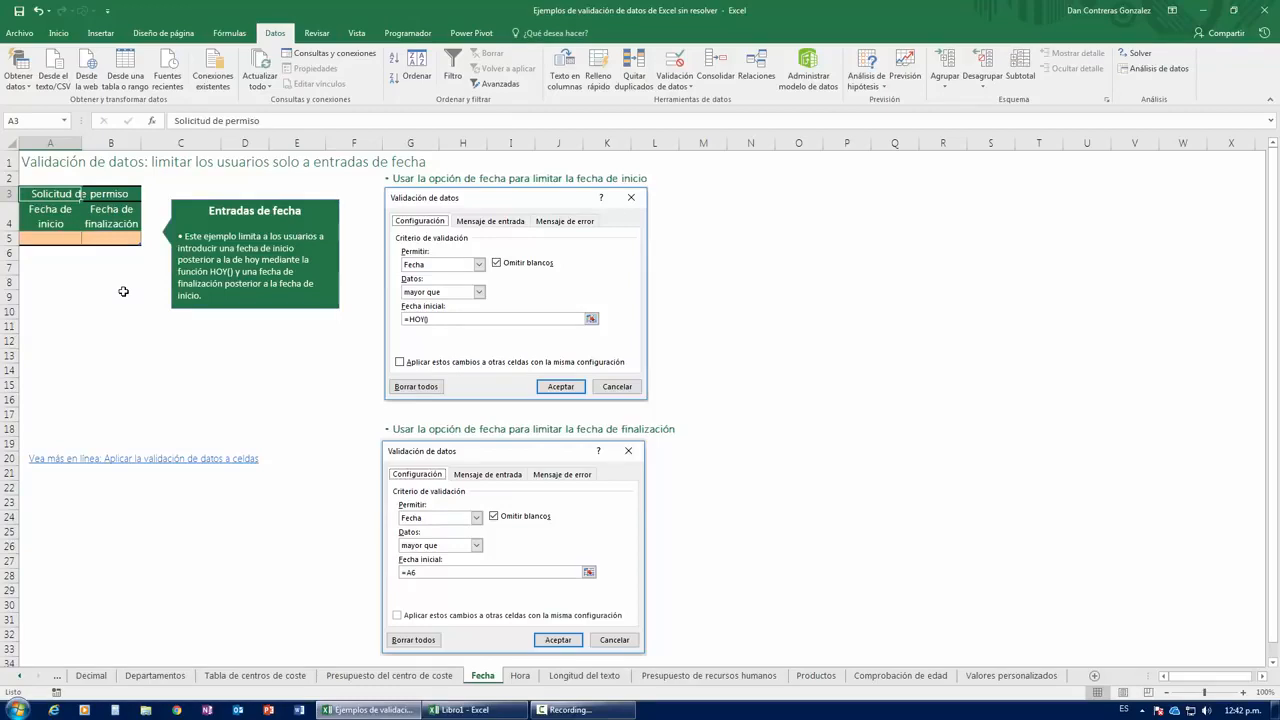
pyautogui.click(55, 241)
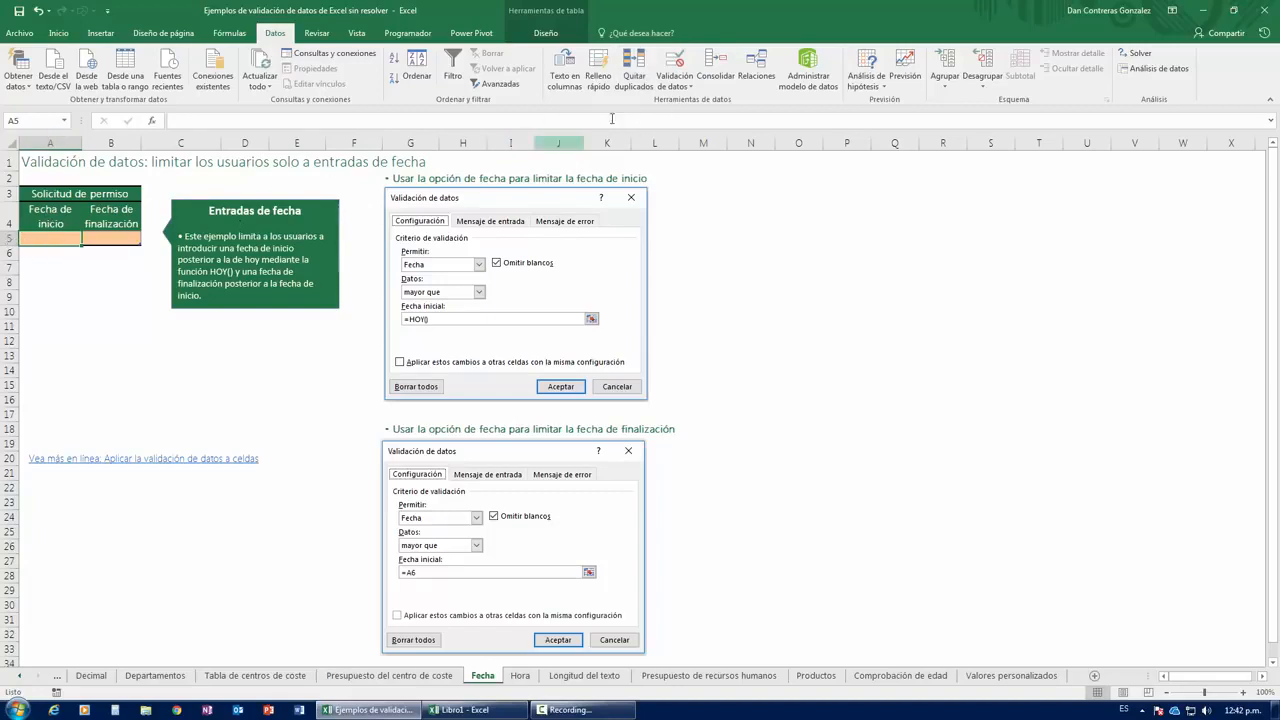
# Set A5's validation to allow only dates greater than =HOY().
pyautogui.click(675, 64)
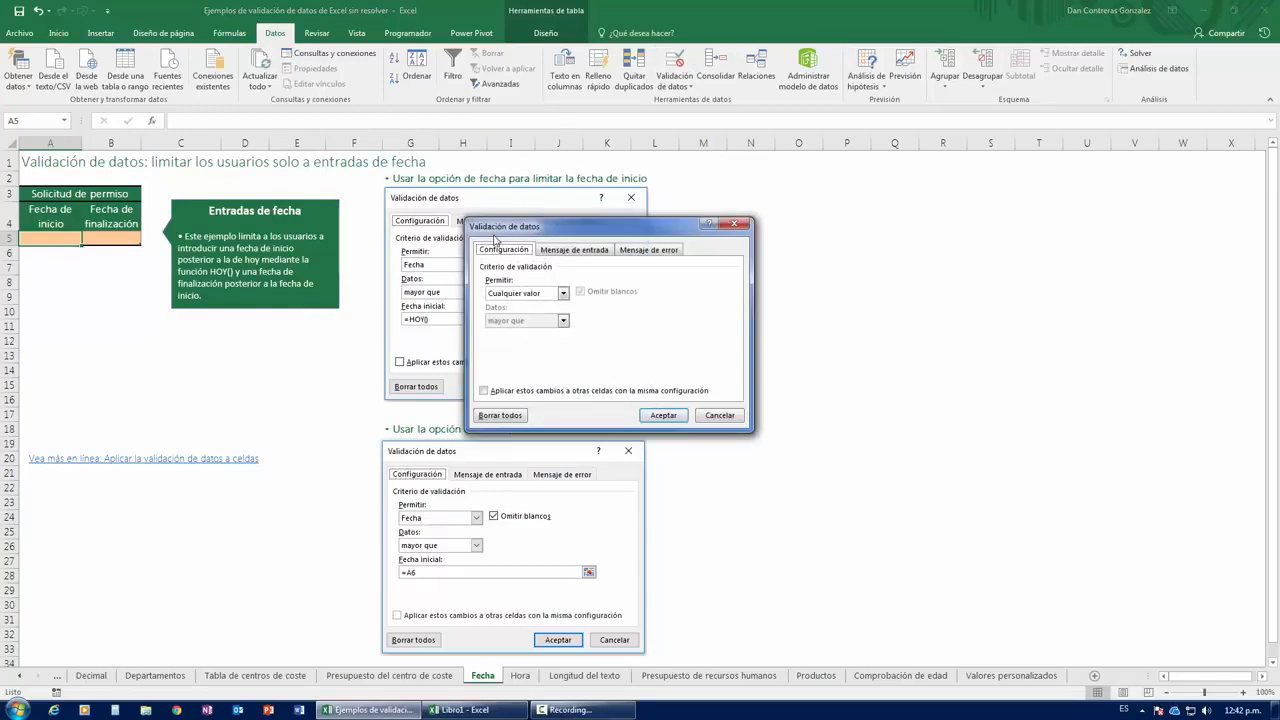
pyautogui.click(518, 294)
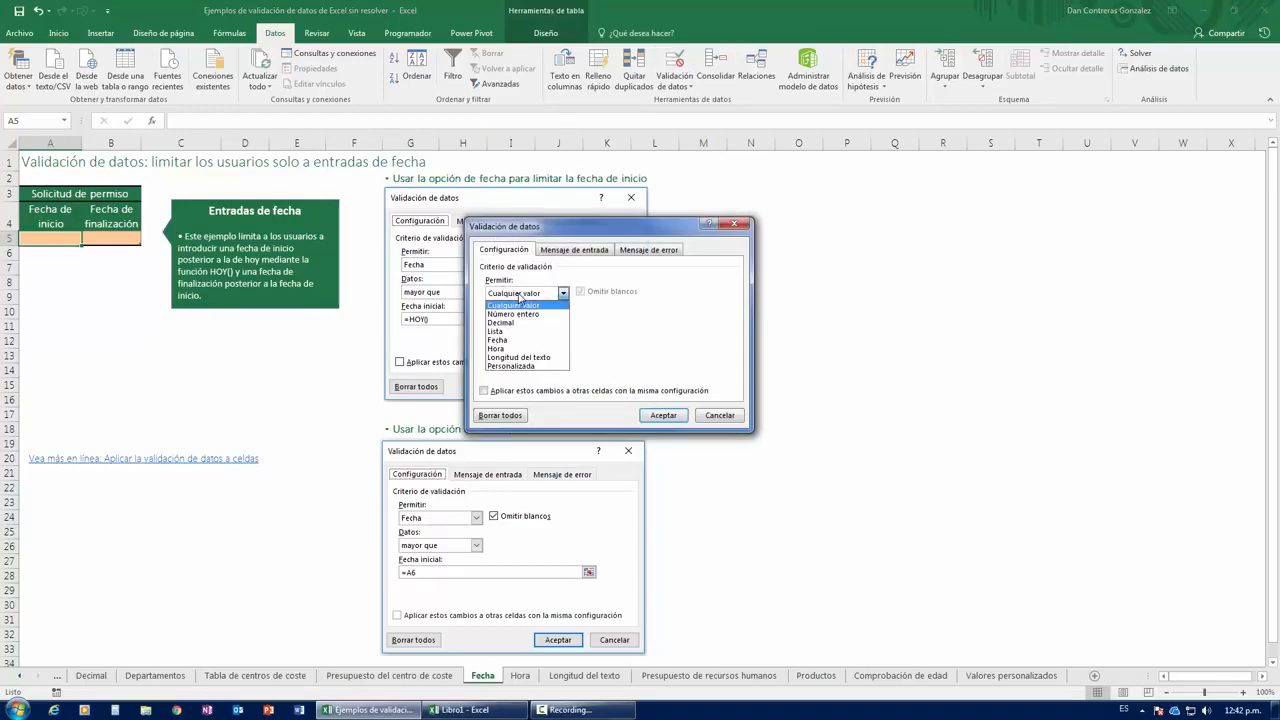
pyautogui.click(513, 340)
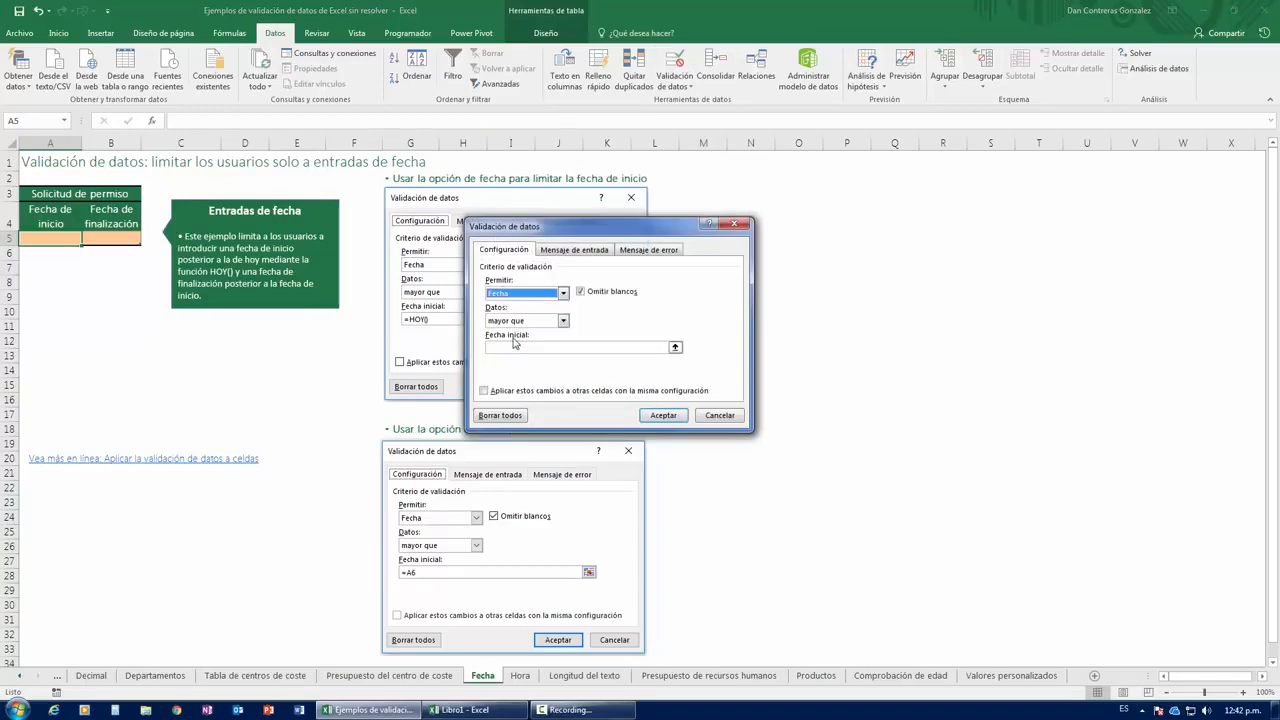
pyautogui.click(509, 321)
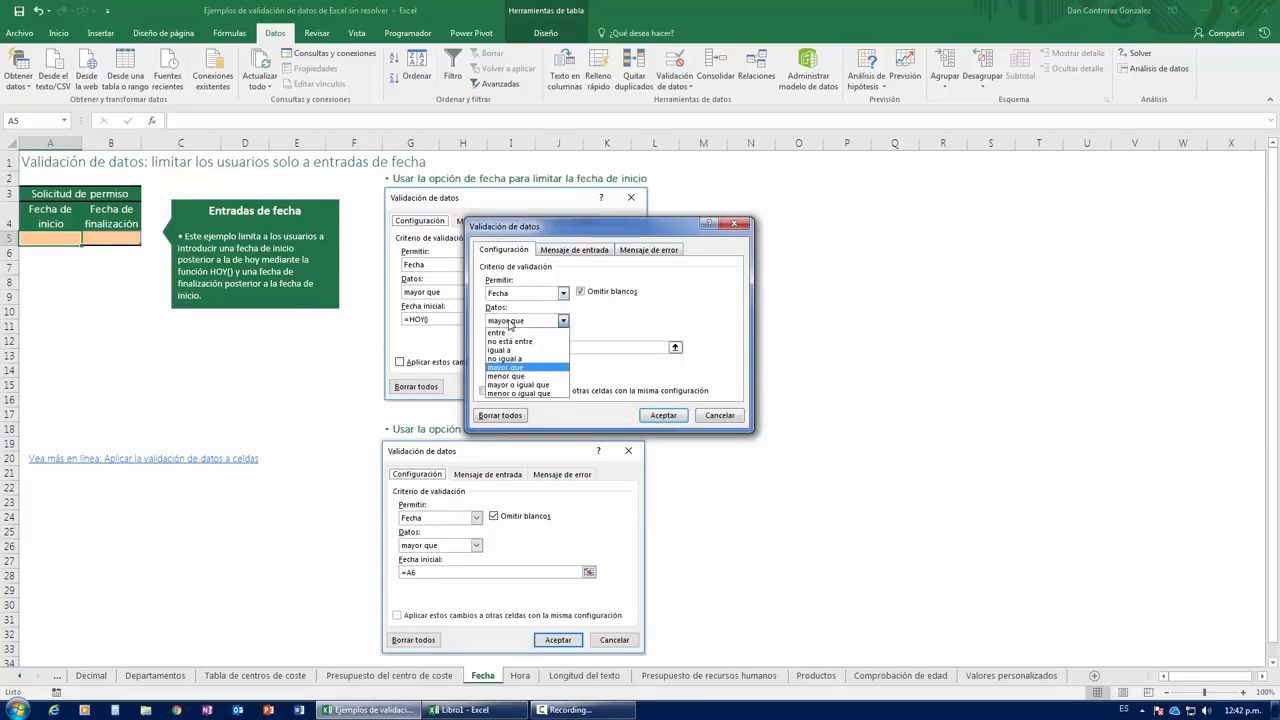
pyautogui.click(509, 322)
pyautogui.click(509, 350)
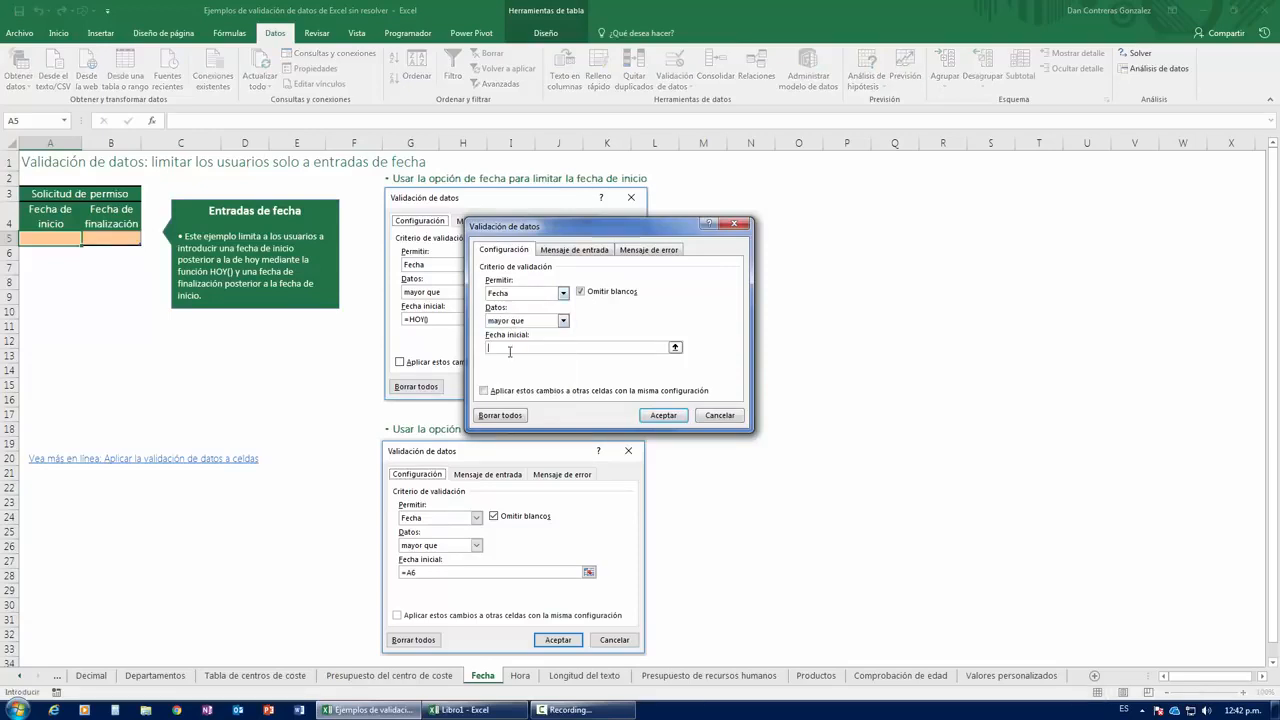
pyautogui.write('=HOY()')
# Check today's date on the taskbar calendar, then confirm the after-today rule.
pyautogui.click(1240, 710)
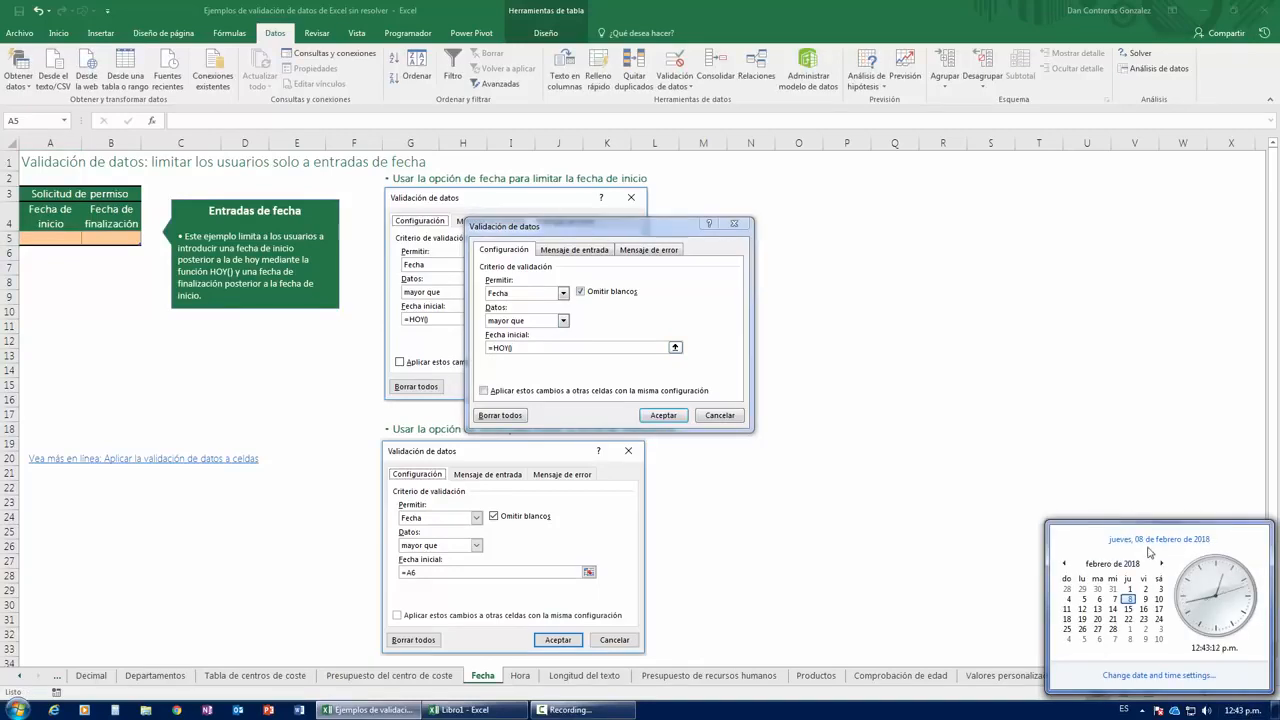
pyautogui.click(628, 232)
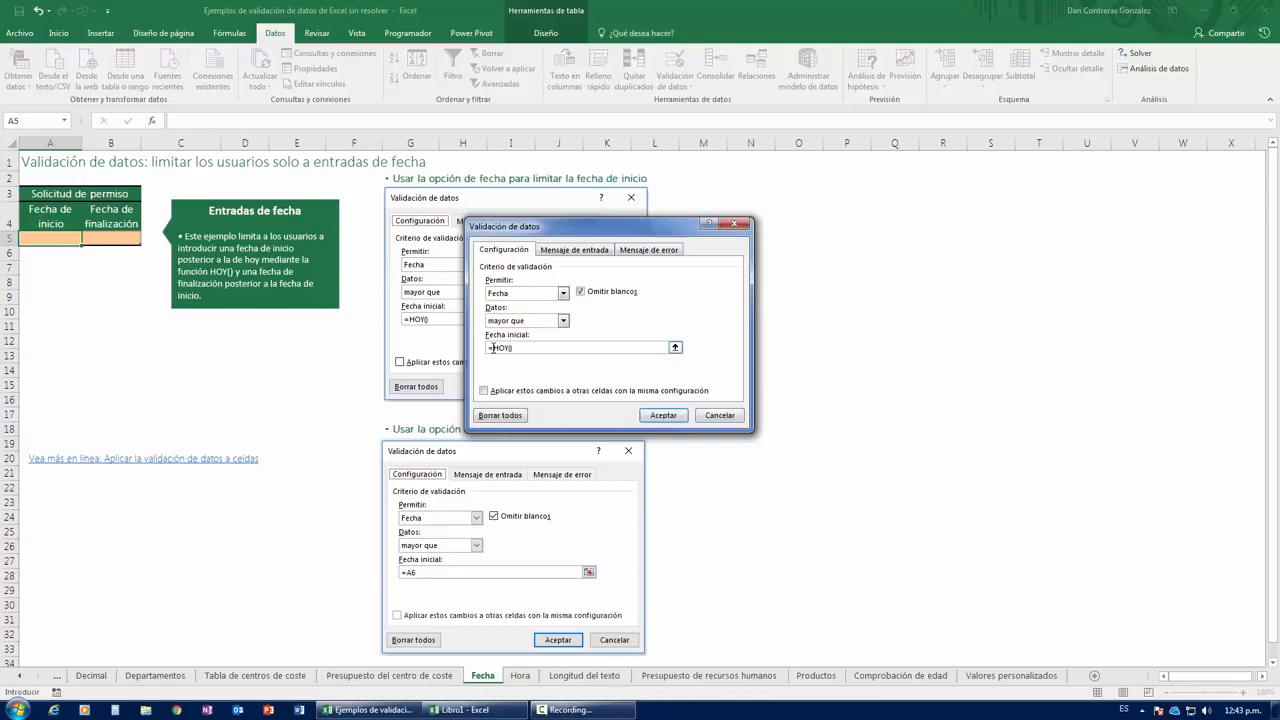
pyautogui.click(1232, 710)
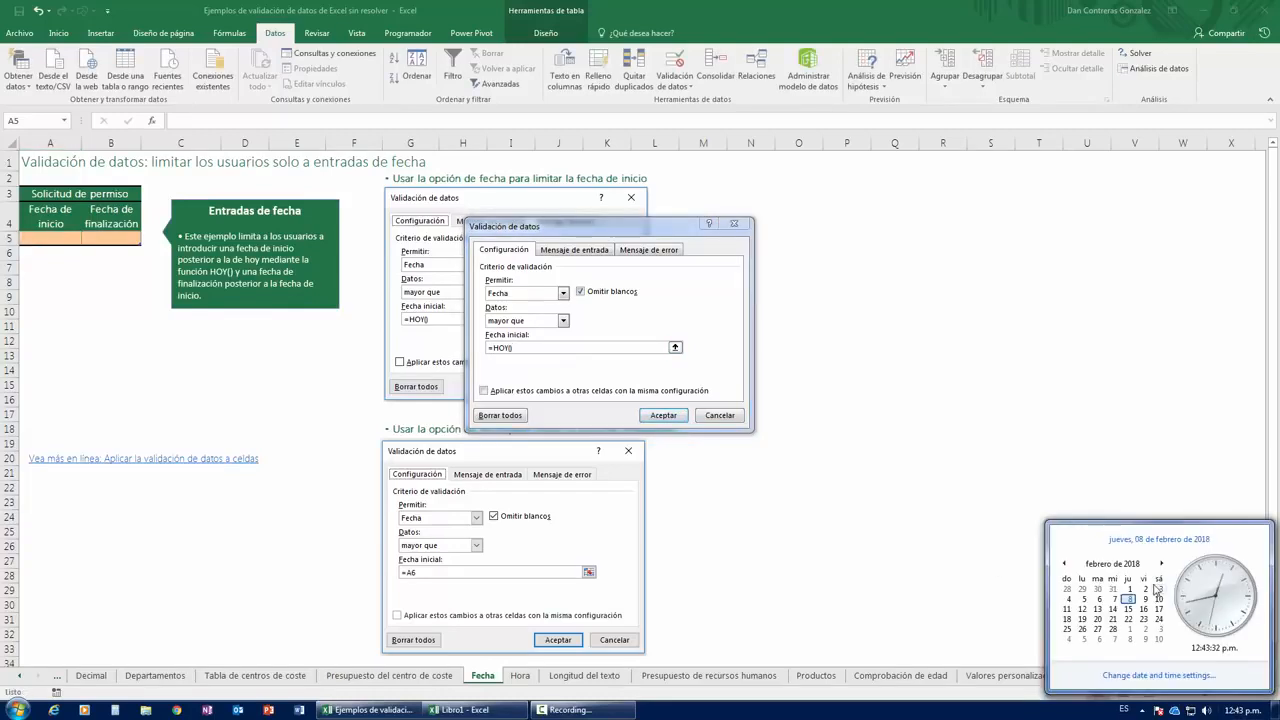
pyautogui.click(1023, 466)
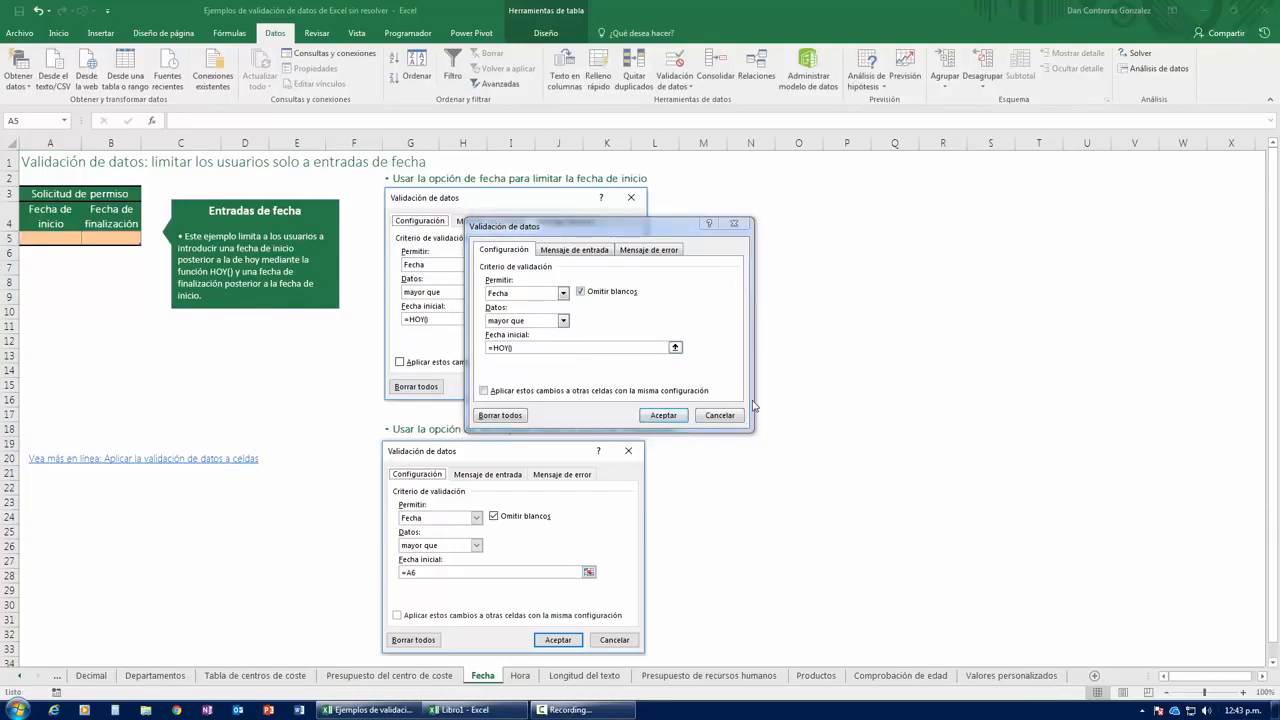
pyautogui.click(730, 340)
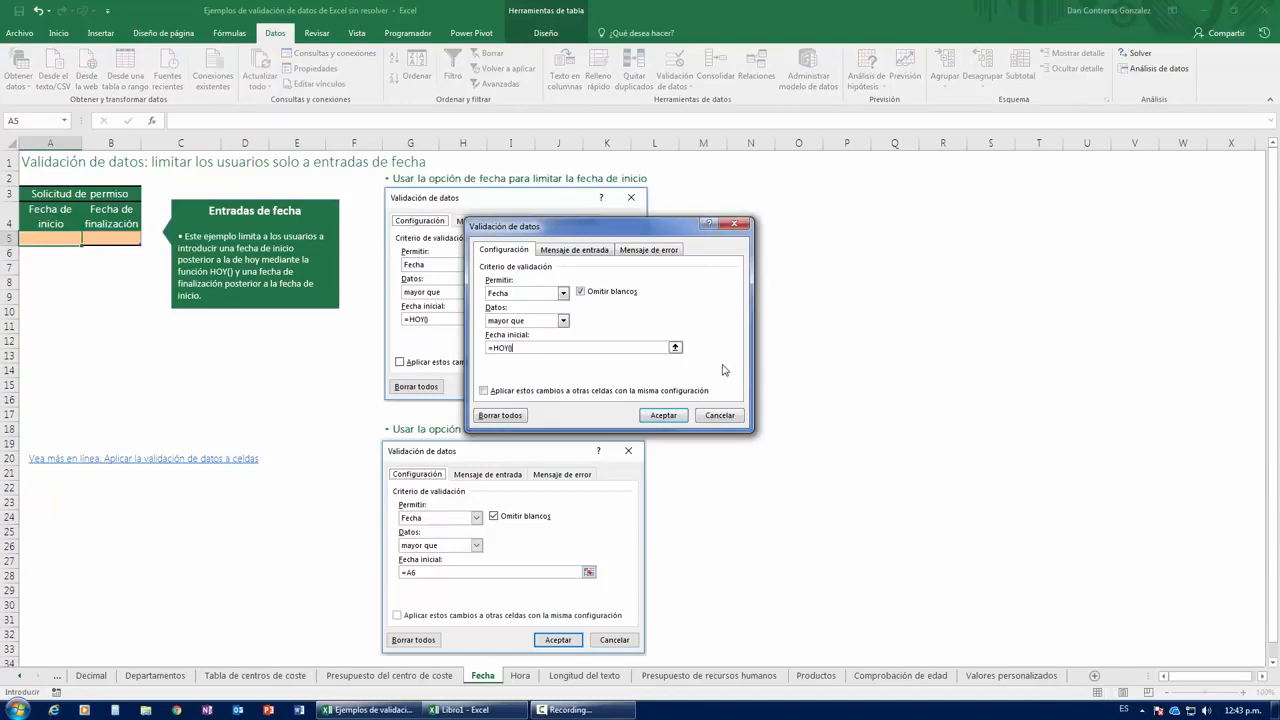
pyautogui.click(662, 416)
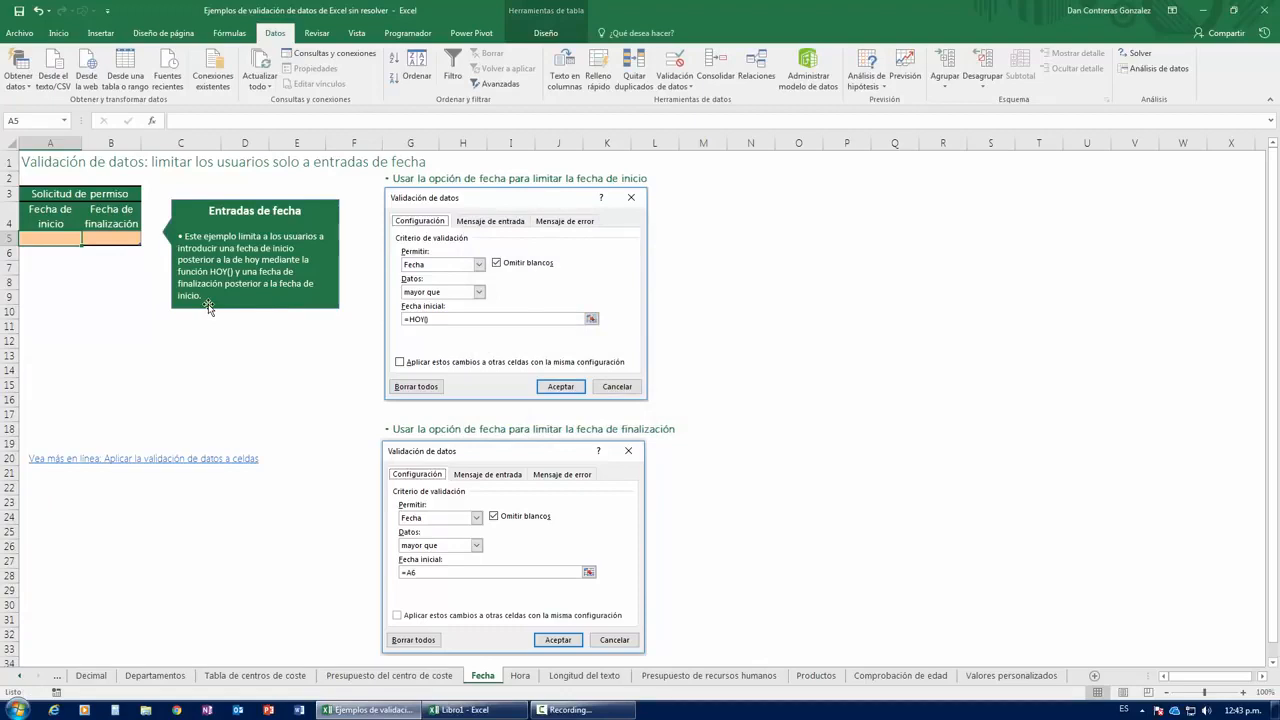
# Enter 09/02/2018 in A5, then verify that 15/1/2017 is rejected.
pyautogui.write('09/')
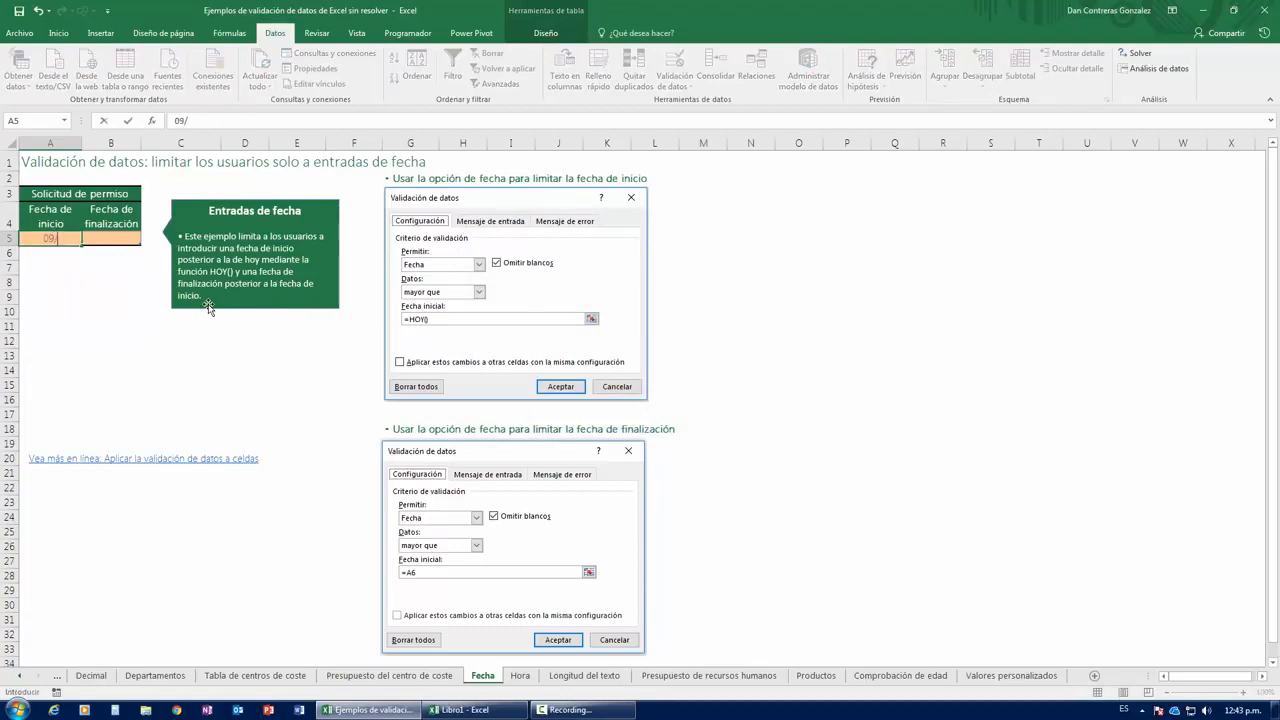
pyautogui.write('02/2018')
pyautogui.press('Return')
pyautogui.press('Up')
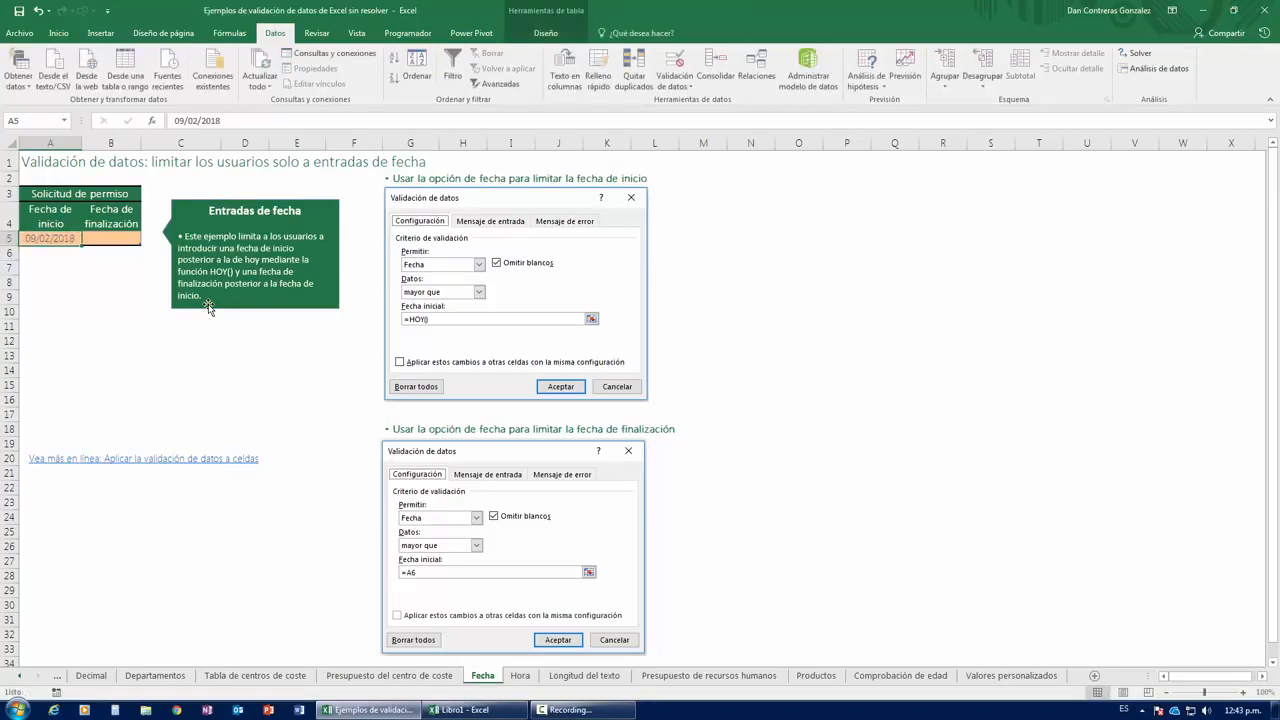
pyautogui.write('15/1/2017')
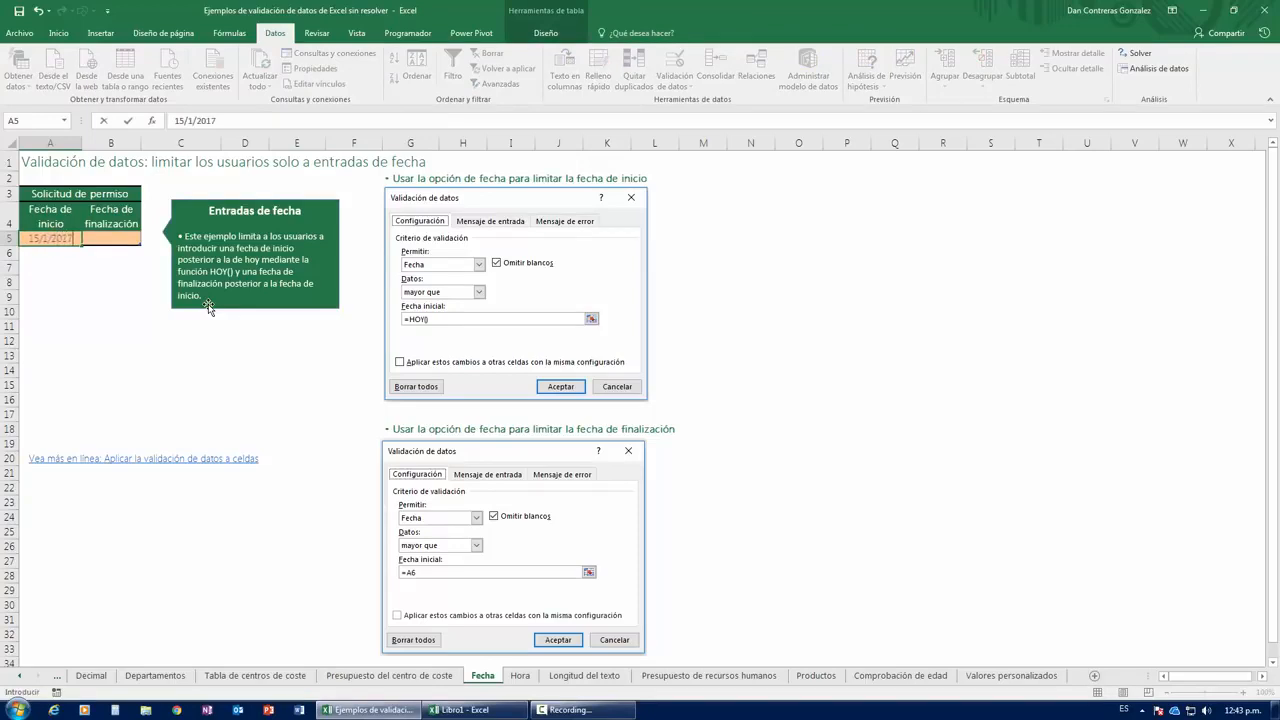
pyautogui.press('Return')
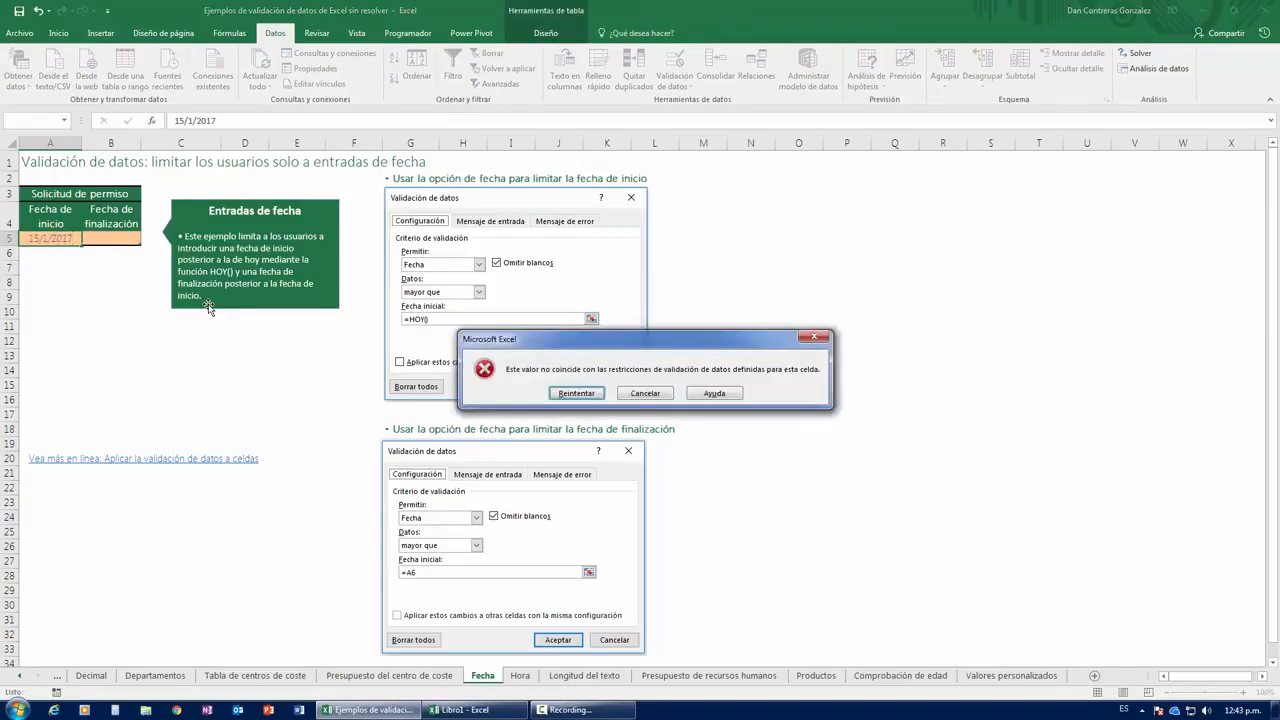
pyautogui.click(634, 395)
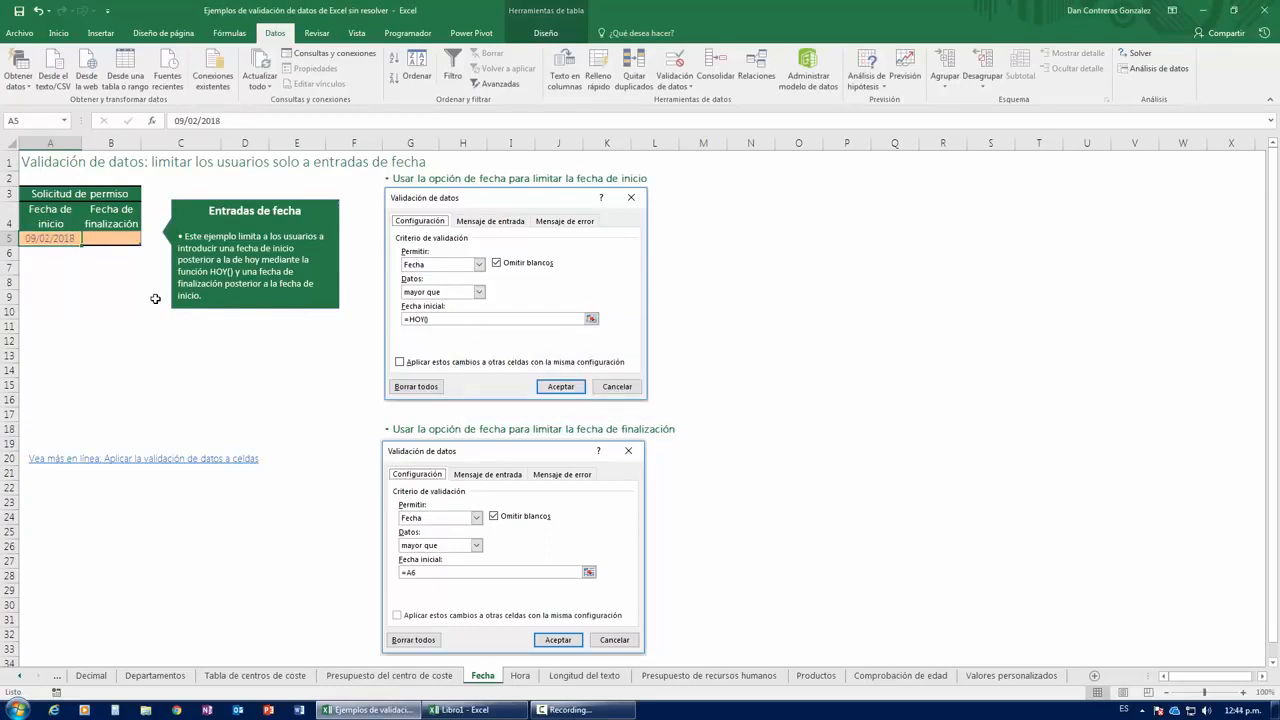
# Move between A5 and B5, ending on end-date cell B5.
pyautogui.click(578, 710)
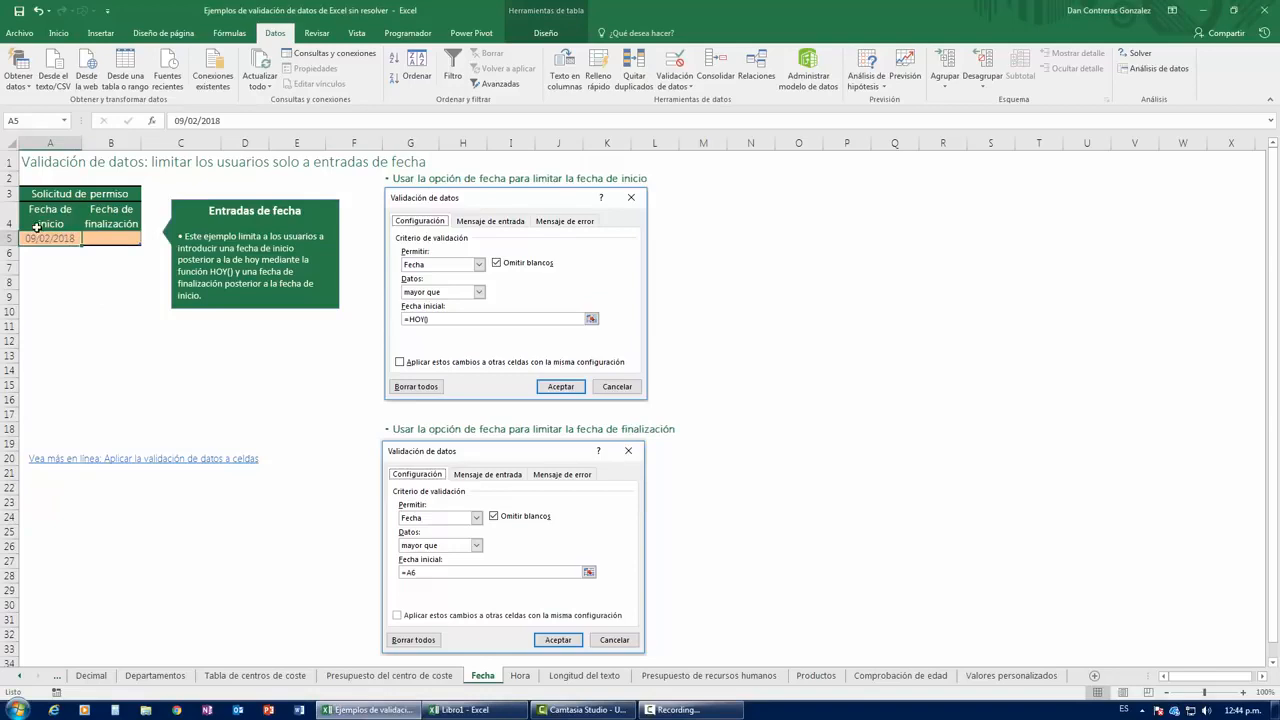
pyautogui.click(115, 239)
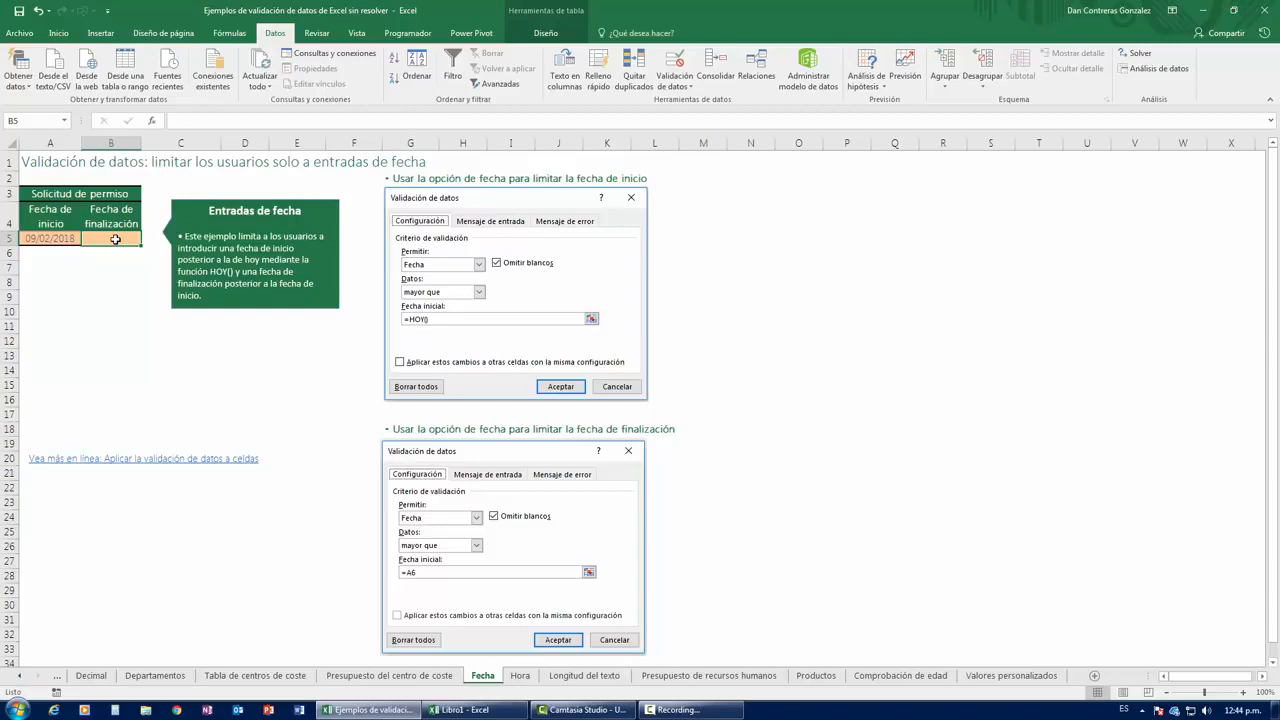
pyautogui.click(55, 239)
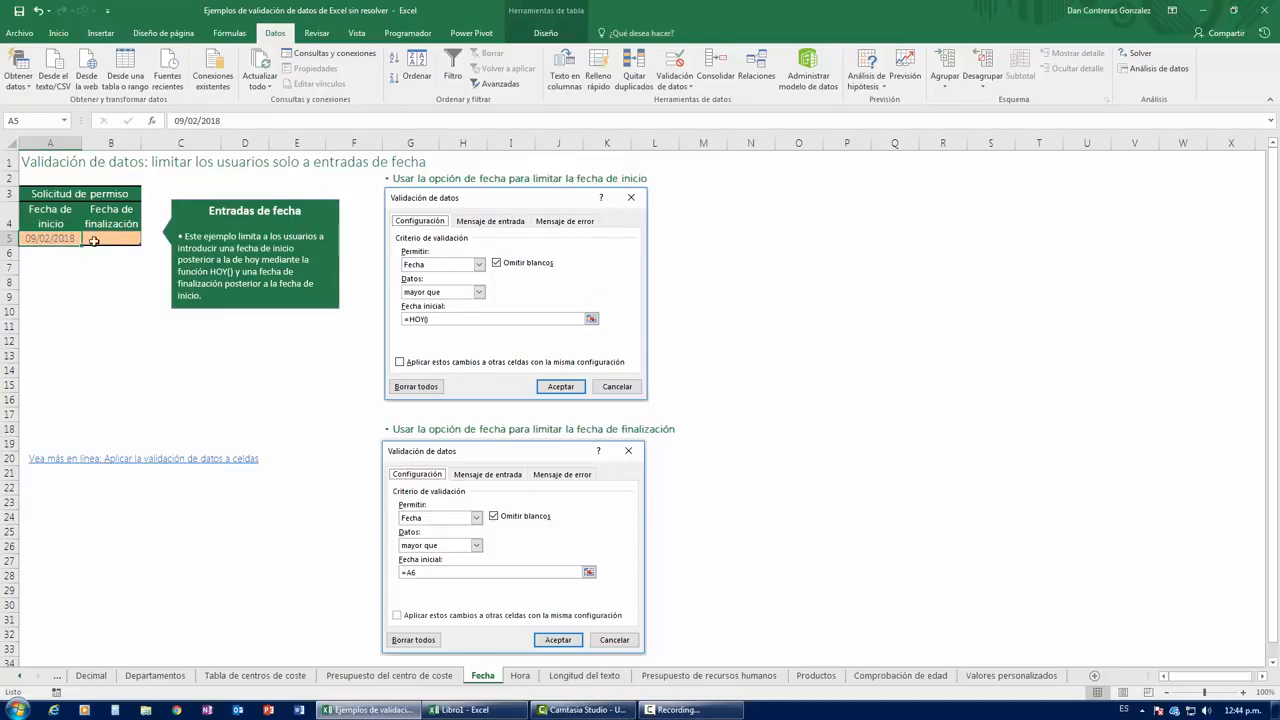
pyautogui.click(95, 239)
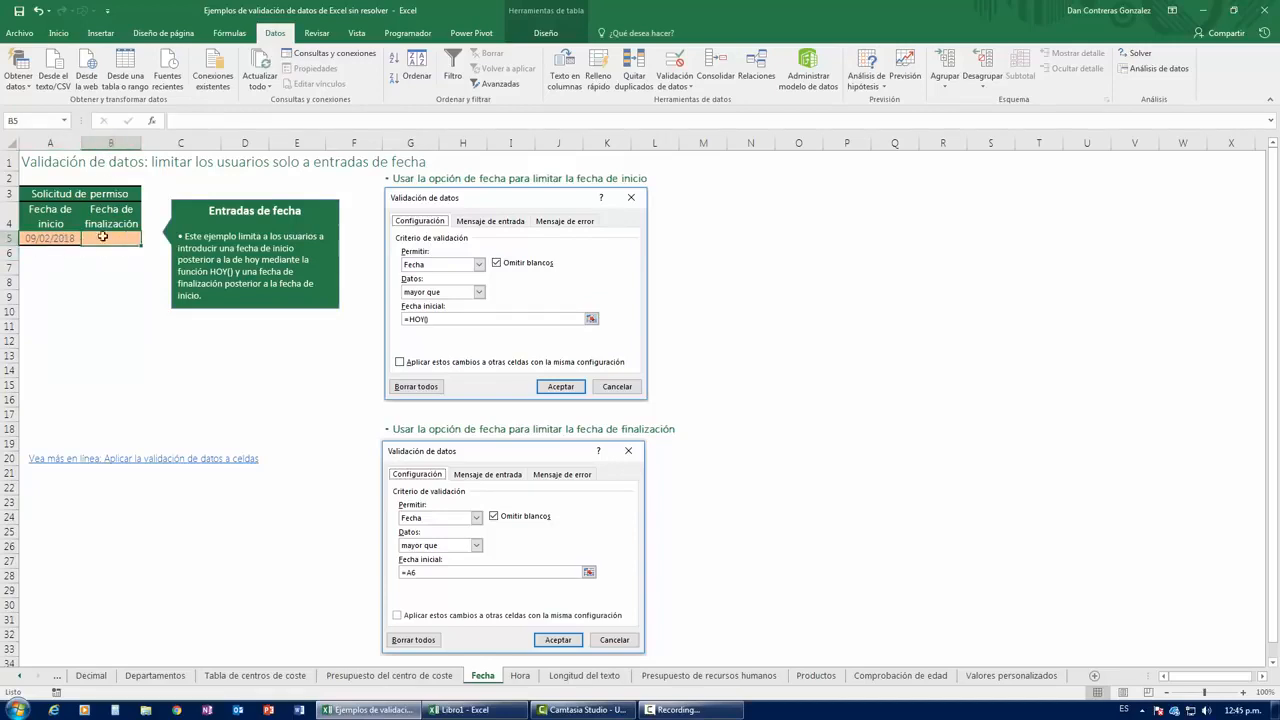
# Give B5 a date rule requiring values greater than the start date =A5.
pyautogui.click(672, 62)
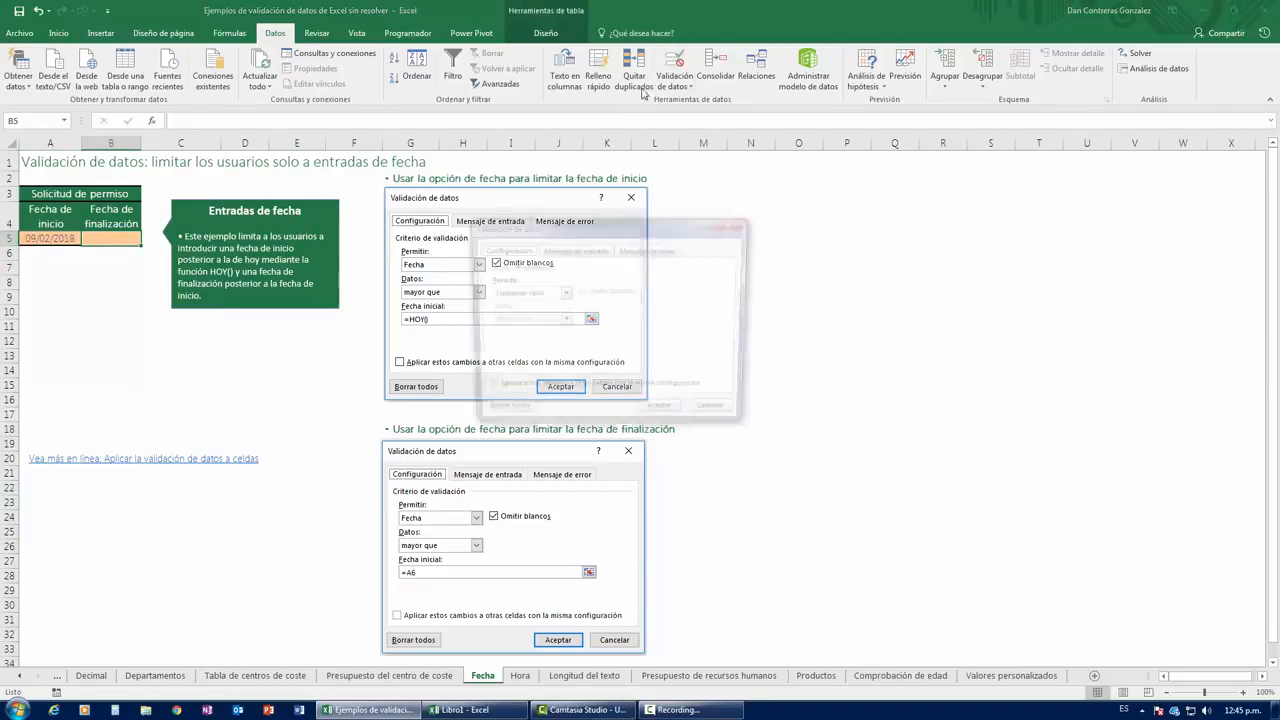
pyautogui.click(530, 293)
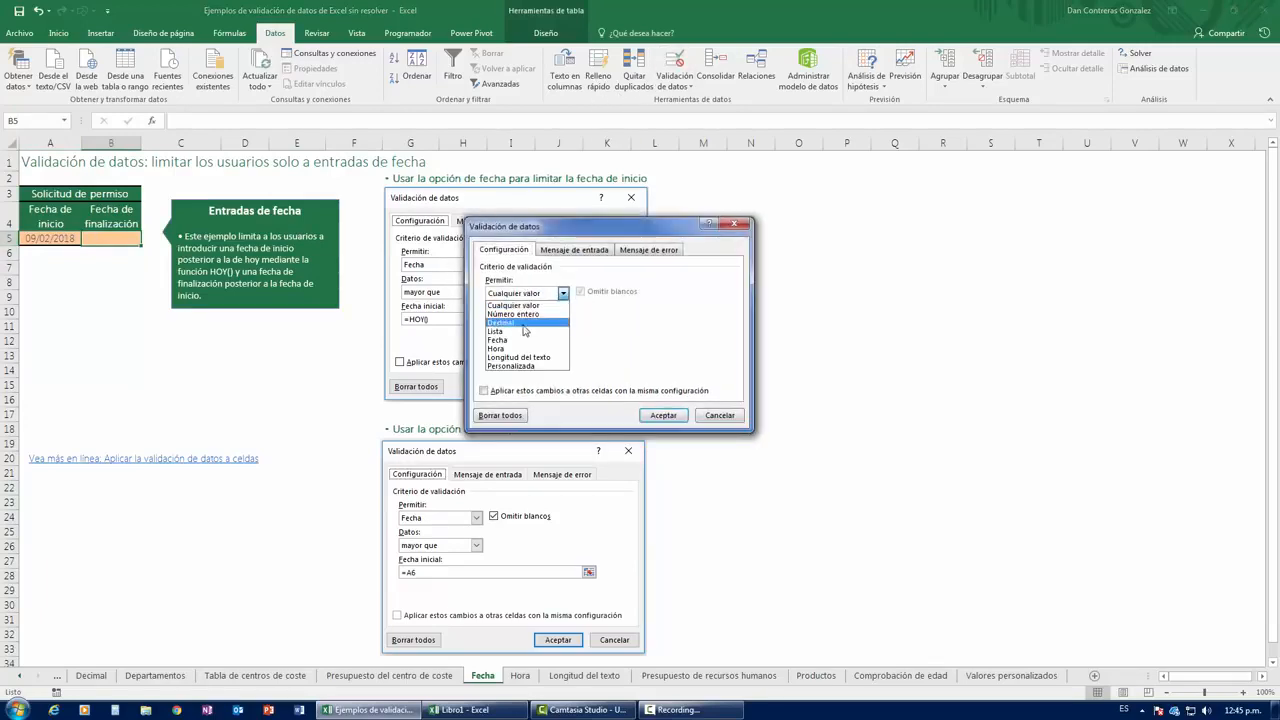
pyautogui.click(520, 339)
pyautogui.click(518, 322)
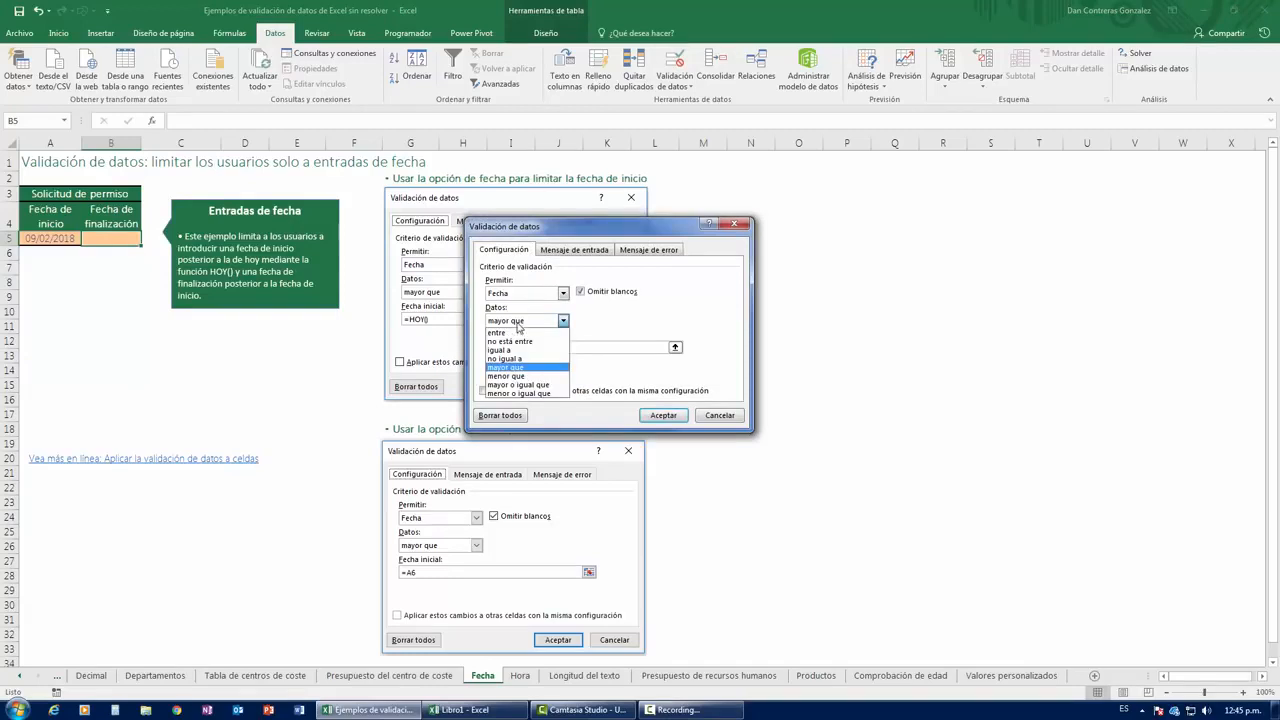
pyautogui.click(518, 368)
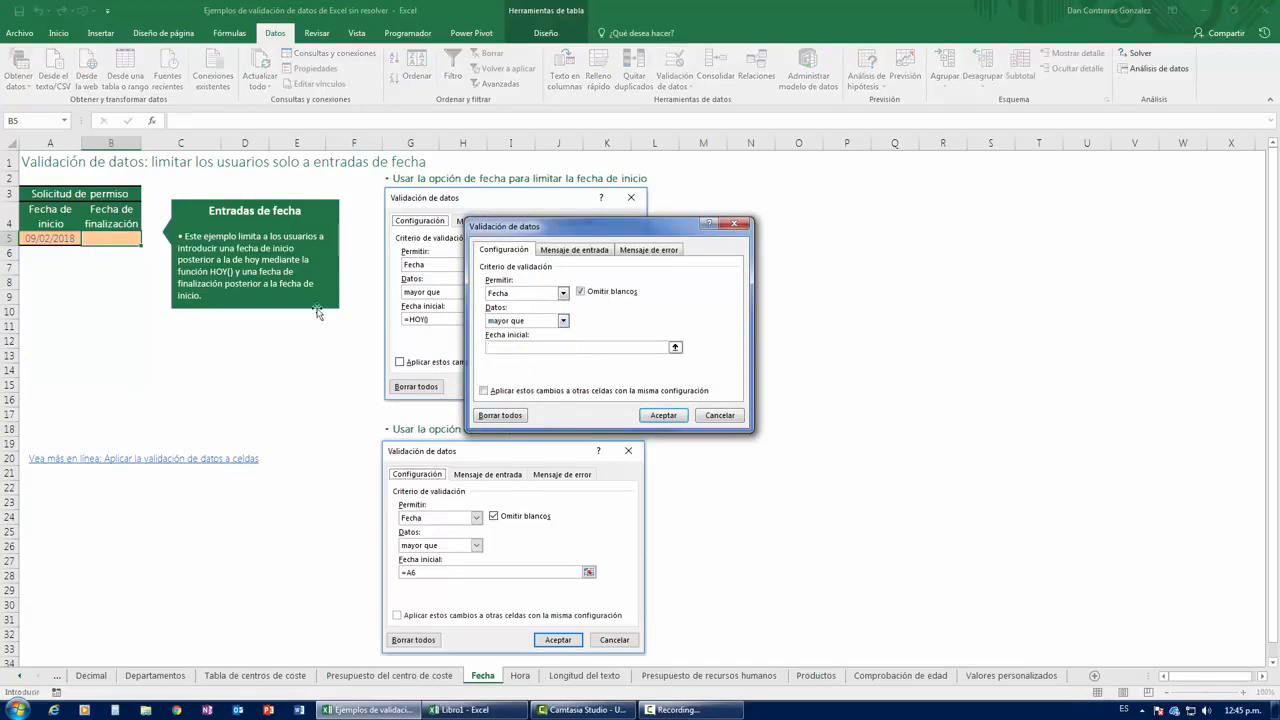
pyautogui.click(42, 240)
pyautogui.click(673, 421)
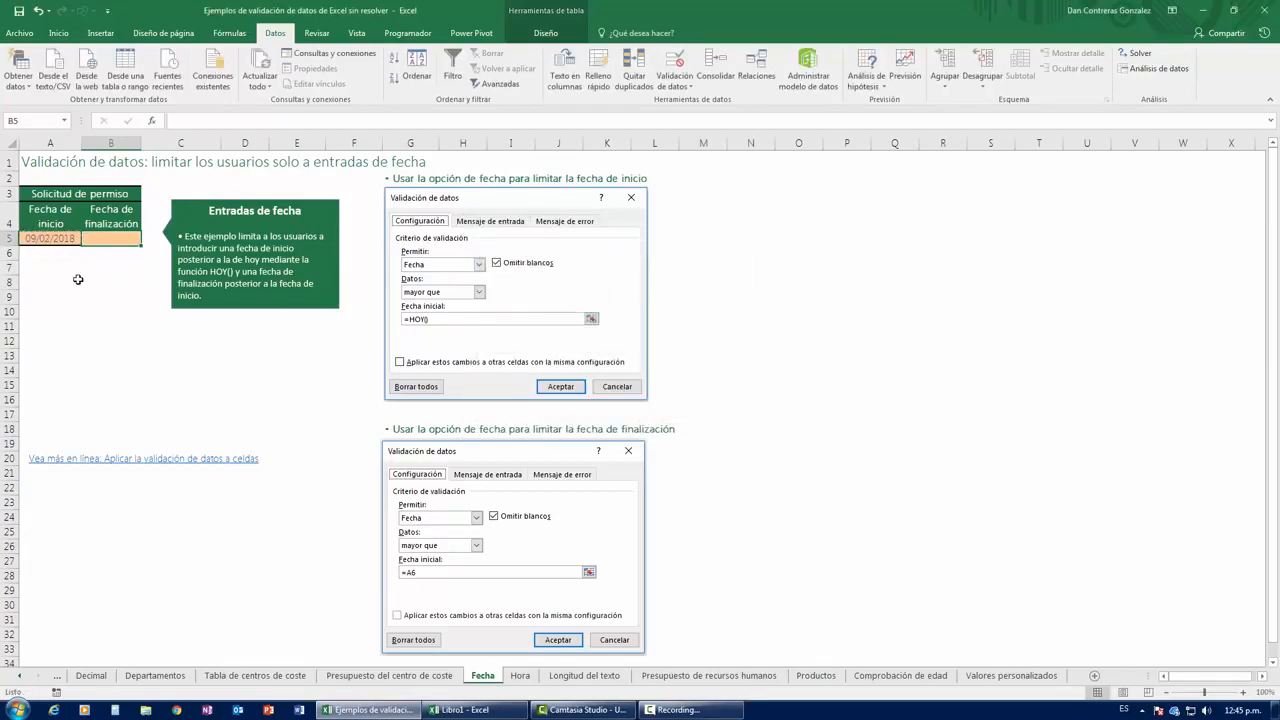
pyautogui.click(54, 240)
# Enter =A5+3 in B5 so the end date is 12/02/2018.
pyautogui.click(112, 242)
pyautogui.write('=')
pyautogui.press('Left')
pyautogui.write('+3')
pyautogui.hotkey('ctrl', 'Return')
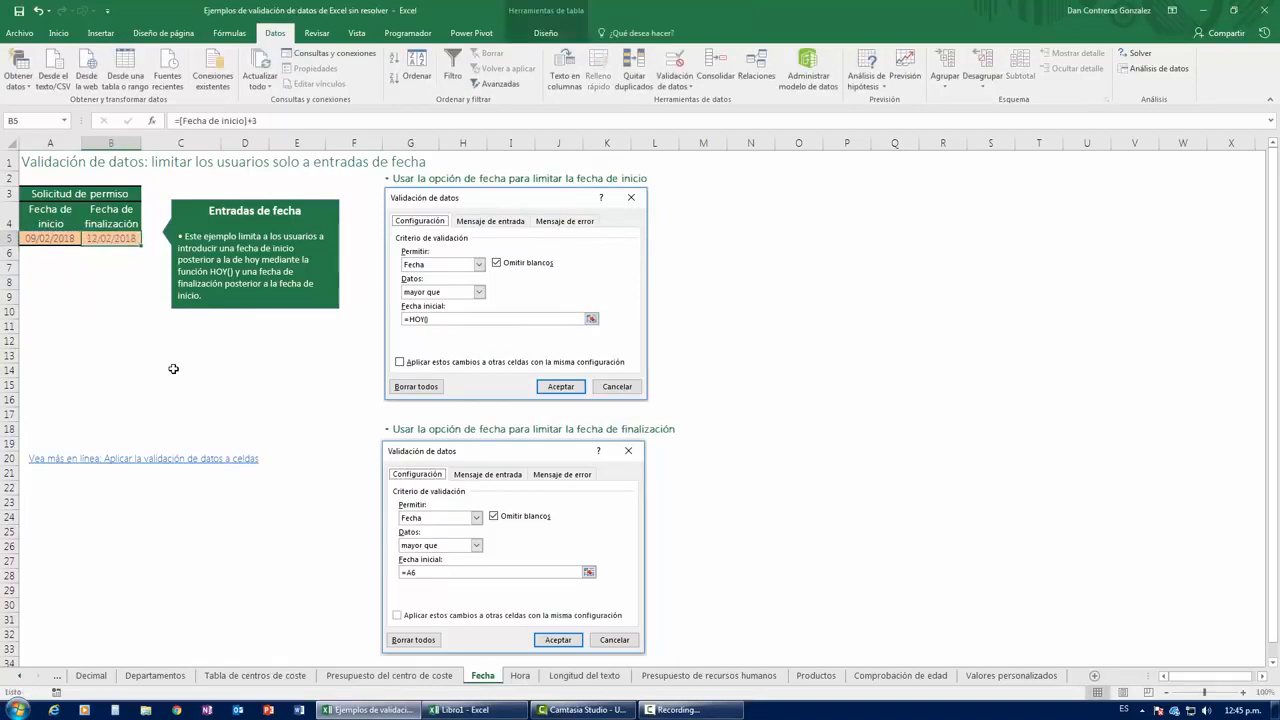
# Verify that an end date of 08/02/2018 is rejected, then switch to the Hora sheet.
pyautogui.moveTo(261, 121); pyautogui.dragTo(180, 121)
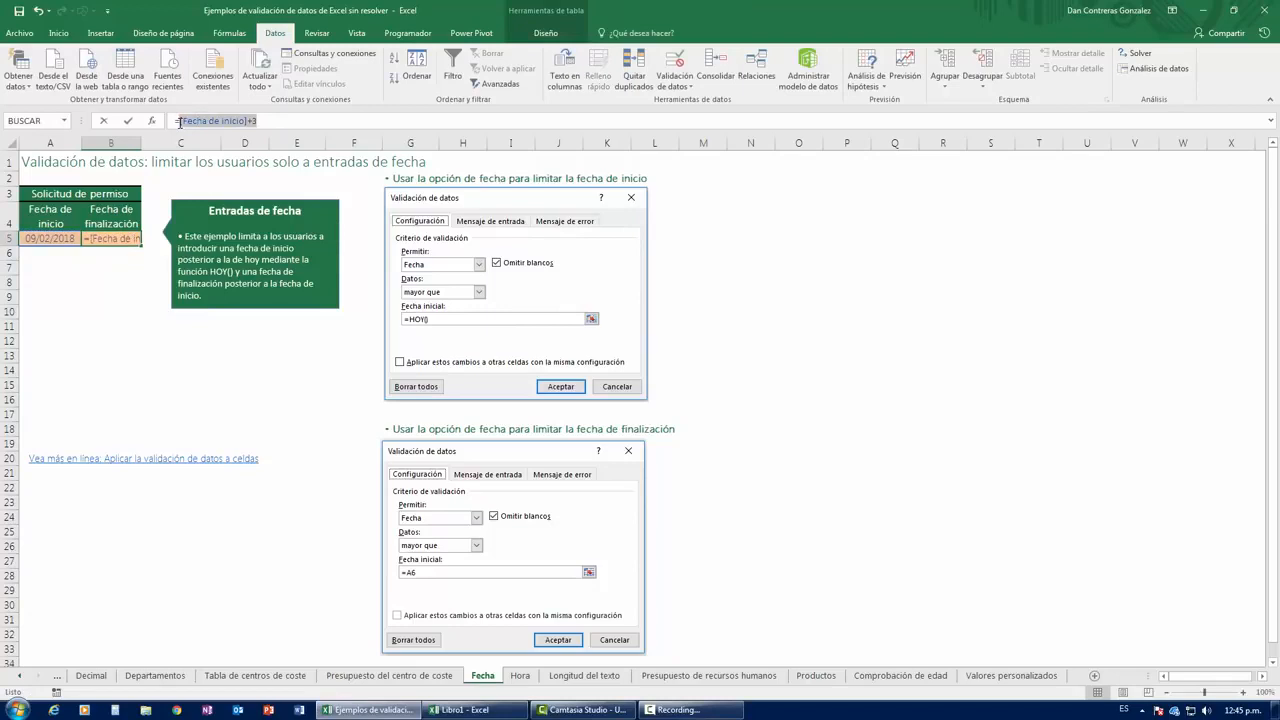
pyautogui.press('BackSpace')
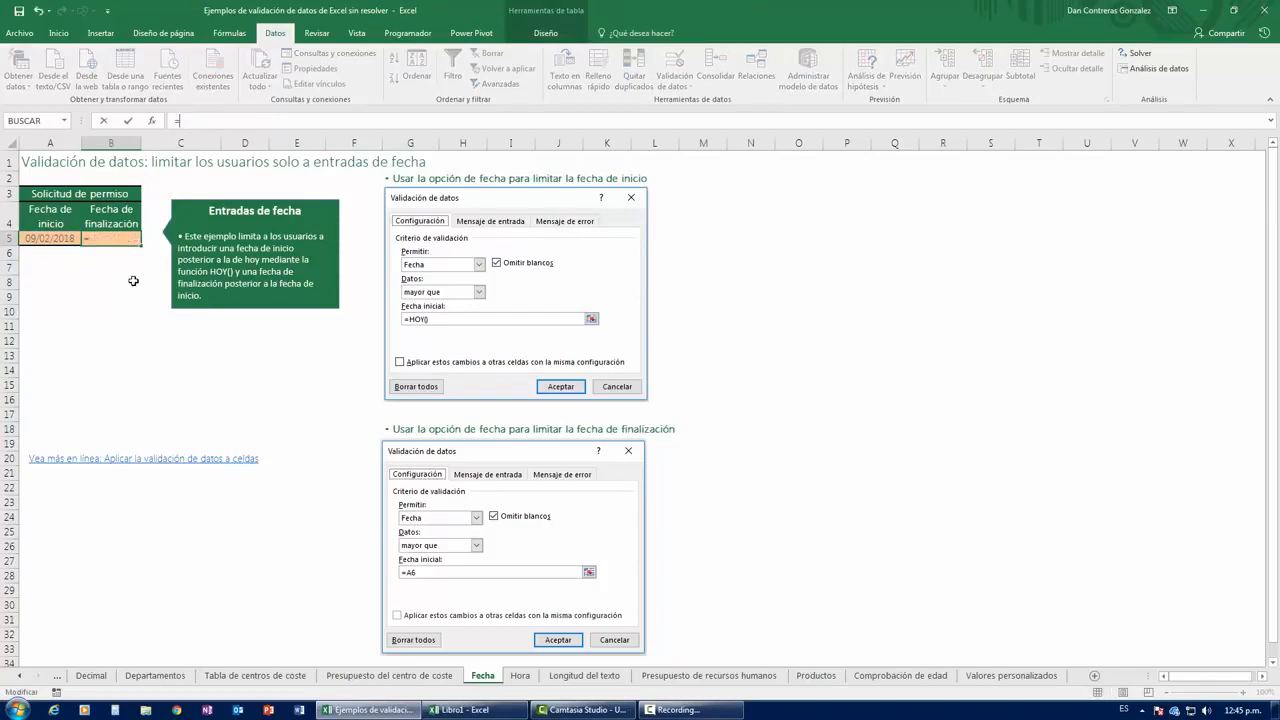
pyautogui.write('08/02/2018')
pyautogui.press('Return')
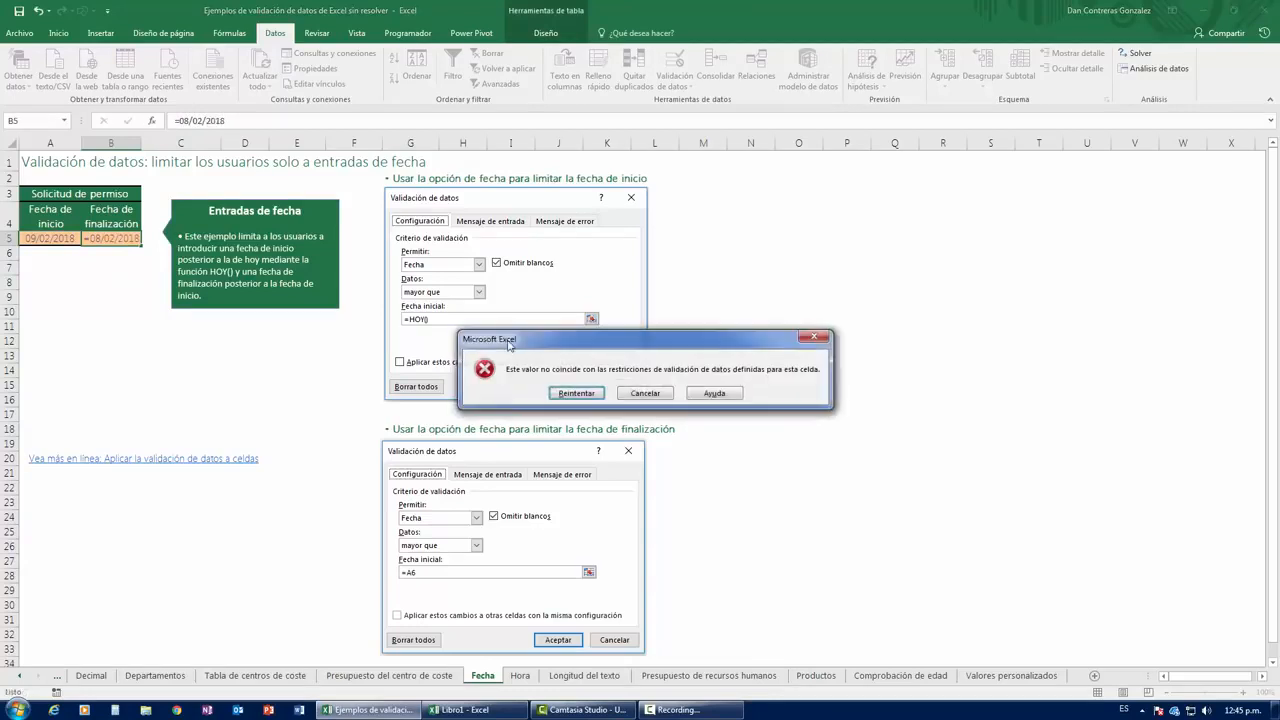
pyautogui.click(660, 399)
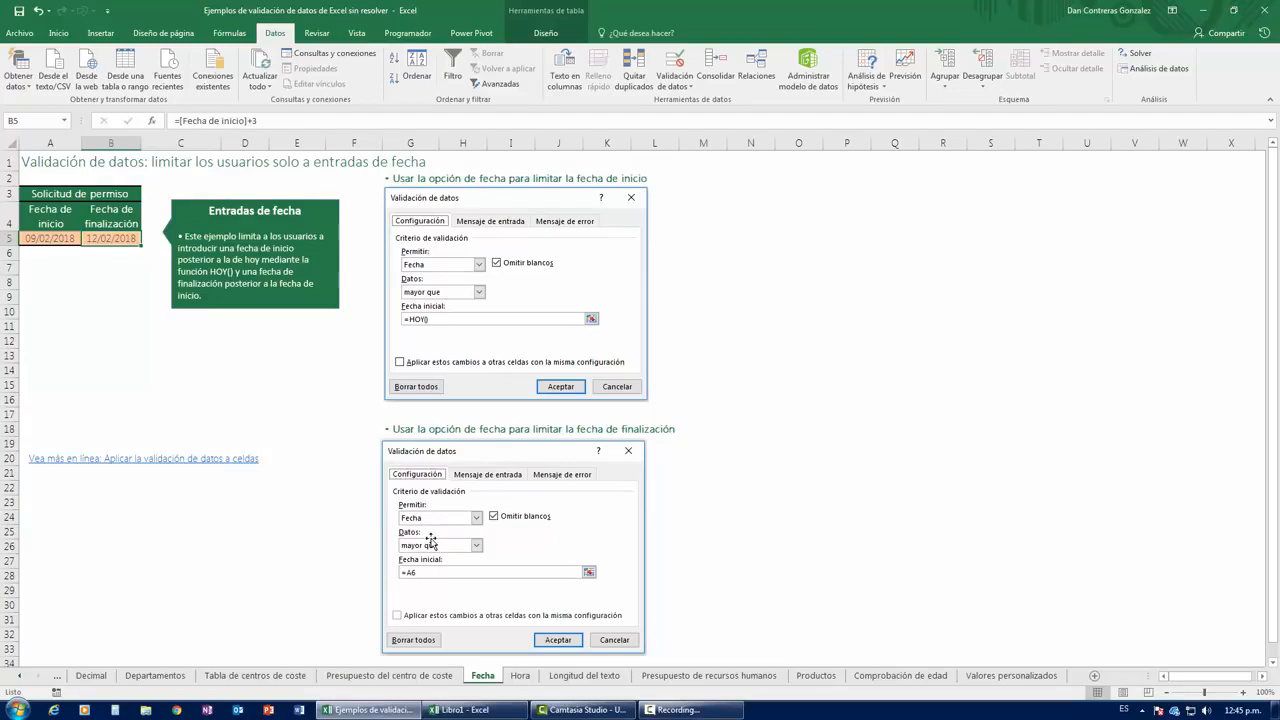
pyautogui.click(518, 675)
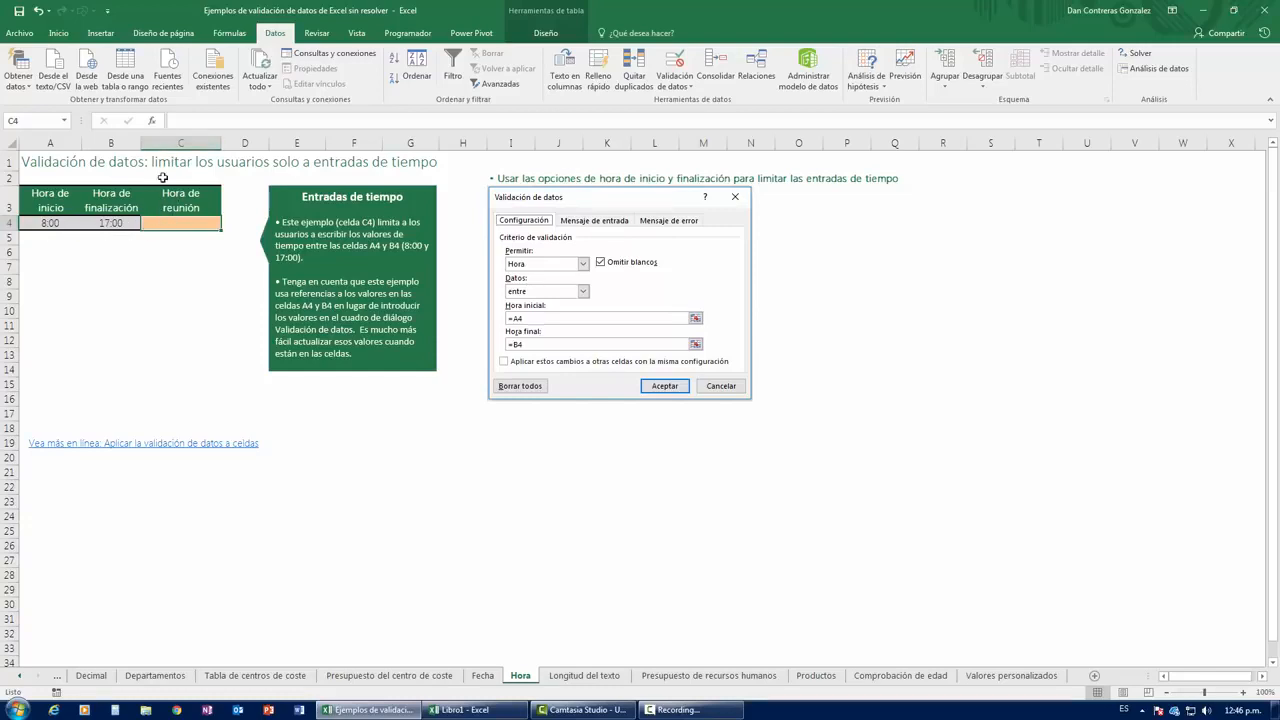
# Give C4 a Hora validation rule allowing times between =A4 and =B4.
pyautogui.click(674, 62)
pyautogui.click(521, 294)
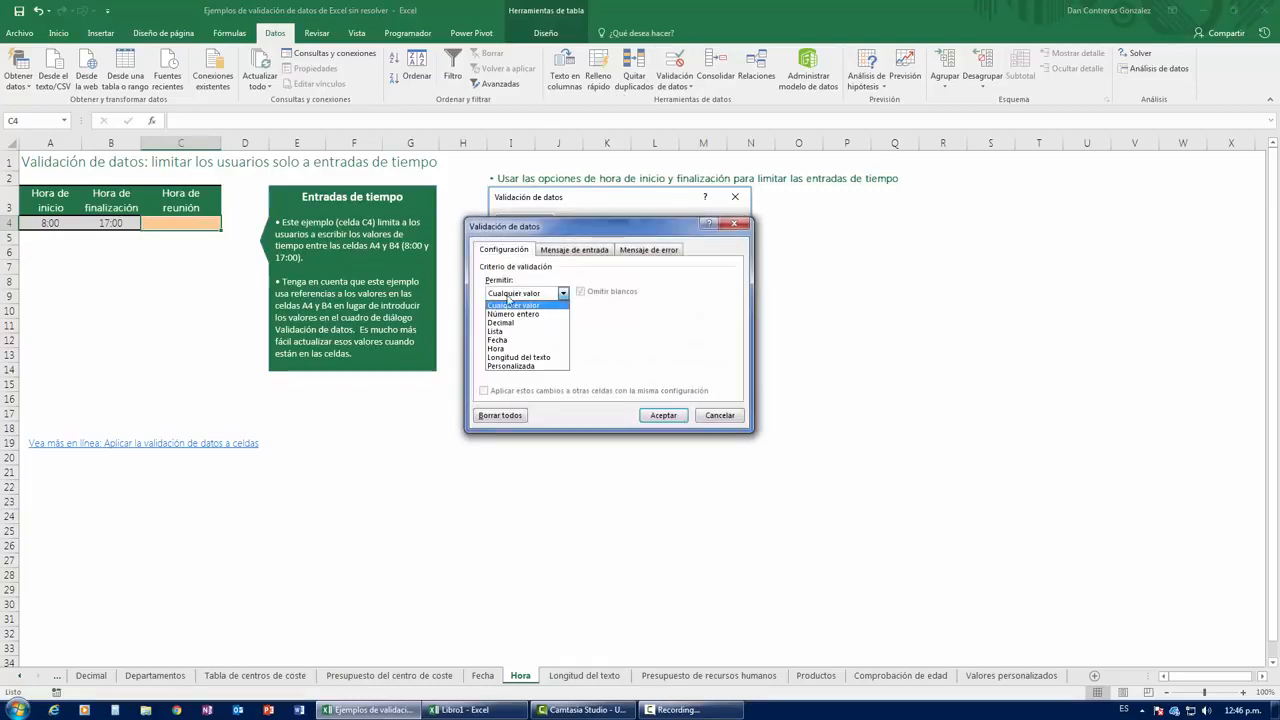
pyautogui.click(509, 349)
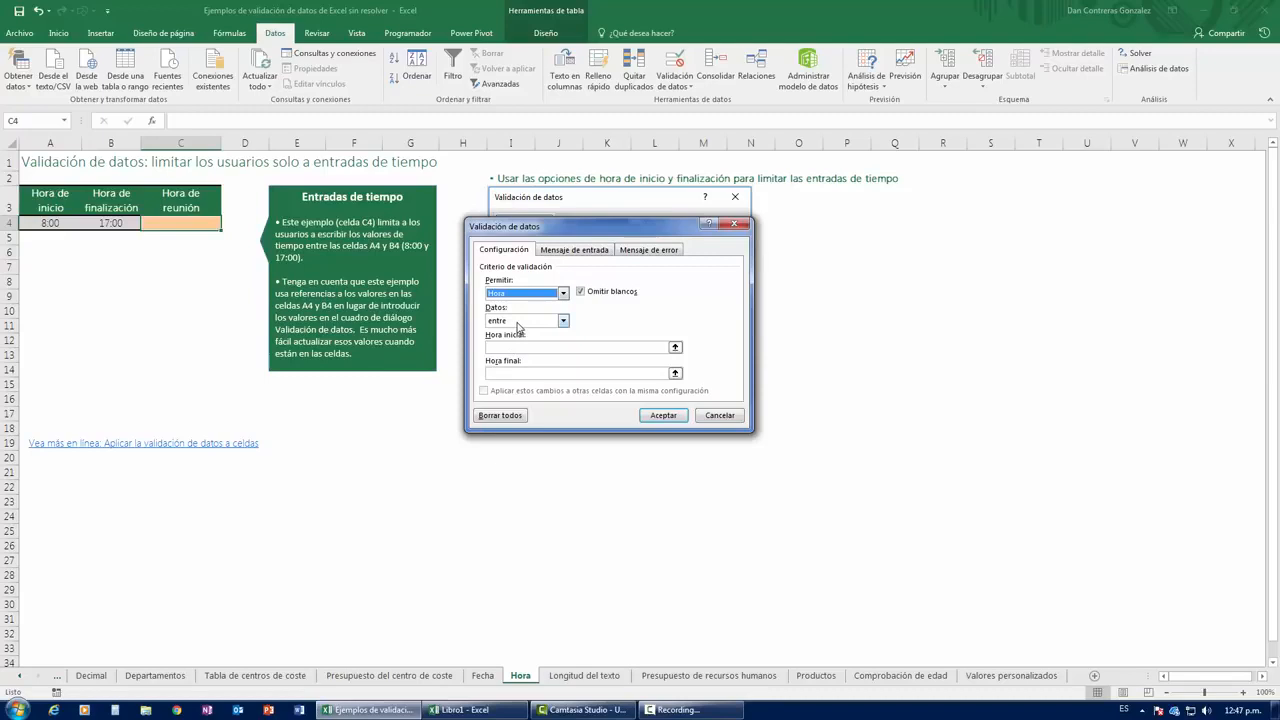
pyautogui.click(522, 346)
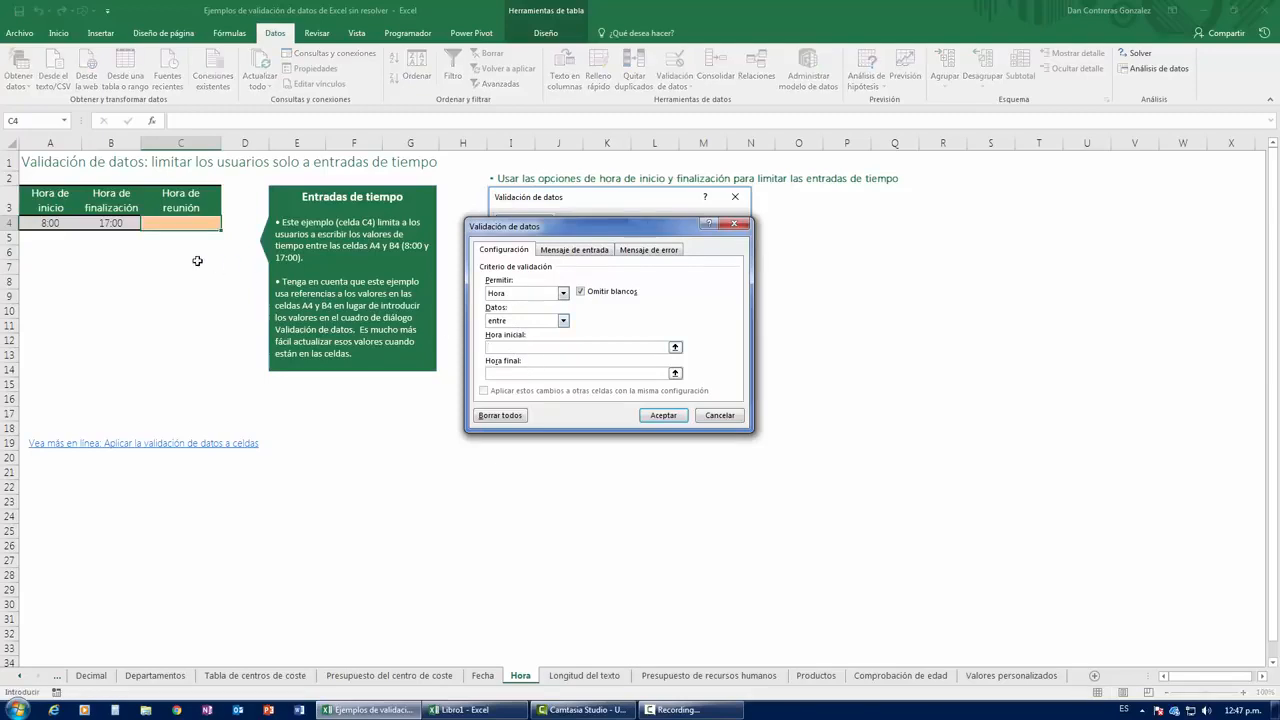
pyautogui.click(55, 224)
pyautogui.click(525, 372)
pyautogui.click(122, 226)
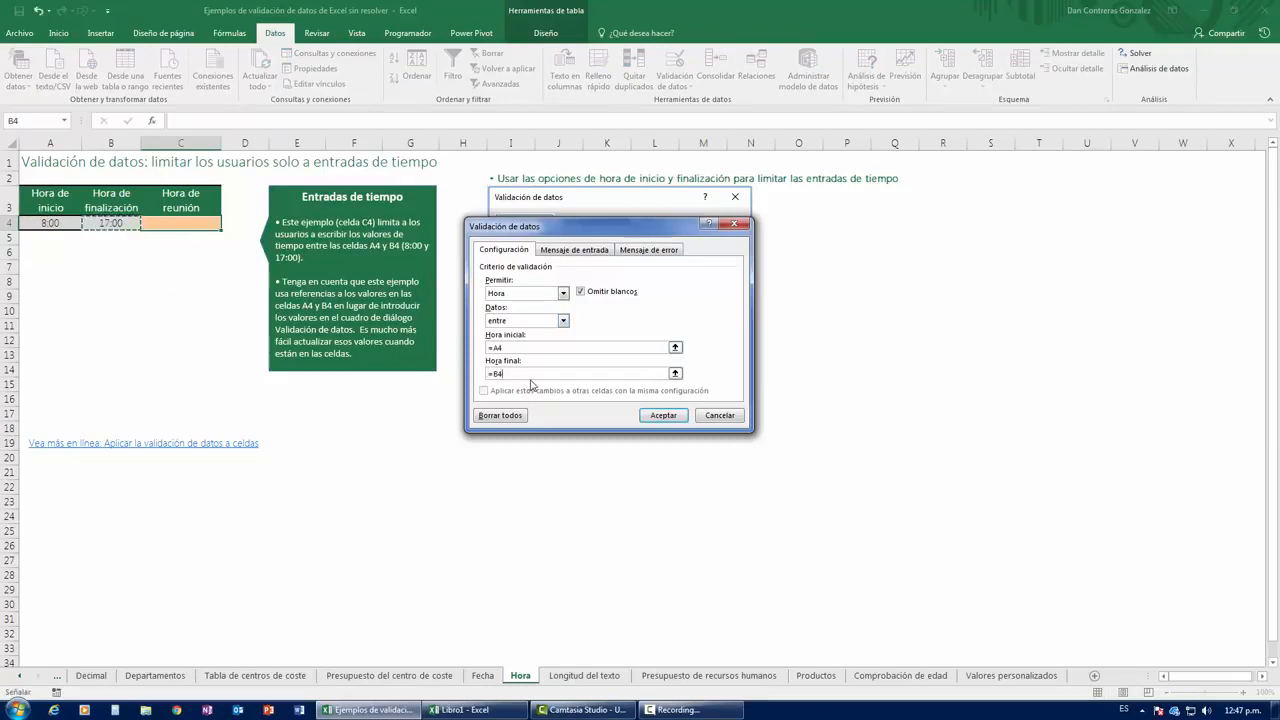
pyautogui.click(663, 415)
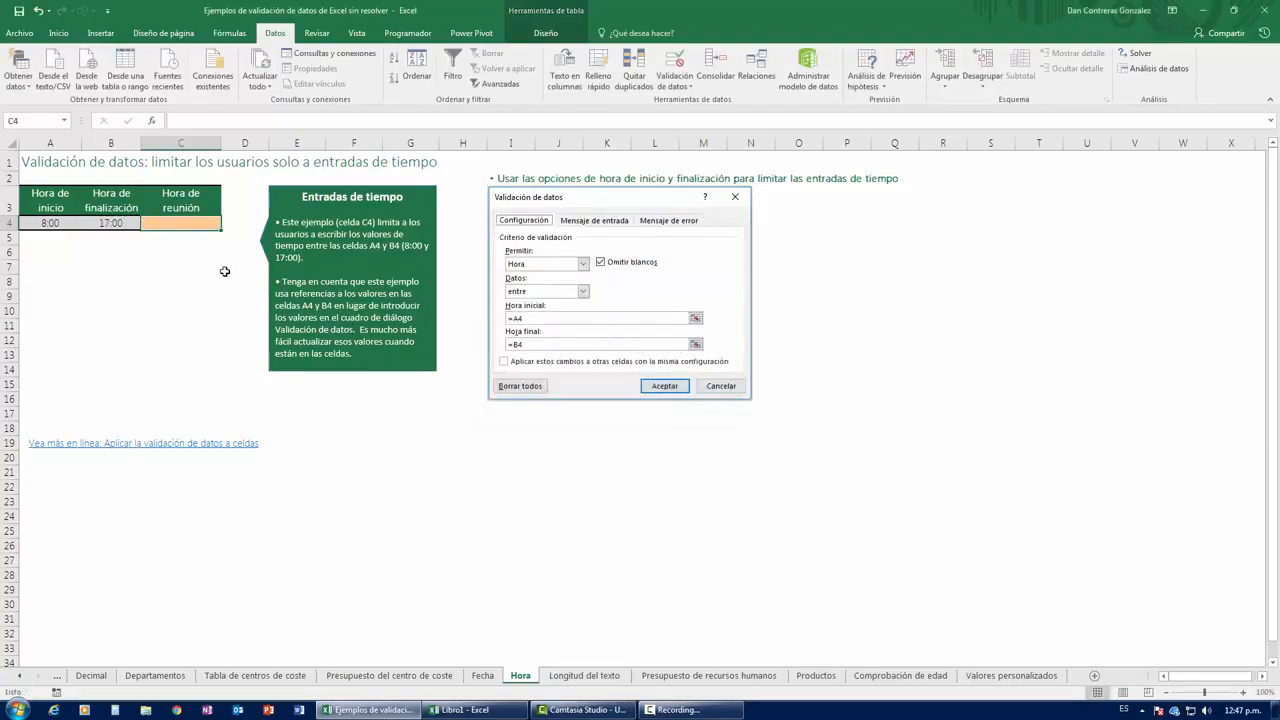
# Confirm C4 accepts 9:30, then clear the test time.
pyautogui.write('9:30')
pyautogui.press('Return')
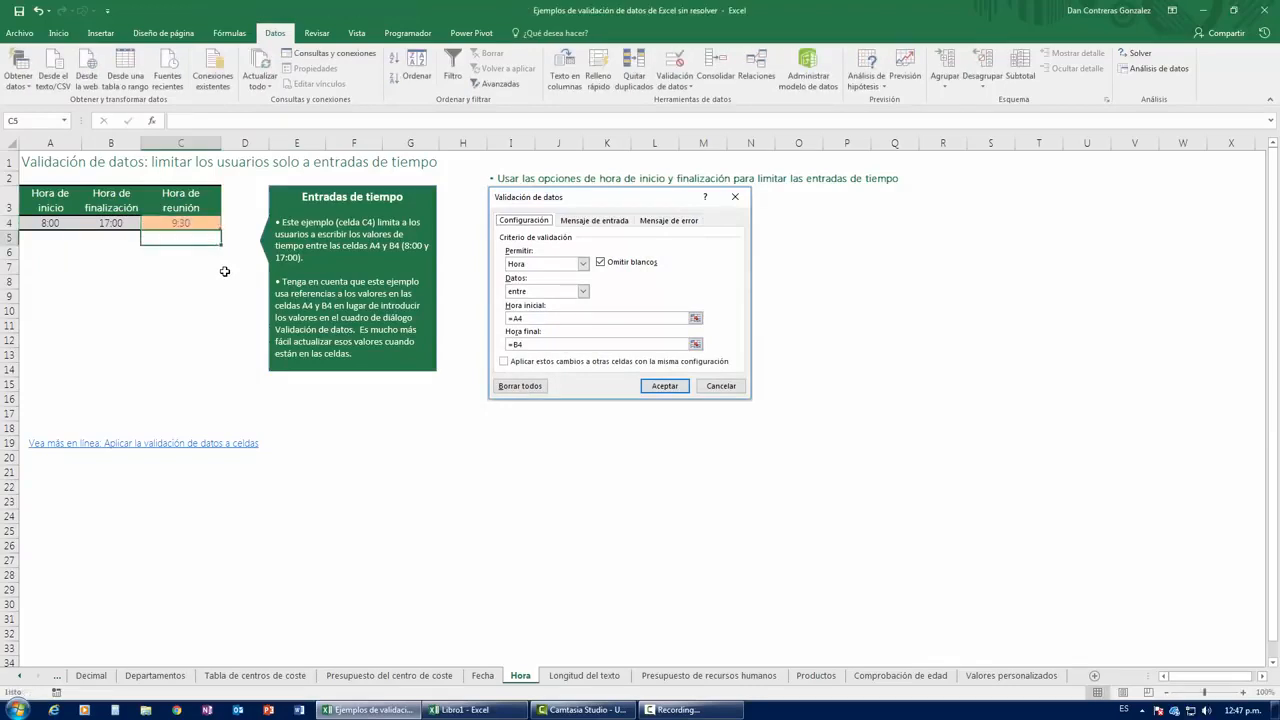
pyautogui.press('Up')
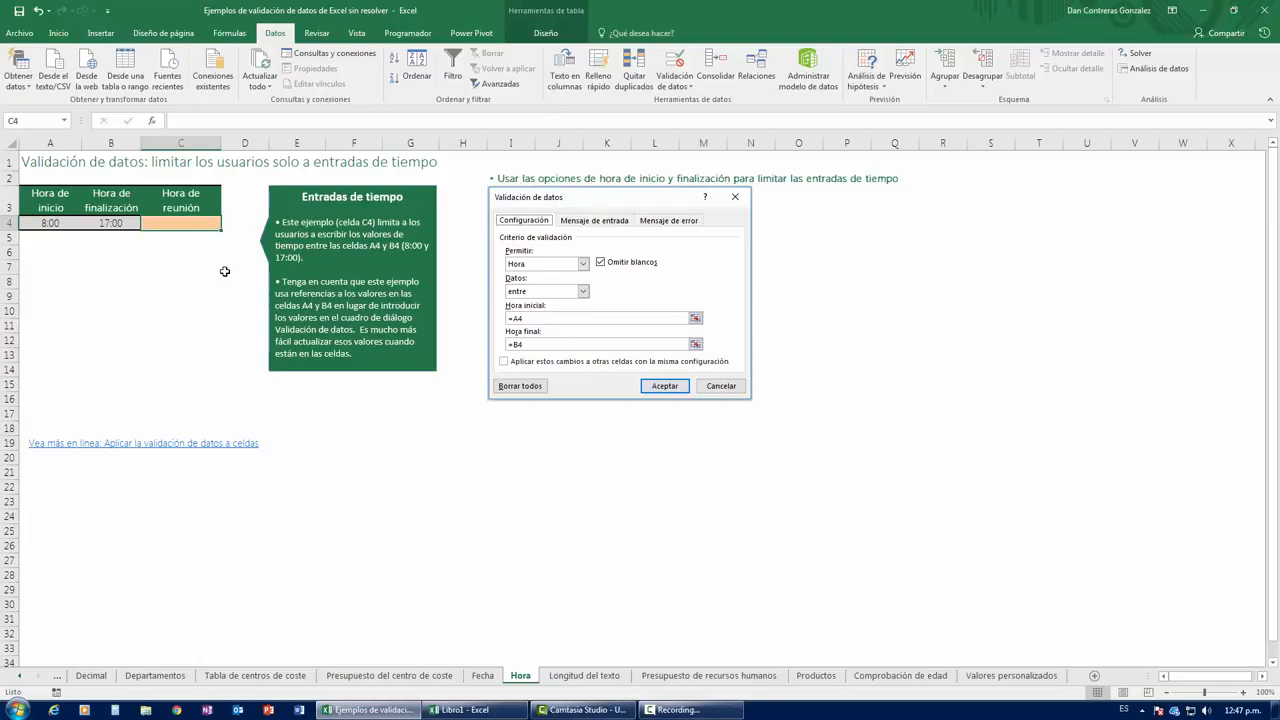
# Verify 21:00 is rejected in C4, cancel it, and move to the Longitud del texto sheet.
pyautogui.write('21:00')
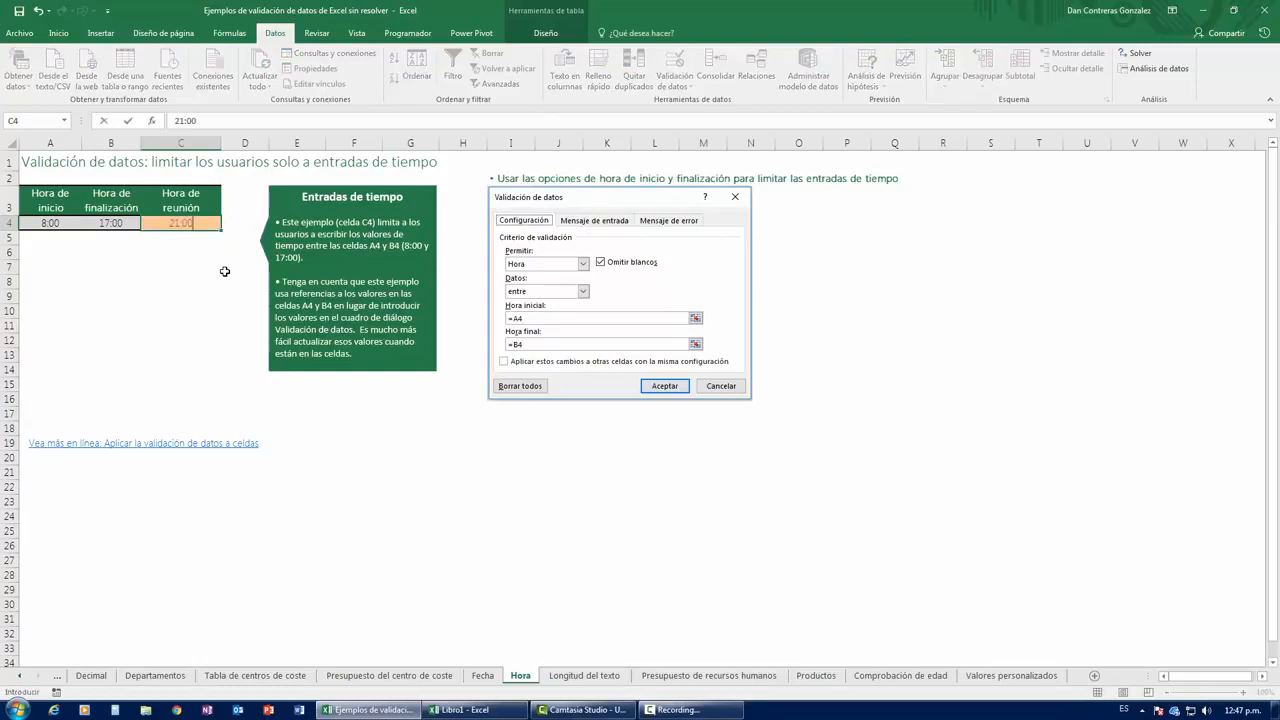
pyautogui.press('Return')
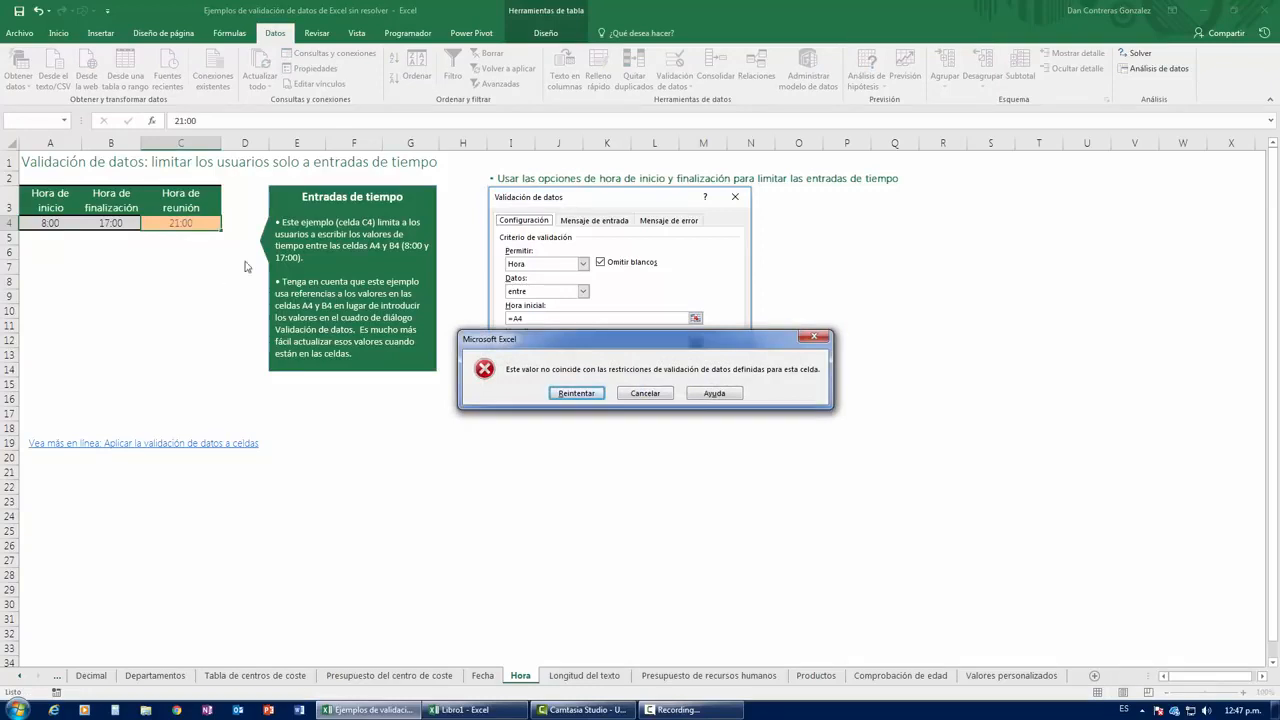
pyautogui.click(648, 393)
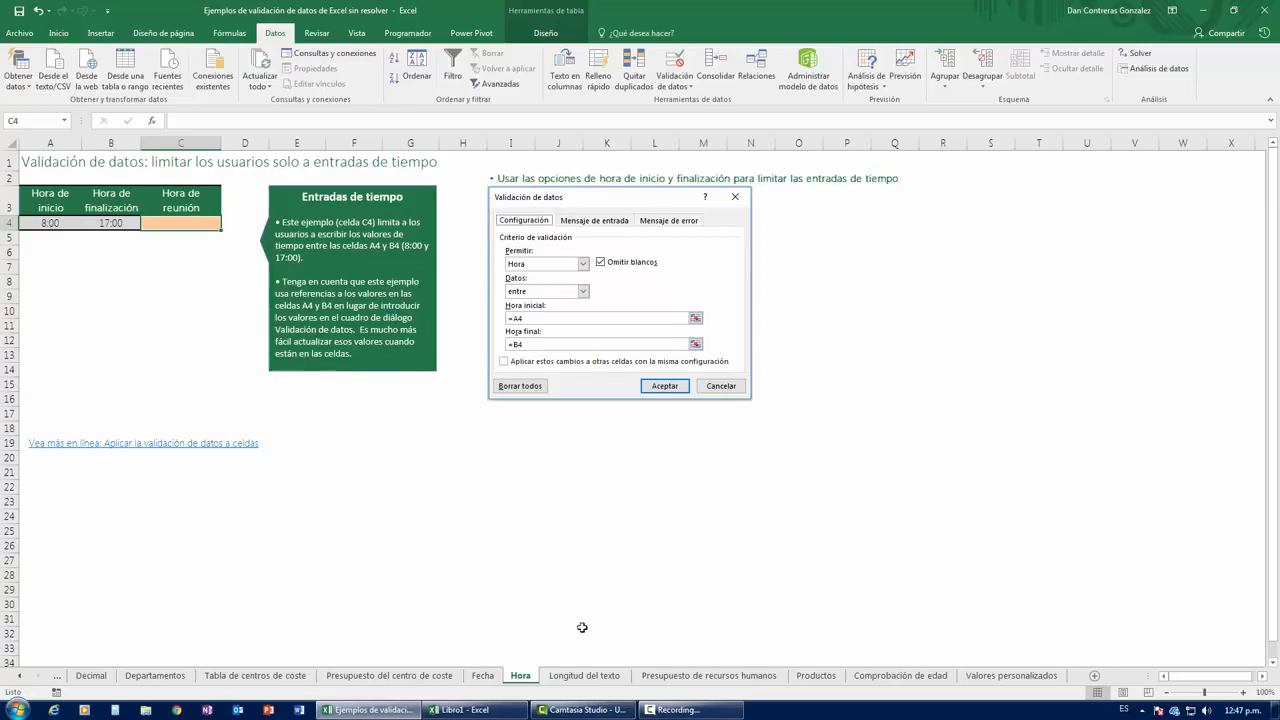
pyautogui.click(584, 675)
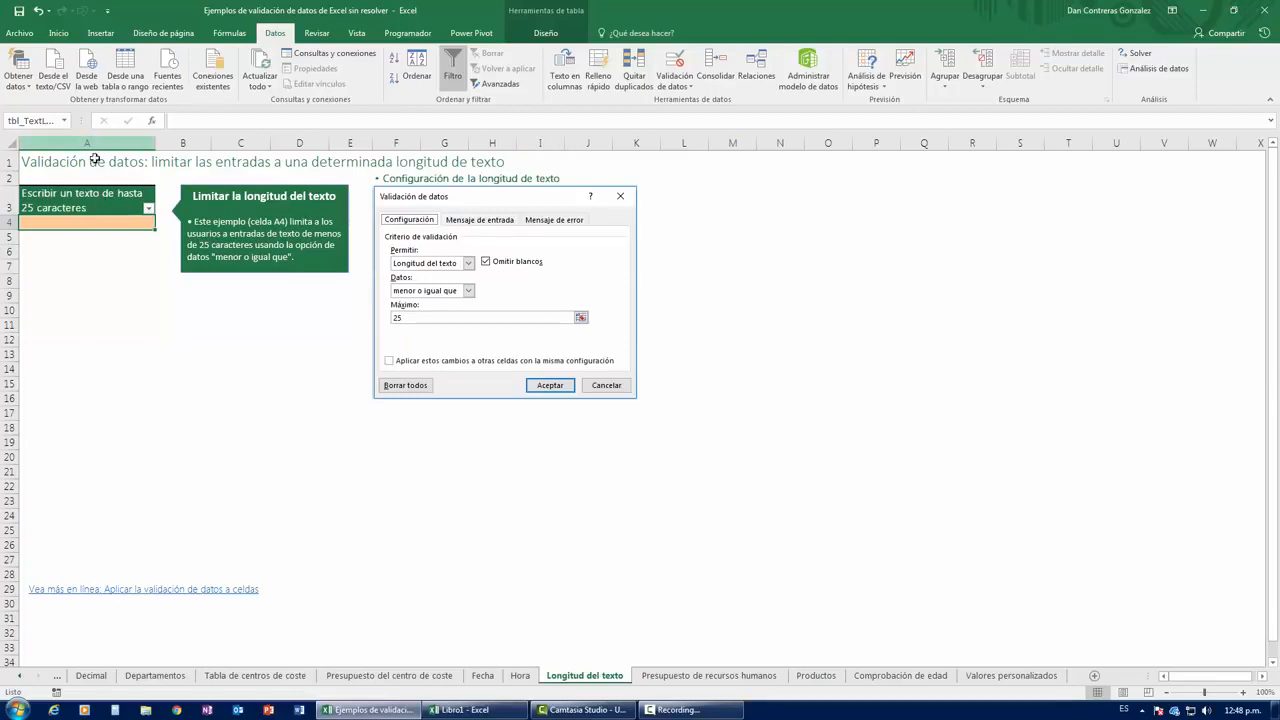
# Give A4 a Longitud del texto rule of menor o igual que, maximum 25.
pyautogui.click(674, 60)
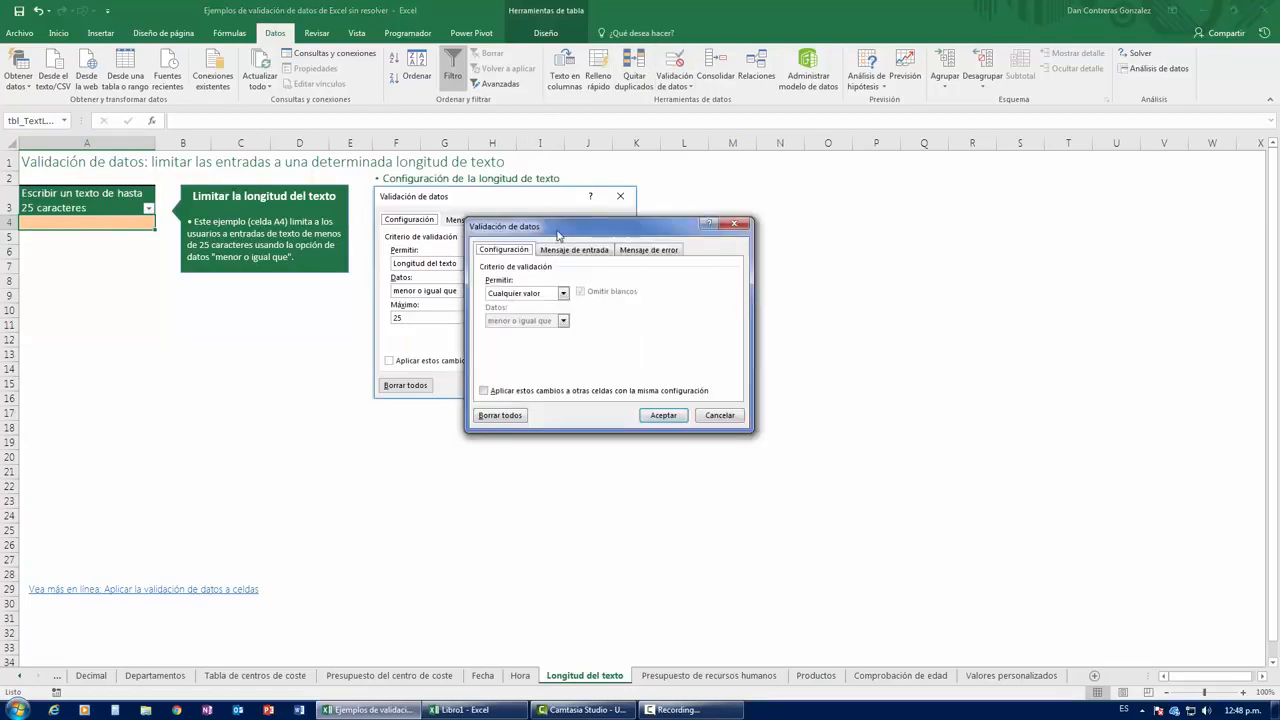
pyautogui.click(533, 294)
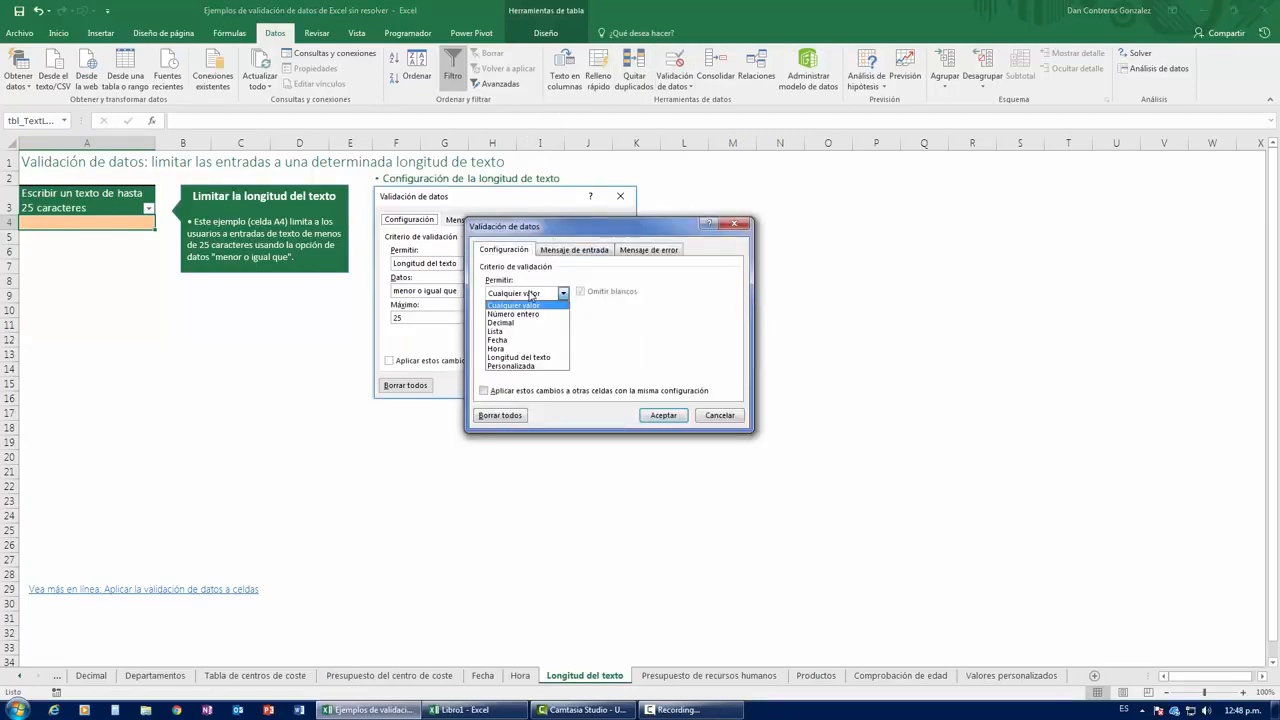
pyautogui.click(517, 358)
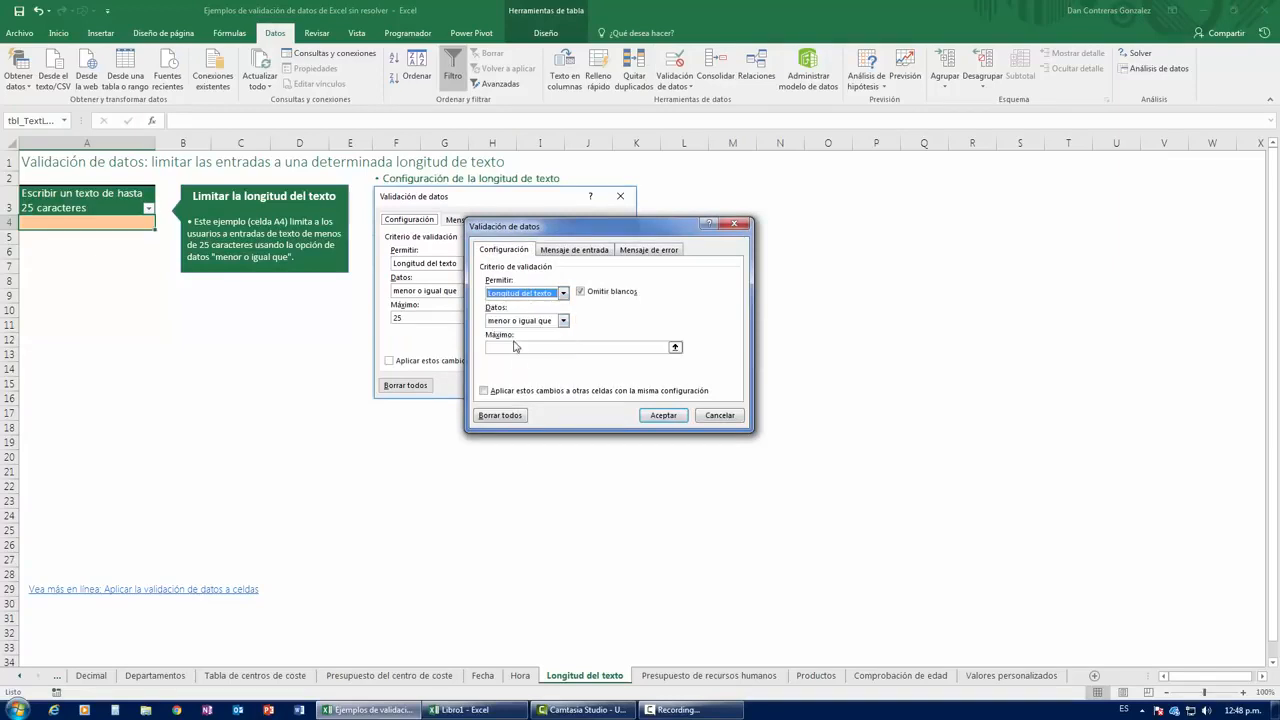
pyautogui.moveTo(521, 228); pyautogui.dragTo(498, 303)
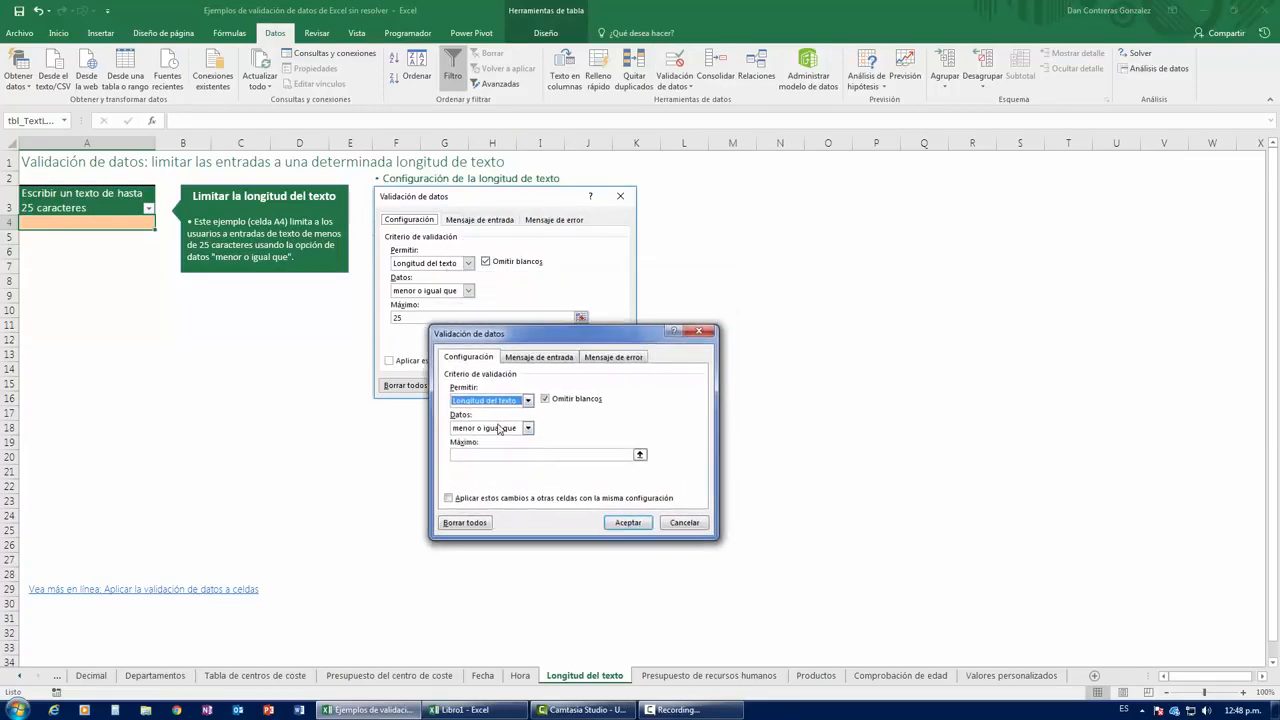
pyautogui.click(488, 454)
pyautogui.write('25')
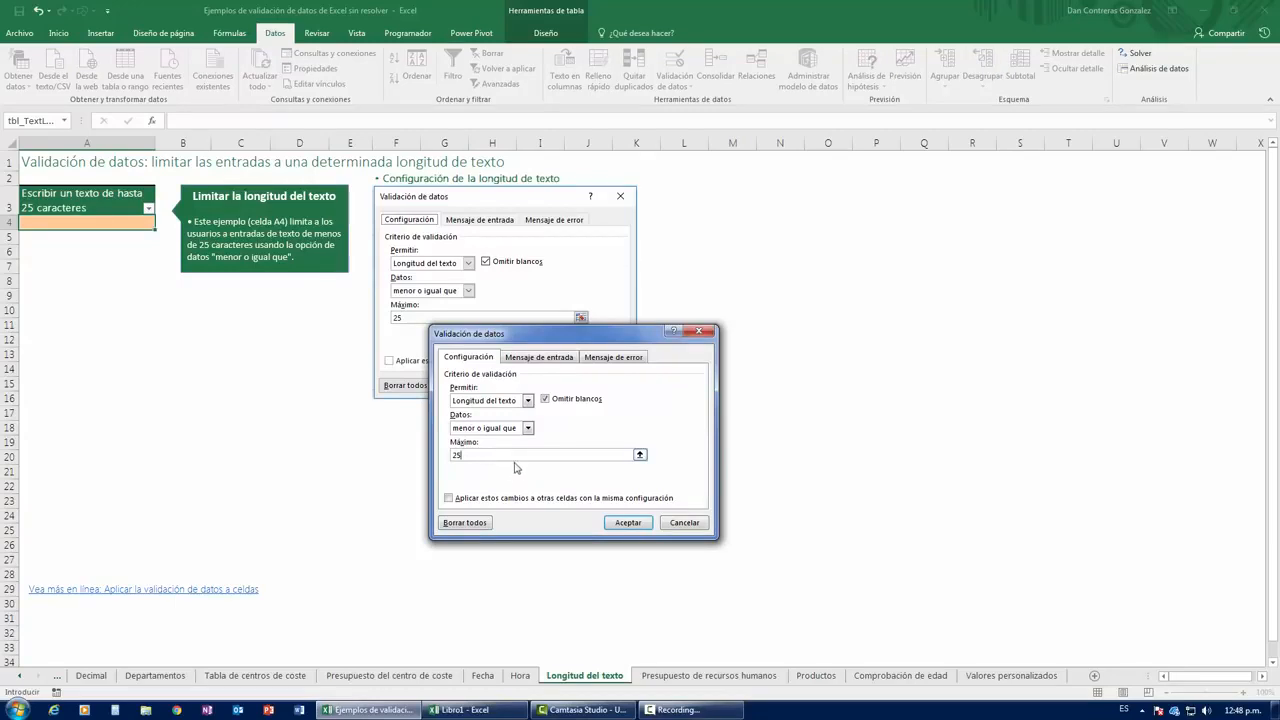
pyautogui.click(628, 522)
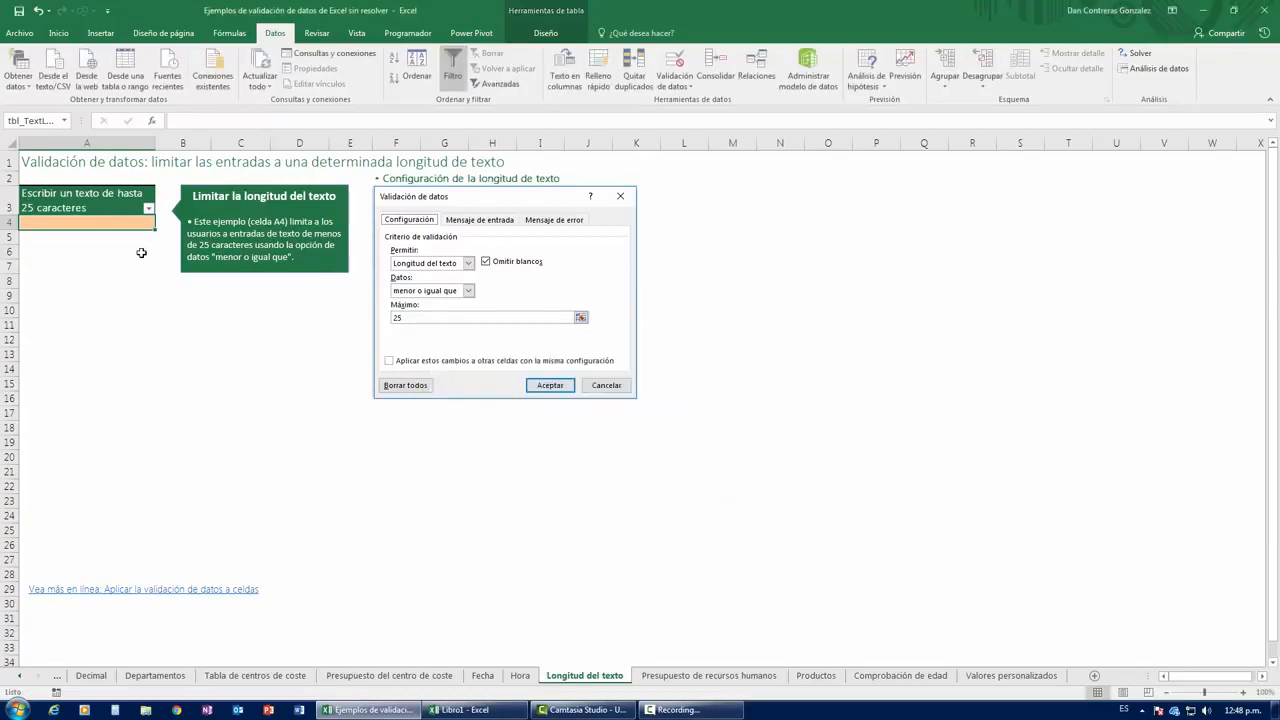
pyautogui.write('hola')
pyautogui.press('Return')
pyautogui.hotkey('ctrl', 'z')
pyautogui.write('Hola ayer')
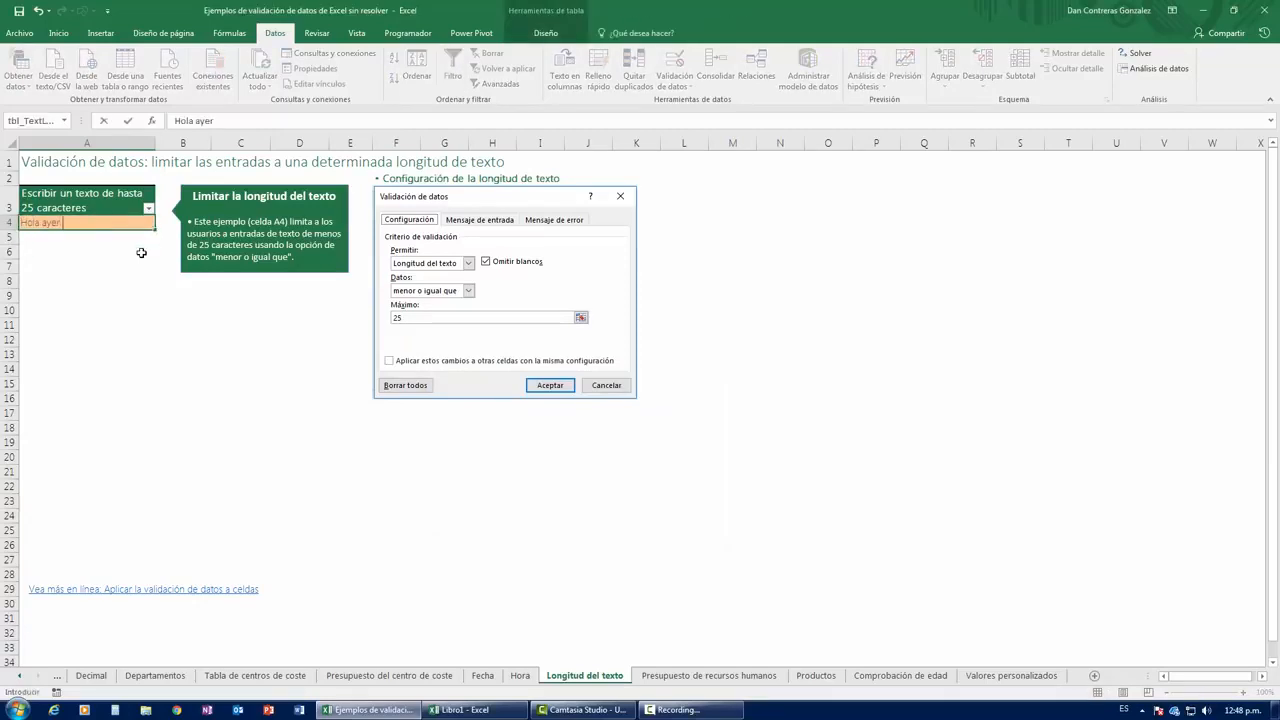
pyautogui.write(' iba por la call y m')
pyautogui.press('BackSpace')
pyautogui.press('BackSpace')
pyautogui.press('BackSpace')
pyautogui.press('BackSpace')
pyautogui.write('e y me')
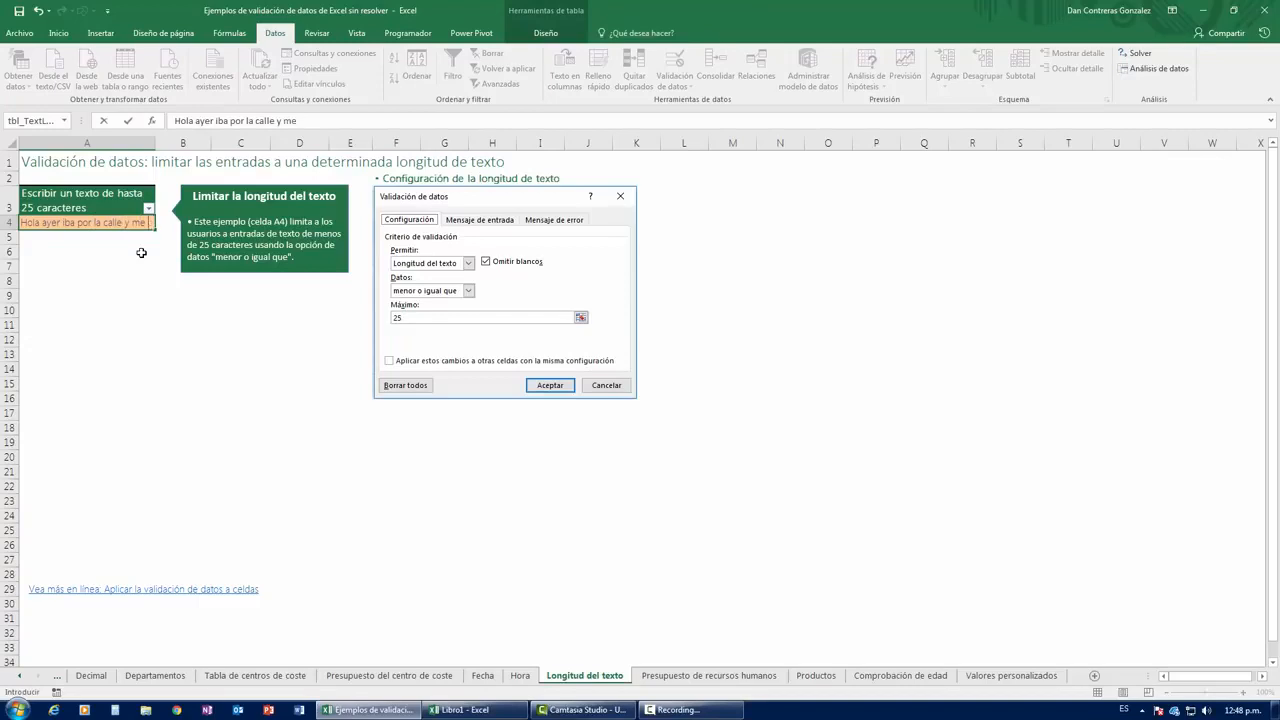
pyautogui.write(' tope con un semaforo')
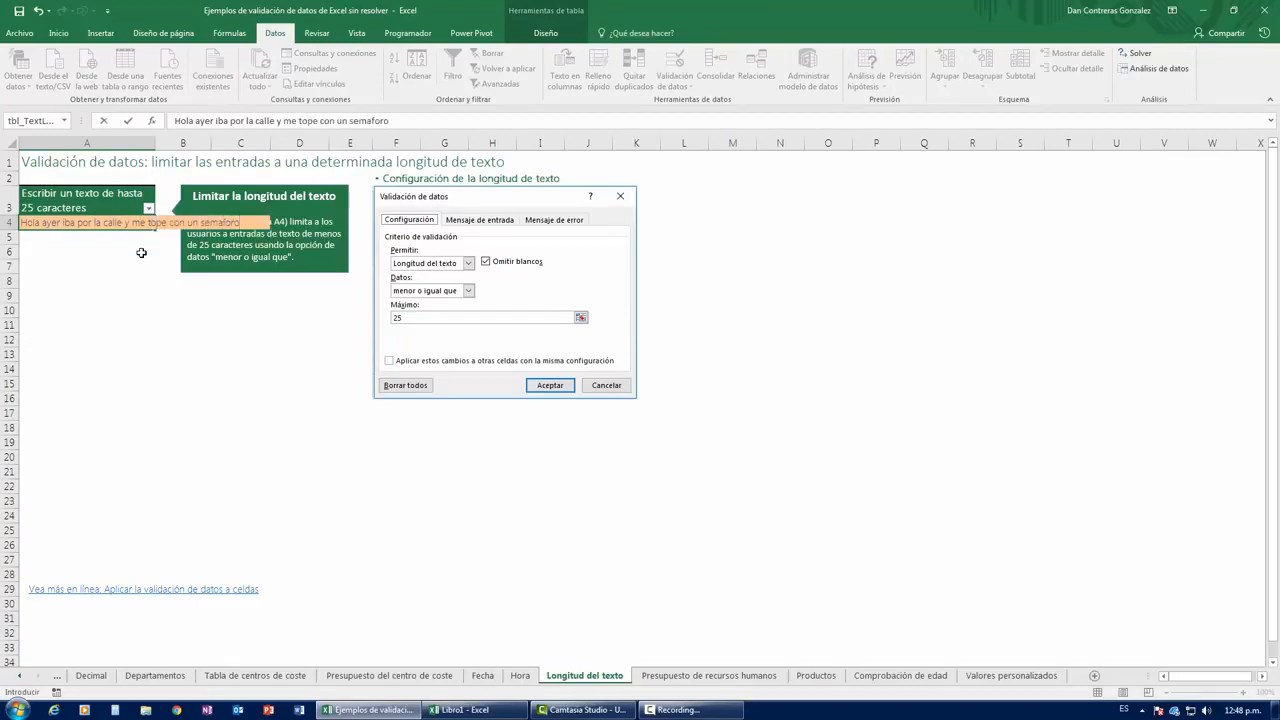
pyautogui.press('Return')
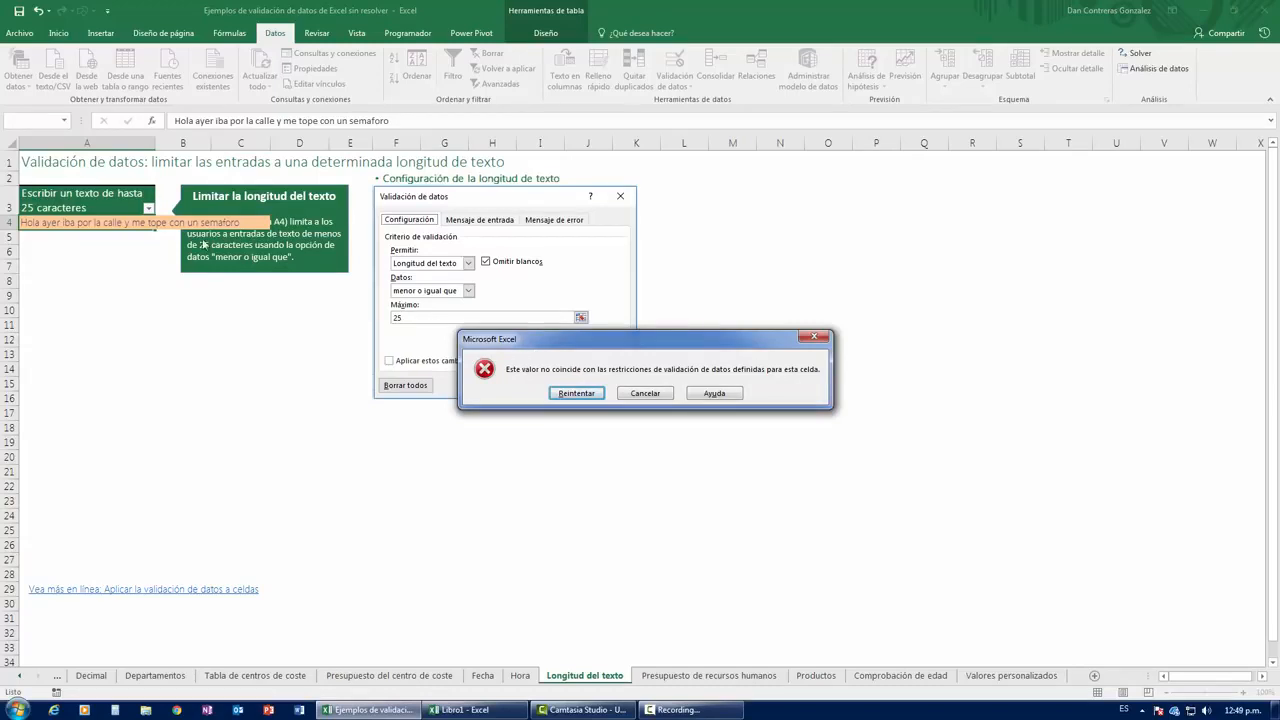
pyautogui.click(648, 395)
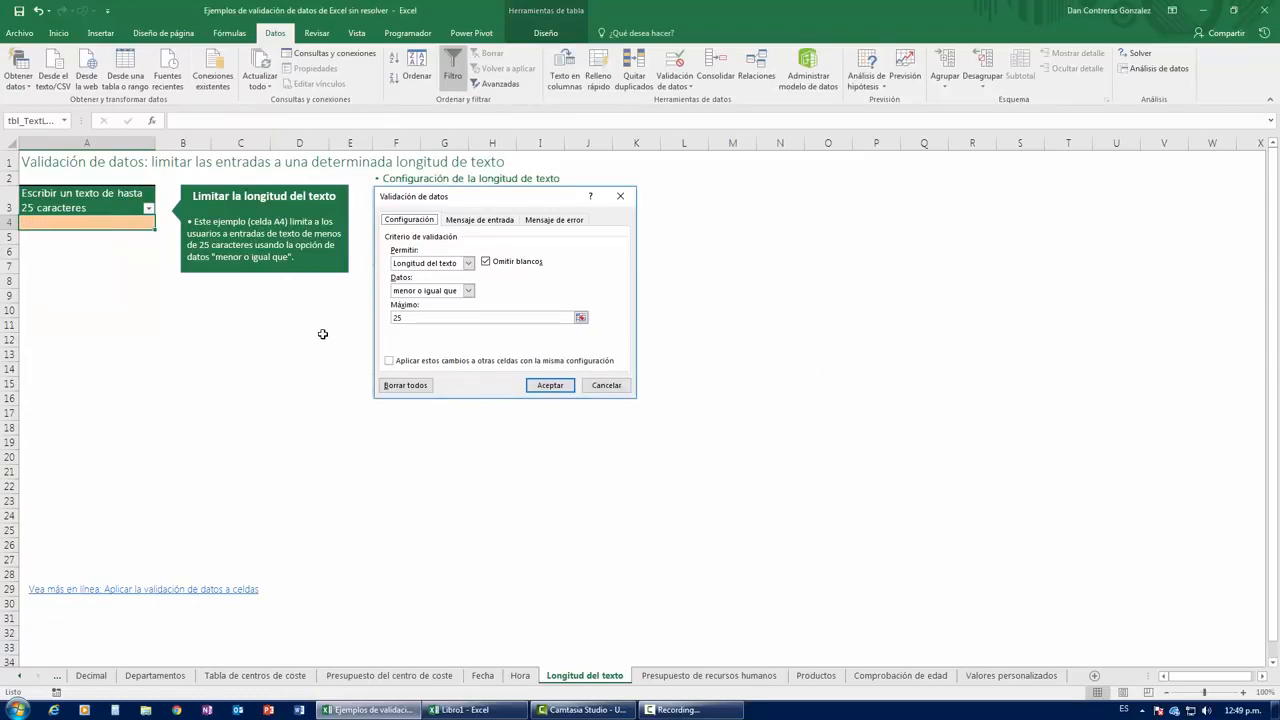
pyautogui.write('123456')
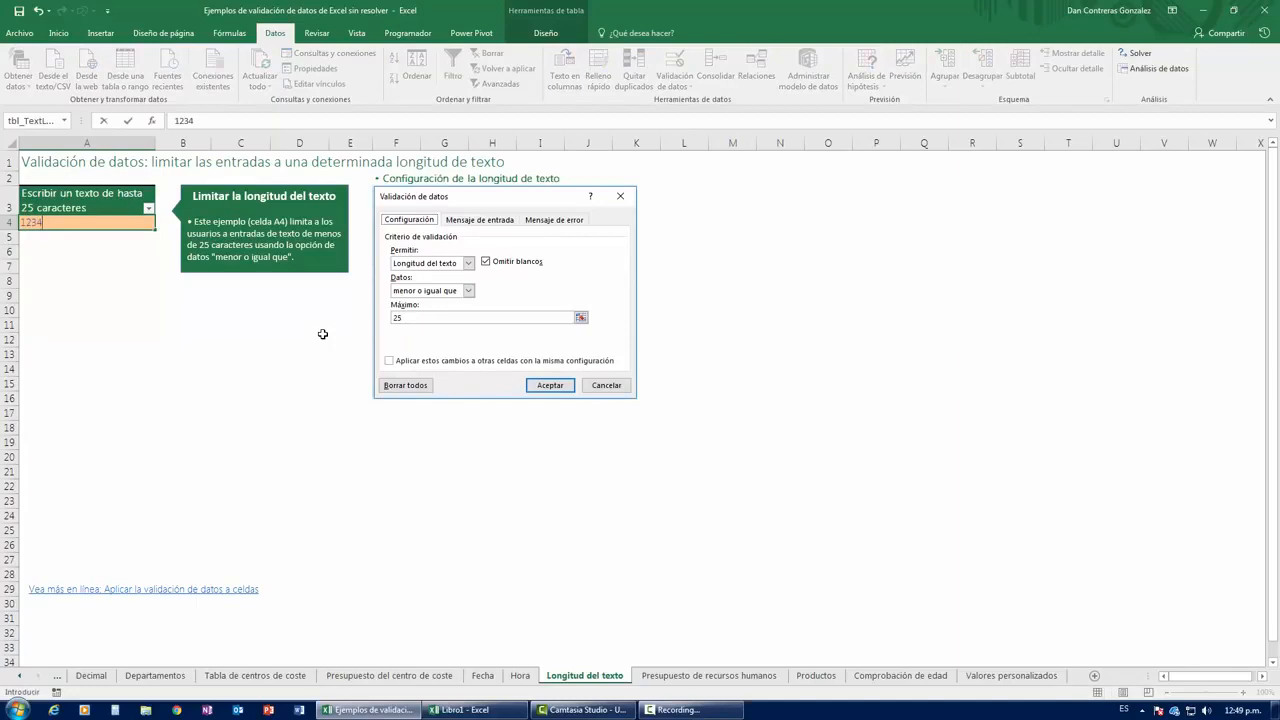
pyautogui.write('78912345678912345')
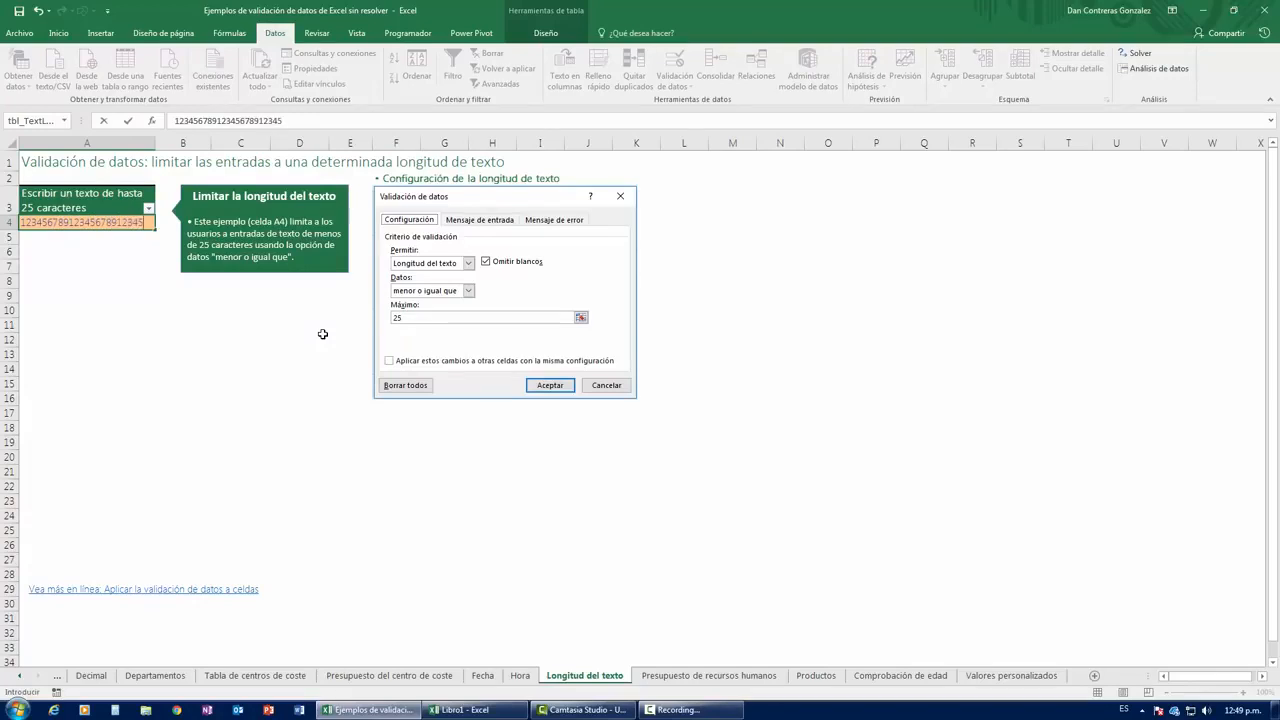
pyautogui.write('6789123456789')
pyautogui.press('Return')
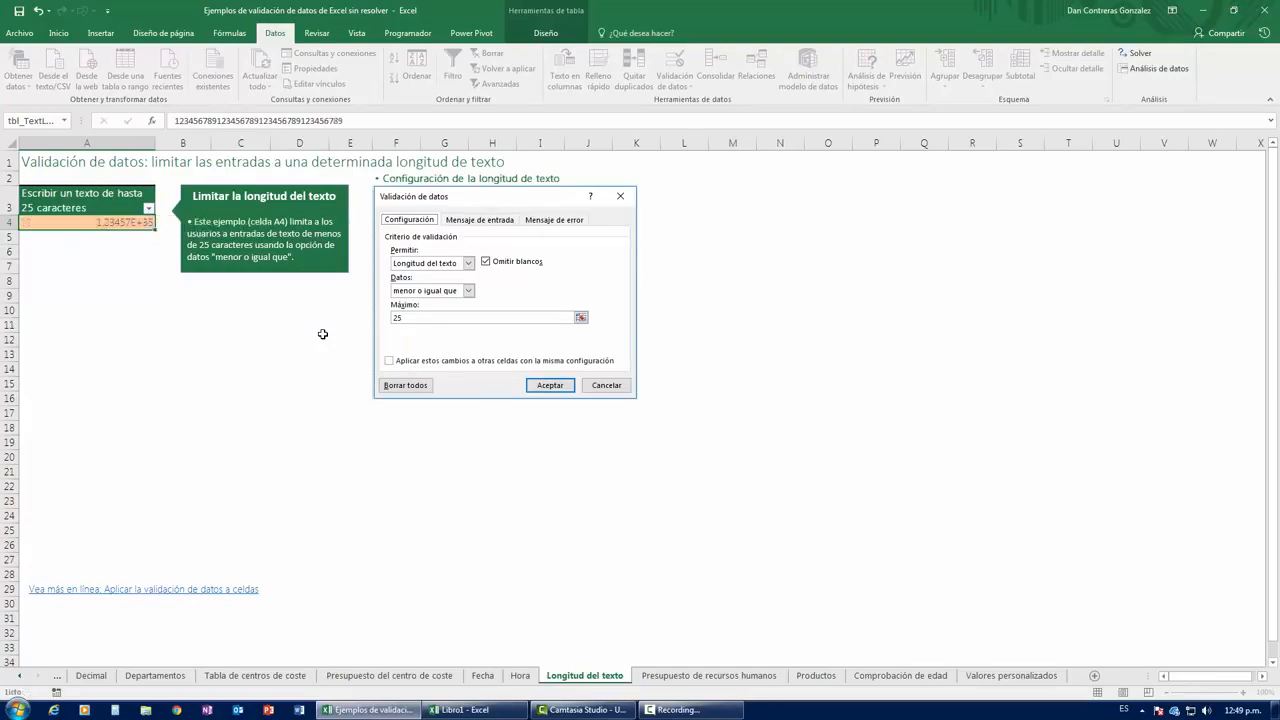
pyautogui.click(113, 221)
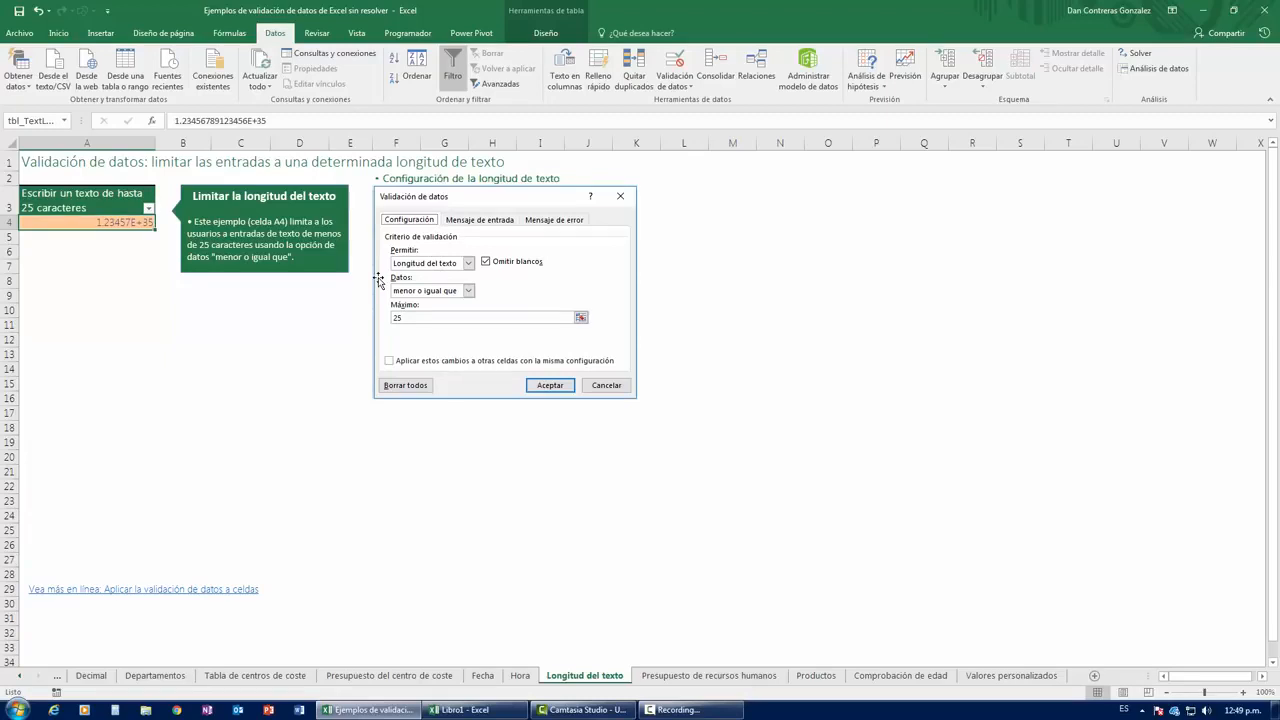
pyautogui.click(56, 338)
pyautogui.write('331')
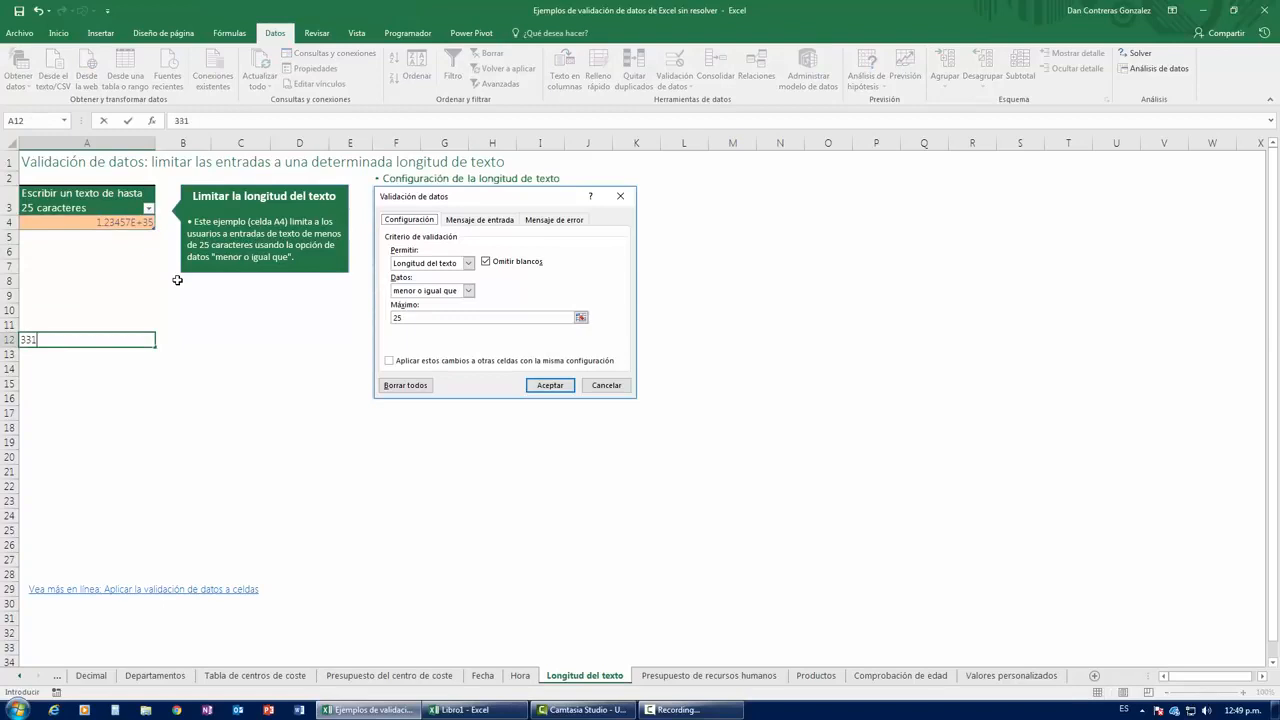
pyautogui.write('123456789')
pyautogui.press('BackSpace')
pyautogui.press('BackSpace')
pyautogui.press('BackSpace')
pyautogui.press('BackSpace')
pyautogui.press('BackSpace')
pyautogui.write('567')
pyautogui.press('Return')
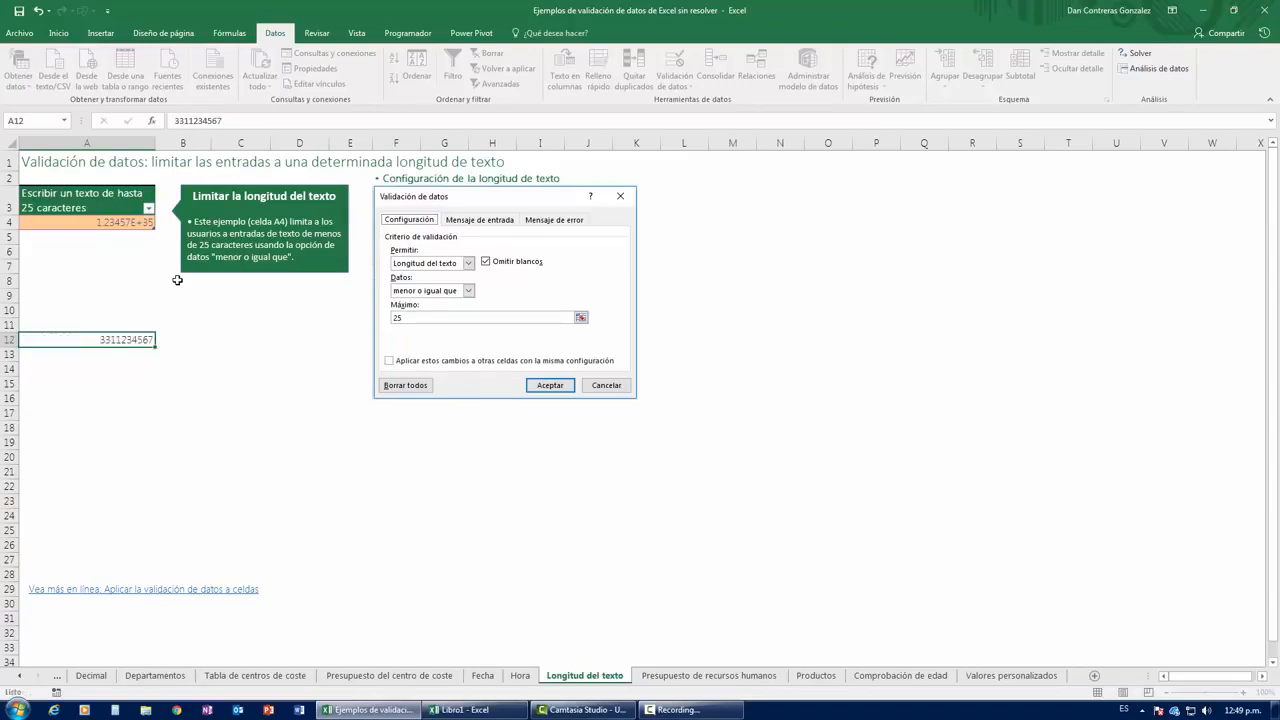
pyautogui.press('Up')
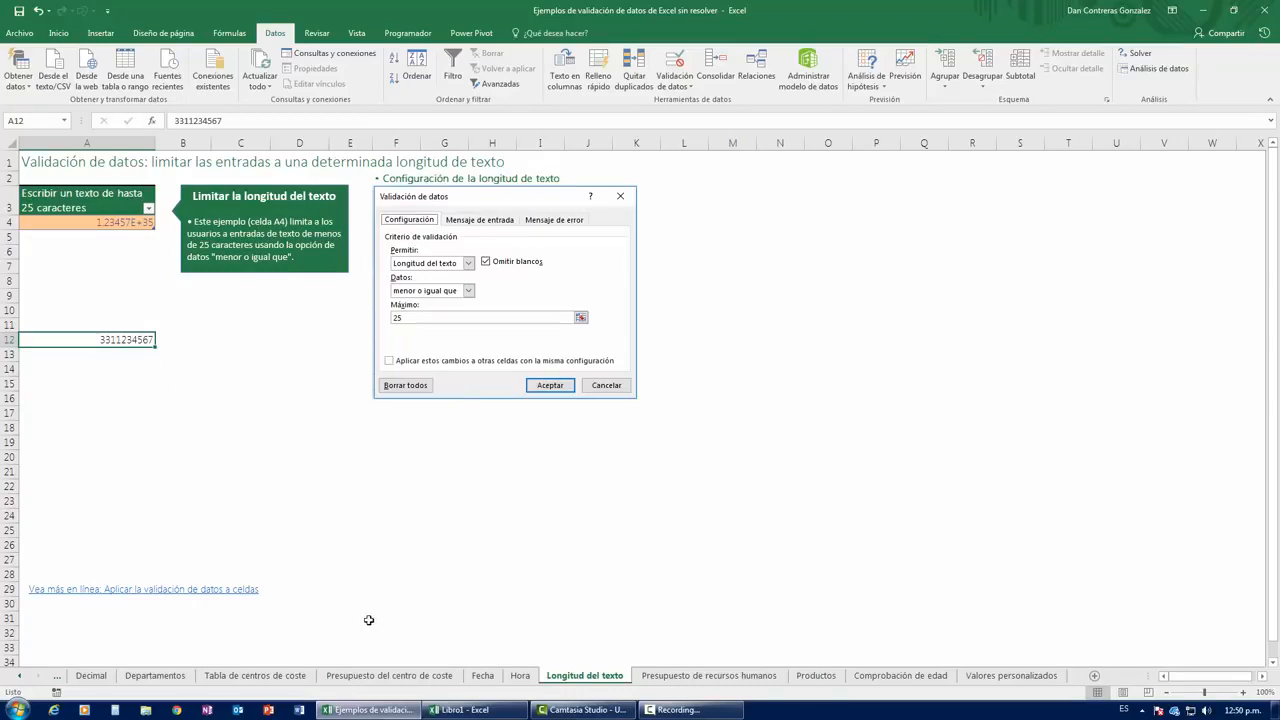
# Browse the sheet tabs, ending on the Presupuesto de recursos humanos sheet.
pyautogui.click(262, 676)
pyautogui.click(387, 678)
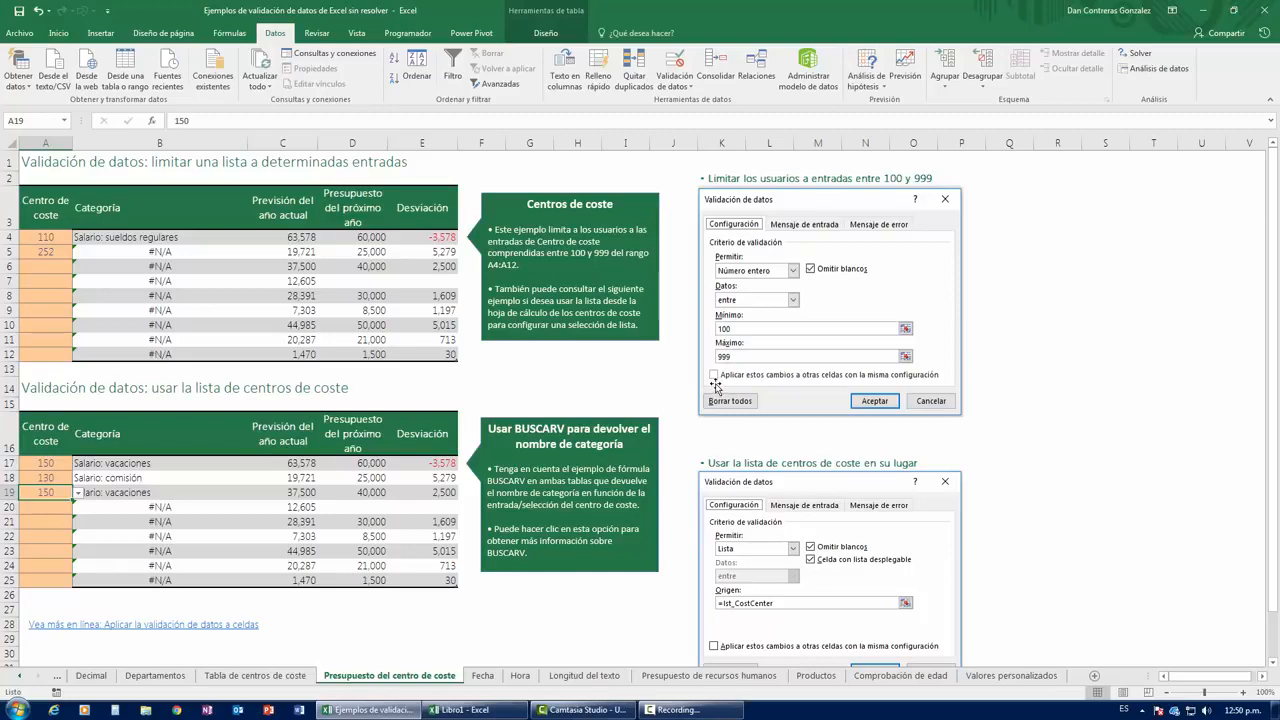
pyautogui.click(618, 676)
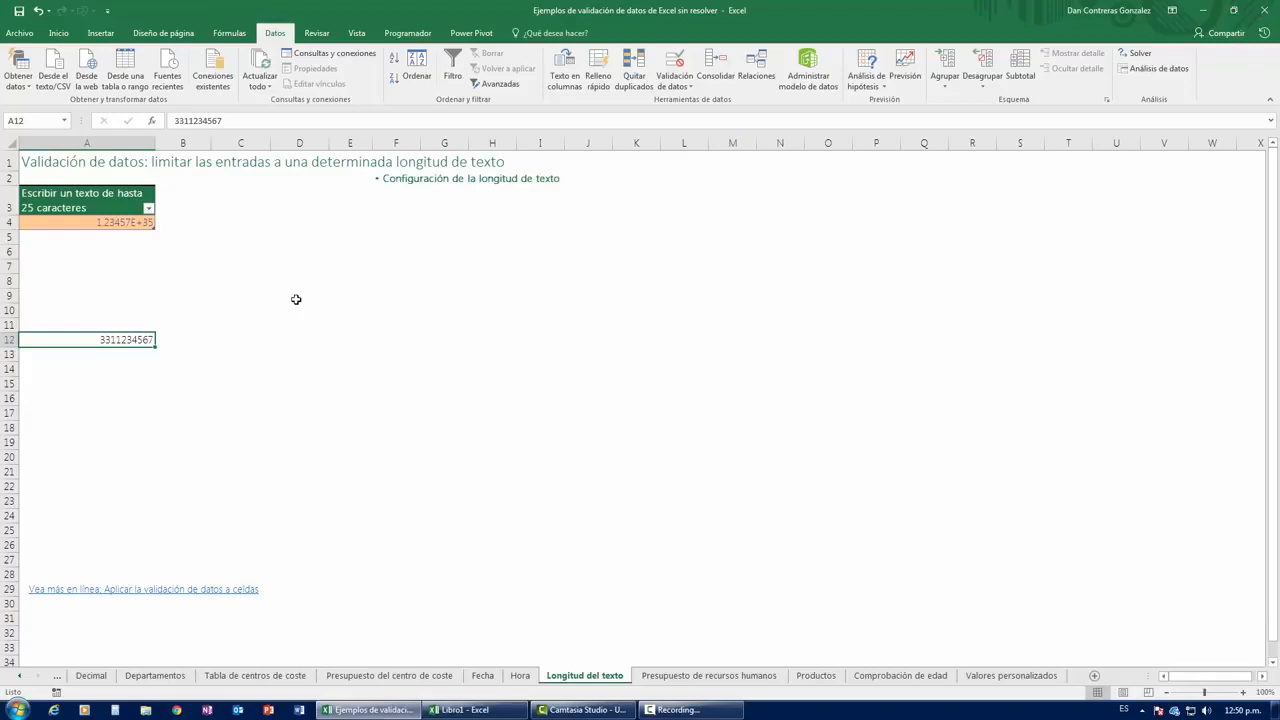
pyautogui.click(655, 677)
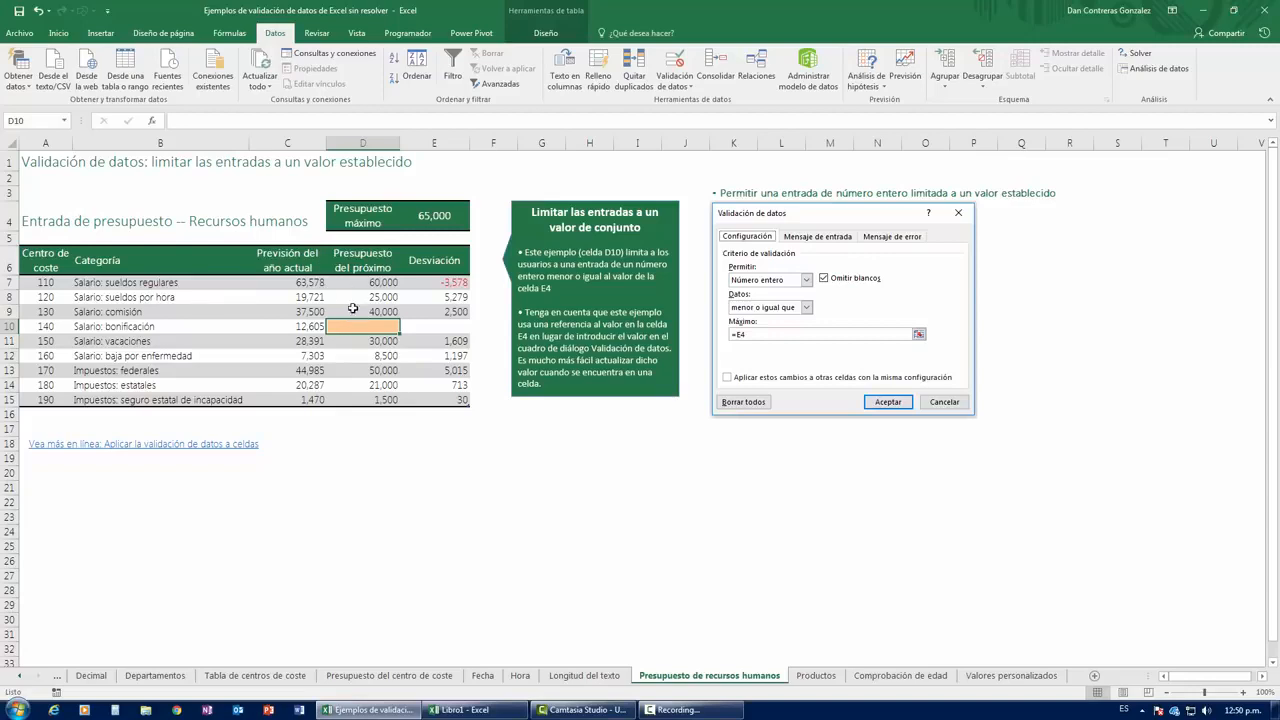
# Give D10 a Número entero rule, menor o igual que =E4 (65,000).
pyautogui.click(444, 224)
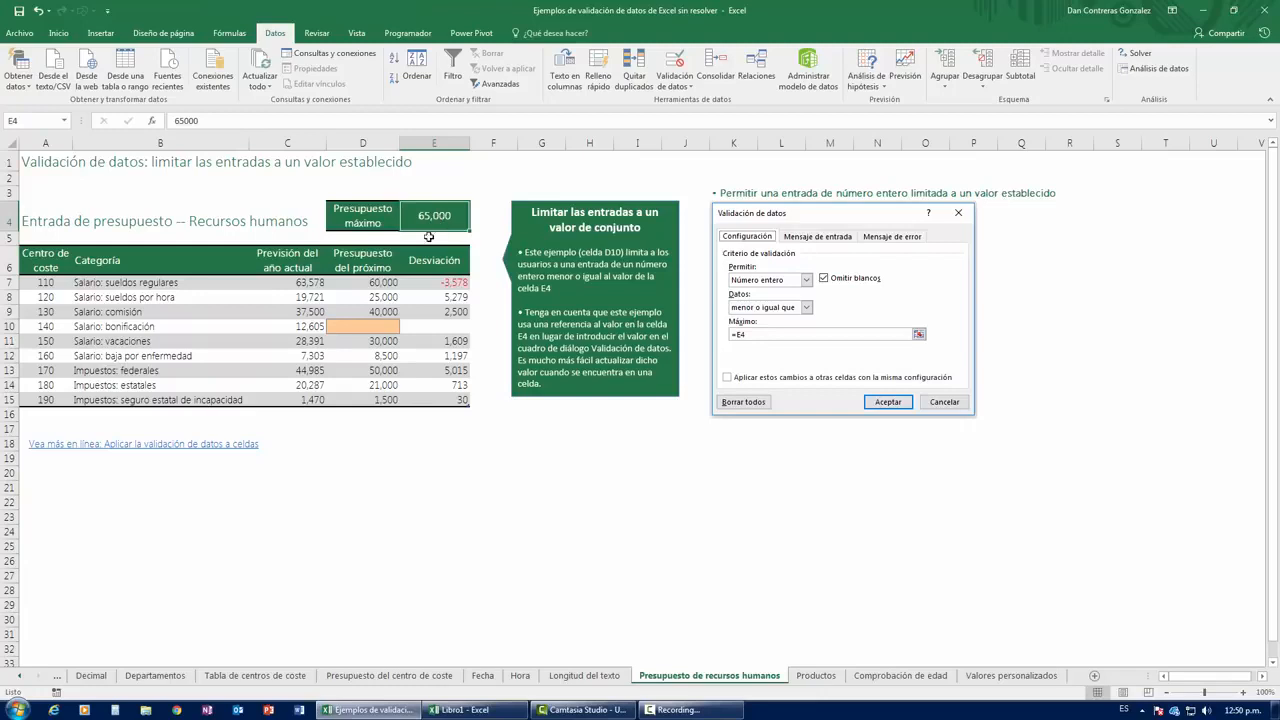
pyautogui.click(360, 326)
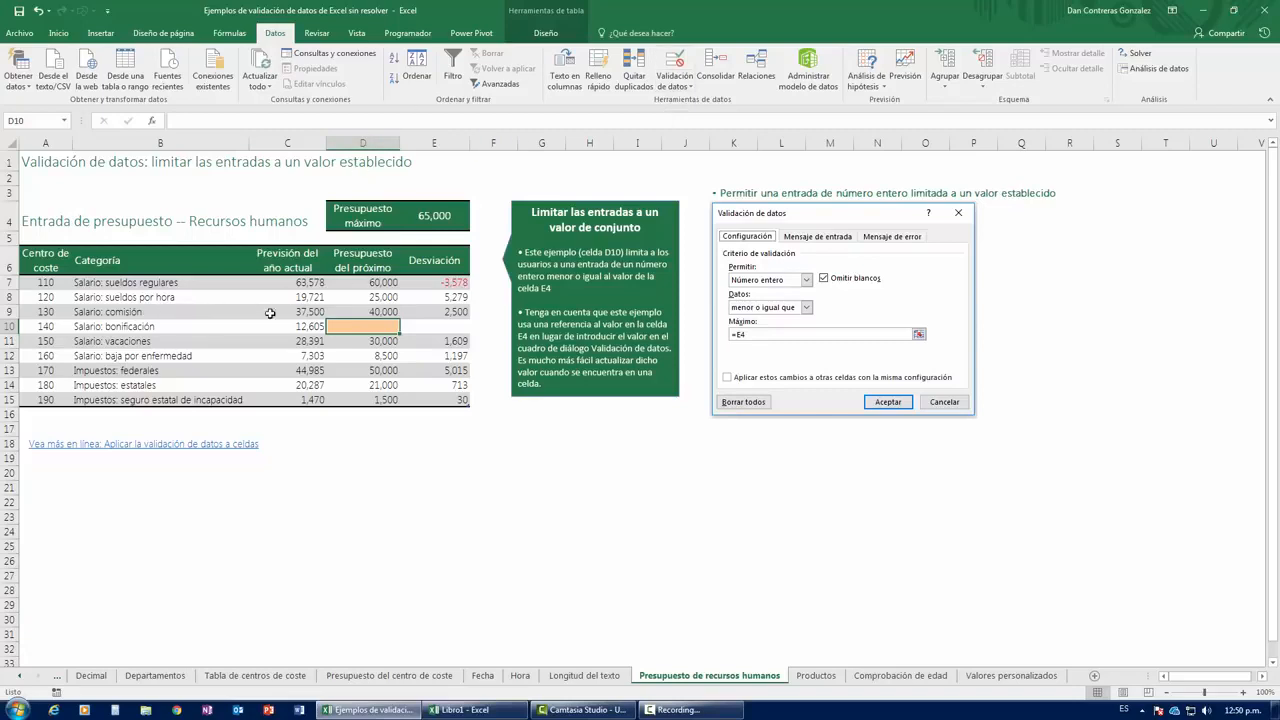
pyautogui.click(672, 66)
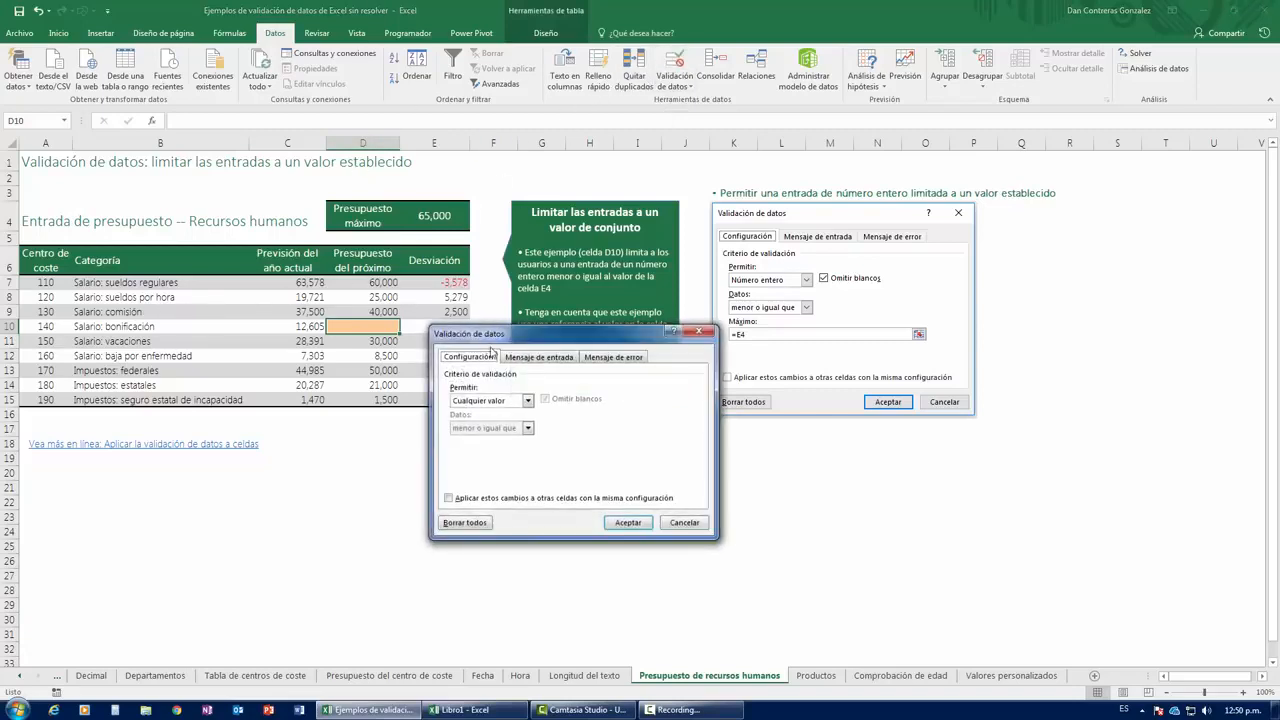
pyautogui.moveTo(490, 323); pyautogui.dragTo(555, 248)
pyautogui.click(566, 322)
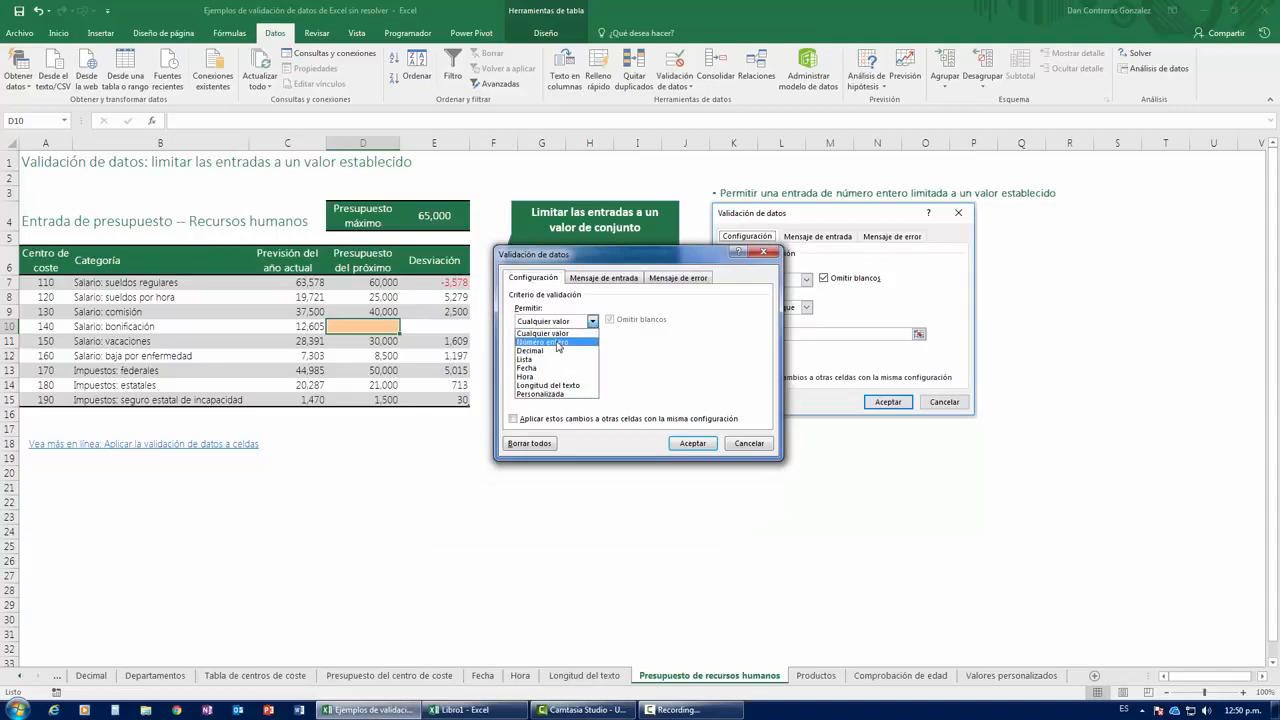
pyautogui.click(558, 343)
pyautogui.click(554, 349)
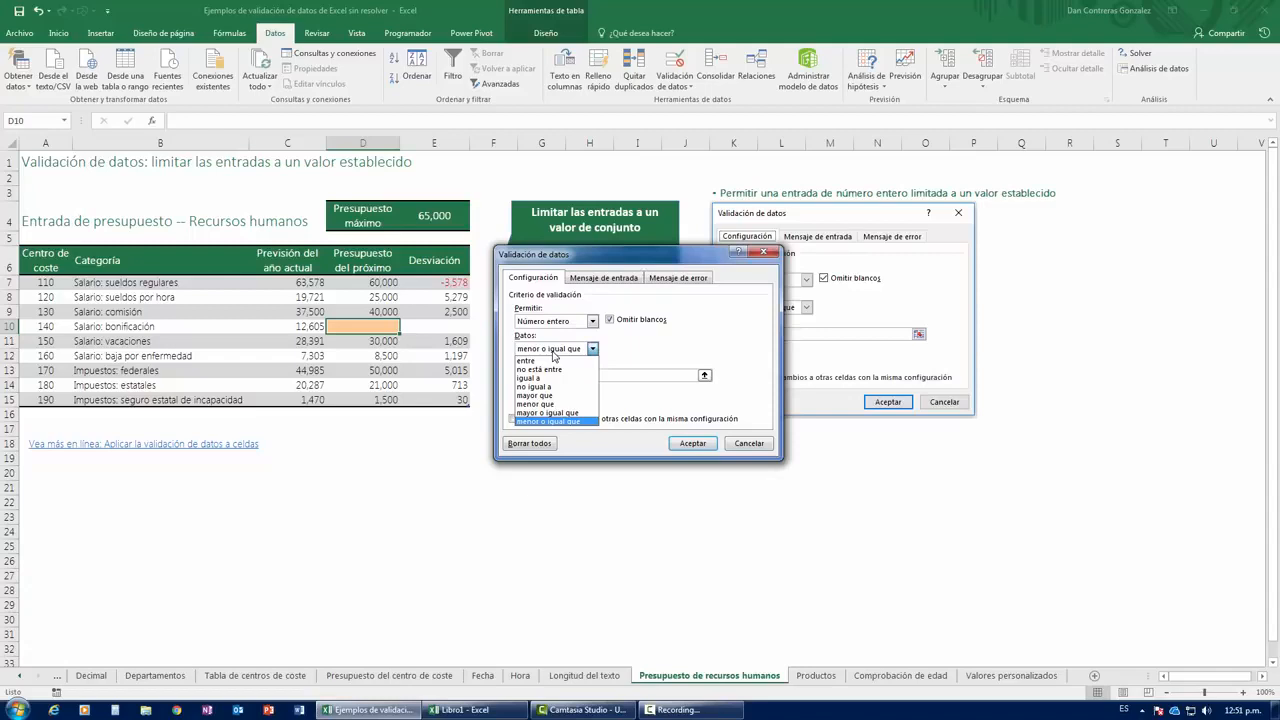
pyautogui.click(553, 350)
pyautogui.click(550, 376)
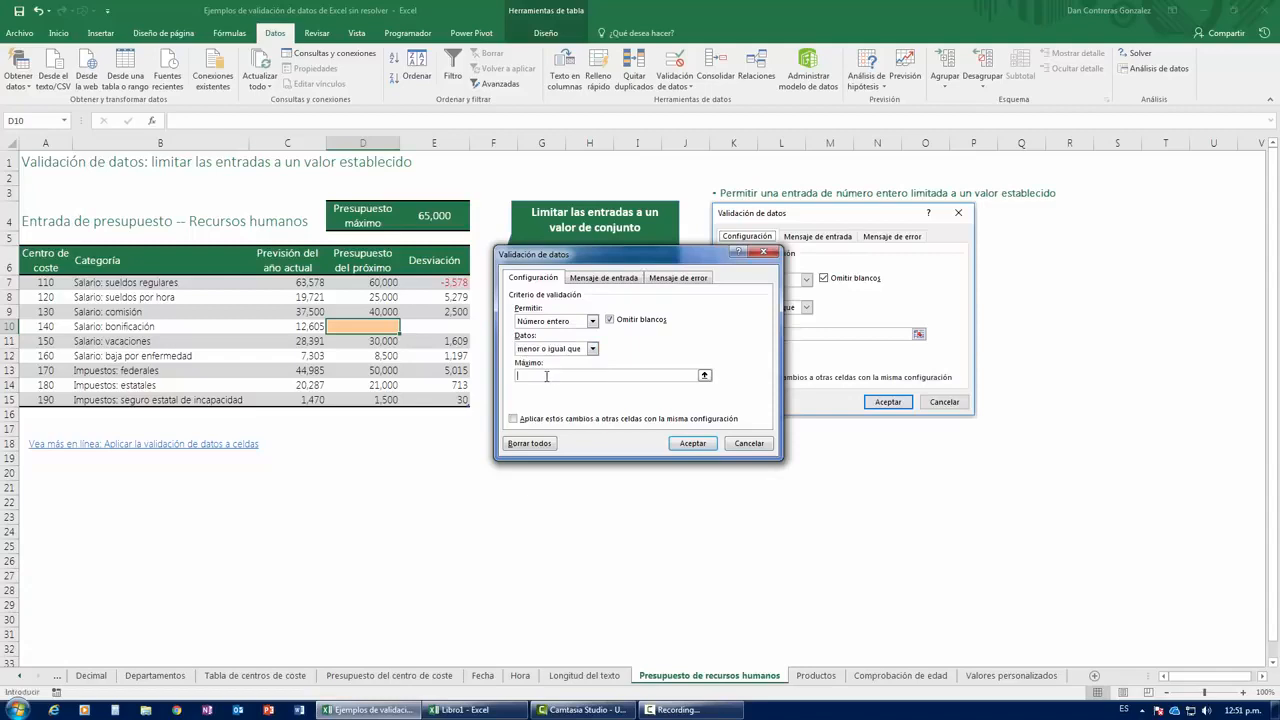
pyautogui.click(424, 216)
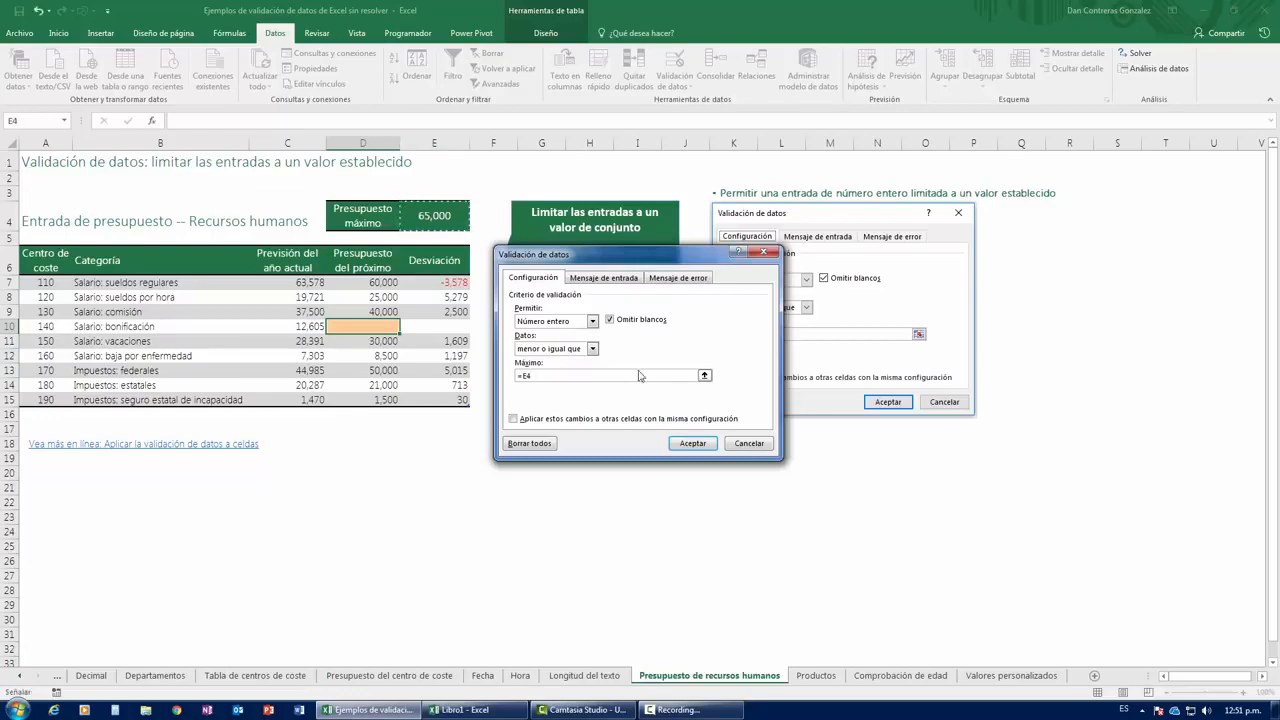
pyautogui.click(693, 443)
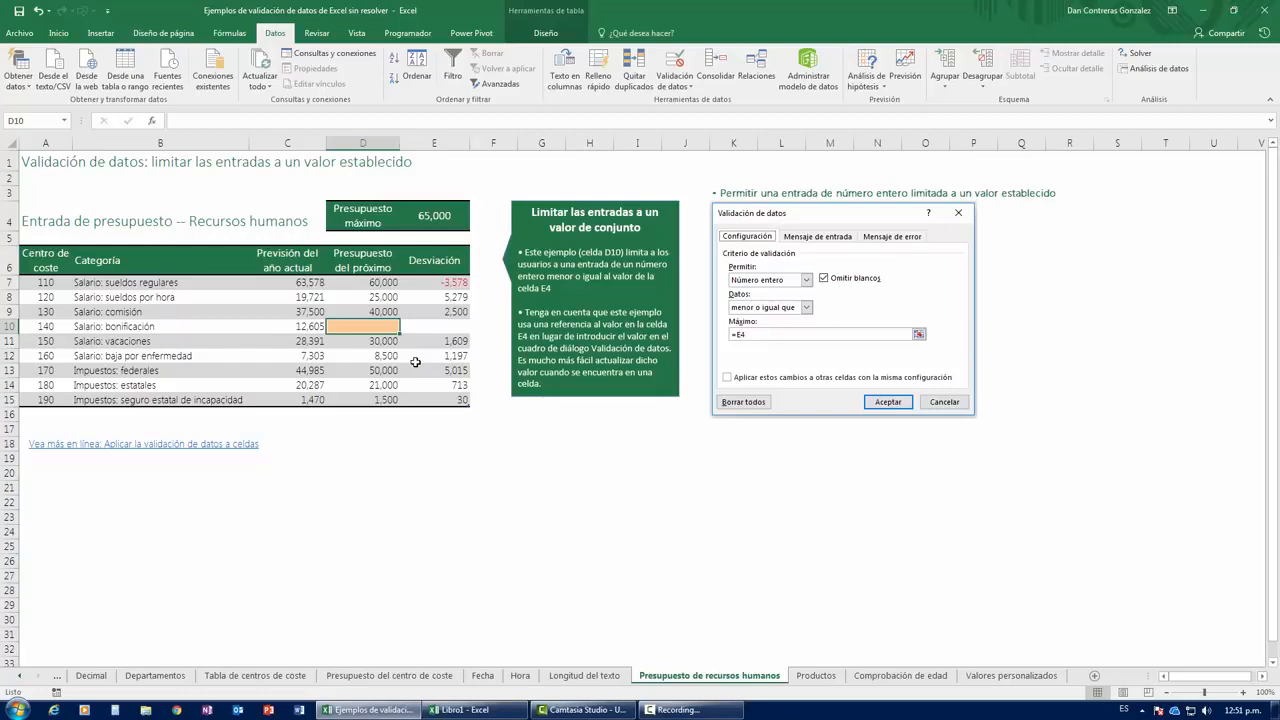
# Enter 15000 in D10, then confirm 70000 is rejected and cancel it.
pyautogui.write('15000')
pyautogui.press('Return')
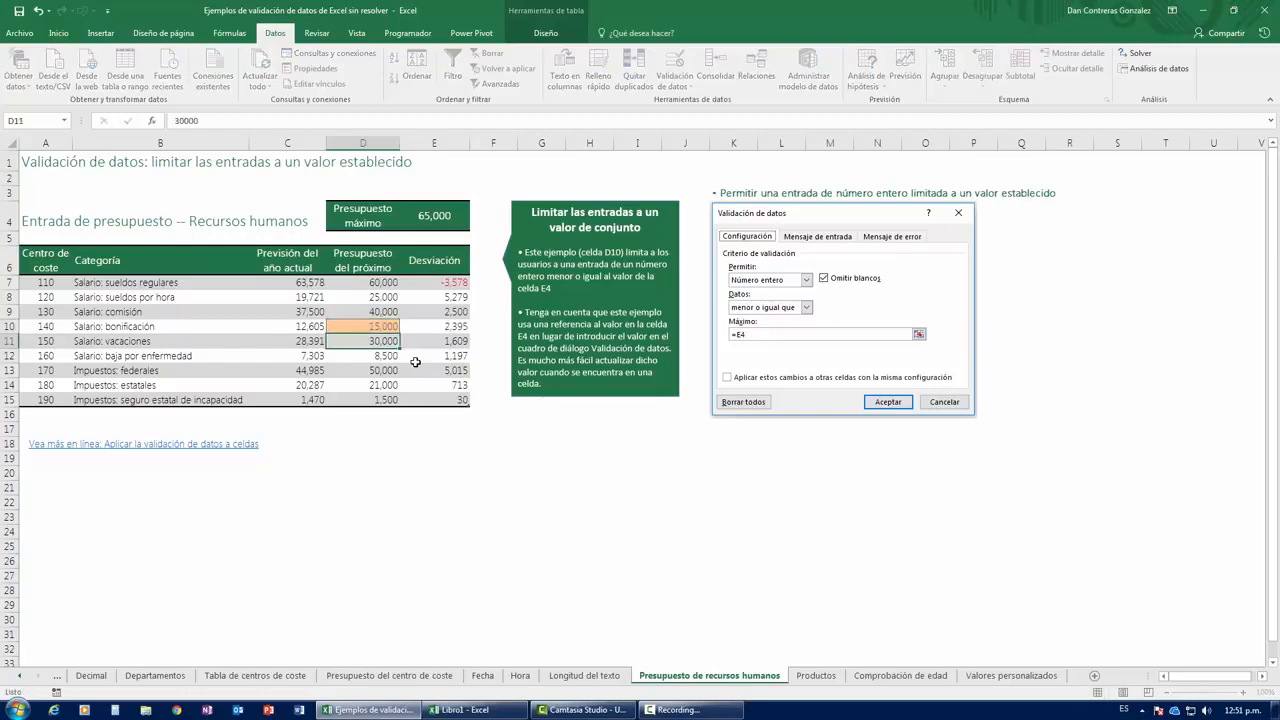
pyautogui.click(373, 329)
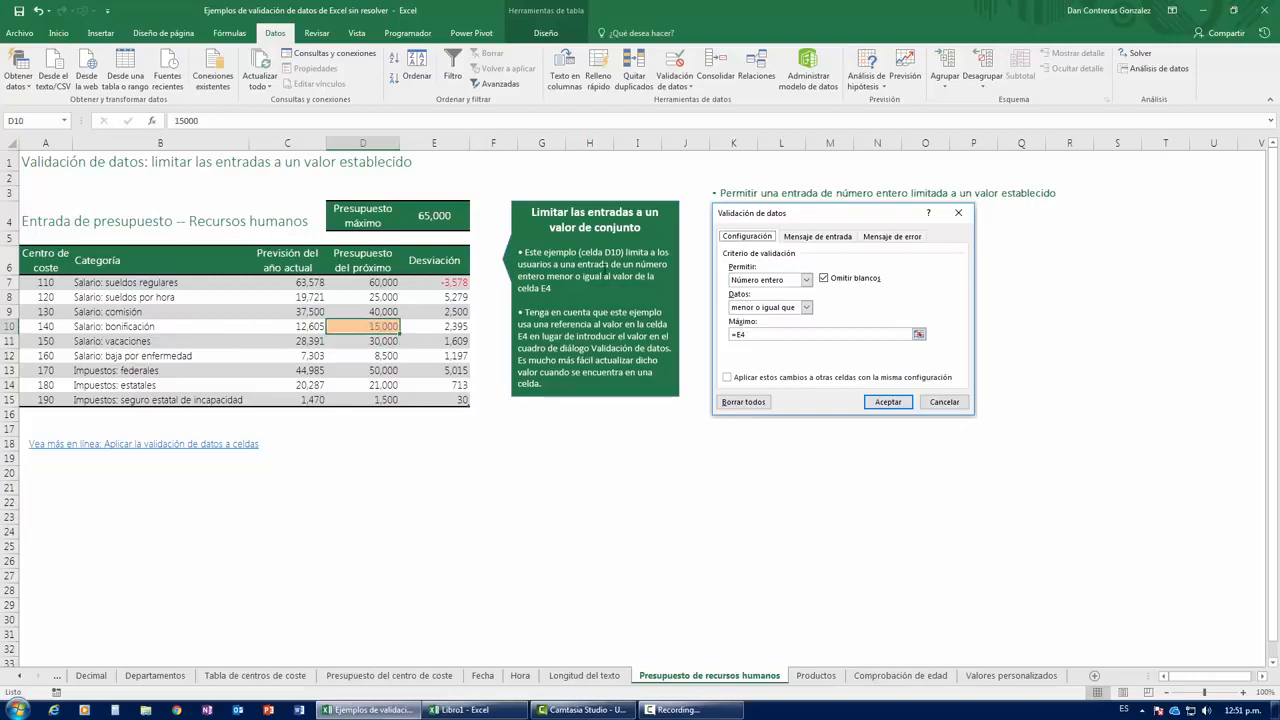
pyautogui.write('70000')
pyautogui.press('Return')
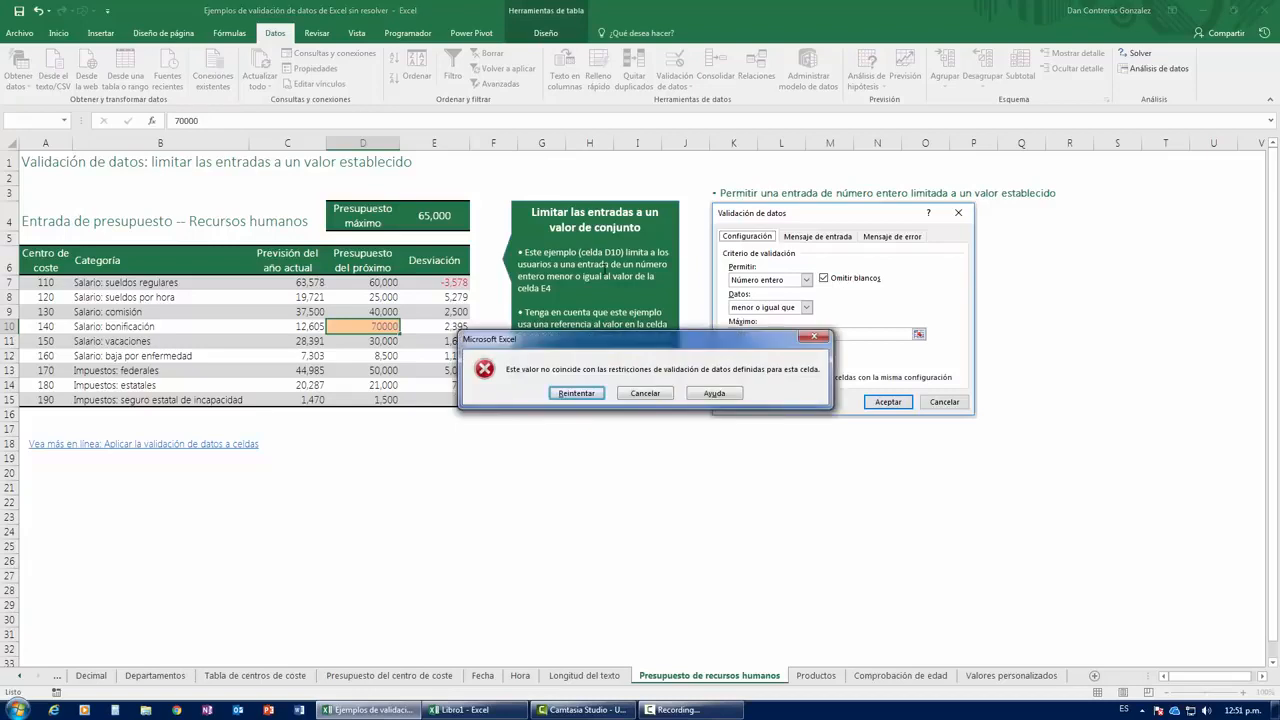
pyautogui.click(645, 396)
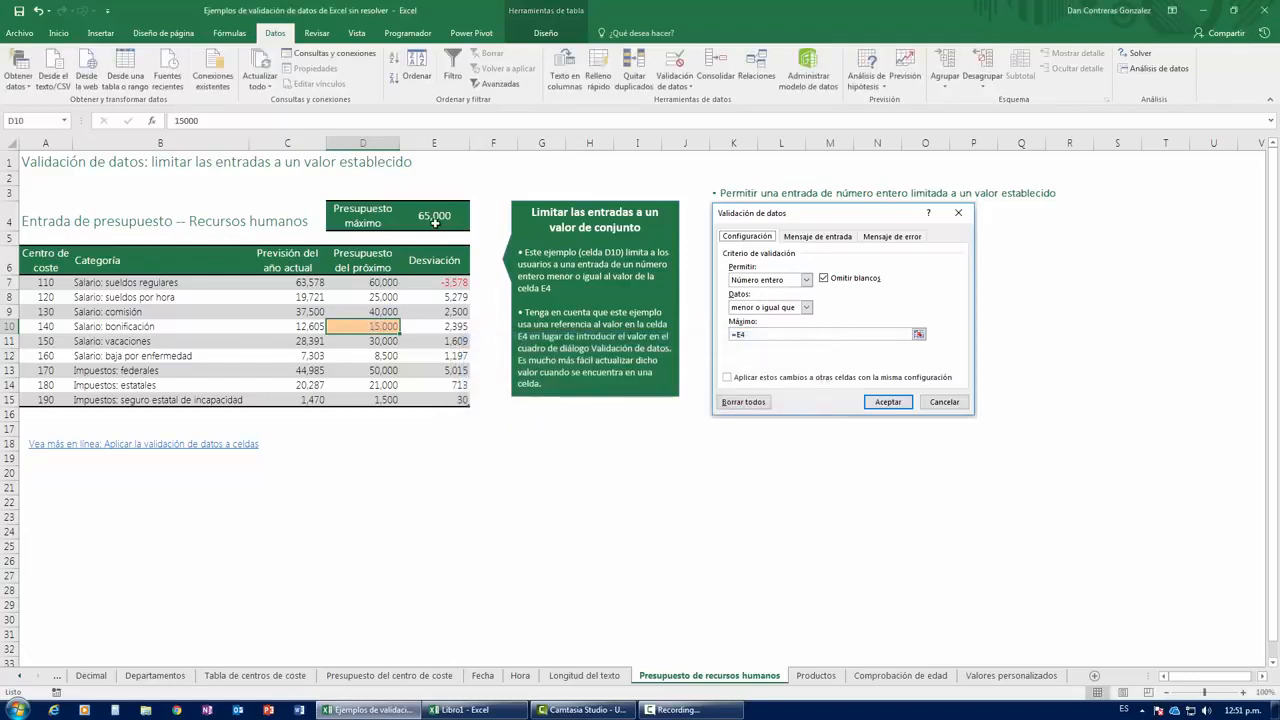
# Enter 55000 in D10, within the 65,000 maximum in E4.
pyautogui.click(435, 222)
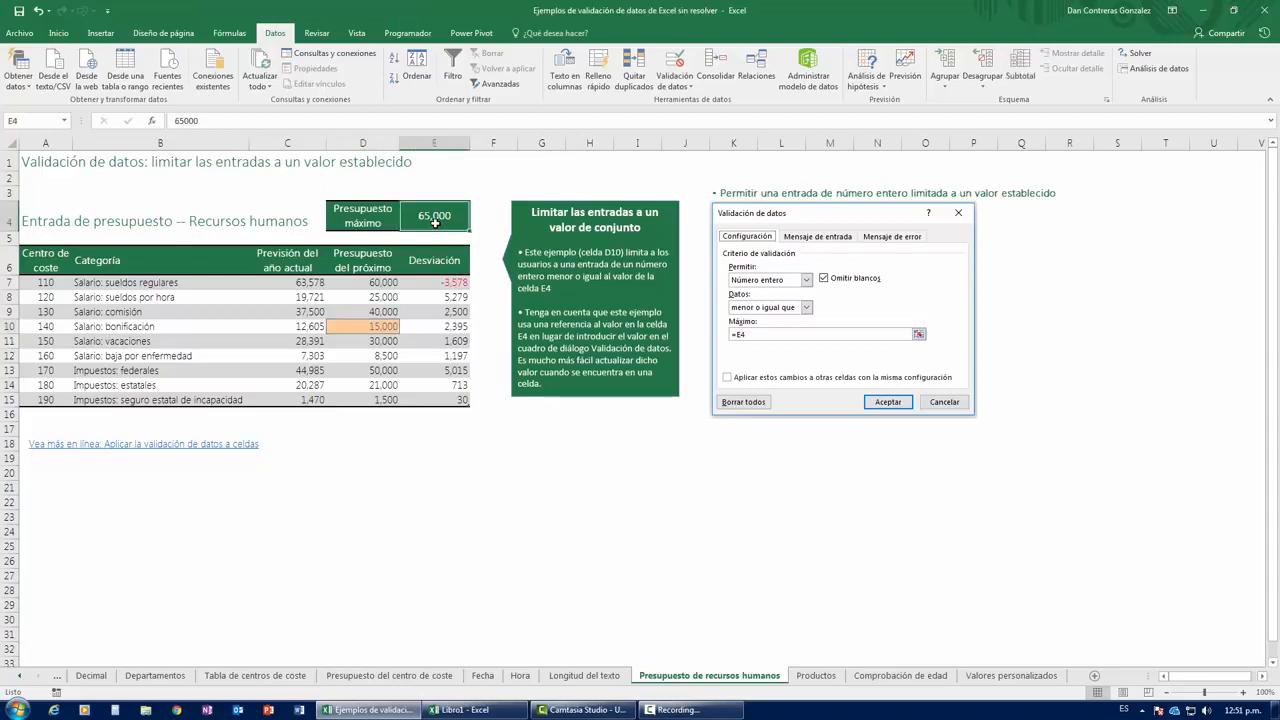
pyautogui.click(375, 326)
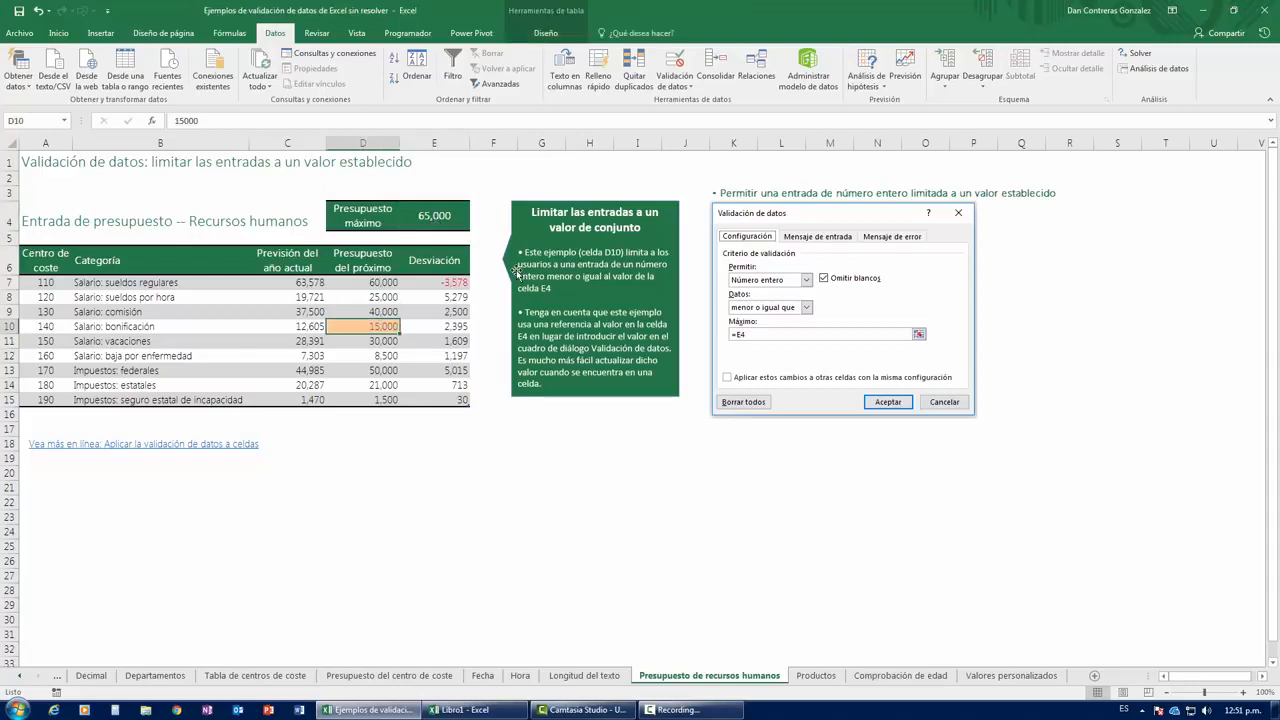
pyautogui.write('55000')
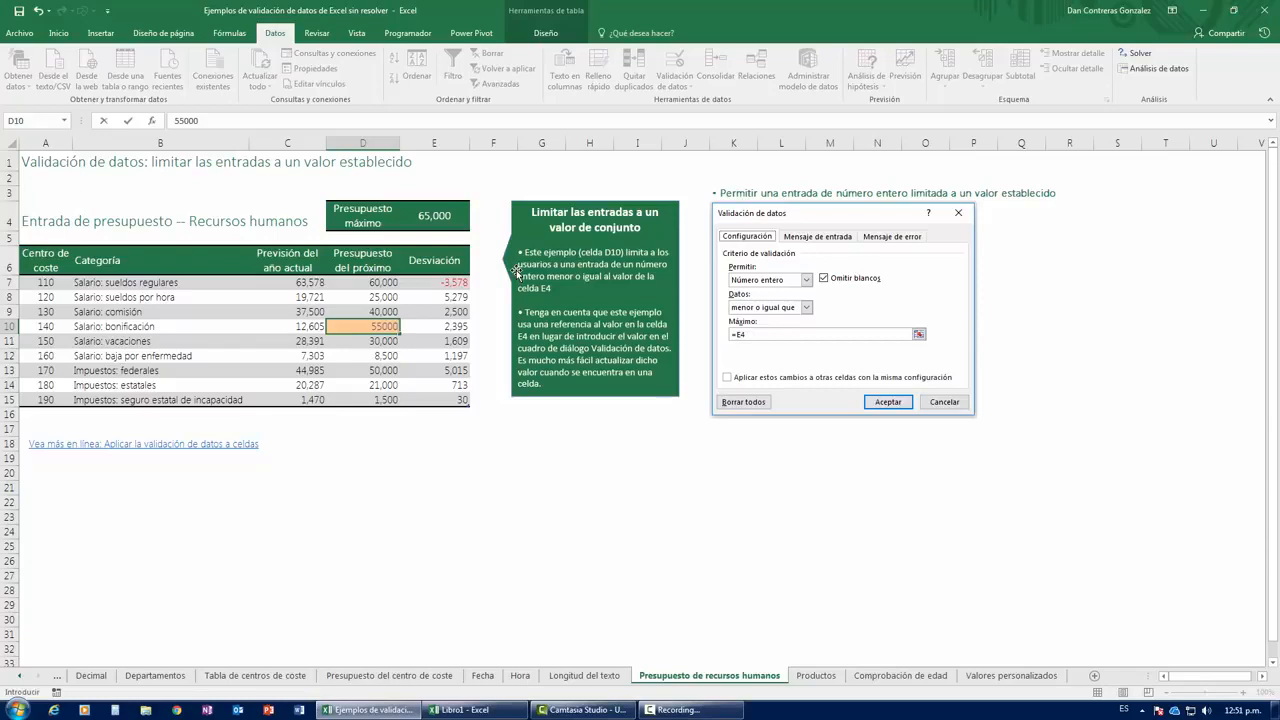
pyautogui.press('Return')
pyautogui.press('Up')
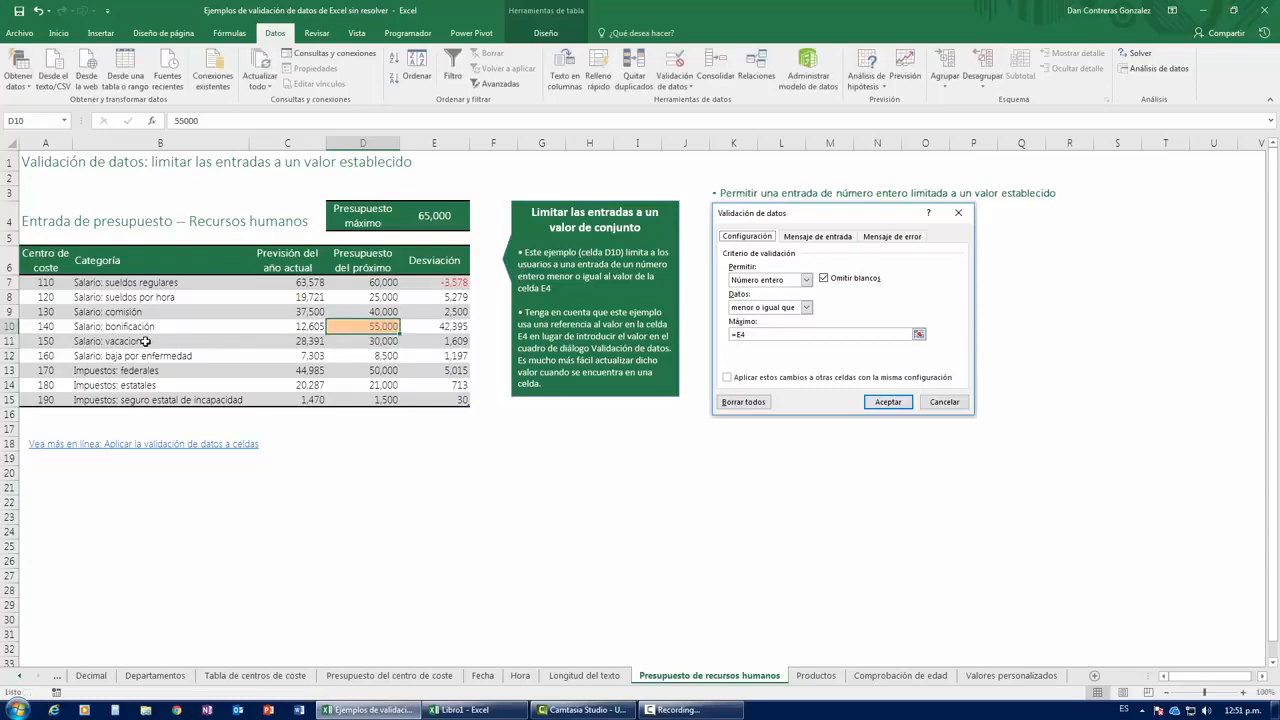
pyautogui.click(438, 225)
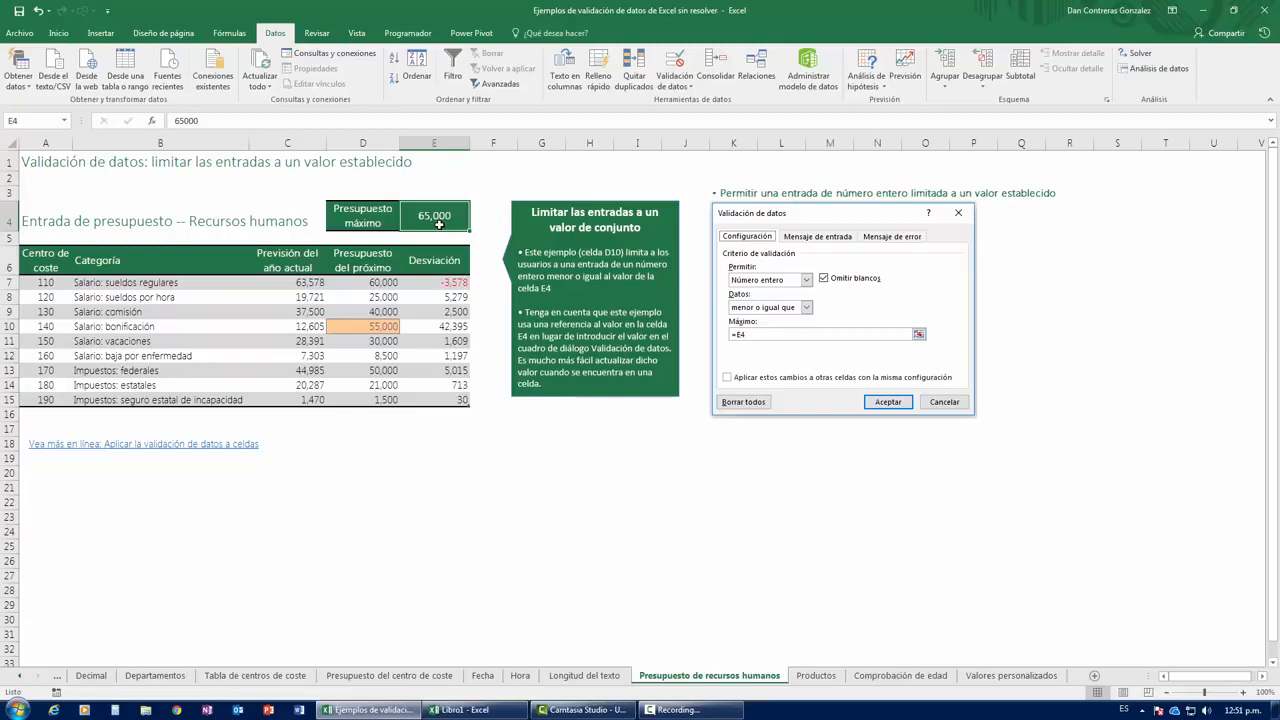
# Lower E4's maximum budget to 45,000 and confirm 54000 in D10 is rejected.
pyautogui.write('45')
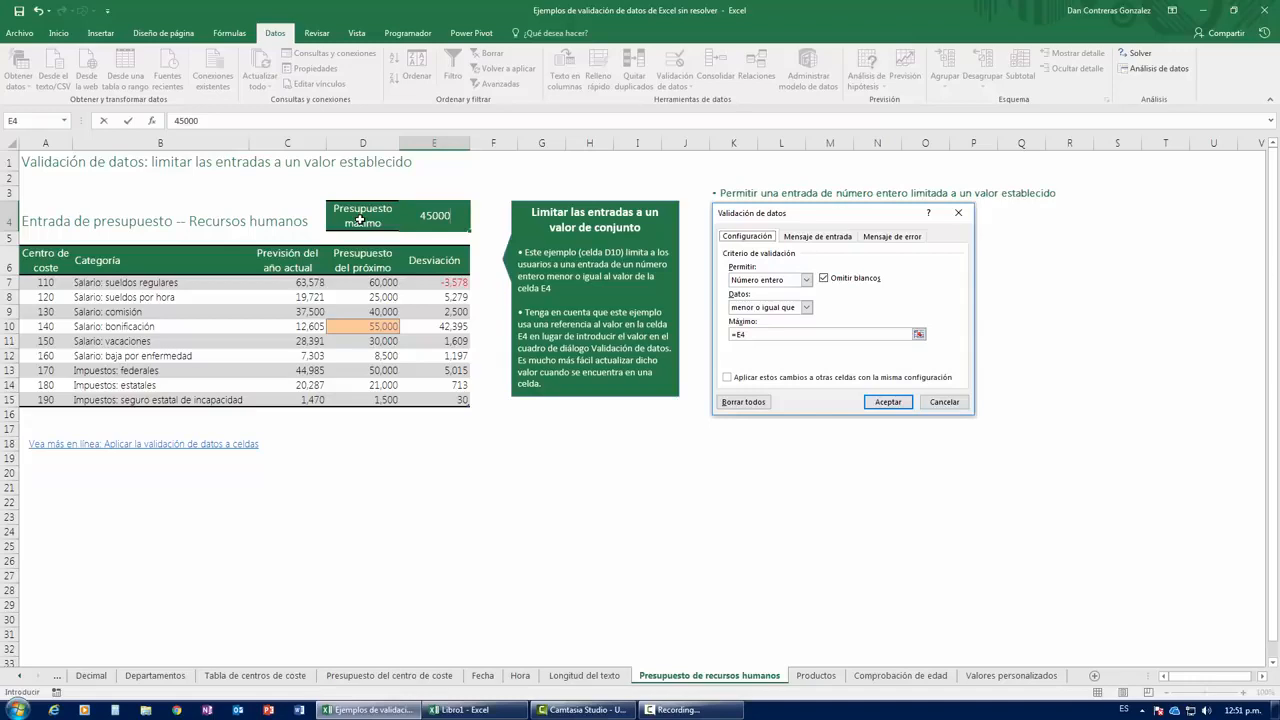
pyautogui.click(364, 326)
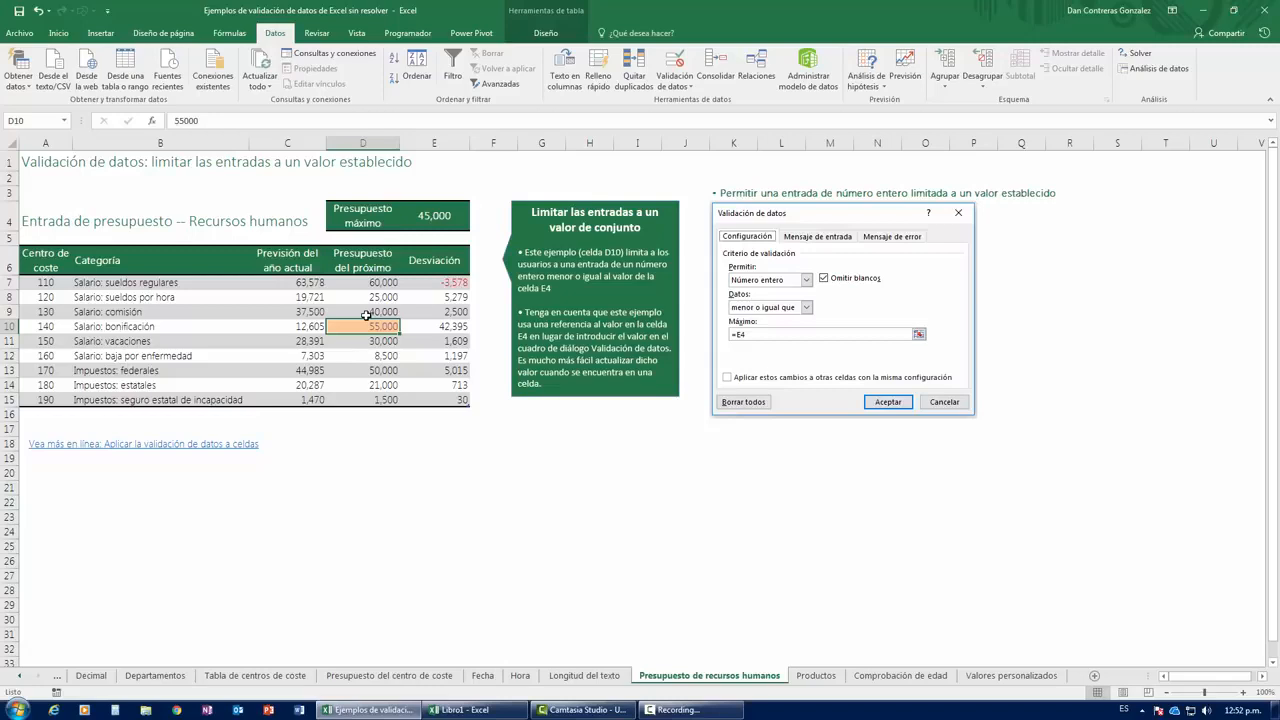
pyautogui.write('54000')
pyautogui.press('Return')
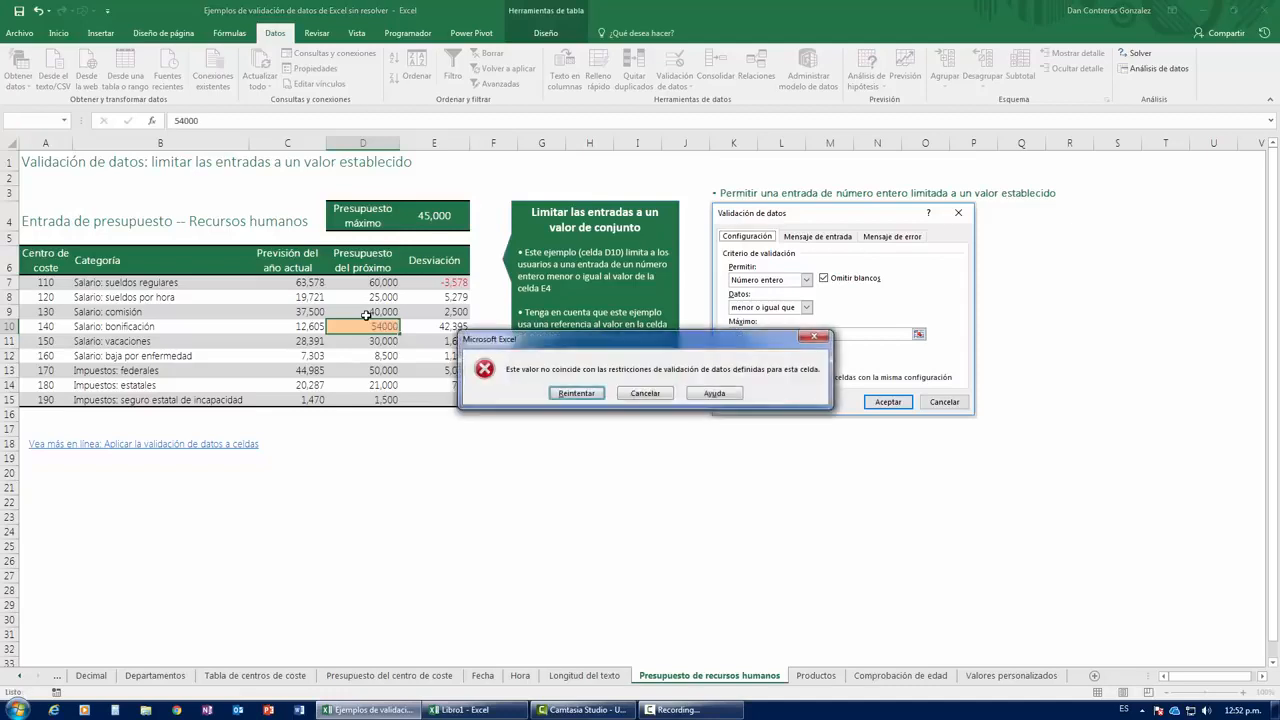
pyautogui.press('Escape')
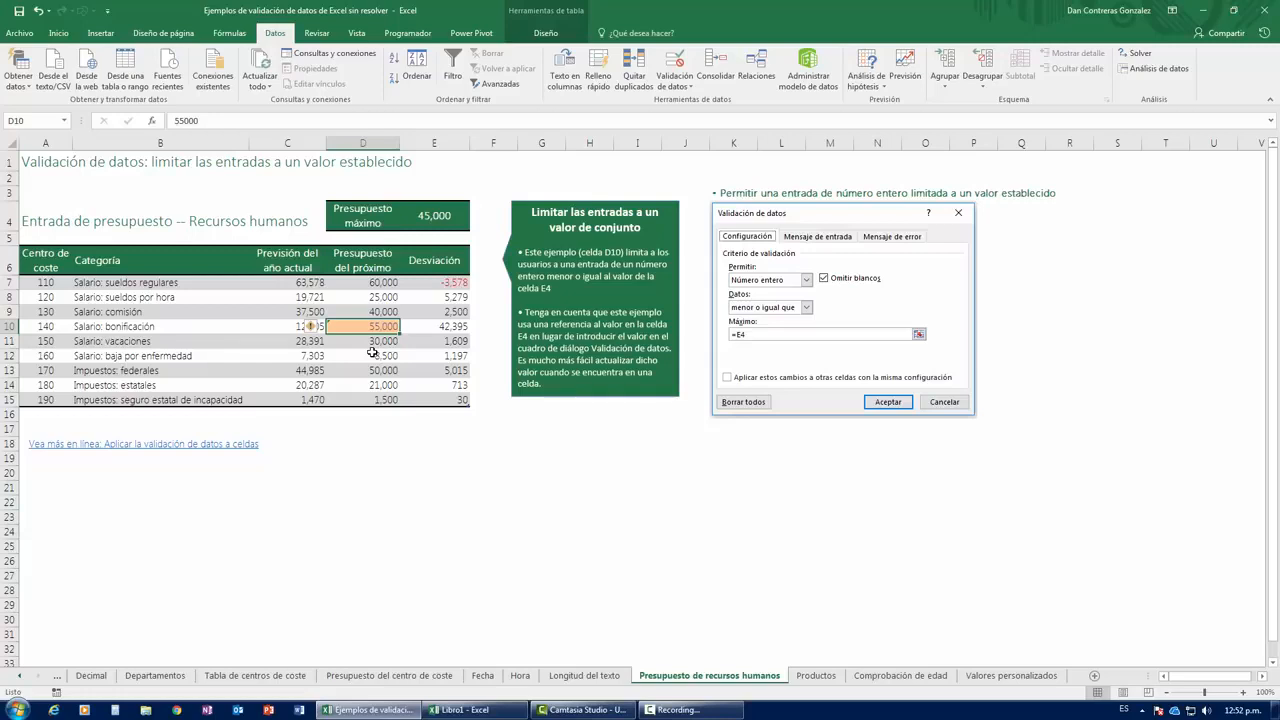
pyautogui.click(430, 214)
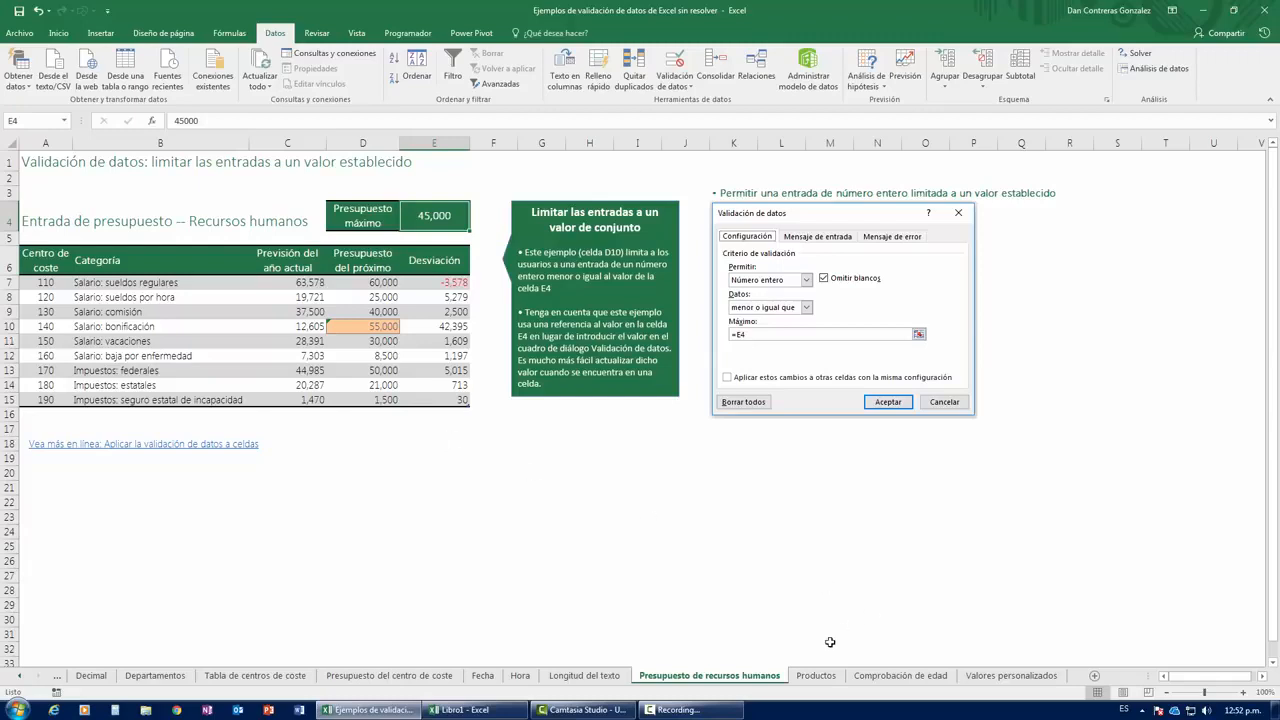
# Flip between the Comprobación de edad, Valores personalizados and Productos sheets, ending on Productos.
pyautogui.click(816, 675)
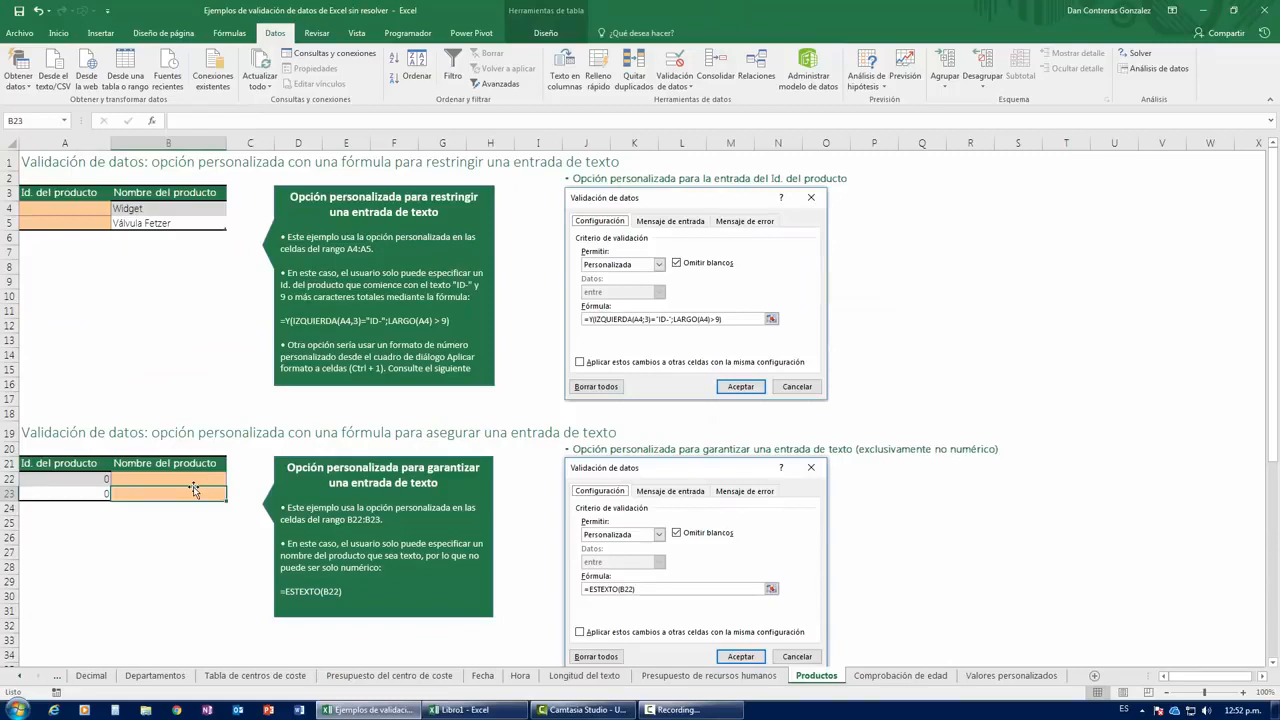
pyautogui.click(893, 678)
pyautogui.click(978, 680)
pyautogui.click(940, 678)
pyautogui.click(816, 676)
pyautogui.click(932, 680)
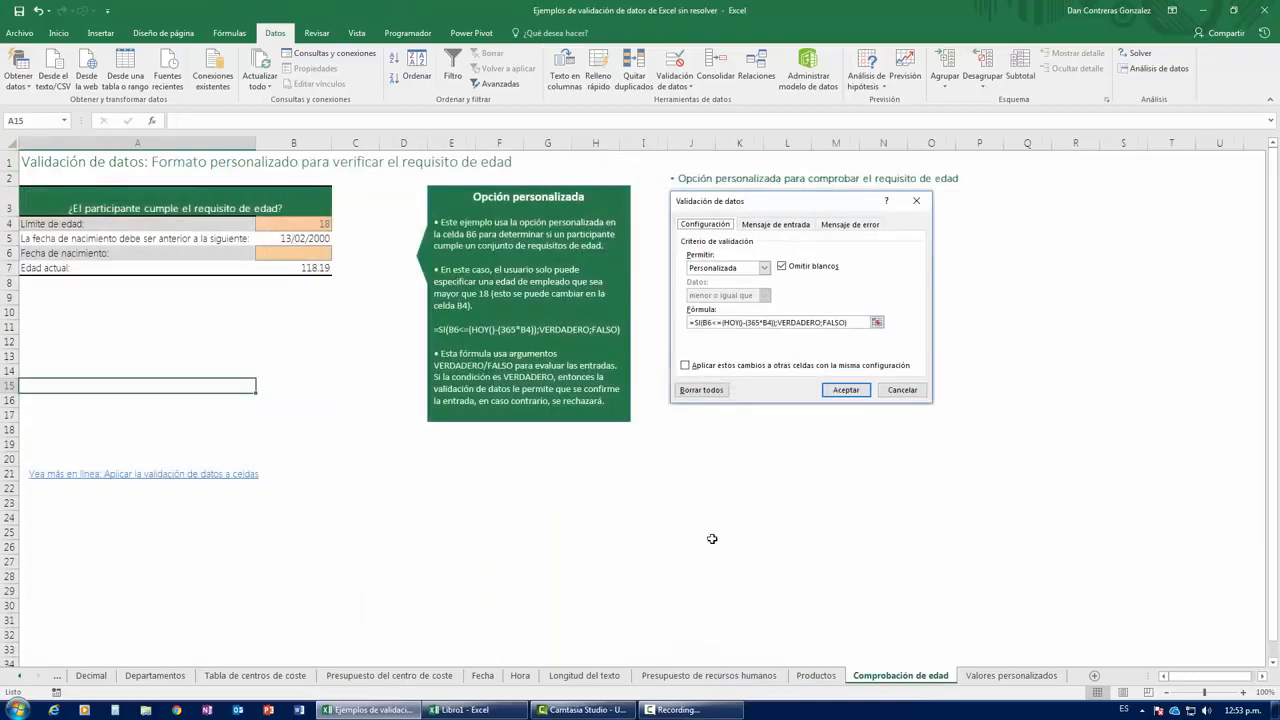
pyautogui.click(990, 678)
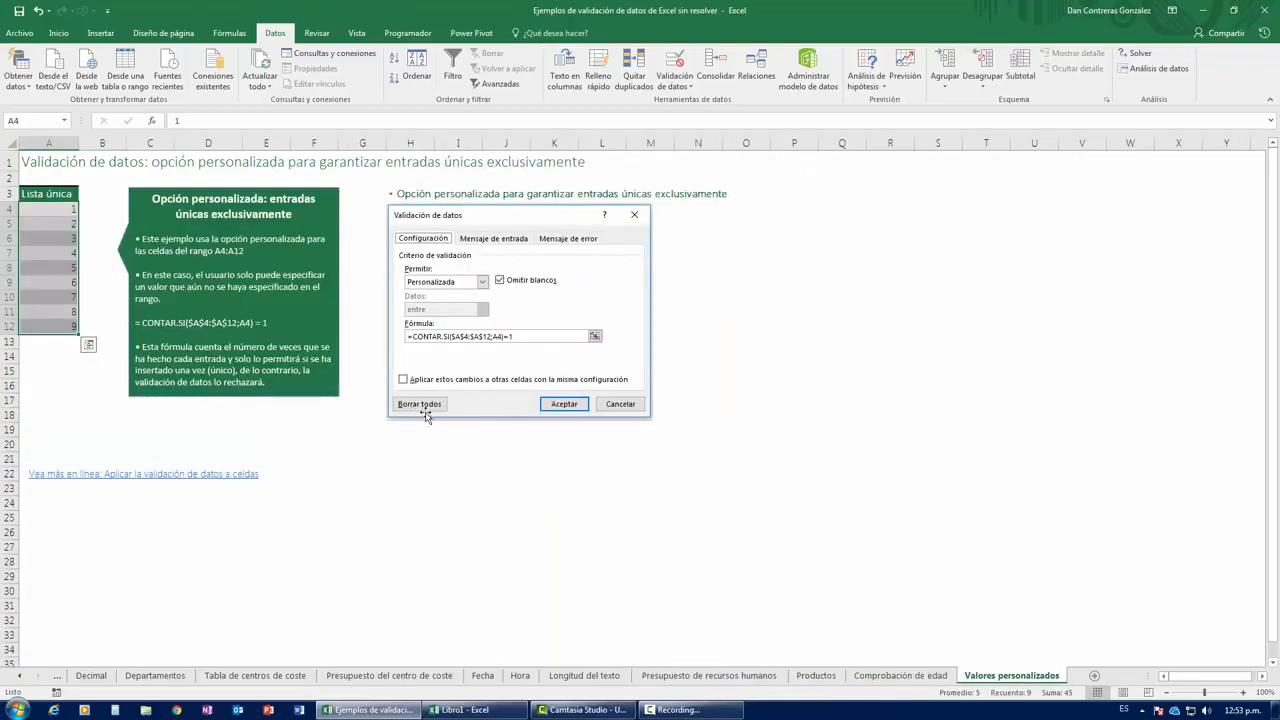
pyautogui.click(816, 676)
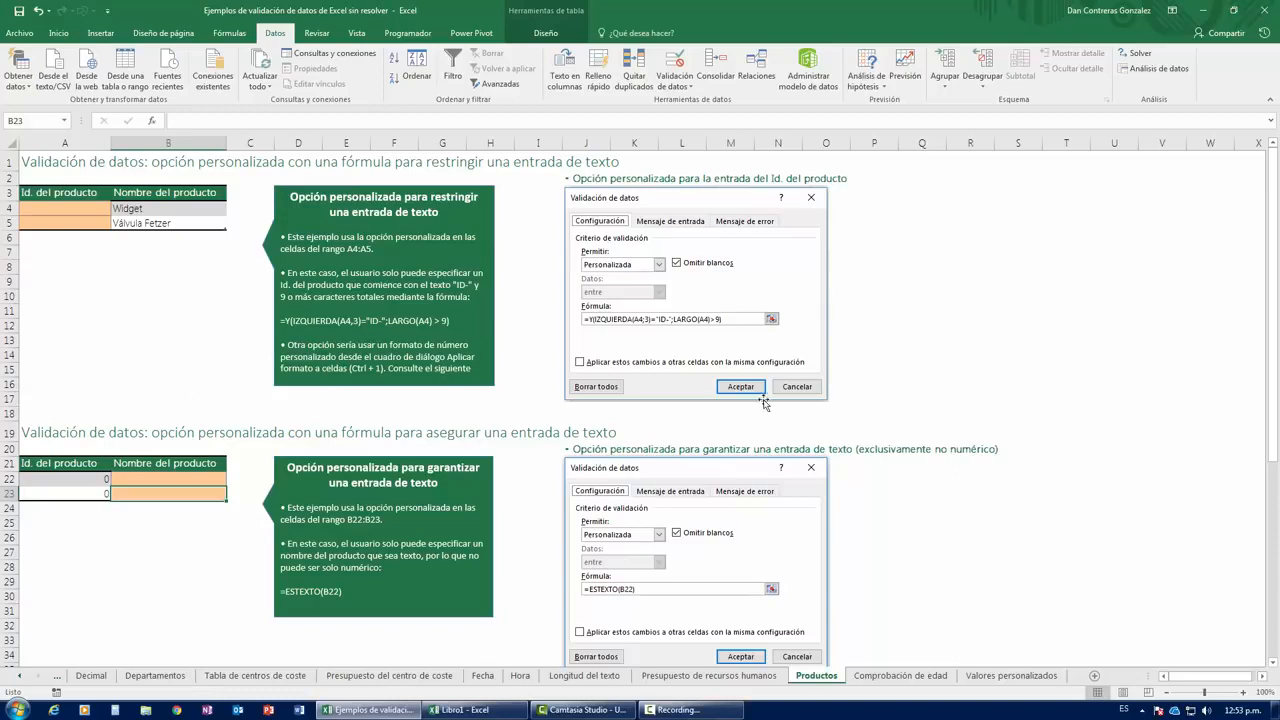
pyautogui.click(58, 207)
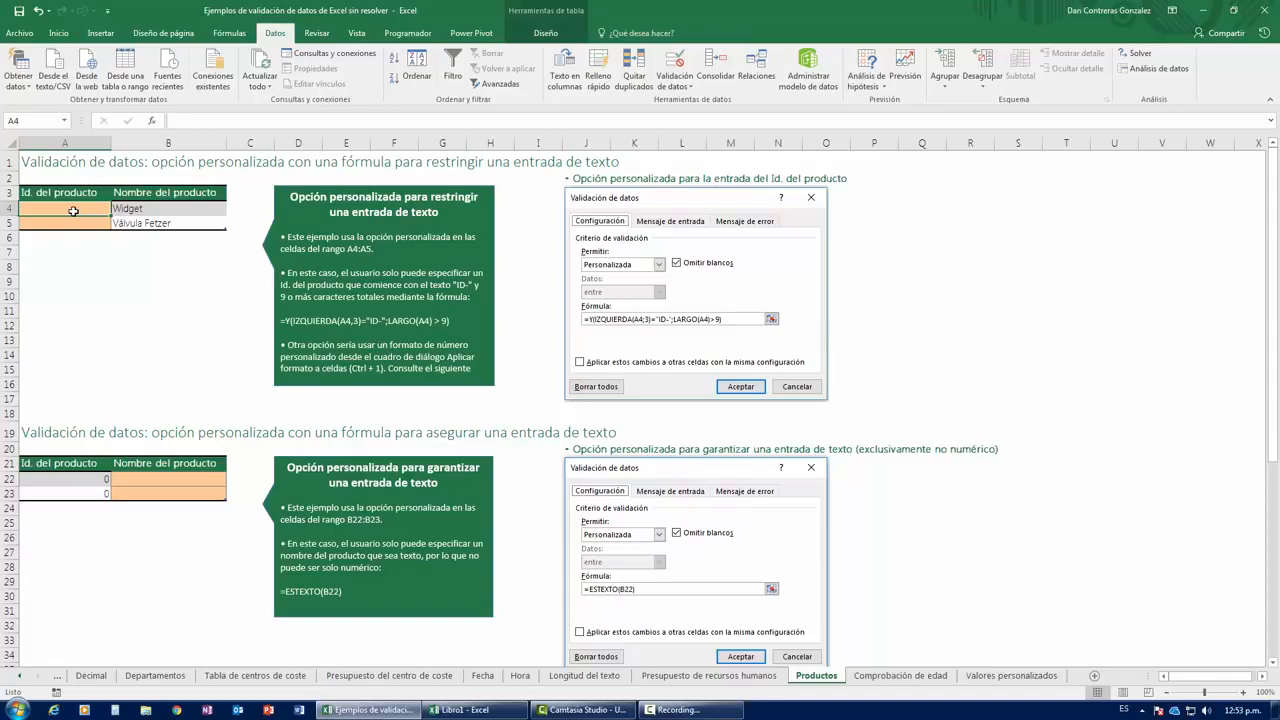
pyautogui.write('1234')
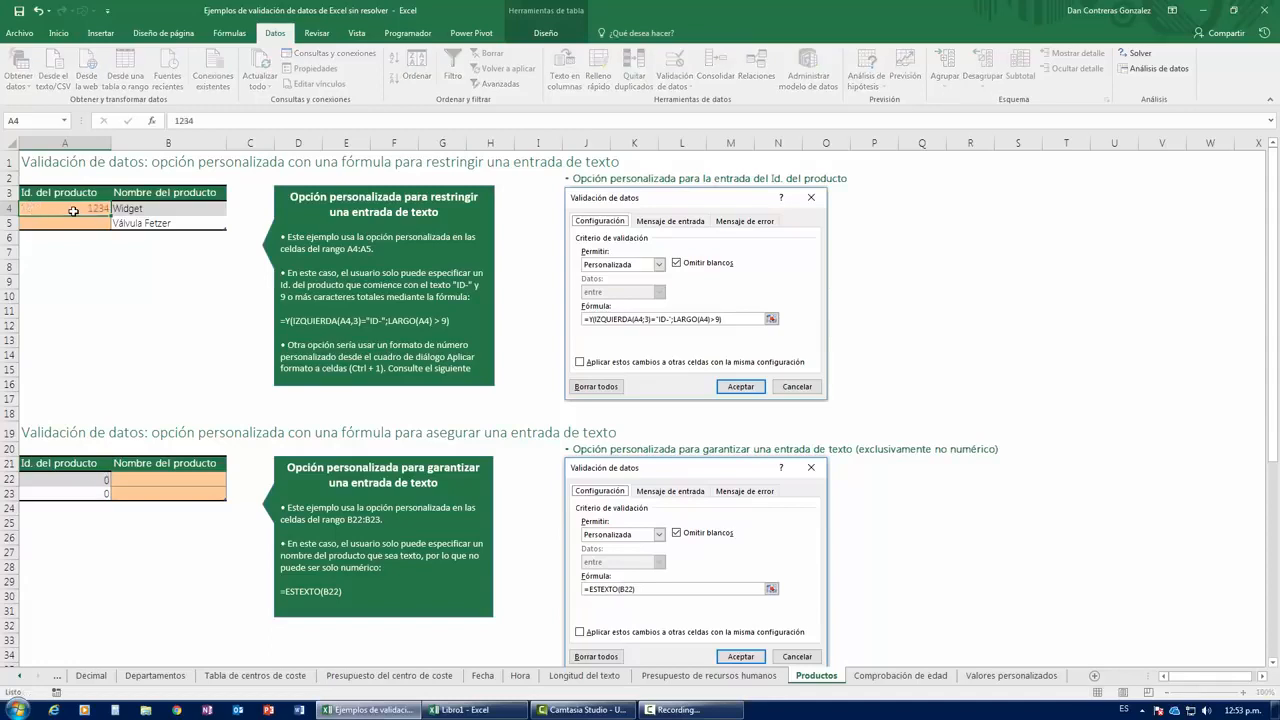
pyautogui.press('Return')
pyautogui.hotkey('ctrl', 'z')
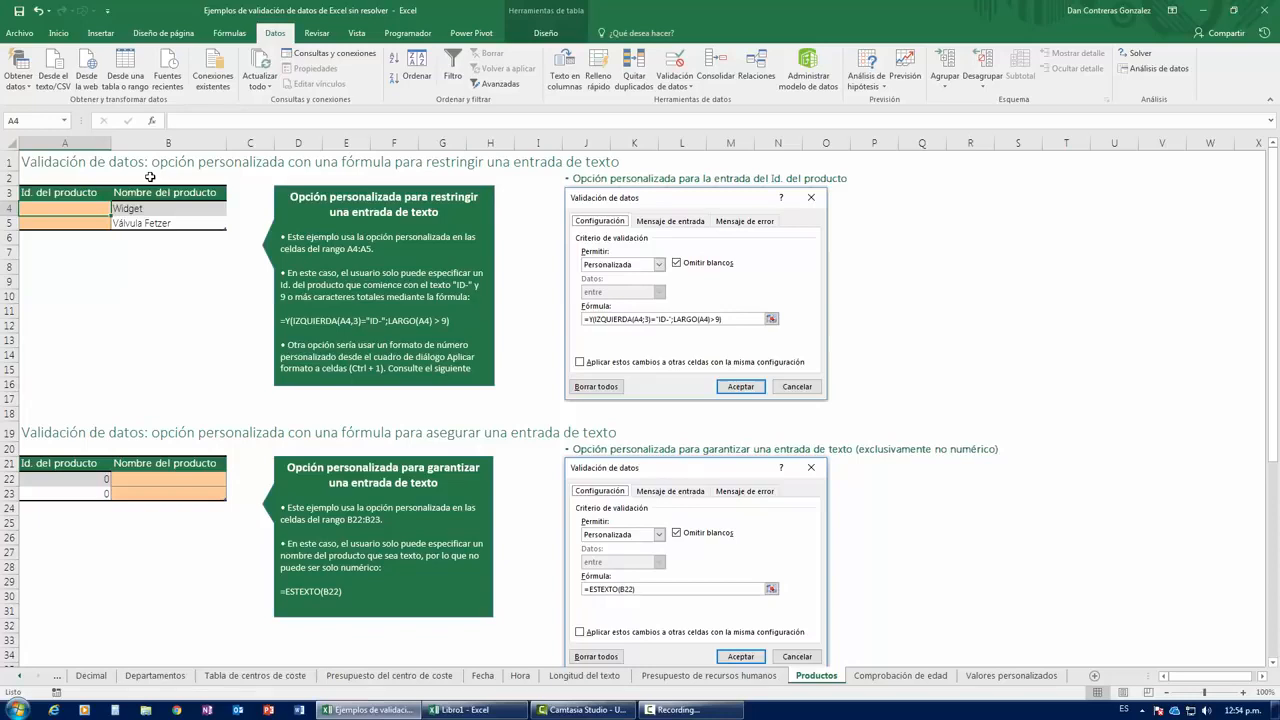
# Set A4's data validation Permitir type to Personalizada and place the cursor in the Fórmula box.
pyautogui.click(681, 66)
pyautogui.click(580, 321)
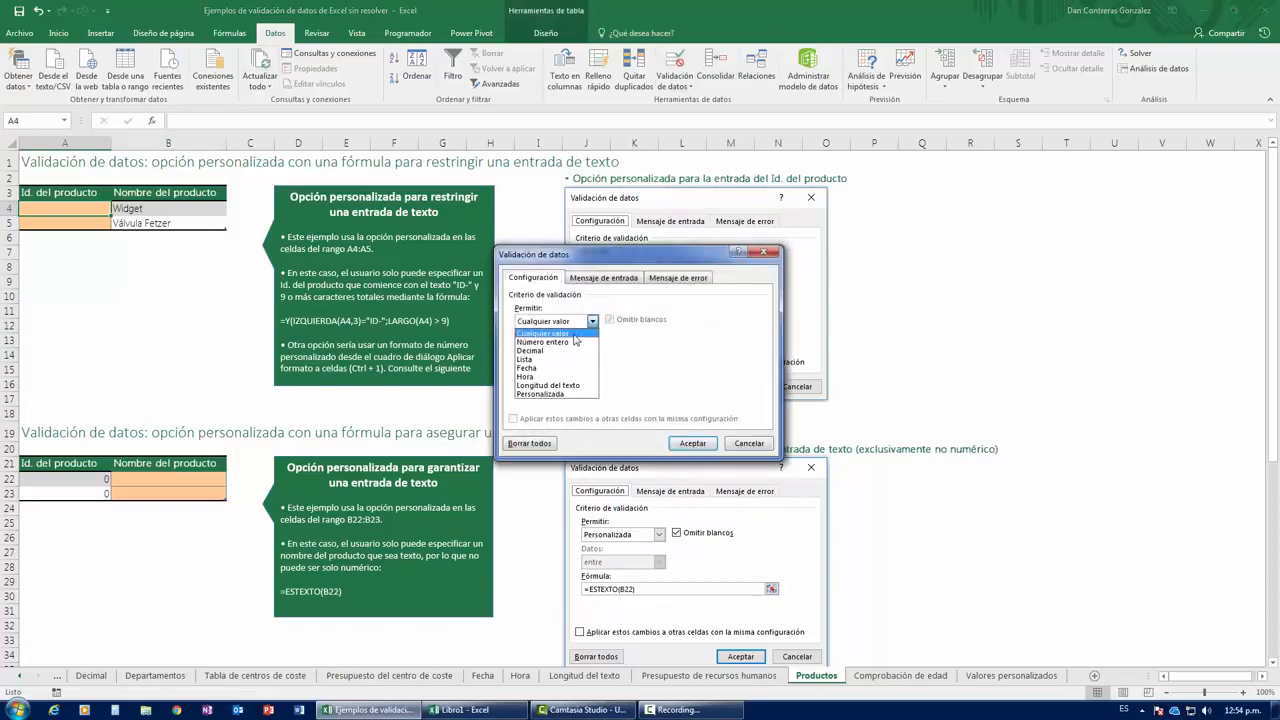
pyautogui.click(552, 395)
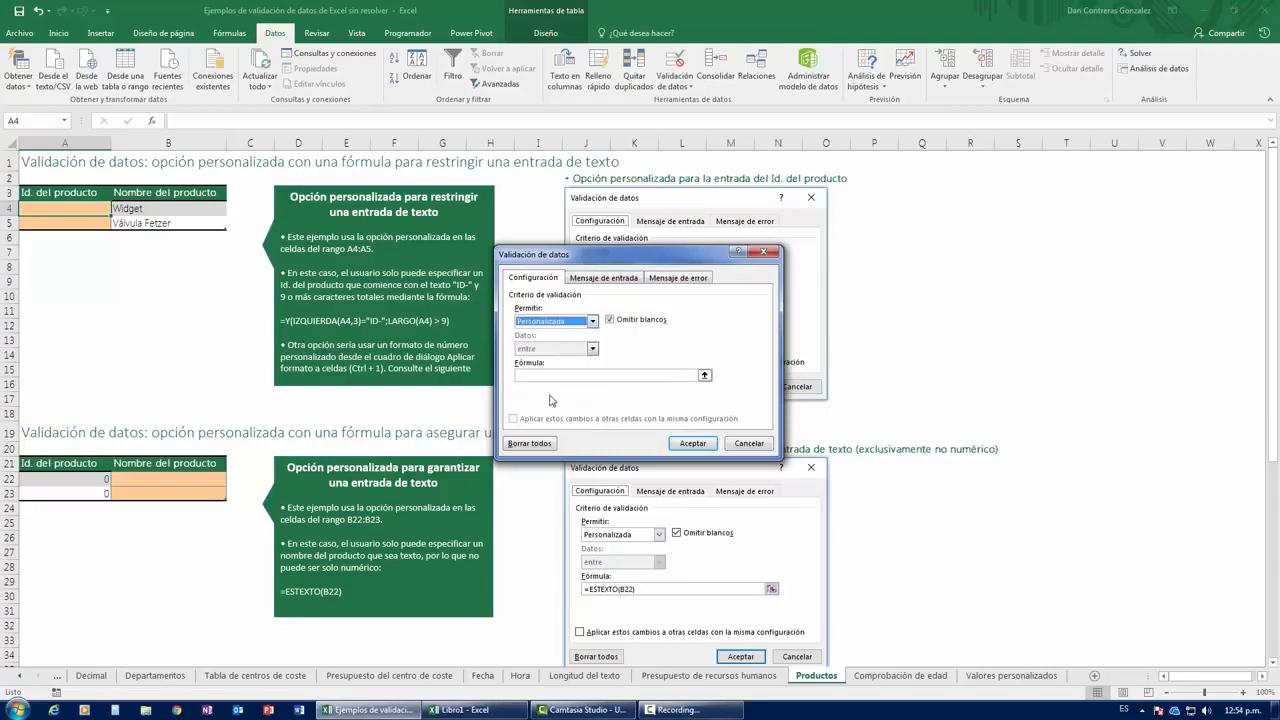
pyautogui.click(551, 321)
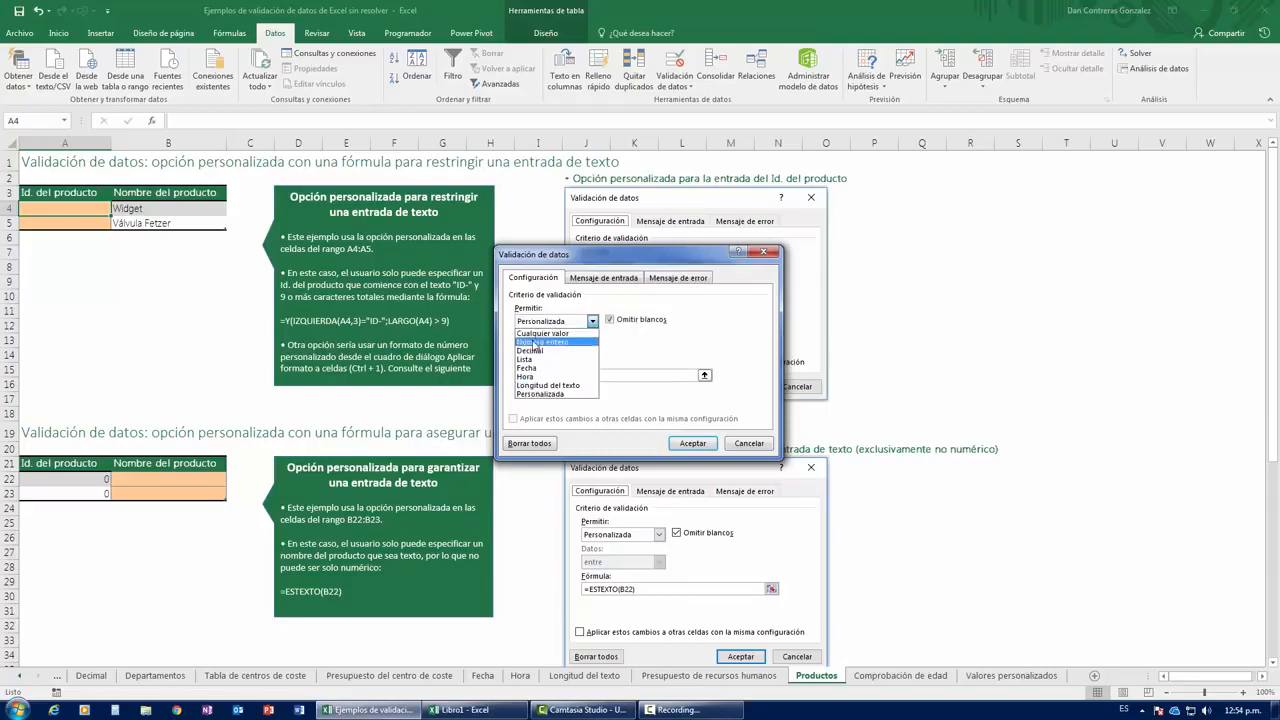
pyautogui.click(541, 405)
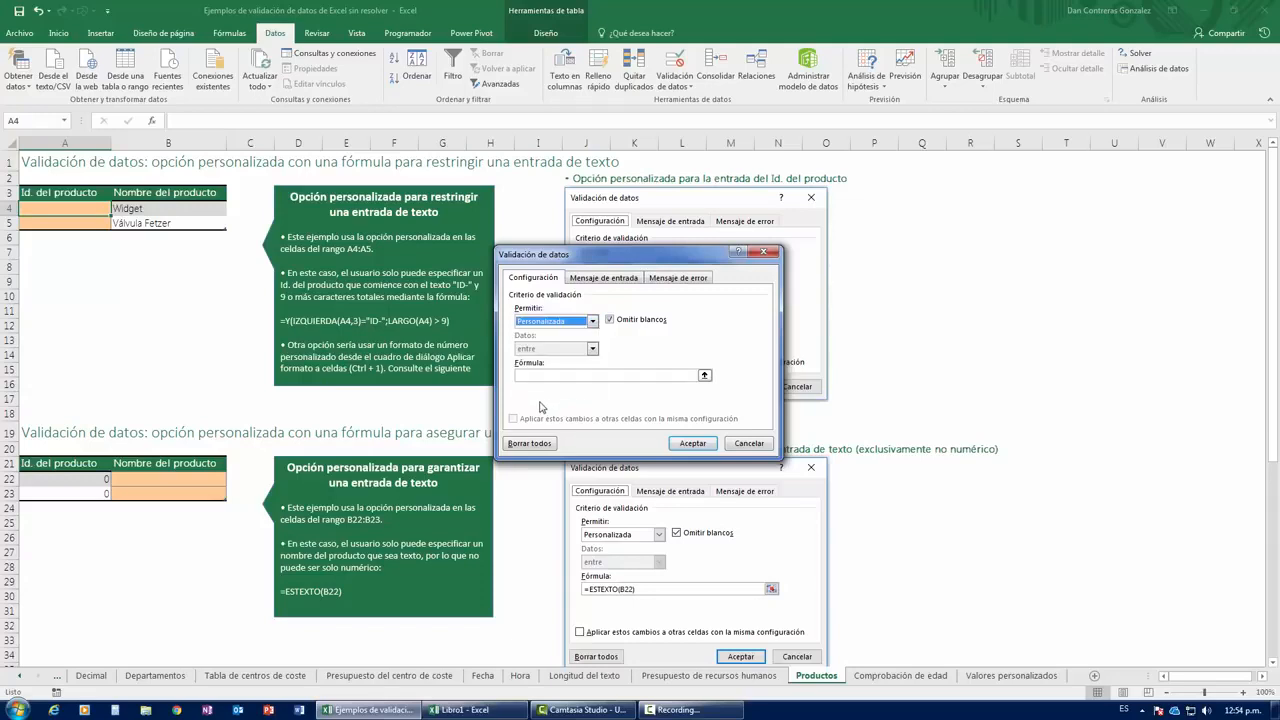
pyautogui.click(520, 375)
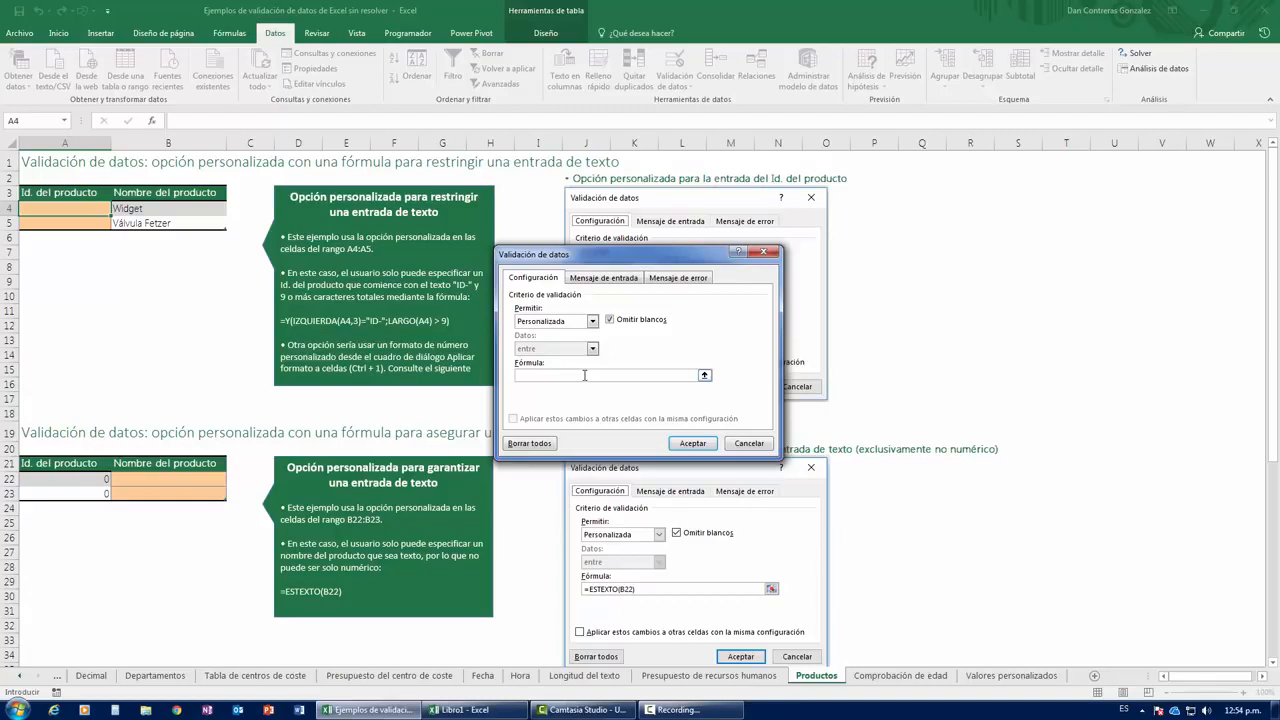
# Enter the custom formula =Y(Izquierda(A4,3)="ID-";Largo(A4)>=9) as A4's validation rule.
pyautogui.write('=2+2')
pyautogui.write('Y')
pyautogui.write('IZ')
pyautogui.write('quierda(')
pyautogui.click(44, 209)
pyautogui.write(',3')
pyautogui.write(')="')
pyautogui.write('ID-')
pyautogui.write(';')
pyautogui.write('Largo')
pyautogui.write('(')
pyautogui.click(57, 207)
pyautogui.write(')')
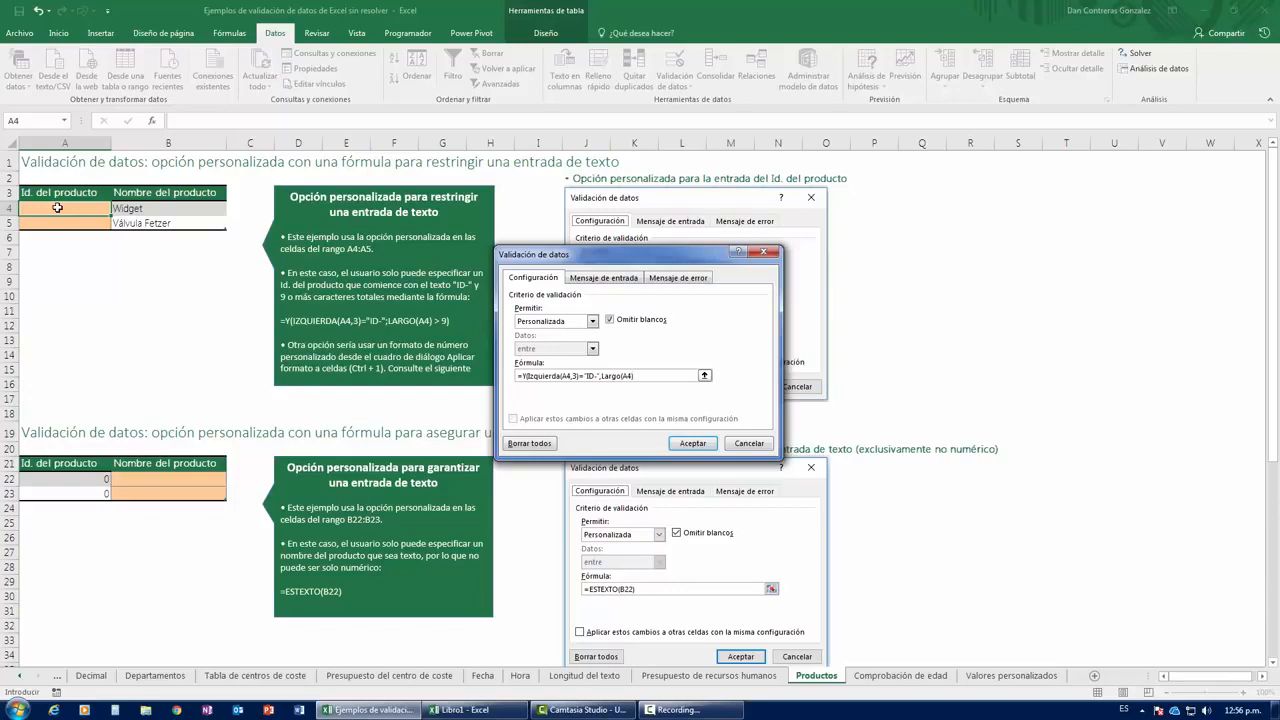
pyautogui.write('>=9)')
# Apply the custom rule to A4 and enter the valid ID ID-123456789.
pyautogui.click(628, 279)
pyautogui.click(540, 278)
pyautogui.click(693, 443)
pyautogui.write('ID-123456789')
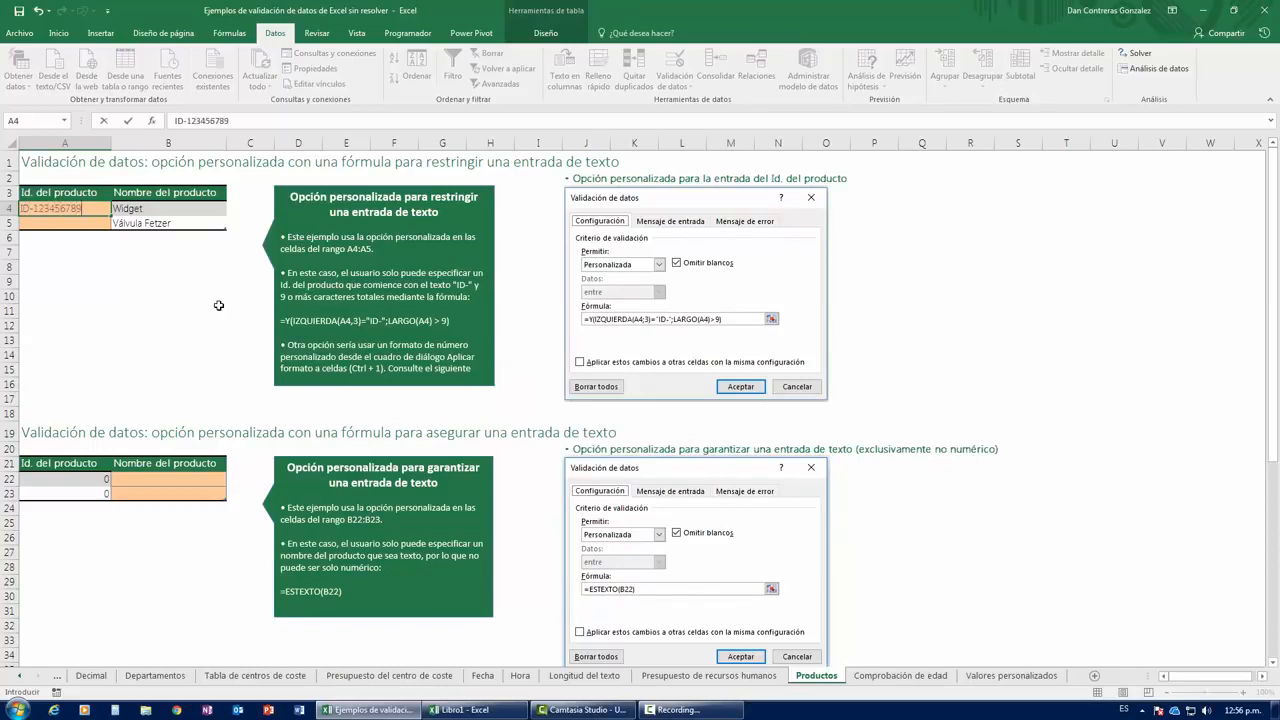
pyautogui.press('Return')
# Confirm IC-123456789 and ID-123 are rejected in A4, then select B22.
pyautogui.press('Up')
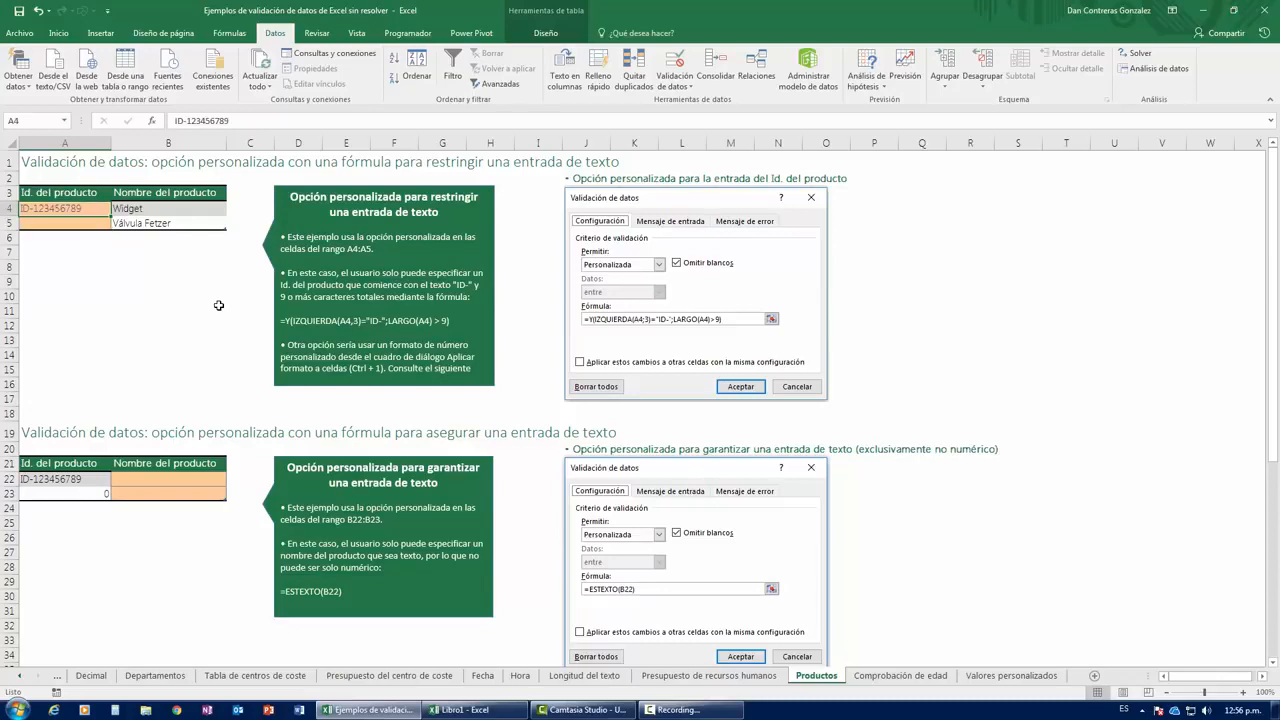
pyautogui.write('I')
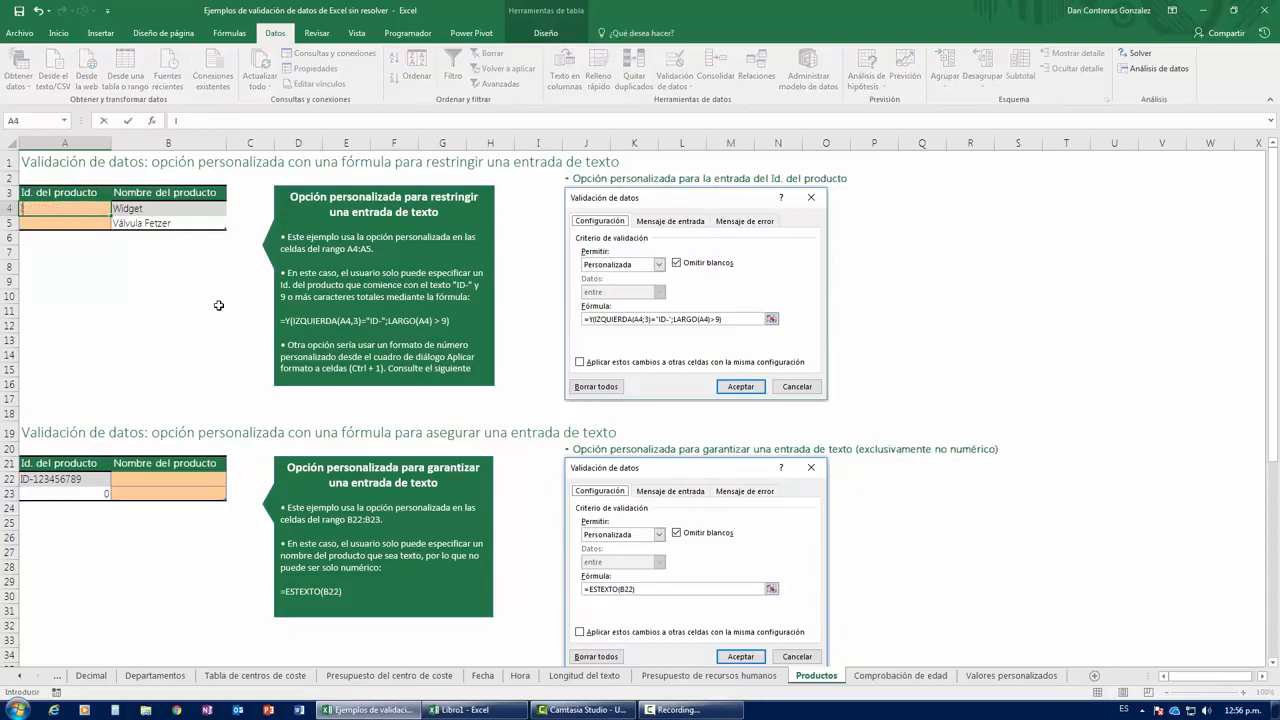
pyautogui.write('C-123456789')
pyautogui.press('Return')
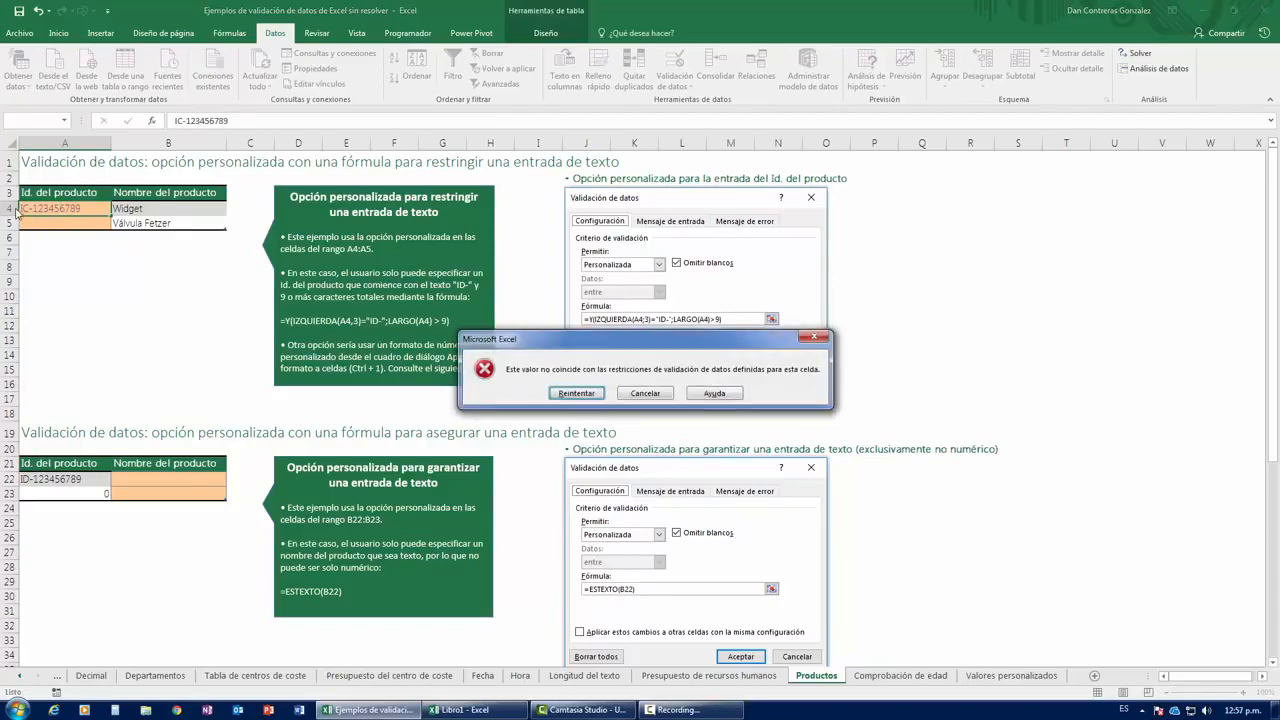
pyautogui.click(645, 398)
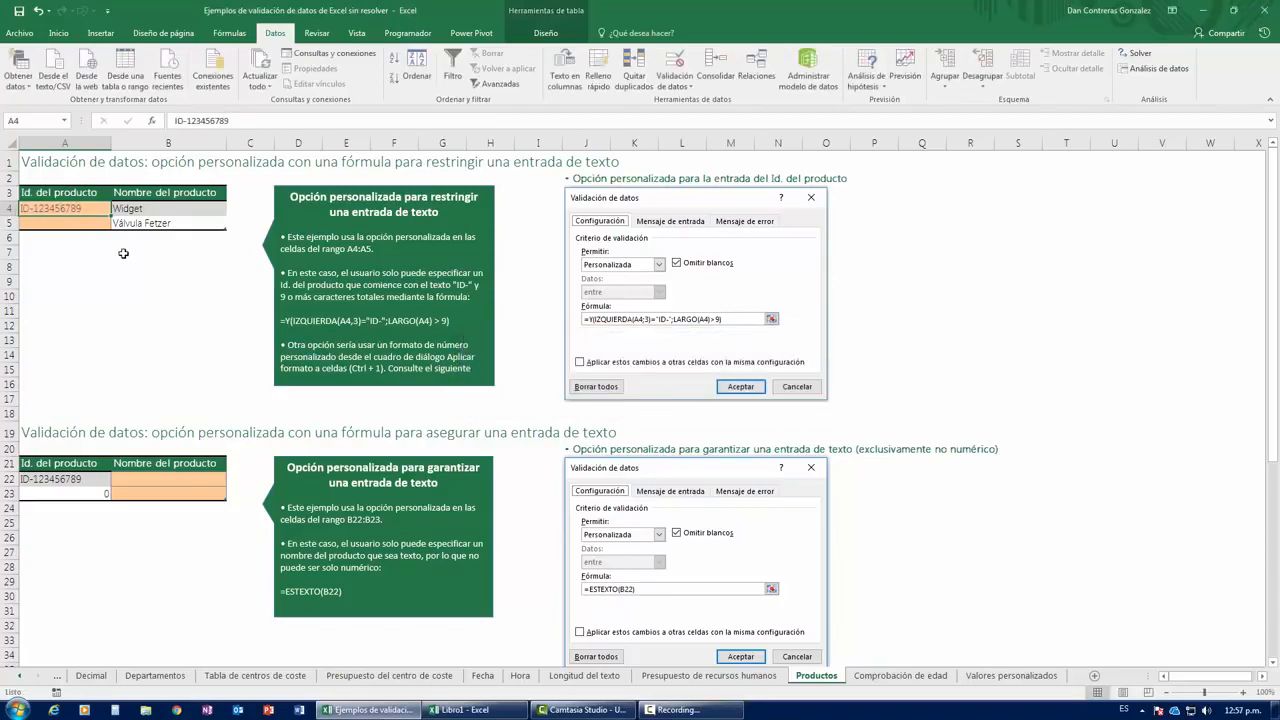
pyautogui.write('ID-123')
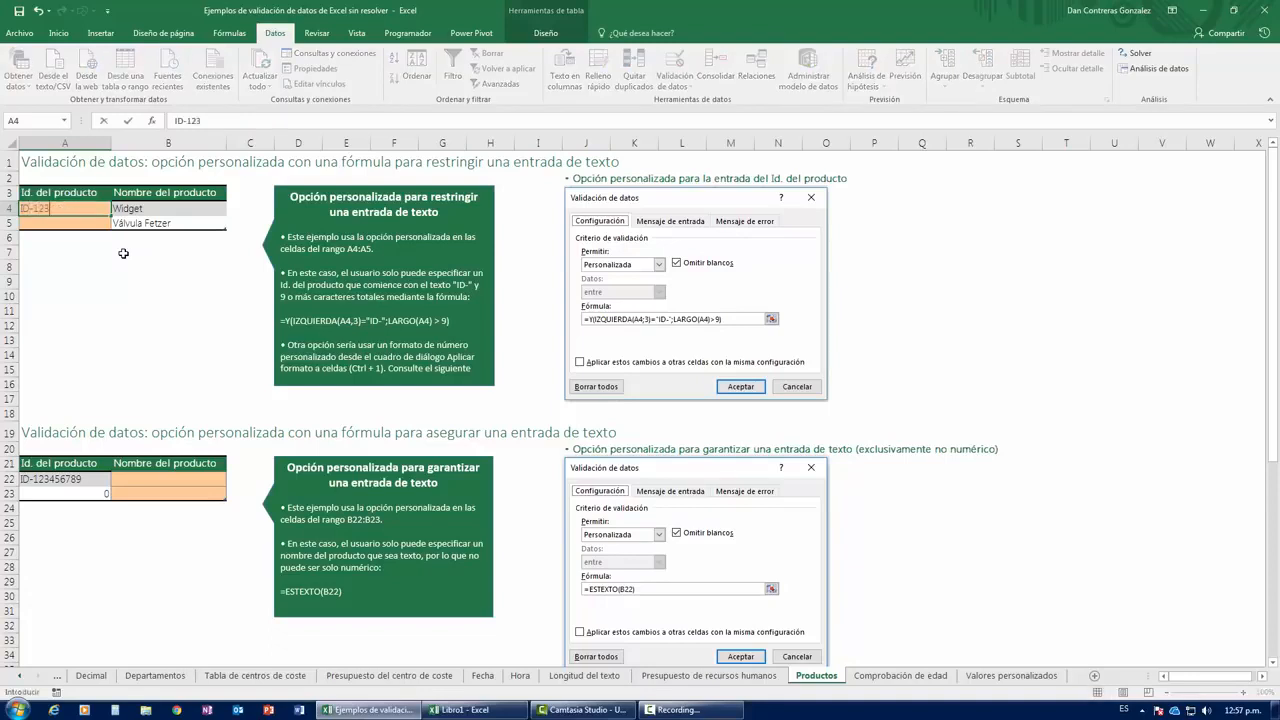
pyautogui.press('Return')
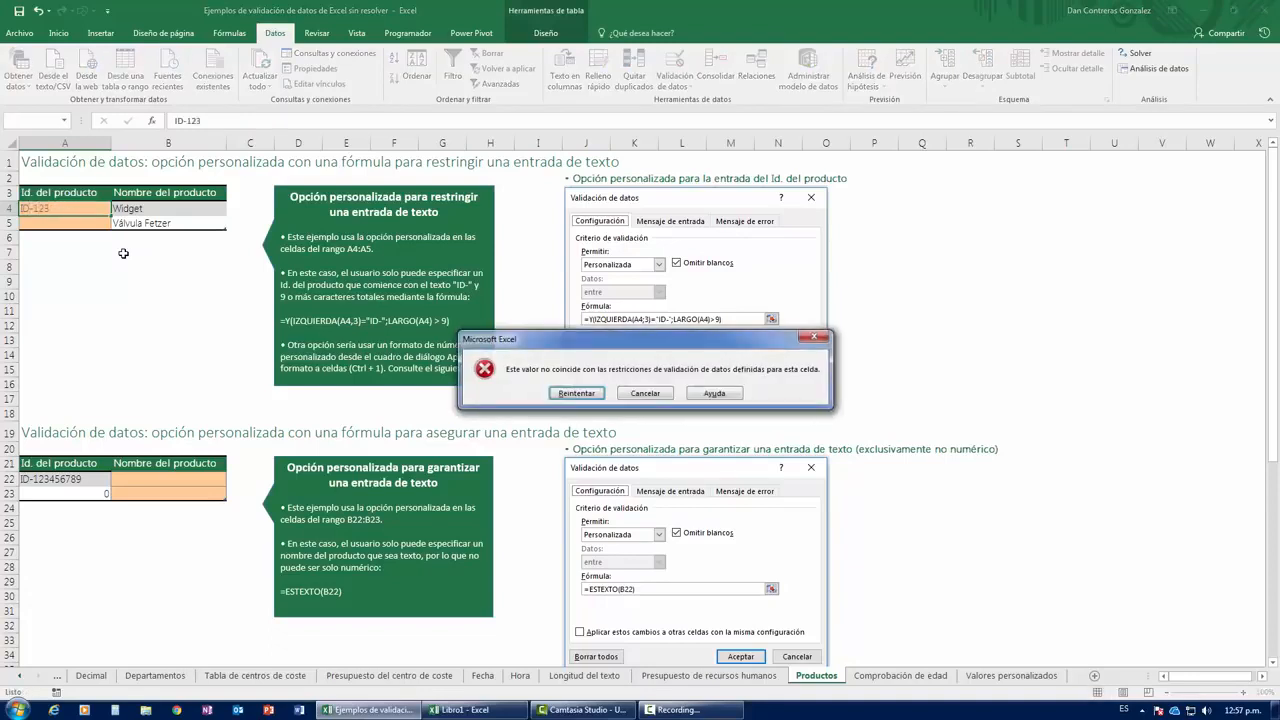
pyautogui.press('Escape')
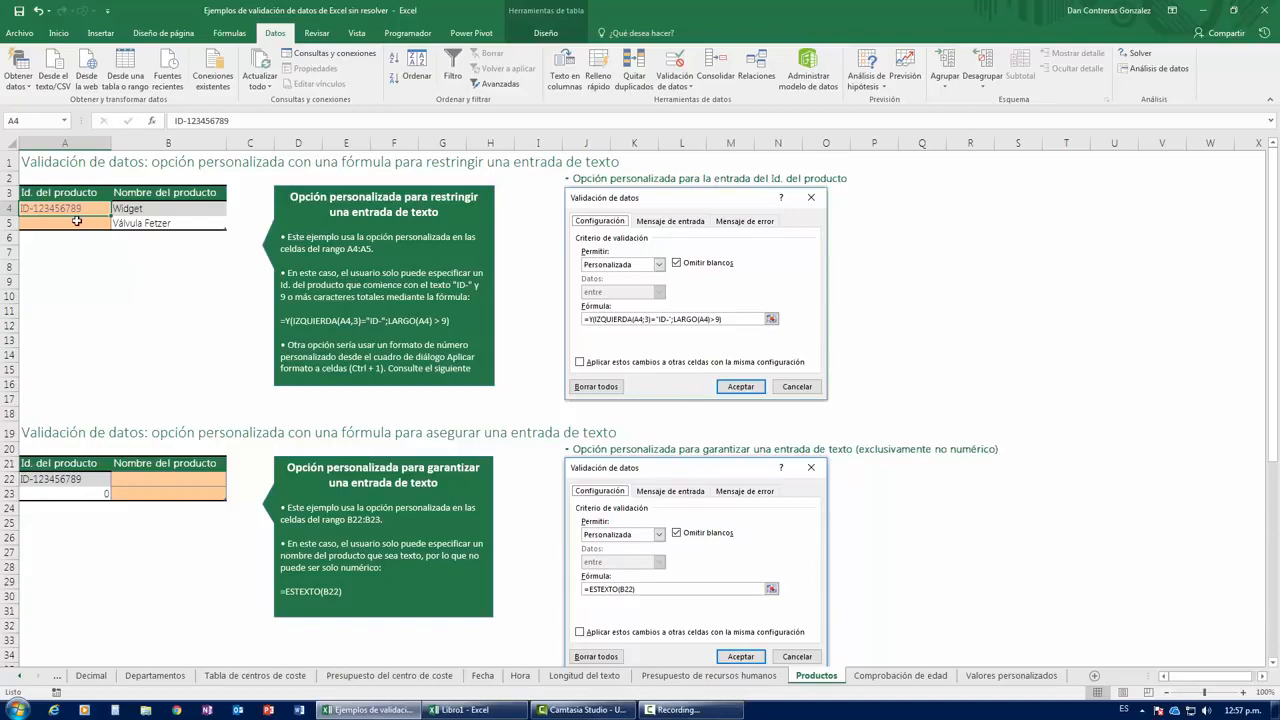
pyautogui.click(152, 478)
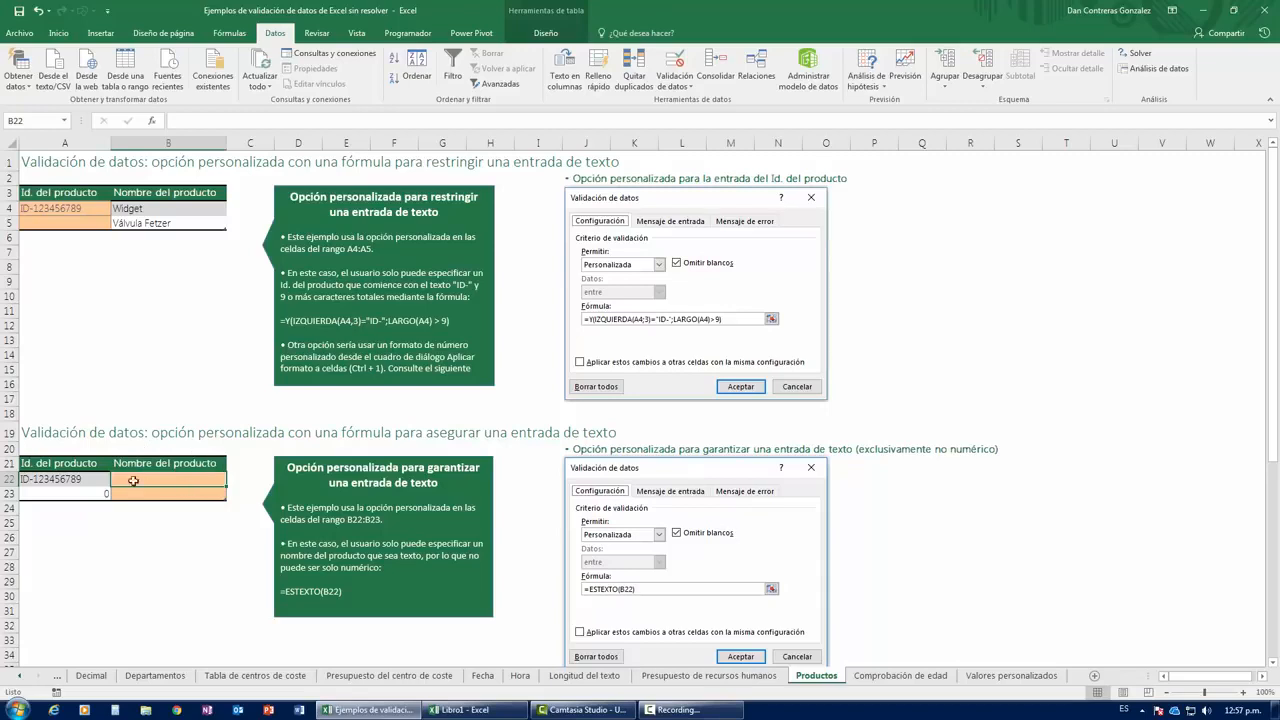
pyautogui.scroll(-2, 130, 472)
pyautogui.scroll(1, 236, 485)
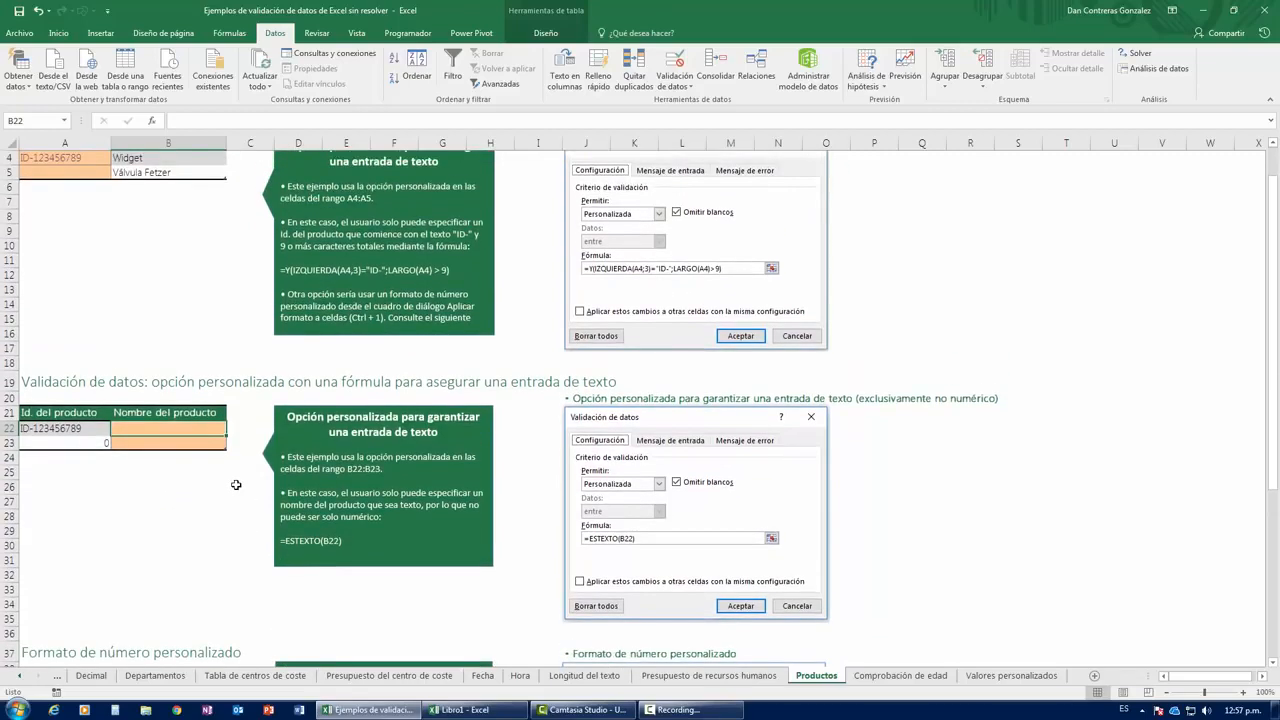
pyautogui.scroll(1, 236, 485)
pyautogui.scroll(-1, 236, 485)
pyautogui.click(688, 712)
pyautogui.click(865, 468)
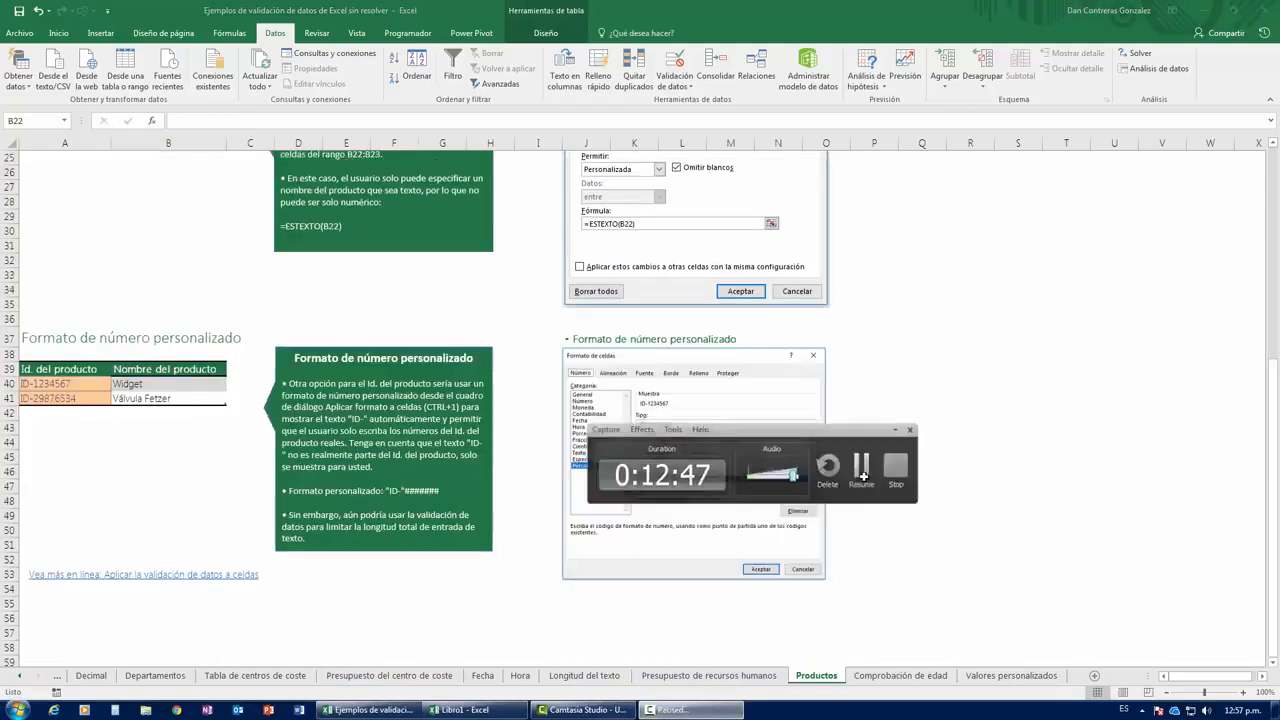
pyautogui.click(865, 468)
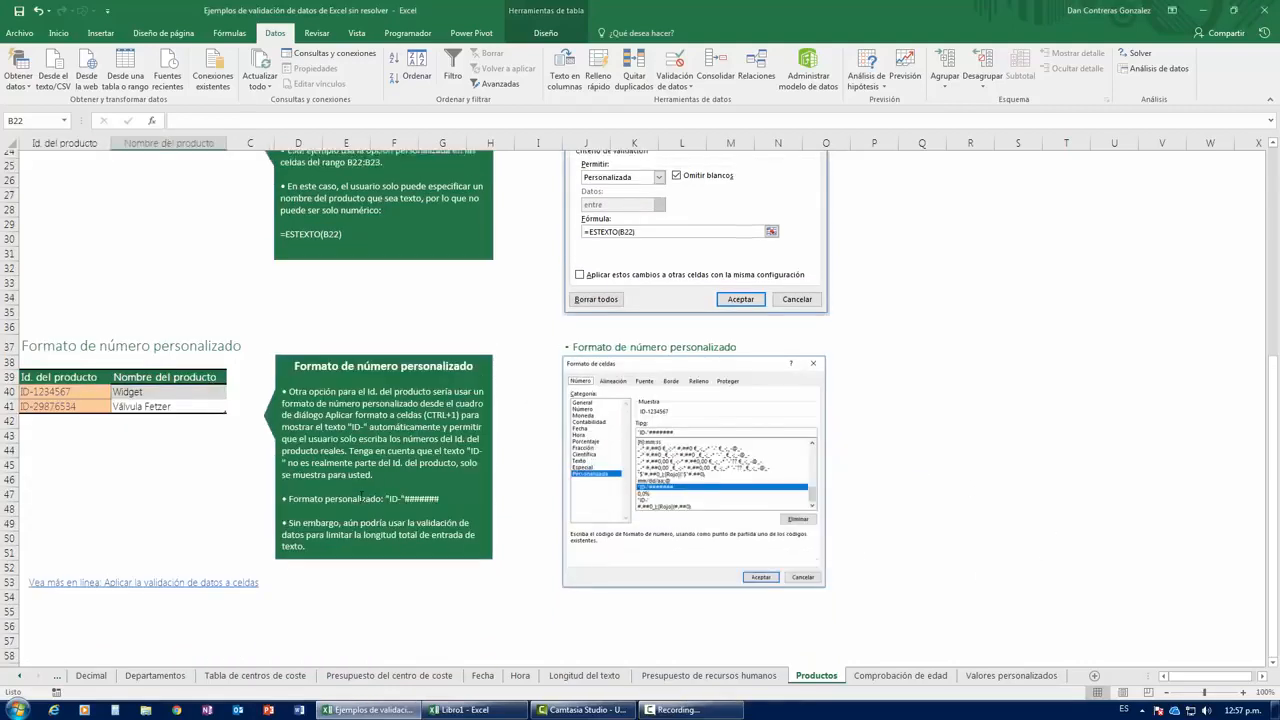
pyautogui.scroll(5, 379, 506)
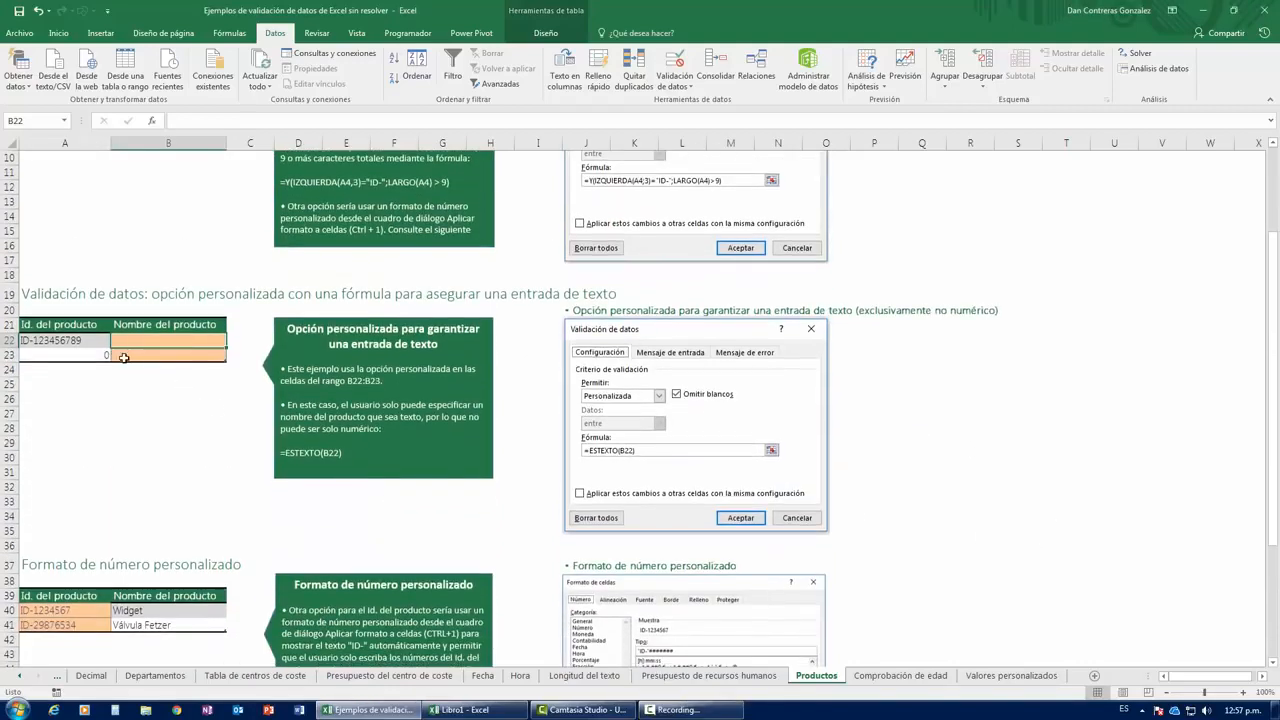
pyautogui.scroll(1, 124, 356)
pyautogui.scroll(1, 143, 399)
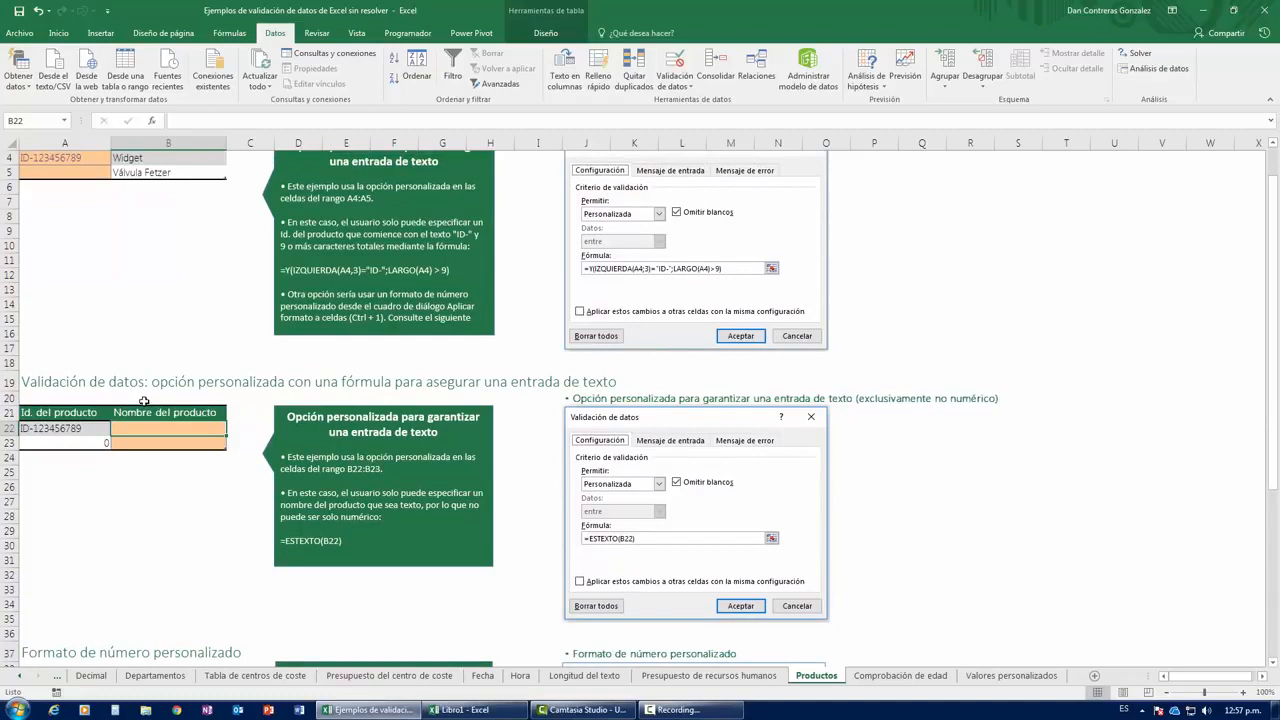
pyautogui.scroll(1, 144, 401)
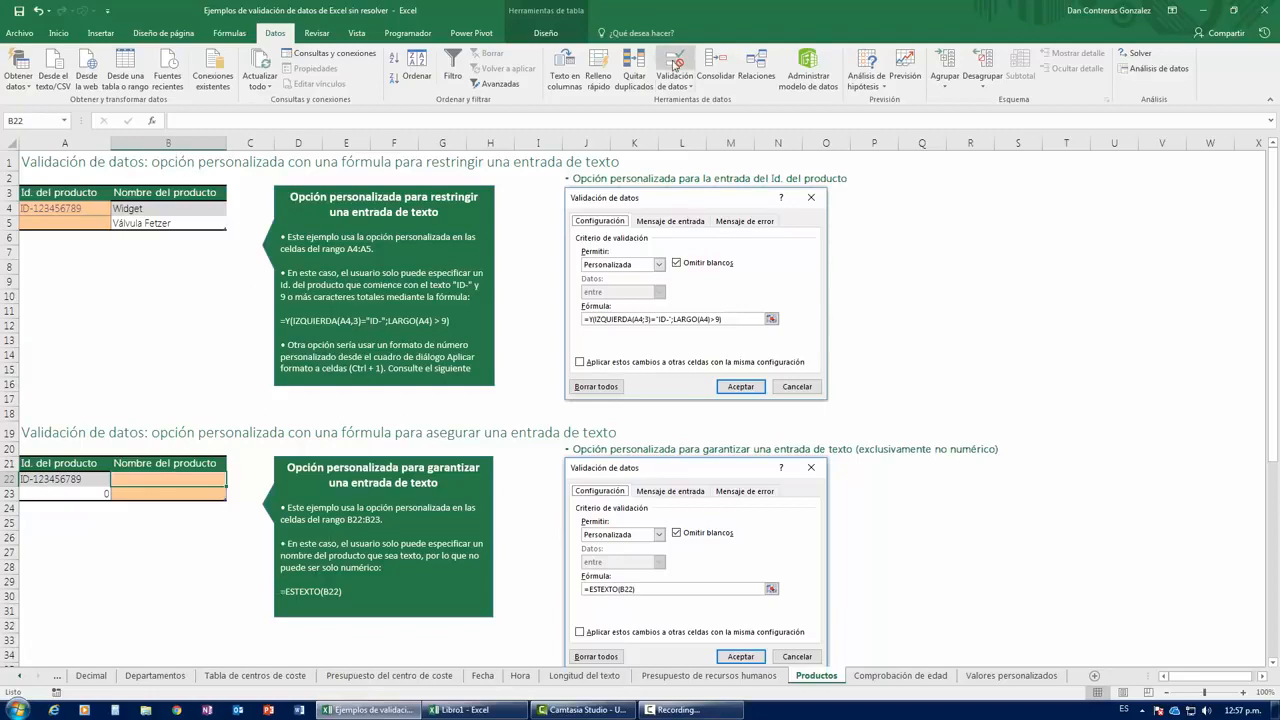
# Add a Personalizada validation rule with formula =estexto(B22) to cell B22.
pyautogui.click(676, 64)
pyautogui.click(566, 322)
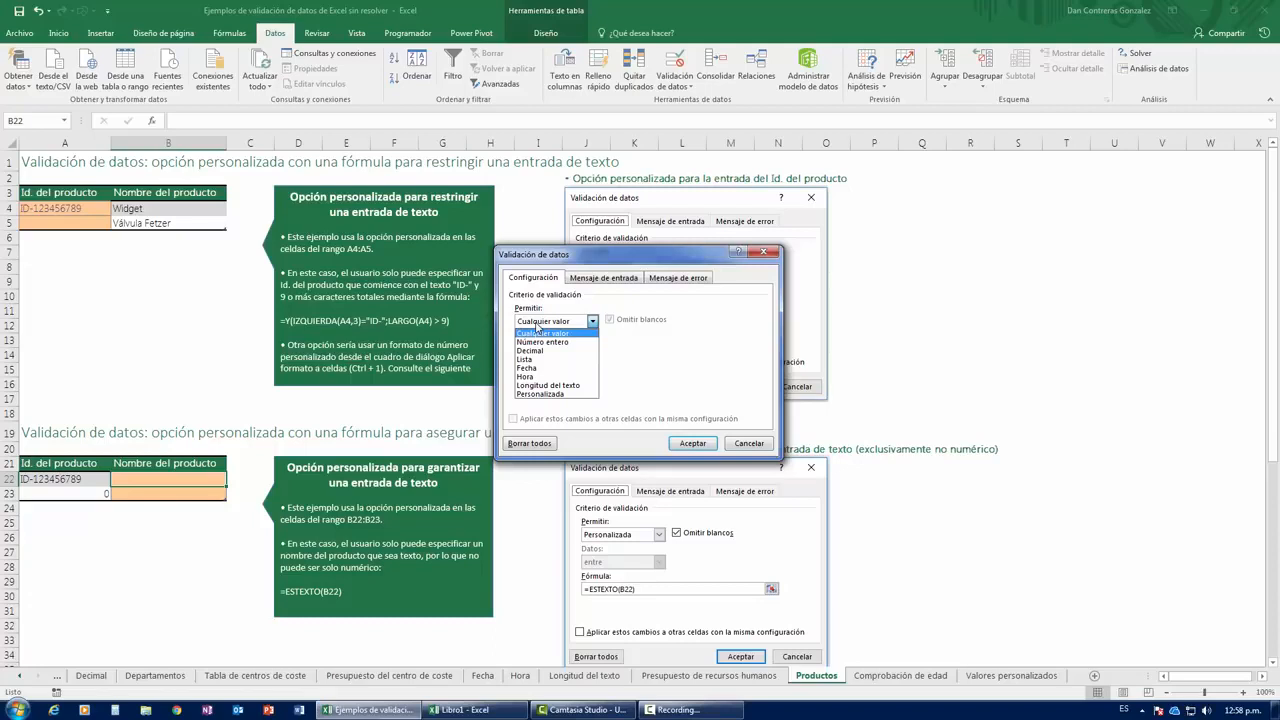
pyautogui.click(529, 394)
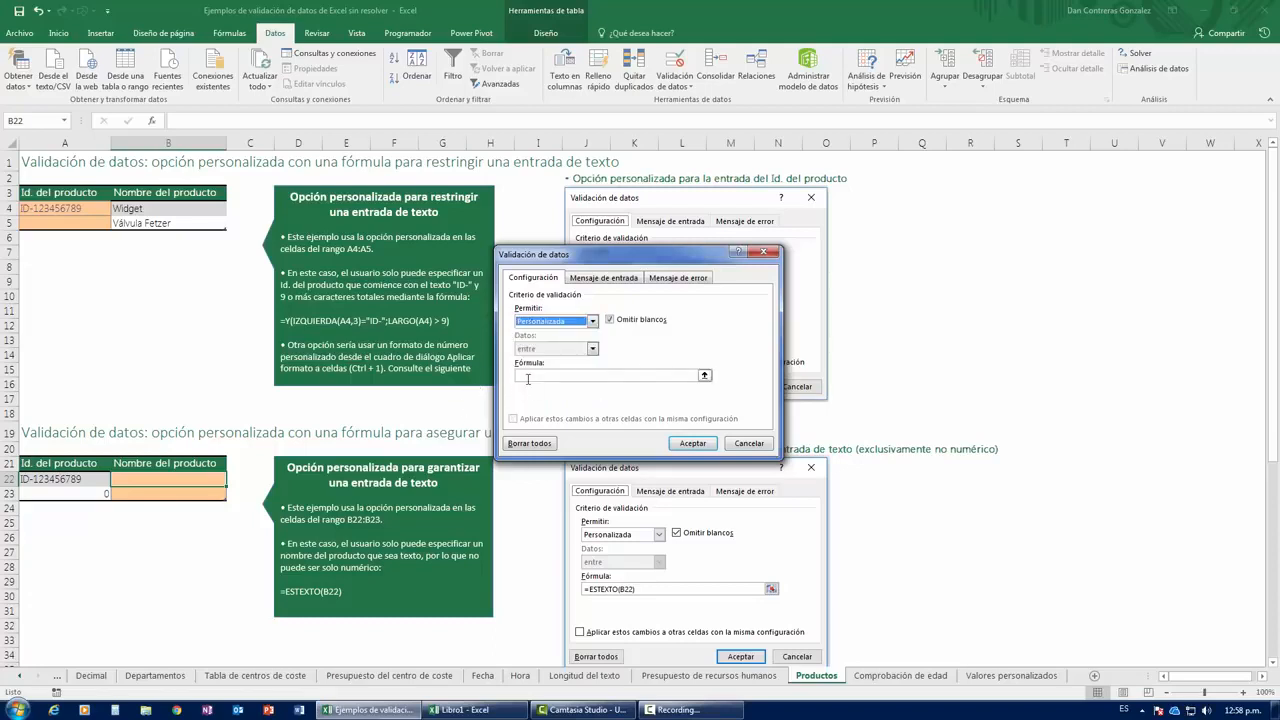
pyautogui.click(529, 375)
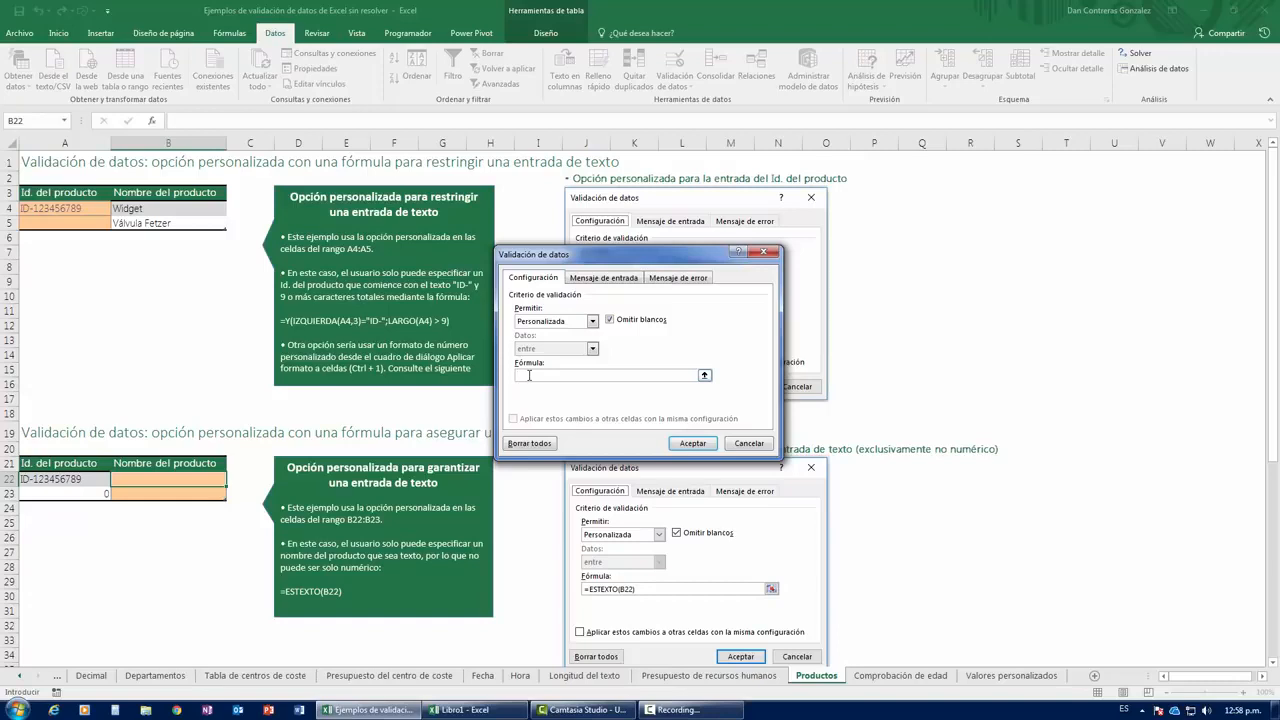
pyautogui.write('=estexto(')
pyautogui.click(167, 480)
pyautogui.click(676, 445)
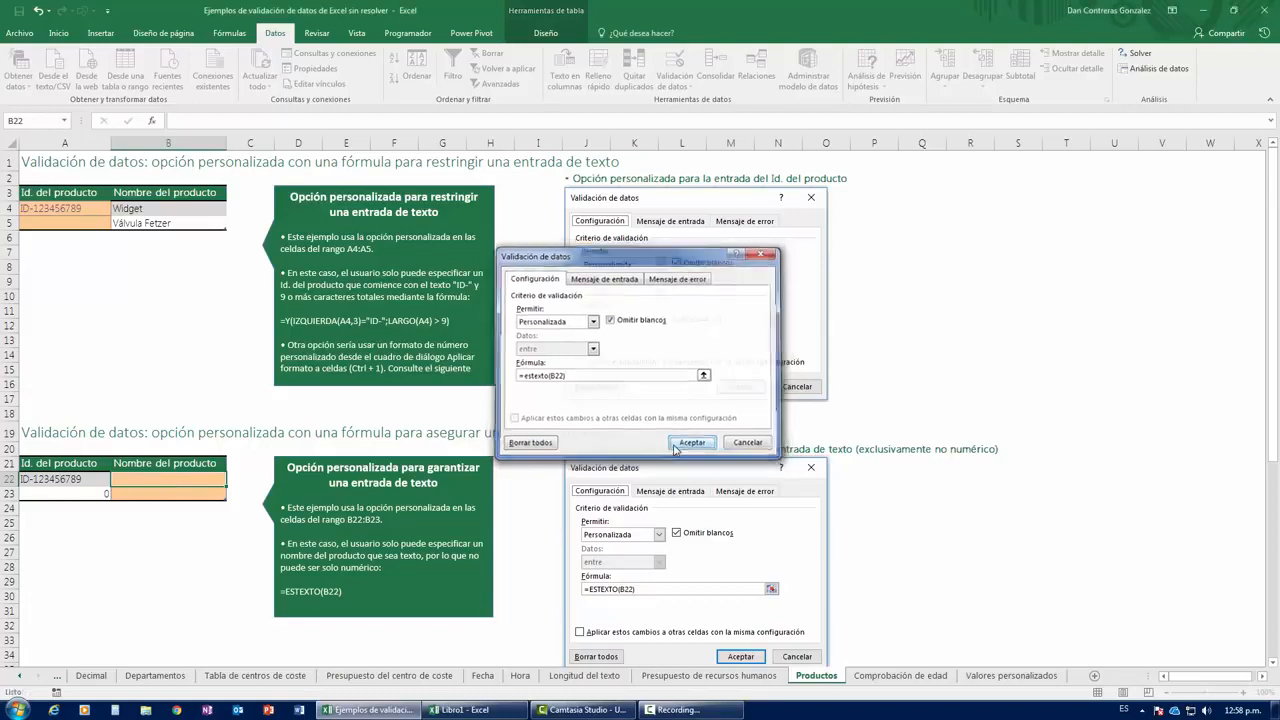
# Try 'hola' and undo it, see 456 rejected, then enter a text name in B22.
pyautogui.write('hola')
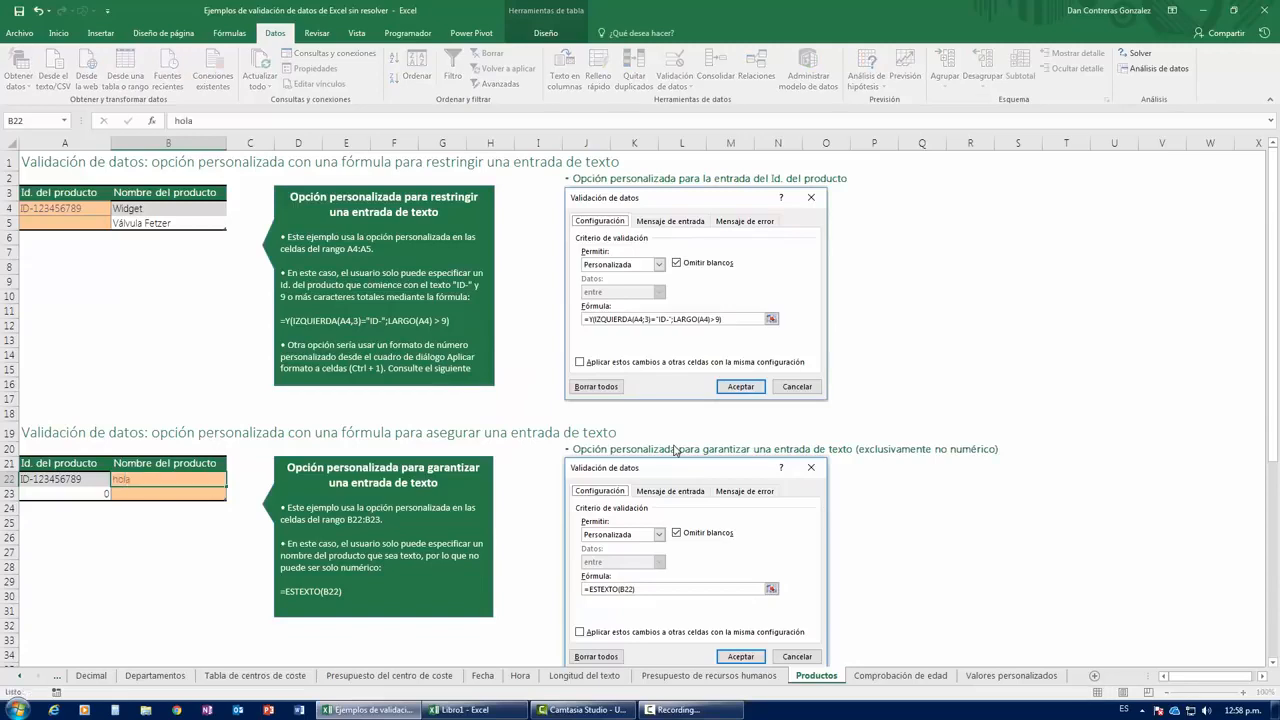
pyautogui.press('Return')
pyautogui.hotkey('ctrl', 'z')
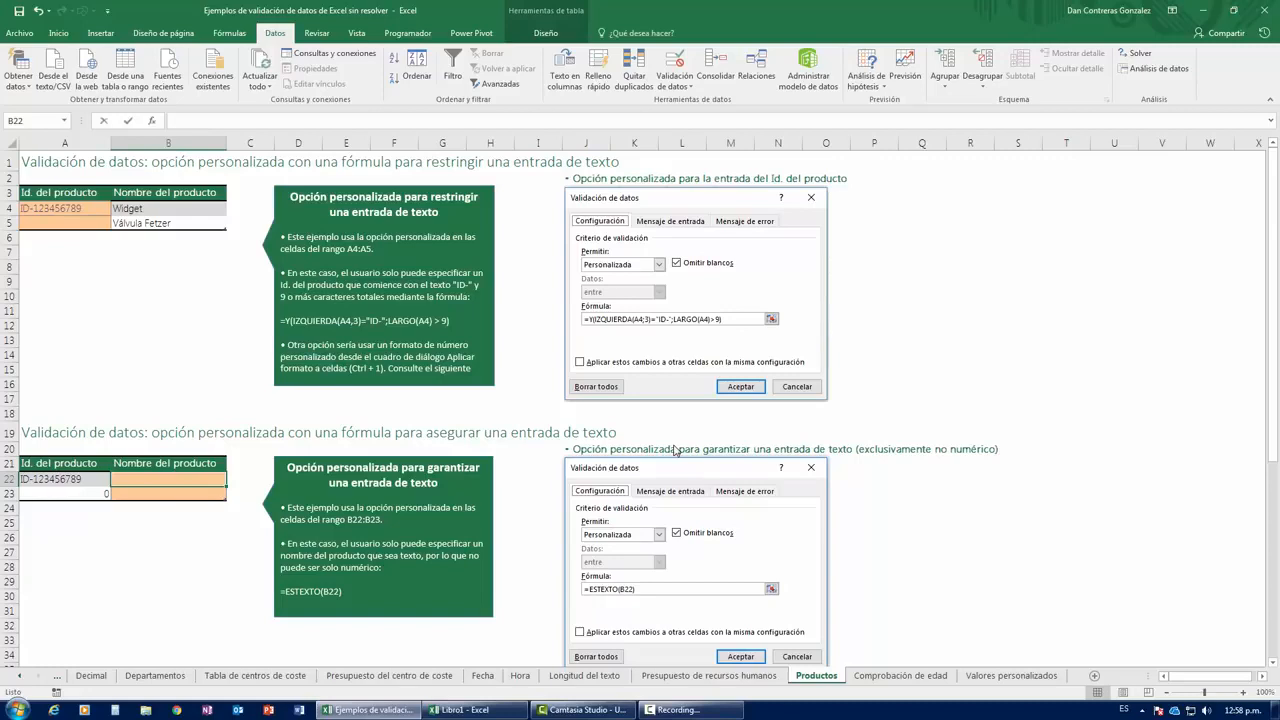
pyautogui.write('456')
pyautogui.press('Return')
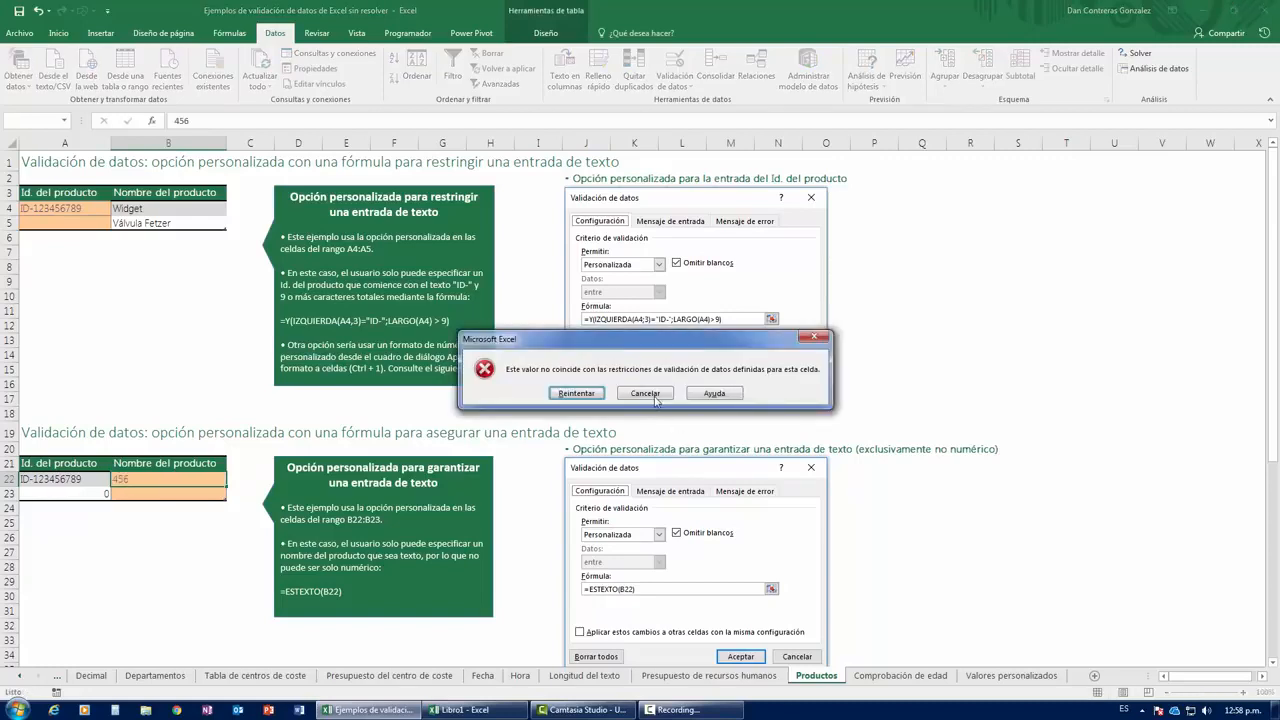
pyautogui.click(645, 393)
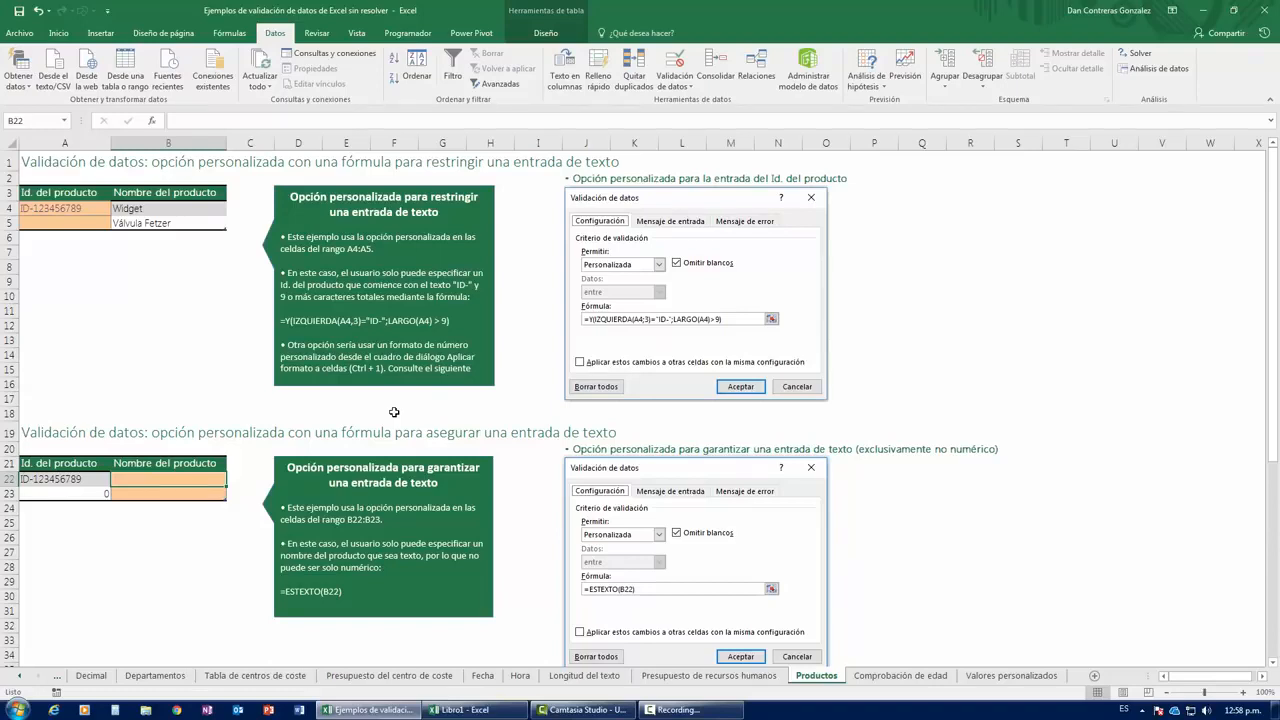
pyautogui.write('dksajfdksfñla')
pyautogui.press('Return')
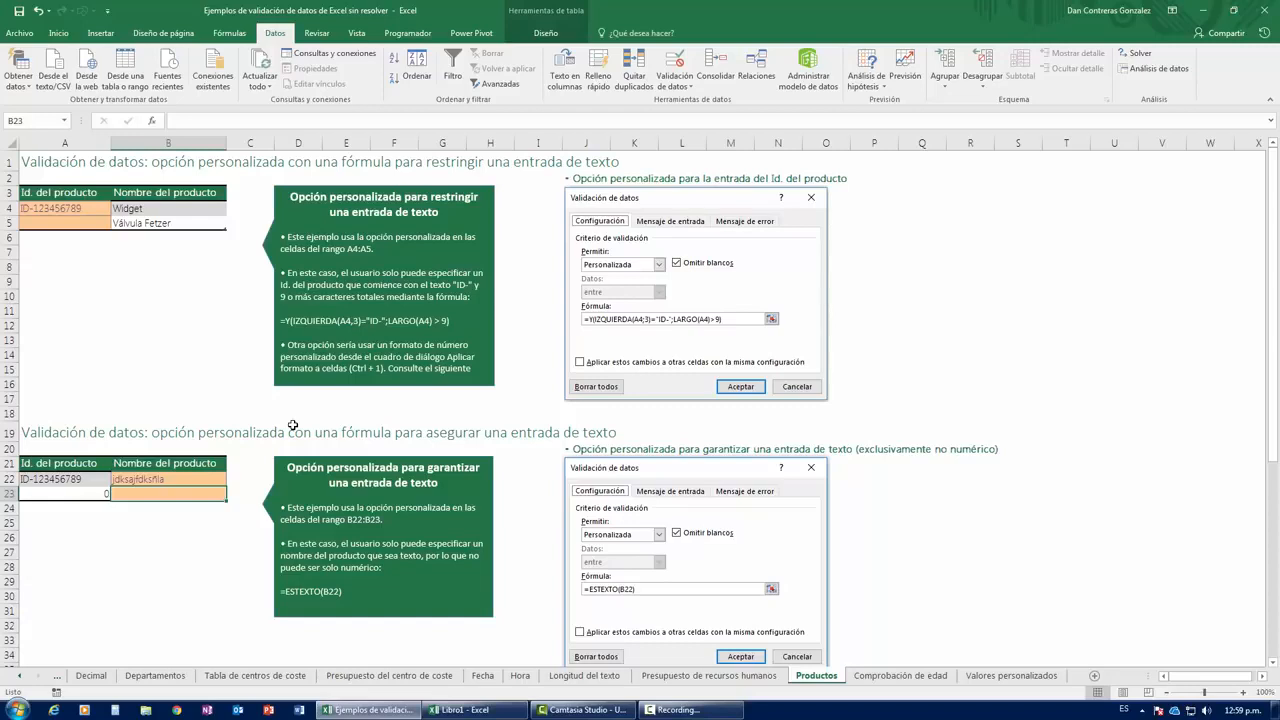
# Give A40 a plain Number format, clear it, and test the number 123123453.
pyautogui.scroll(-6, 293, 425)
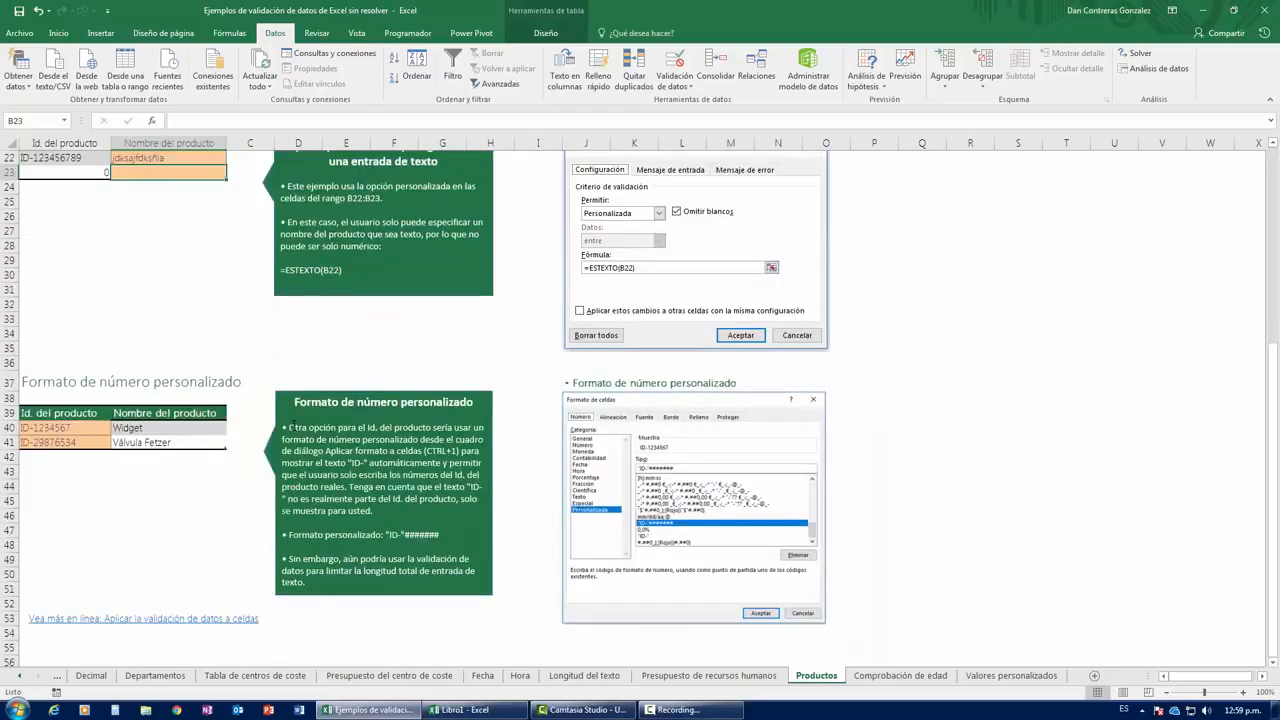
pyautogui.scroll(-3, 293, 425)
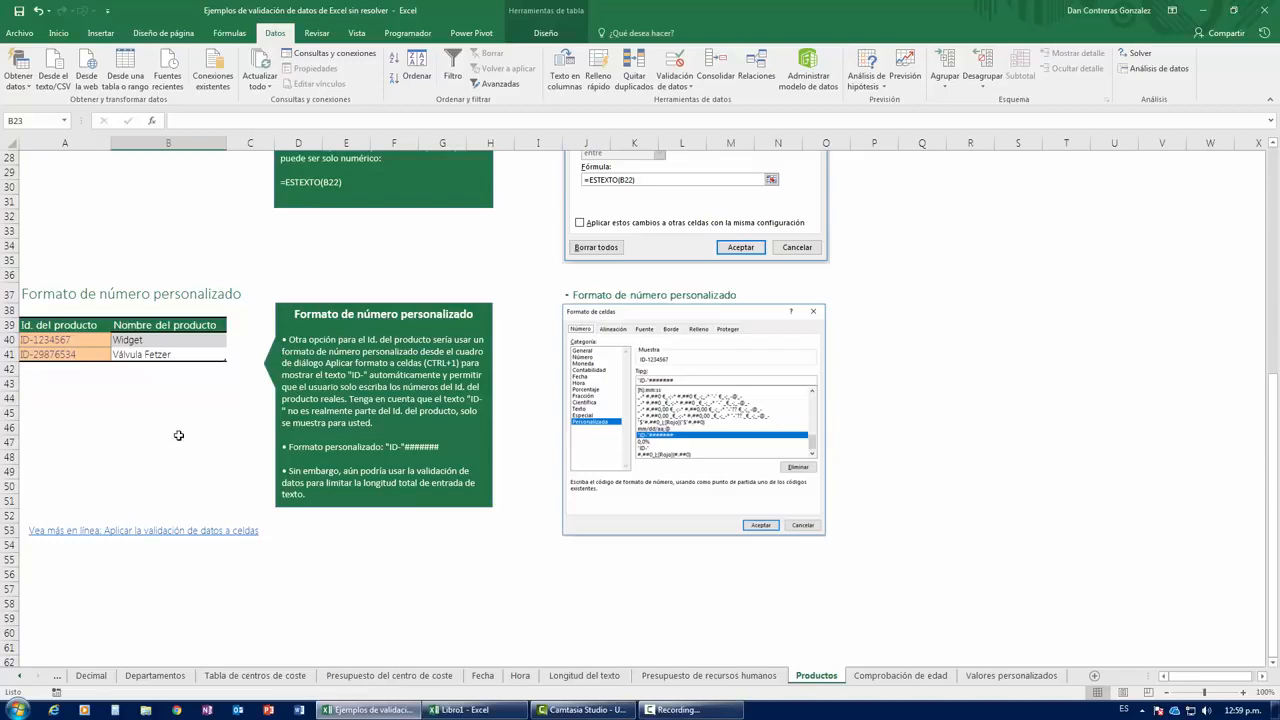
pyautogui.click(82, 343)
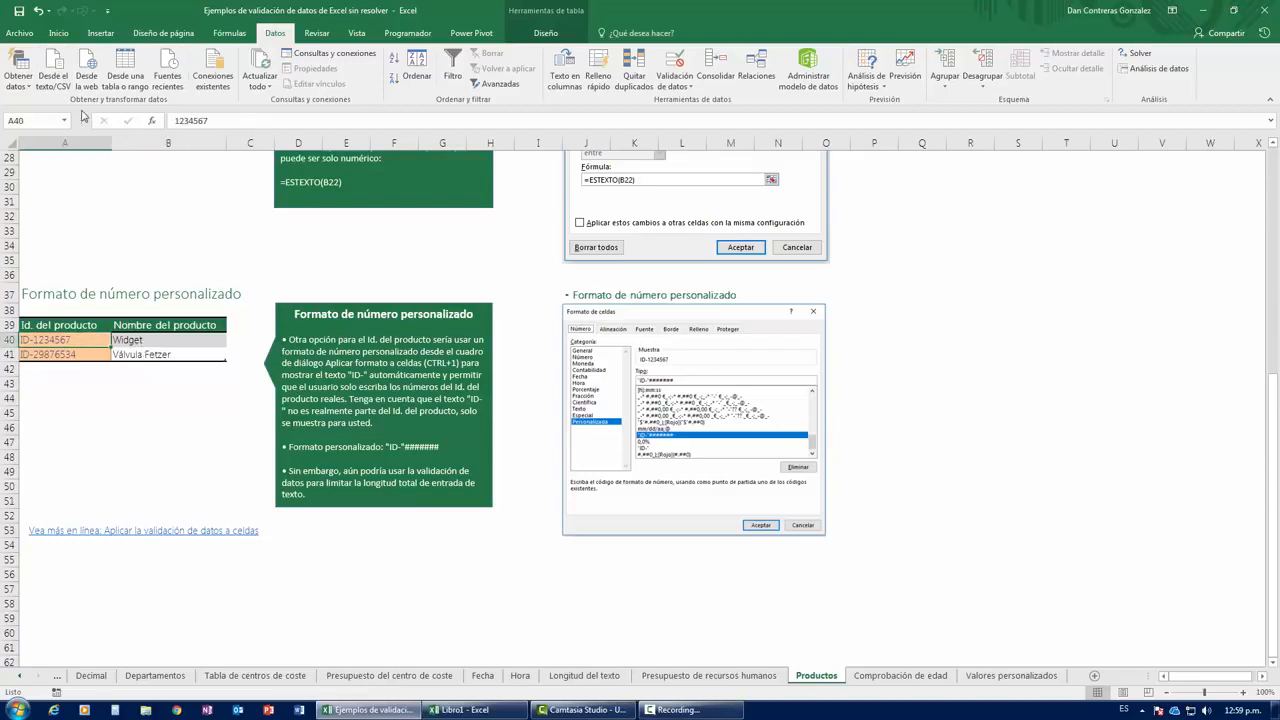
pyautogui.hotkey('ctrl', 'shift', '1')
pyautogui.press('Delete')
pyautogui.scroll(9, 78, 340)
pyautogui.scroll(-6, 78, 330)
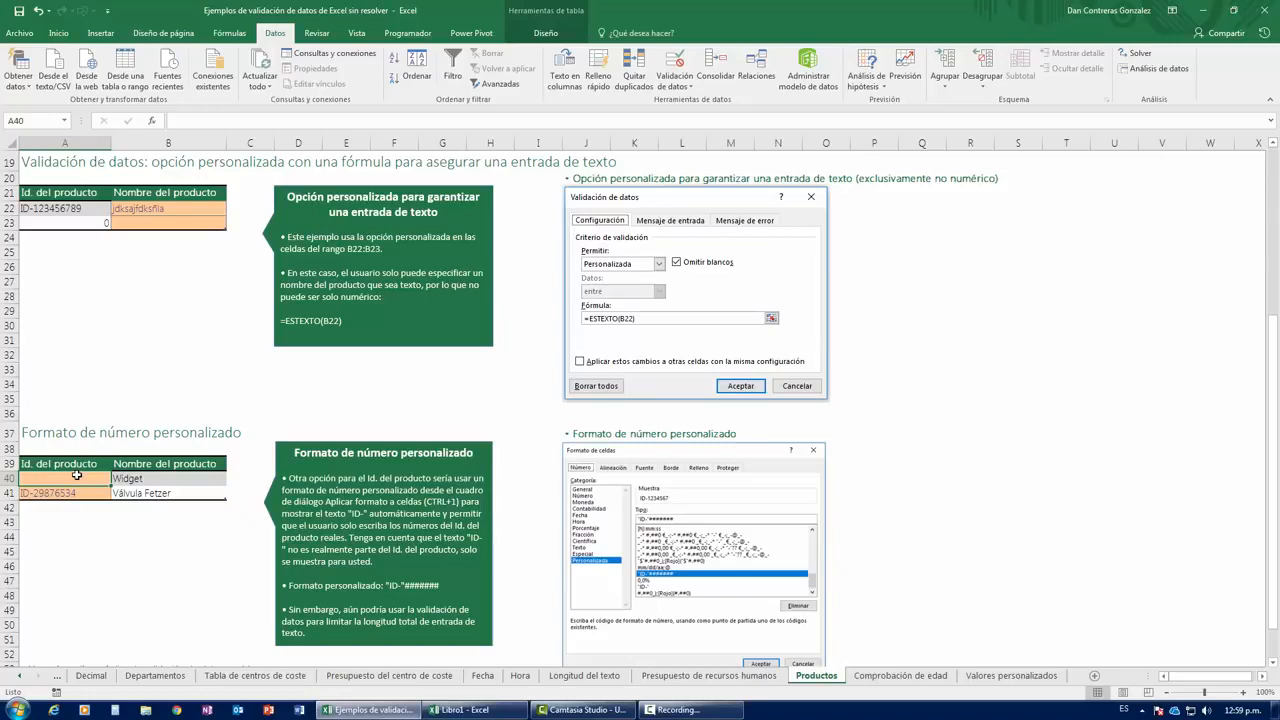
pyautogui.scroll(6, 78, 470)
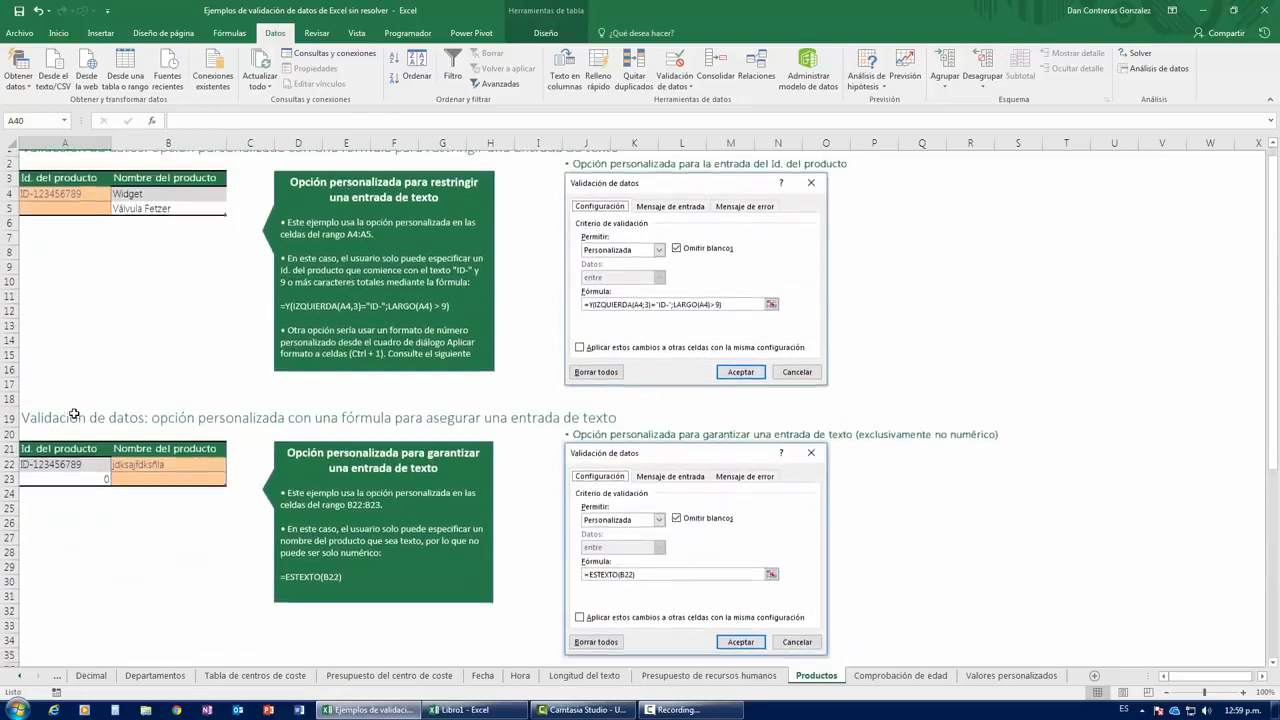
pyautogui.scroll(-7, 74, 414)
pyautogui.write('123123453')
pyautogui.press('Return')
# Clear cell A40 again and bring up Formato de celdas for it.
pyautogui.click(72, 427)
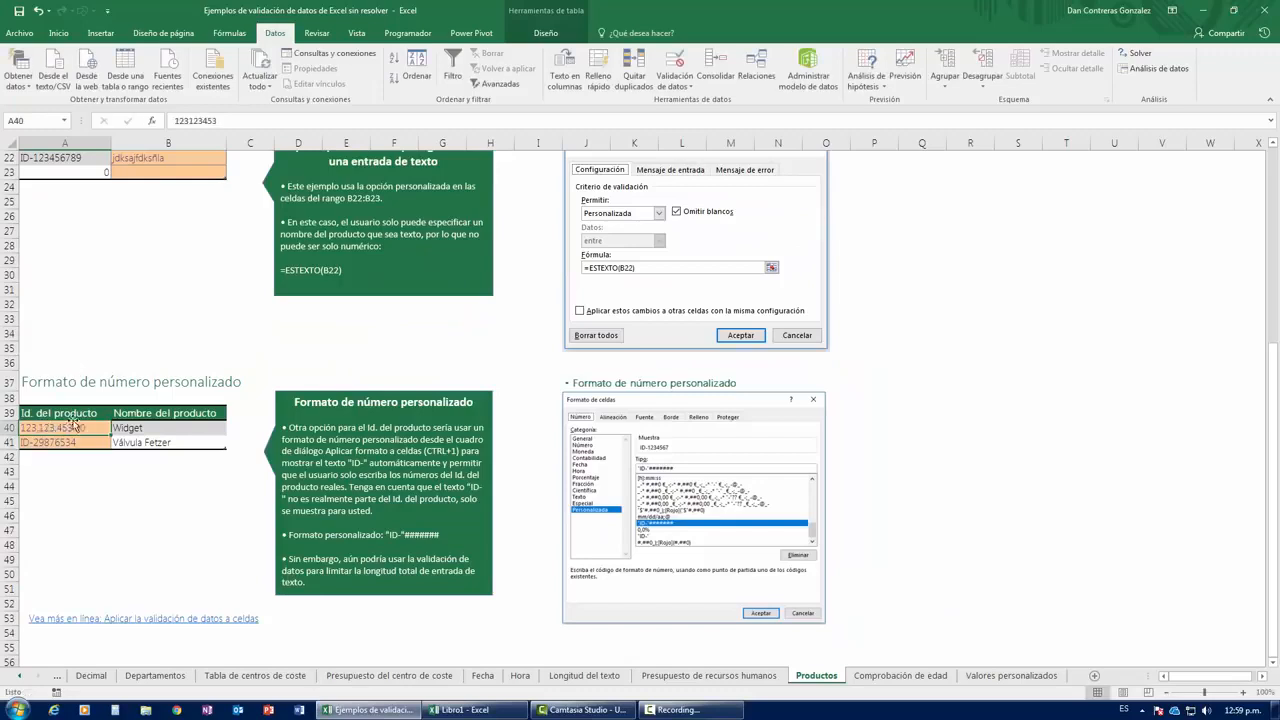
pyautogui.click(48, 442)
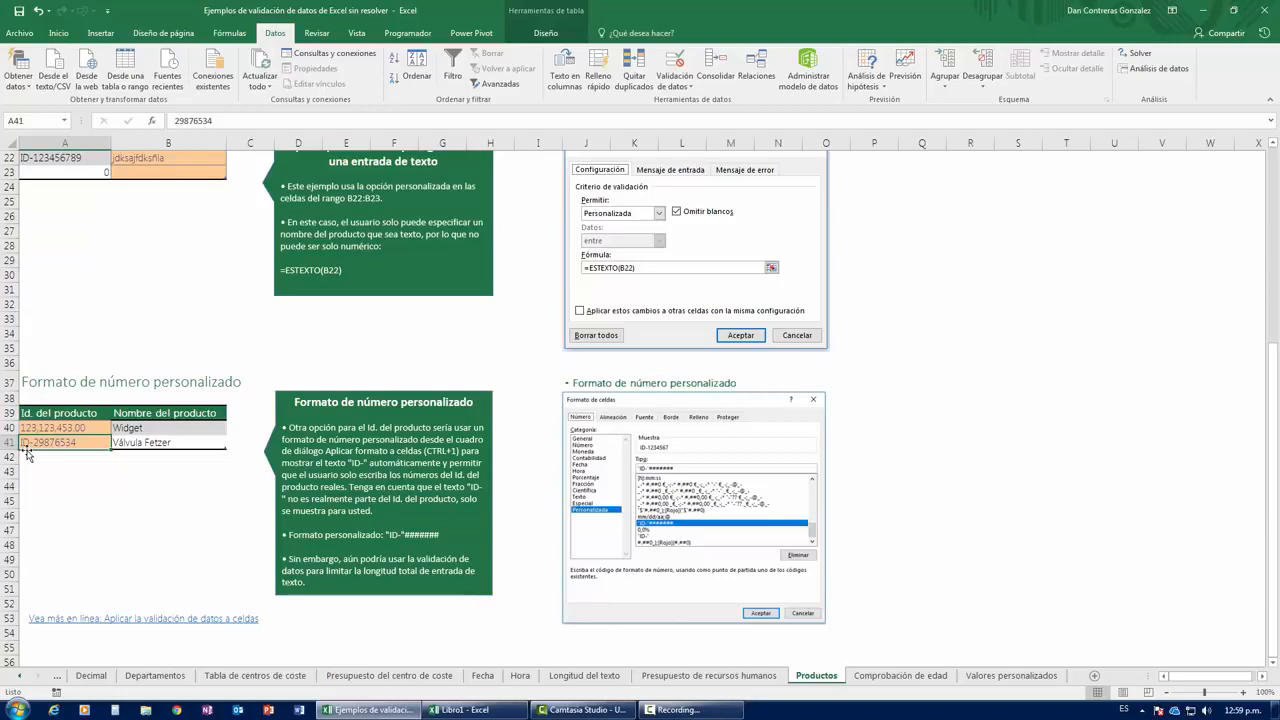
pyautogui.click(35, 428)
pyautogui.press('Delete')
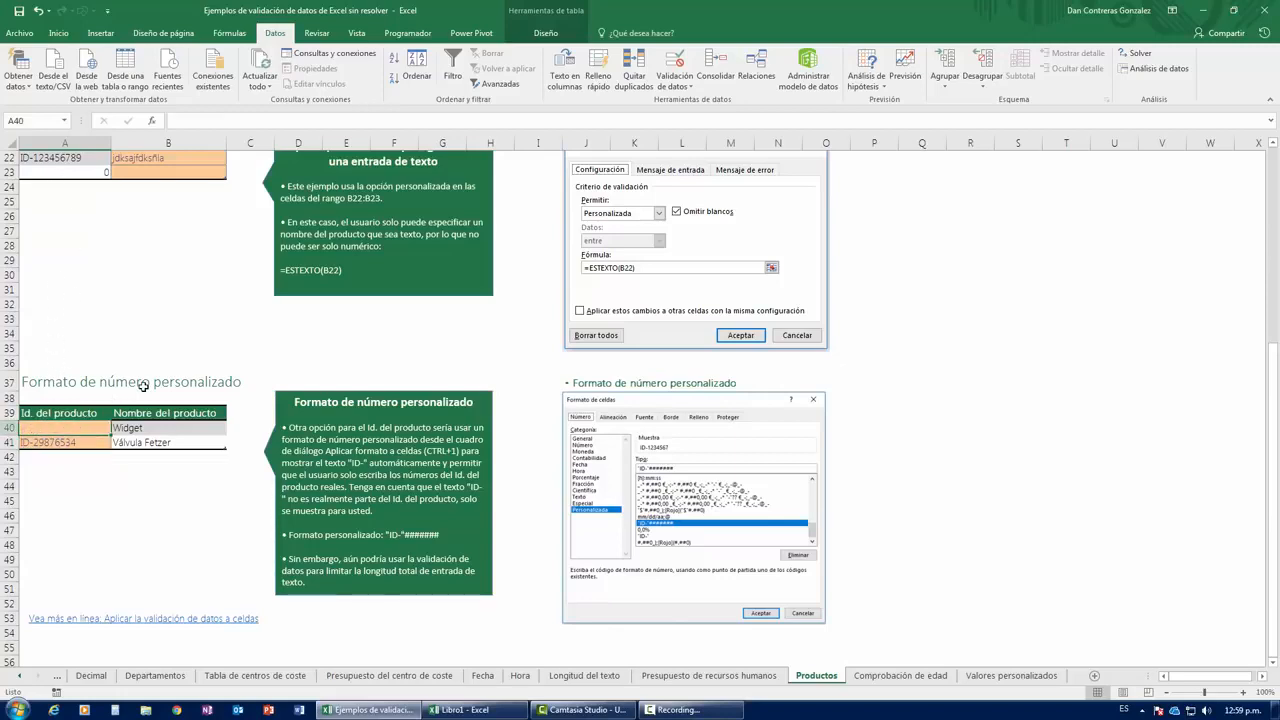
pyautogui.hotkey('ctrl', '1')
pyautogui.moveTo(548, 210); pyautogui.dragTo(404, 229)
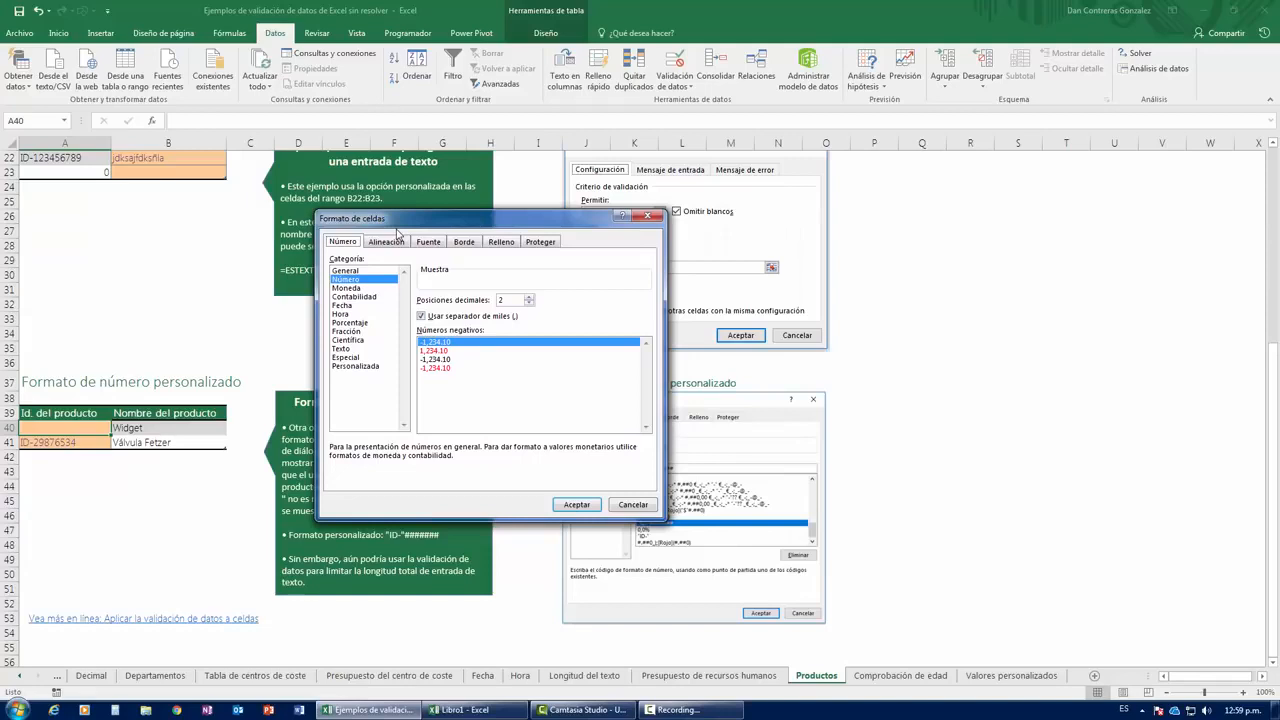
# Replace A40's format code #,##0.00 with the custom format "ID-"#######.
pyautogui.click(645, 217)
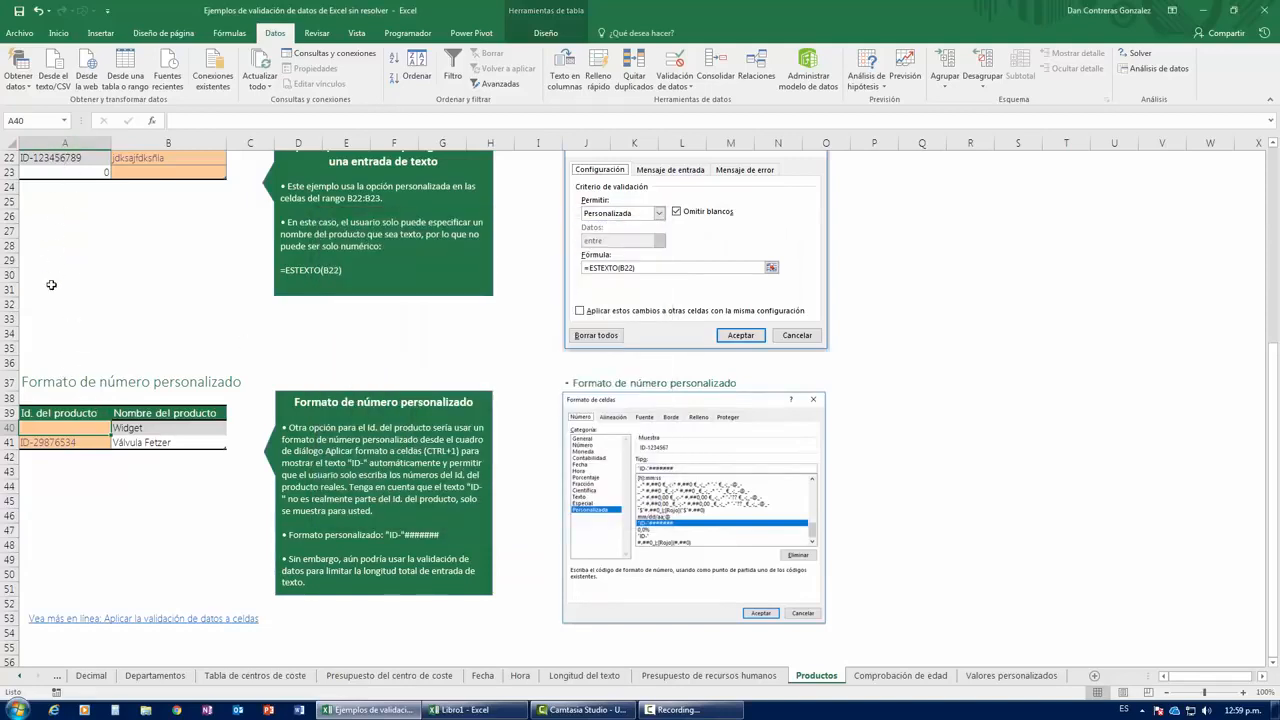
pyautogui.rightClick(64, 428)
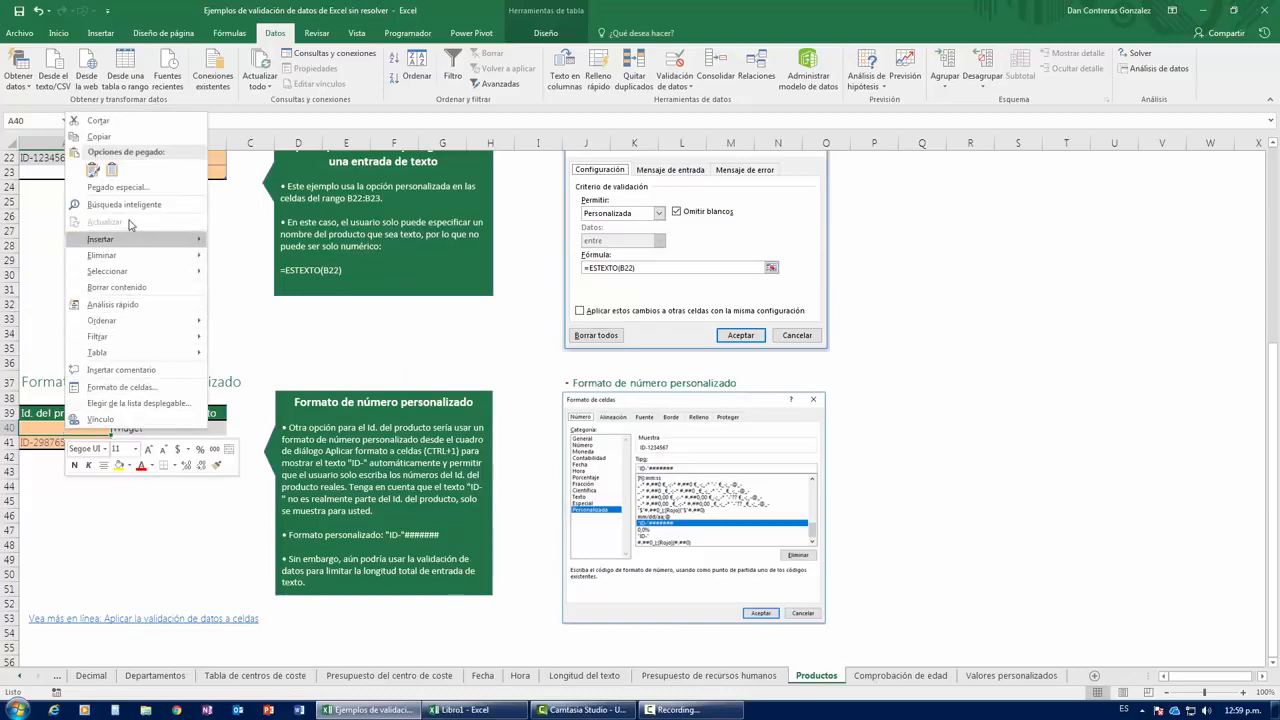
pyautogui.click(120, 388)
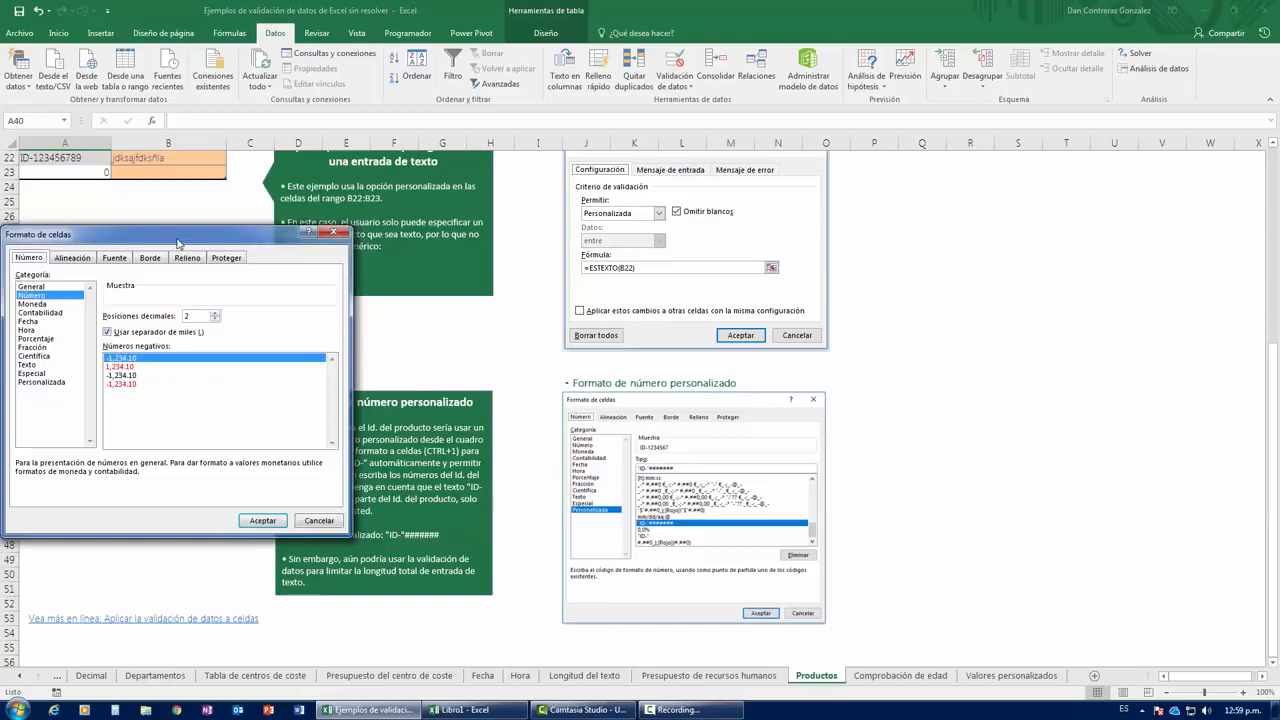
pyautogui.moveTo(180, 248); pyautogui.dragTo(487, 200)
pyautogui.click(349, 340)
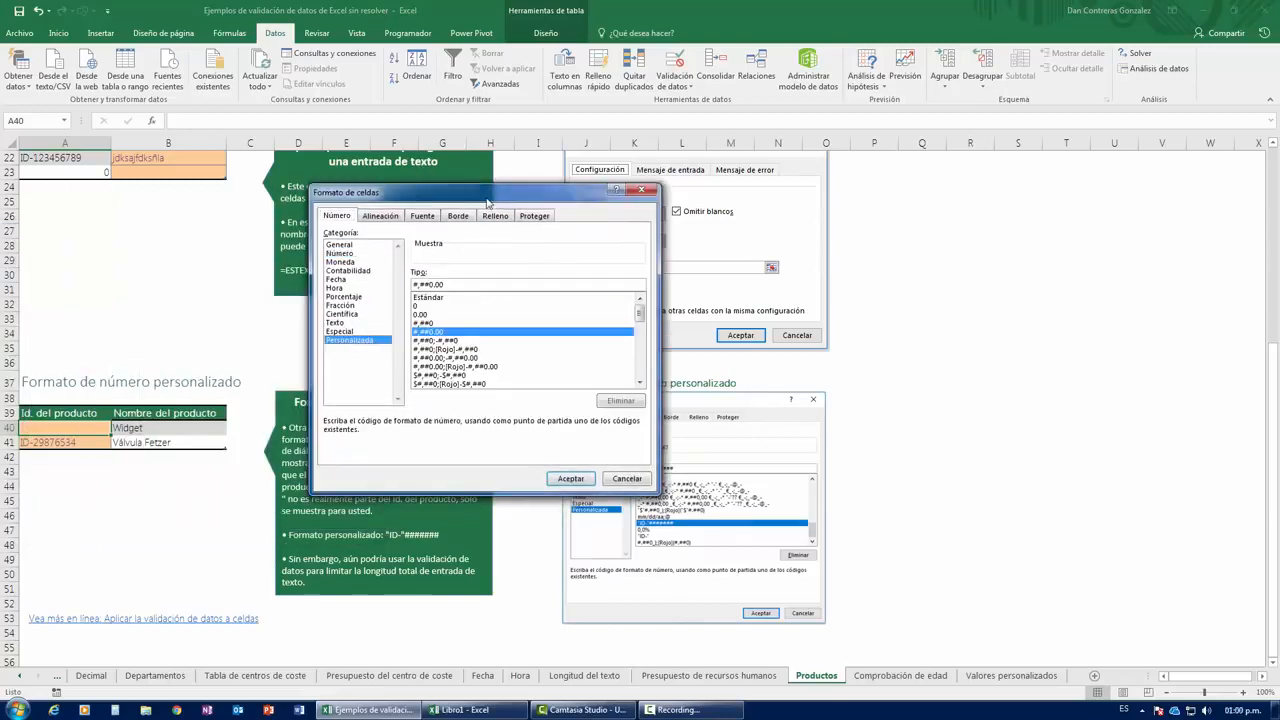
pyautogui.moveTo(488, 196); pyautogui.dragTo(430, 133)
pyautogui.moveTo(407, 217); pyautogui.dragTo(324, 218)
pyautogui.press('BackSpace')
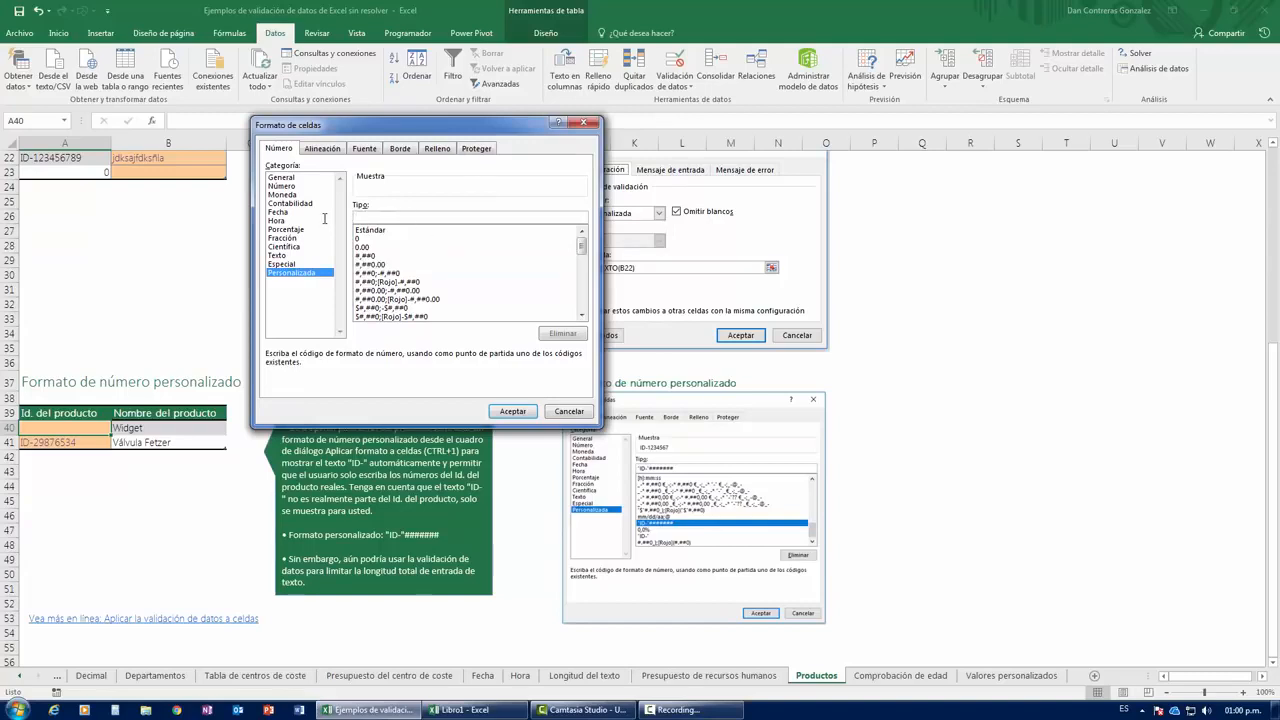
pyautogui.write('"ID-"#######')
pyautogui.click(512, 411)
# Enter 1234567 in A40 and check it displays as ID-1234567.
pyautogui.write('1234567')
pyautogui.press('Return')
pyautogui.click(82, 425)
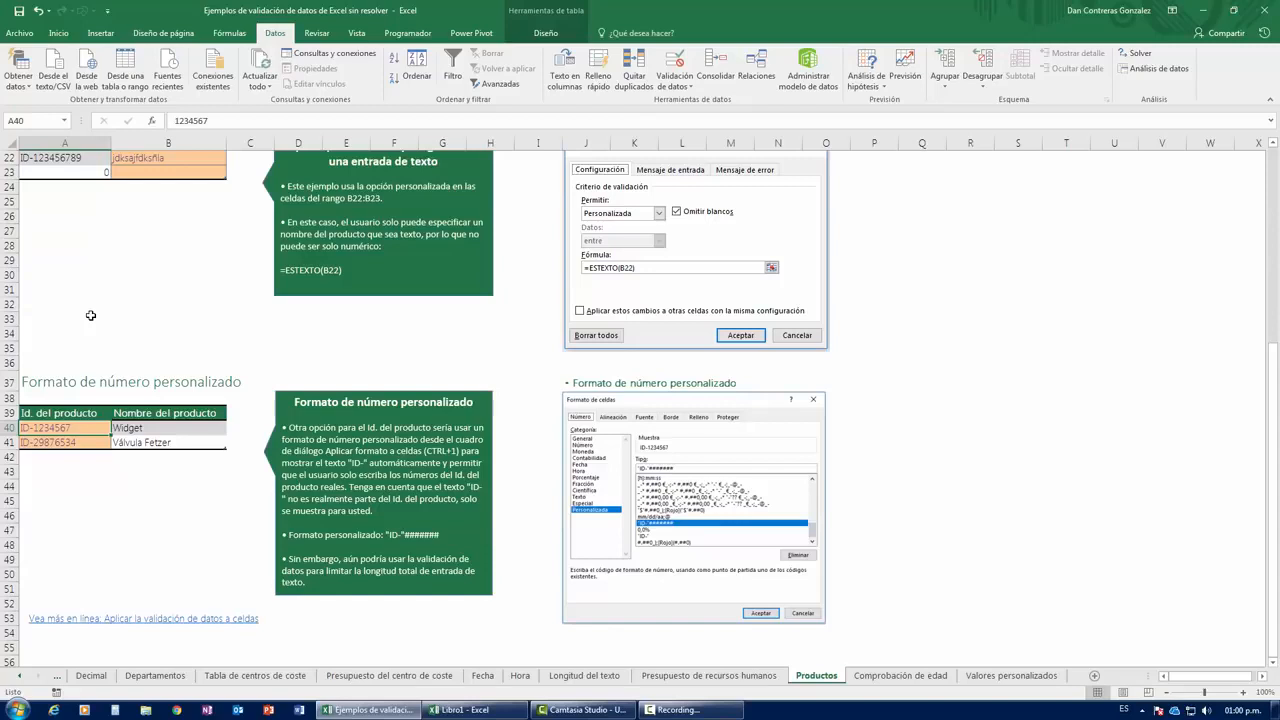
pyautogui.scroll(7, 90, 315)
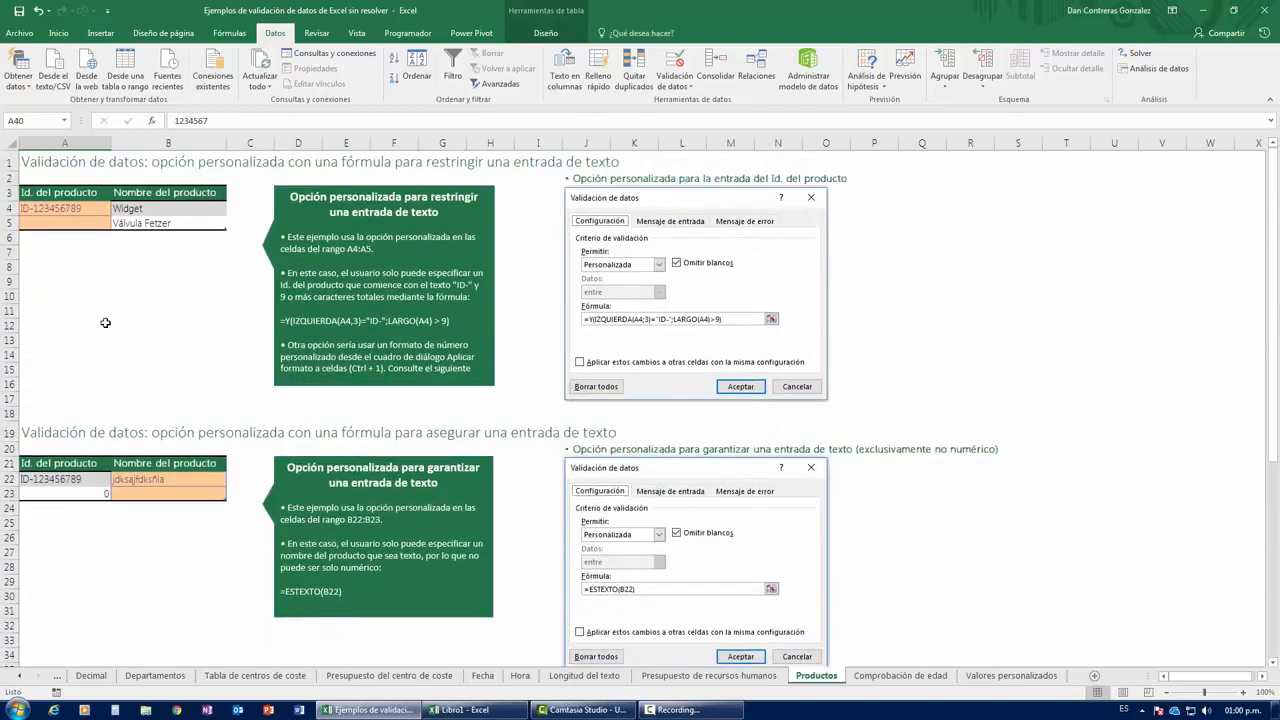
pyautogui.scroll(-1, 52, 280)
pyautogui.scroll(-7, 52, 280)
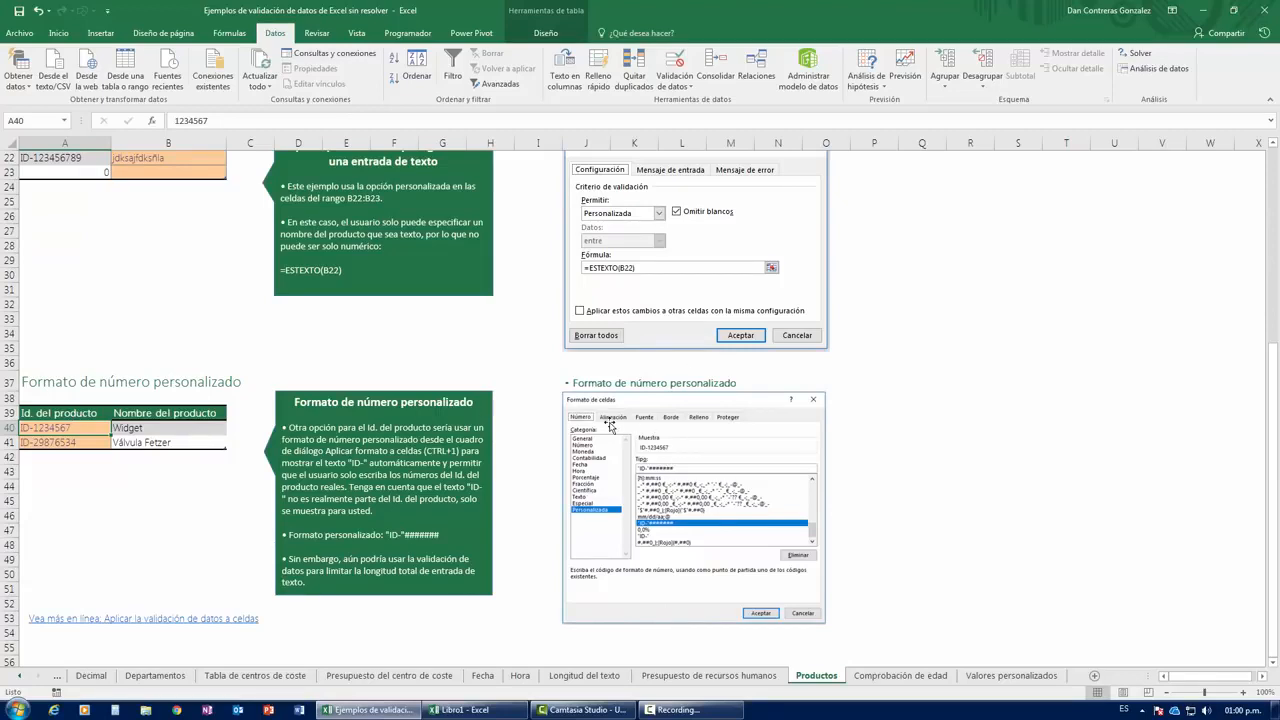
# On the Comprobación de edad sheet, check B5's cutoff formula against today's date.
pyautogui.click(897, 676)
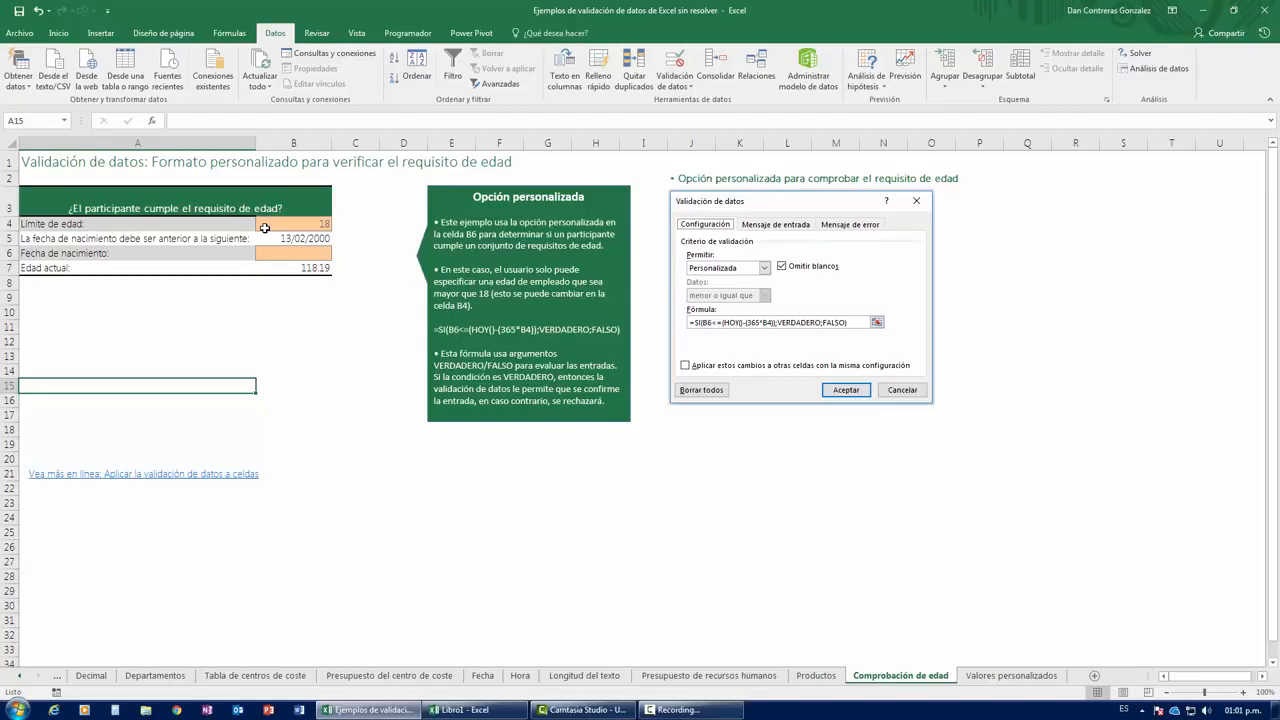
pyautogui.click(187, 241)
pyautogui.click(273, 240)
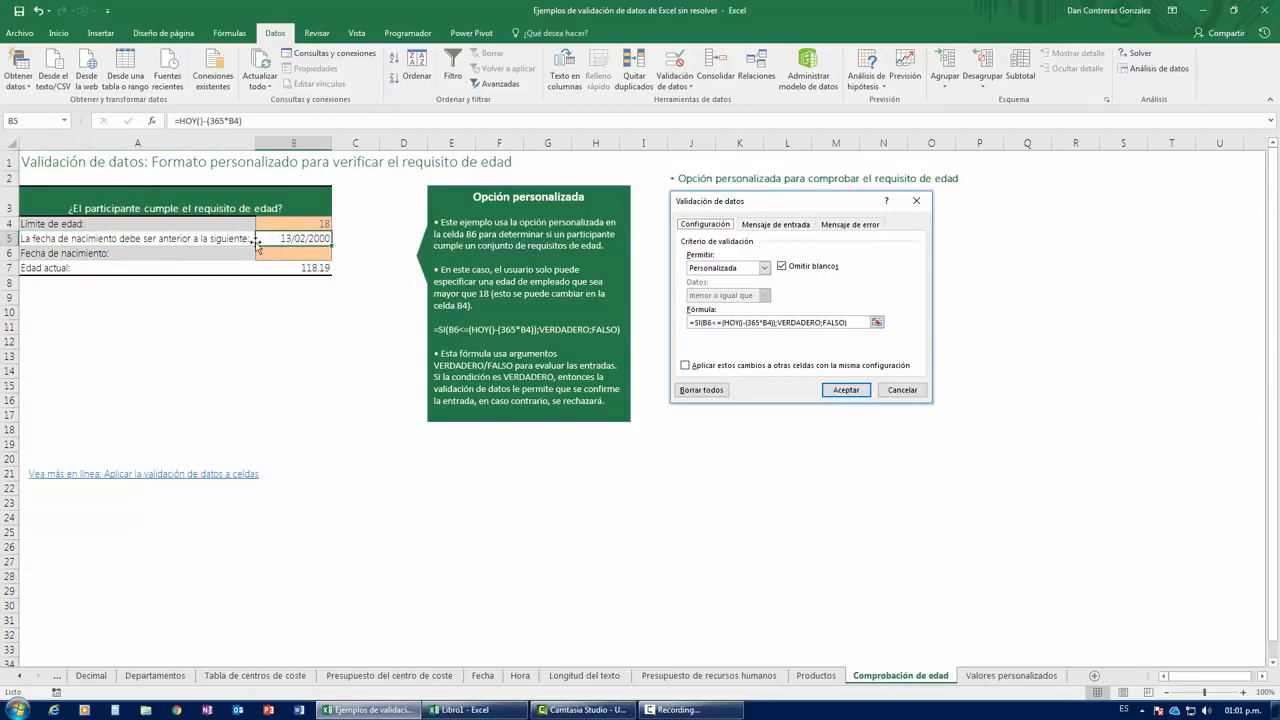
pyautogui.click(1241, 710)
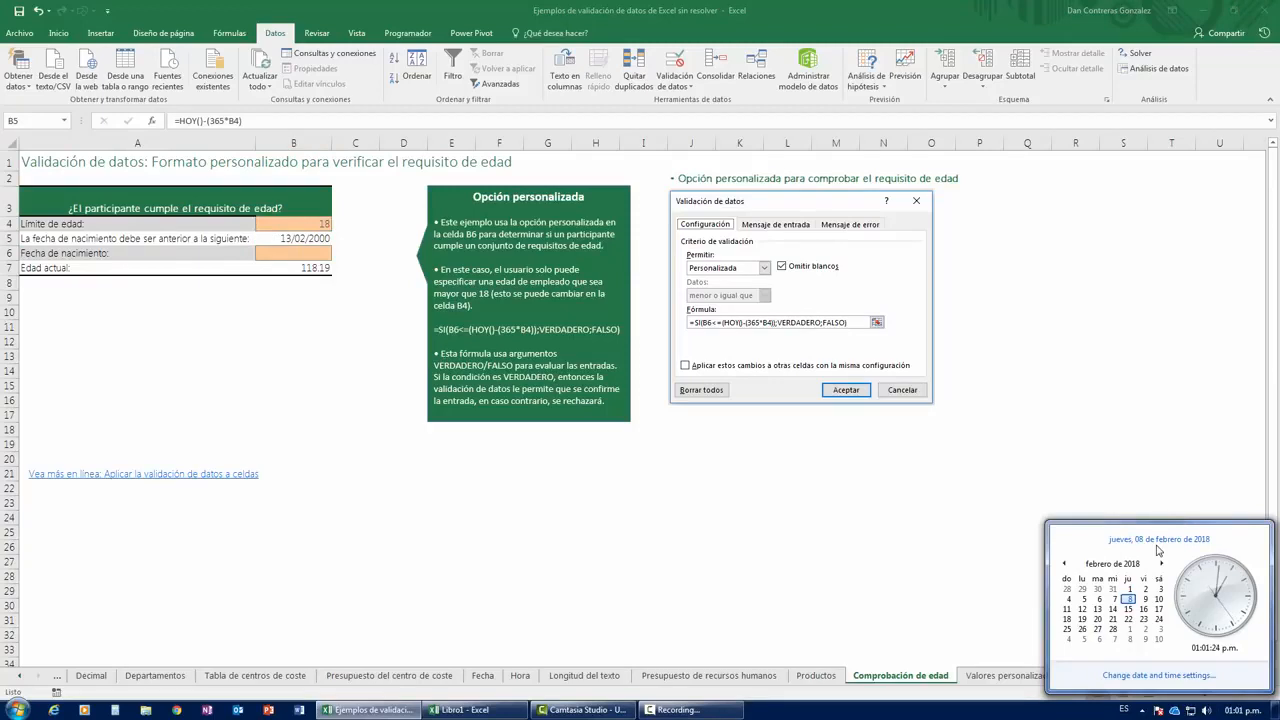
pyautogui.click(392, 448)
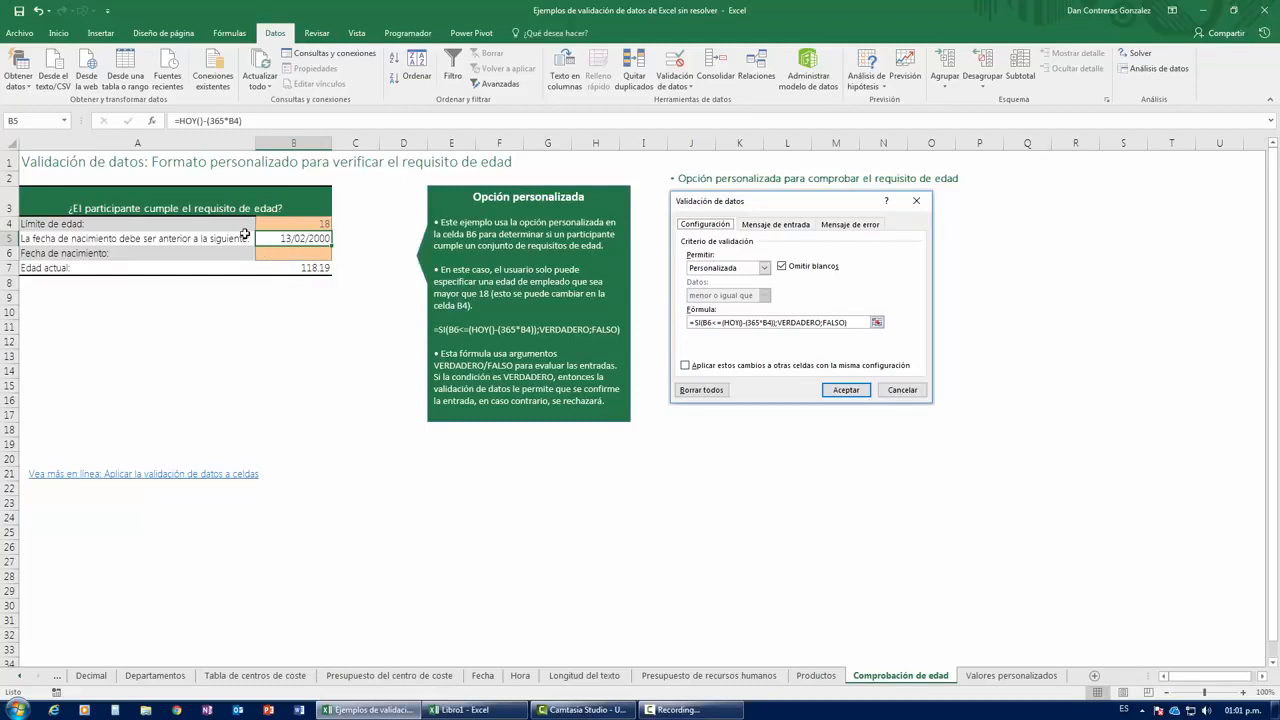
# Select birth-date cell B6 to view its input prompt.
pyautogui.click(268, 256)
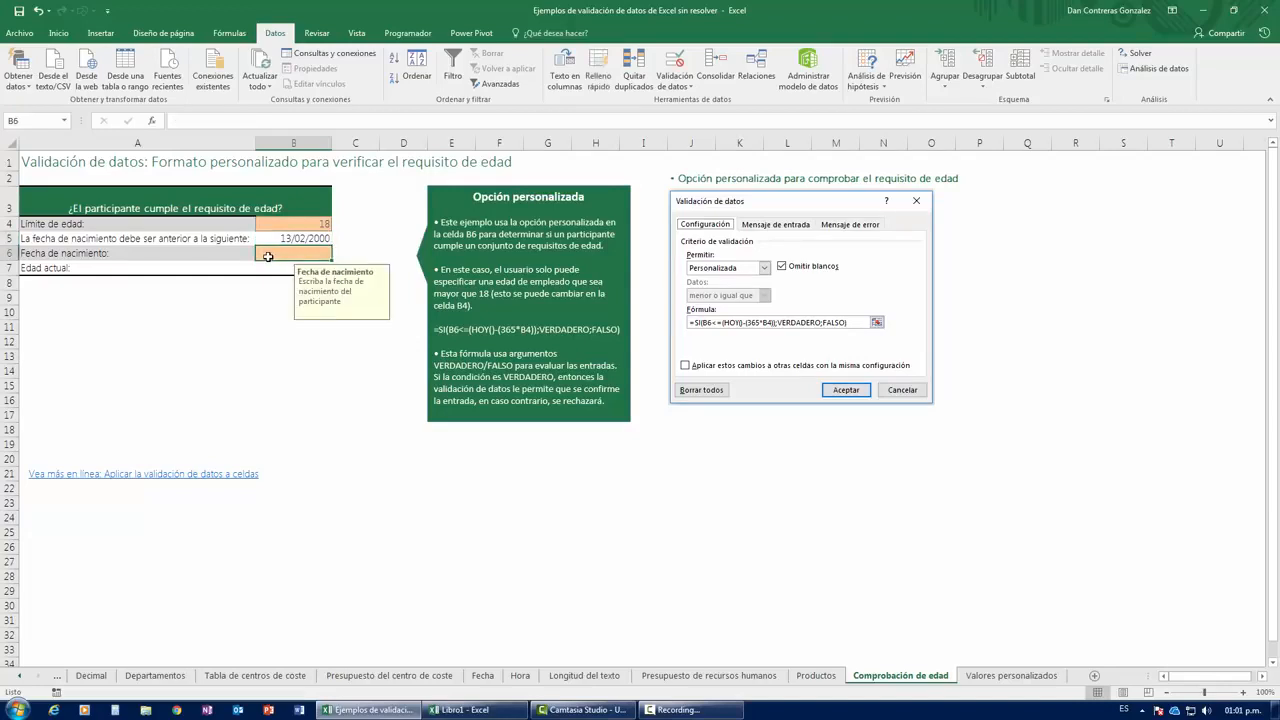
pyautogui.click(252, 324)
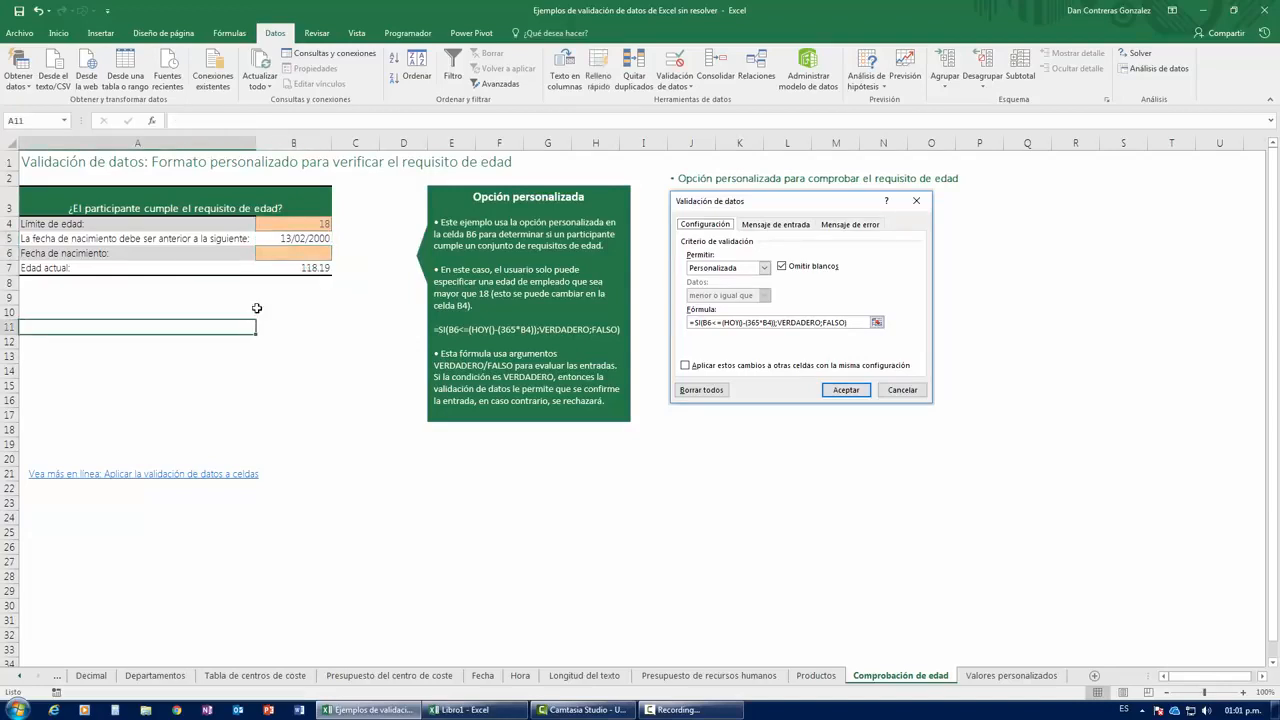
pyautogui.click(289, 256)
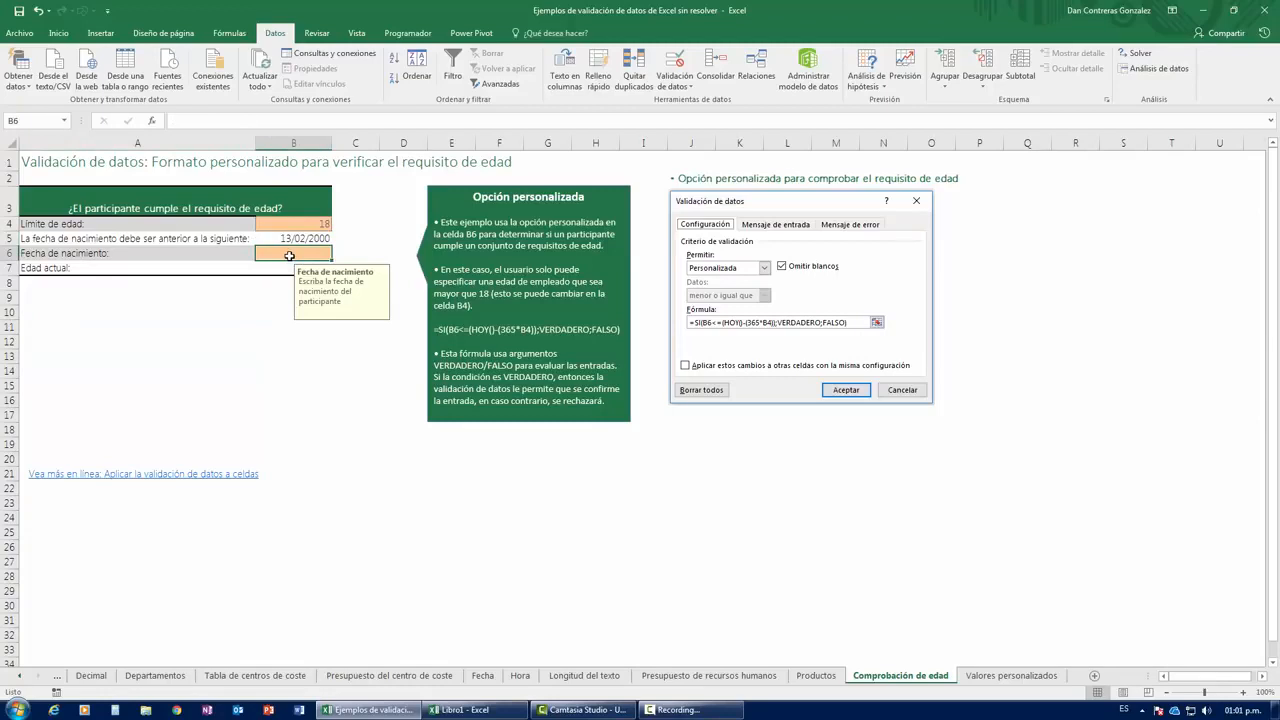
pyautogui.click(290, 241)
pyautogui.click(289, 253)
# Set B6's validation to allow only dates less than or equal to B5.
pyautogui.click(675, 64)
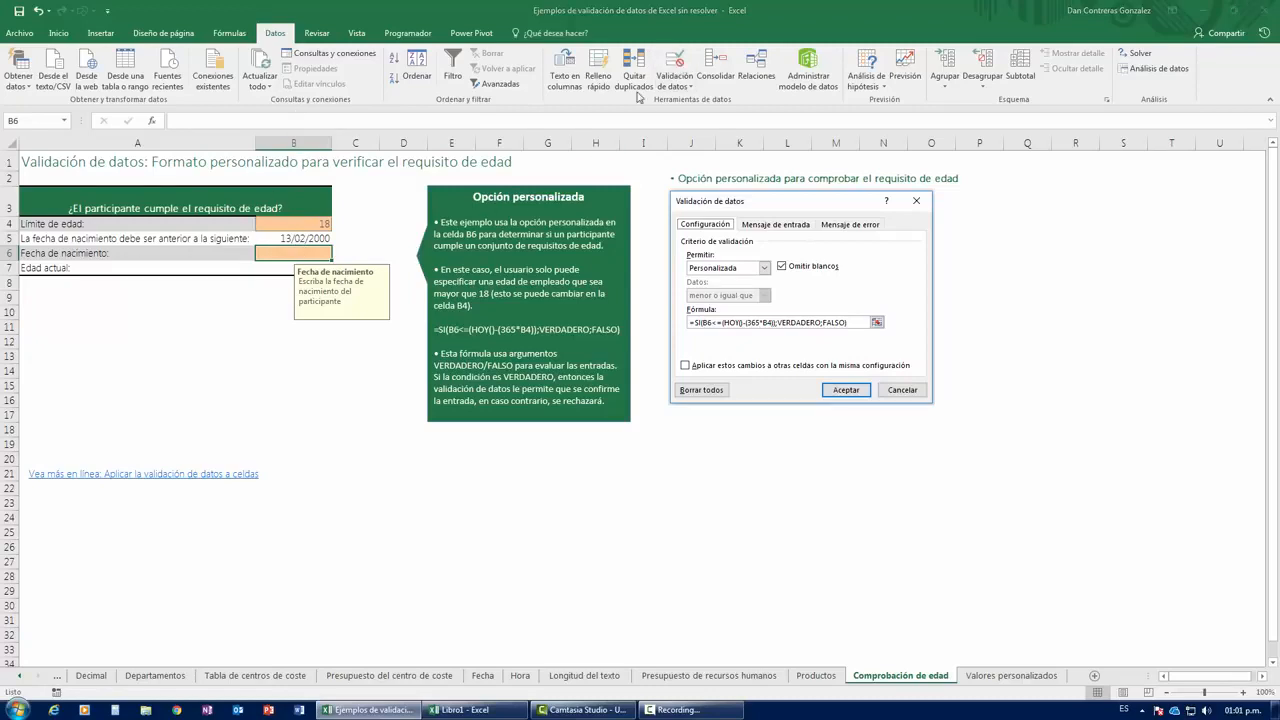
pyautogui.click(521, 289)
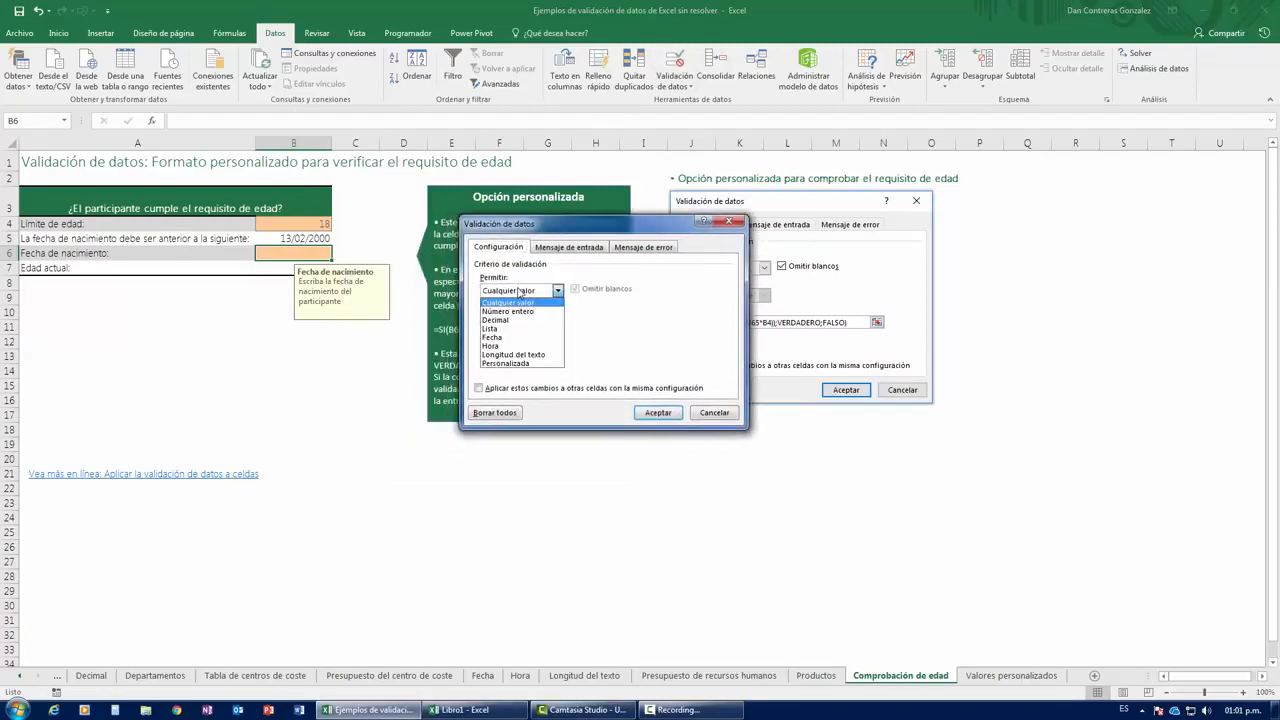
pyautogui.click(516, 344)
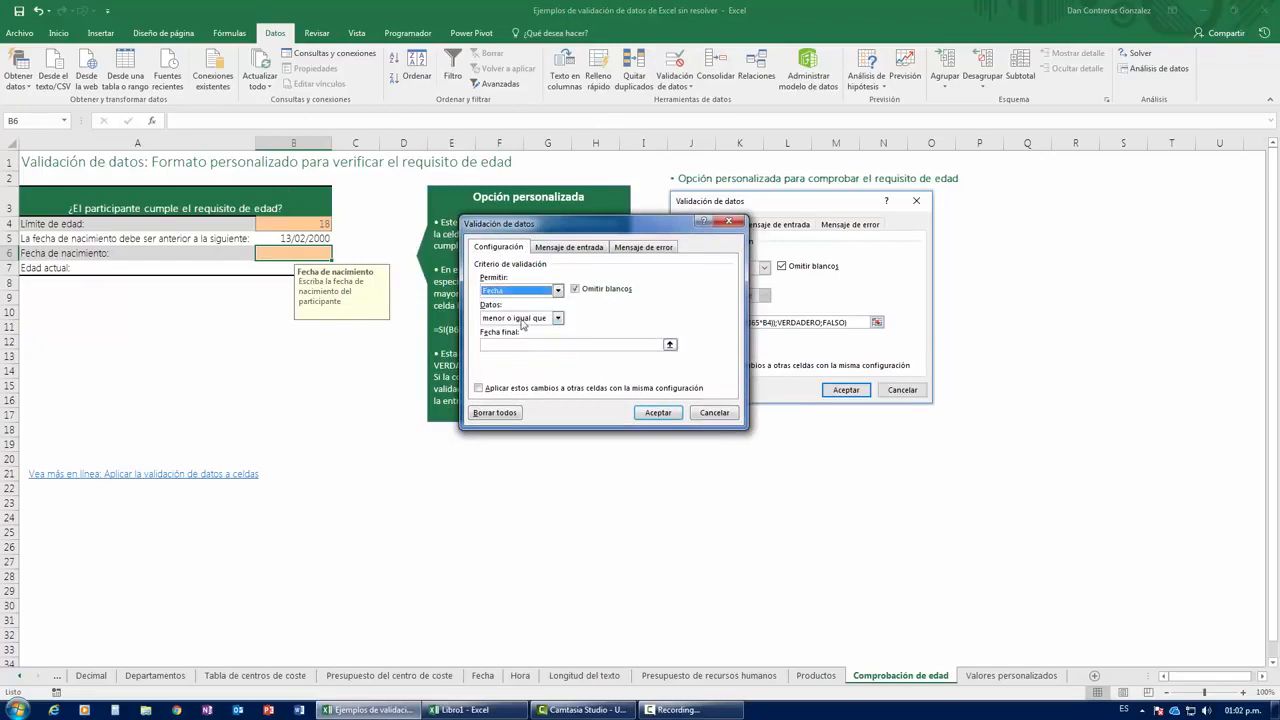
pyautogui.click(521, 318)
pyautogui.click(521, 318)
pyautogui.click(520, 344)
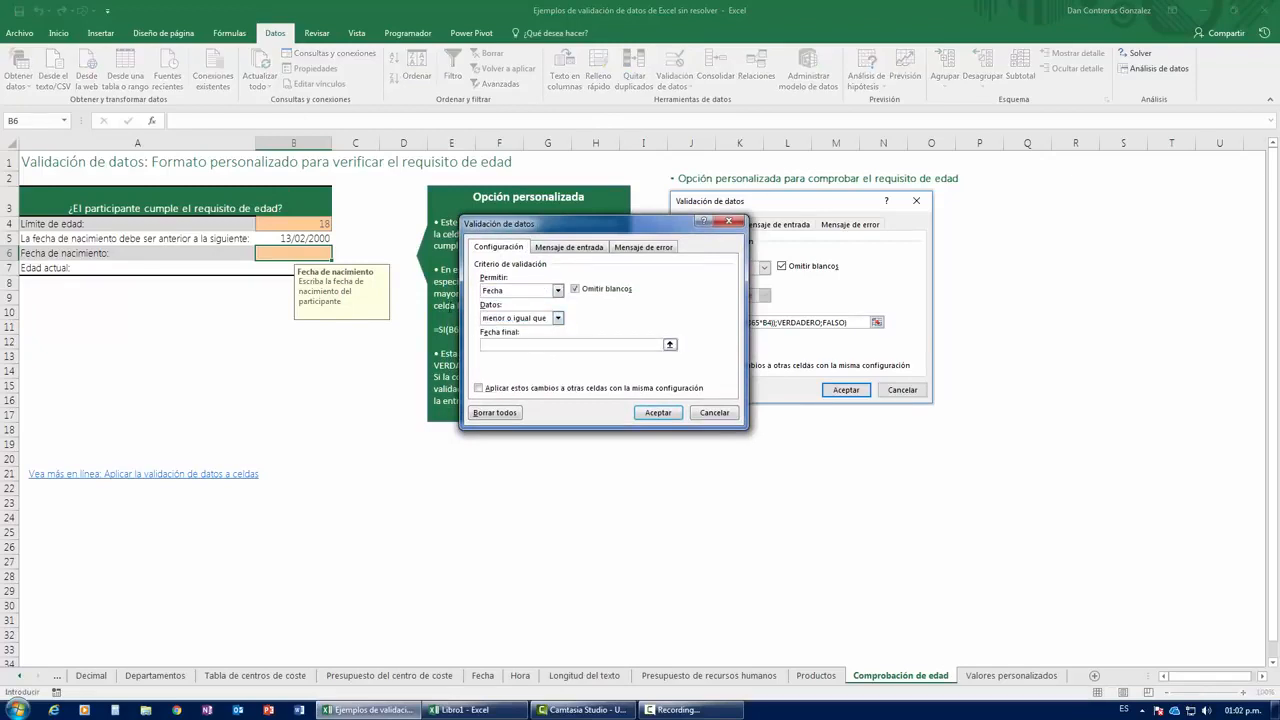
pyautogui.click(286, 241)
pyautogui.click(657, 412)
# Enter the birth date 01/01/1989 in B6.
pyautogui.click(232, 284)
pyautogui.click(275, 253)
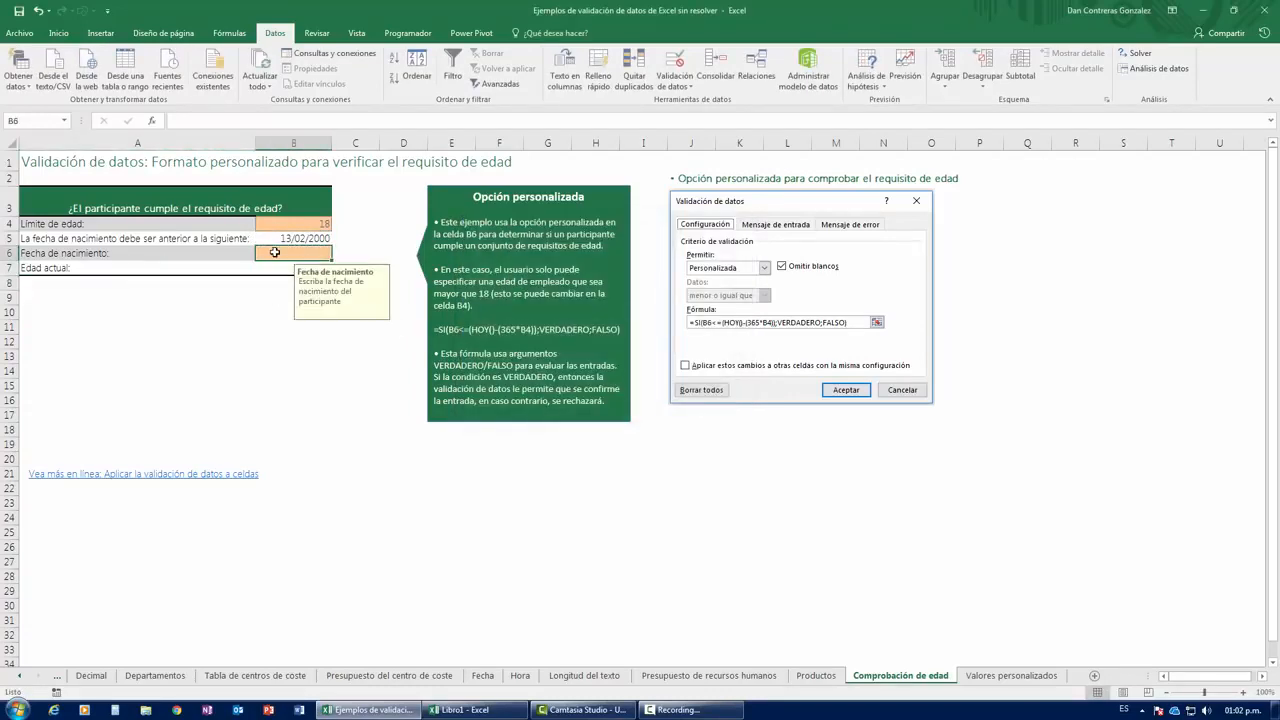
pyautogui.write('1/01')
pyautogui.write('/1989')
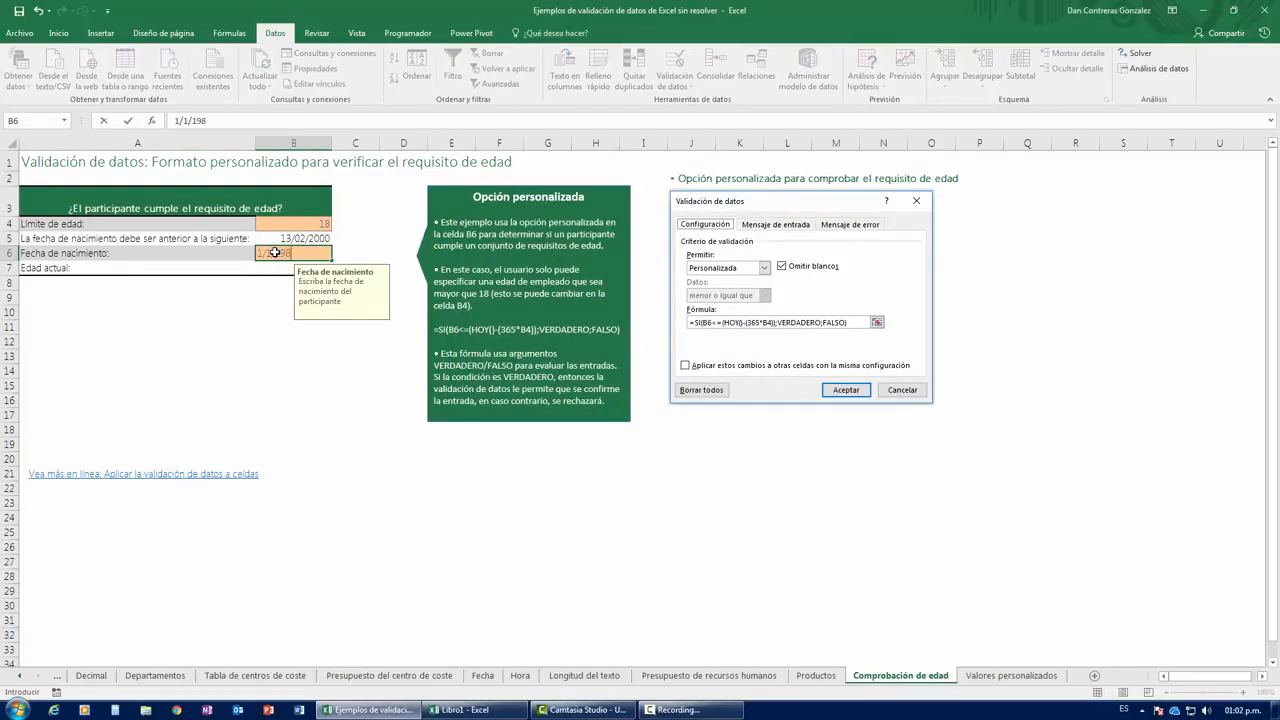
pyautogui.press('Return')
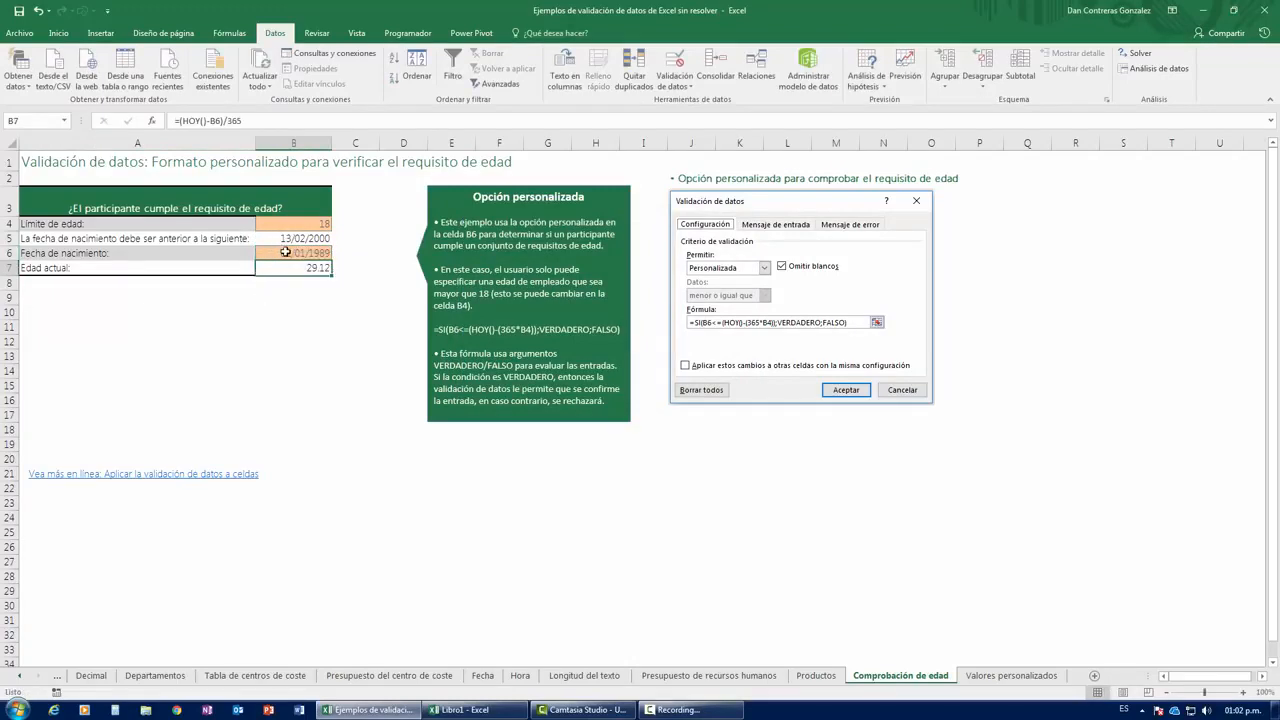
# Confirm 01/04/2004 is rejected in B6, then go to Valores personalizados sheet.
pyautogui.click(286, 256)
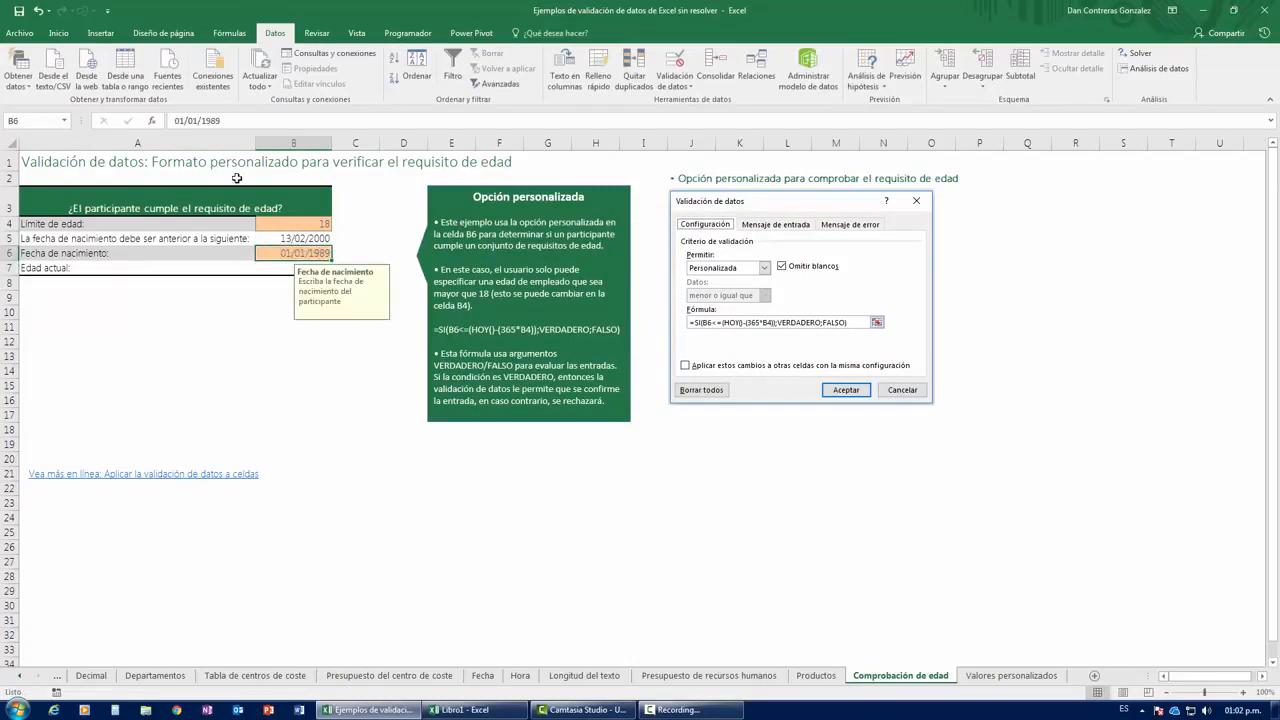
pyautogui.click(258, 322)
pyautogui.click(276, 258)
pyautogui.write('01/')
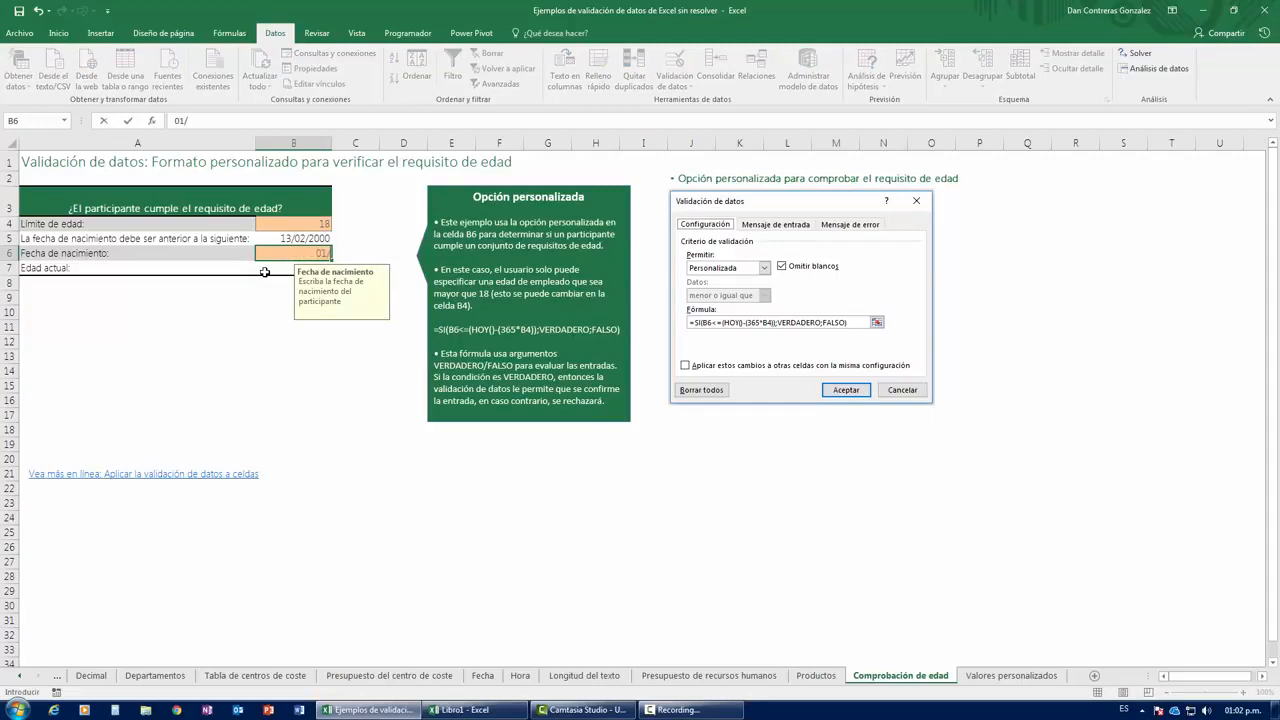
pyautogui.write('04/2004')
pyautogui.press('Return')
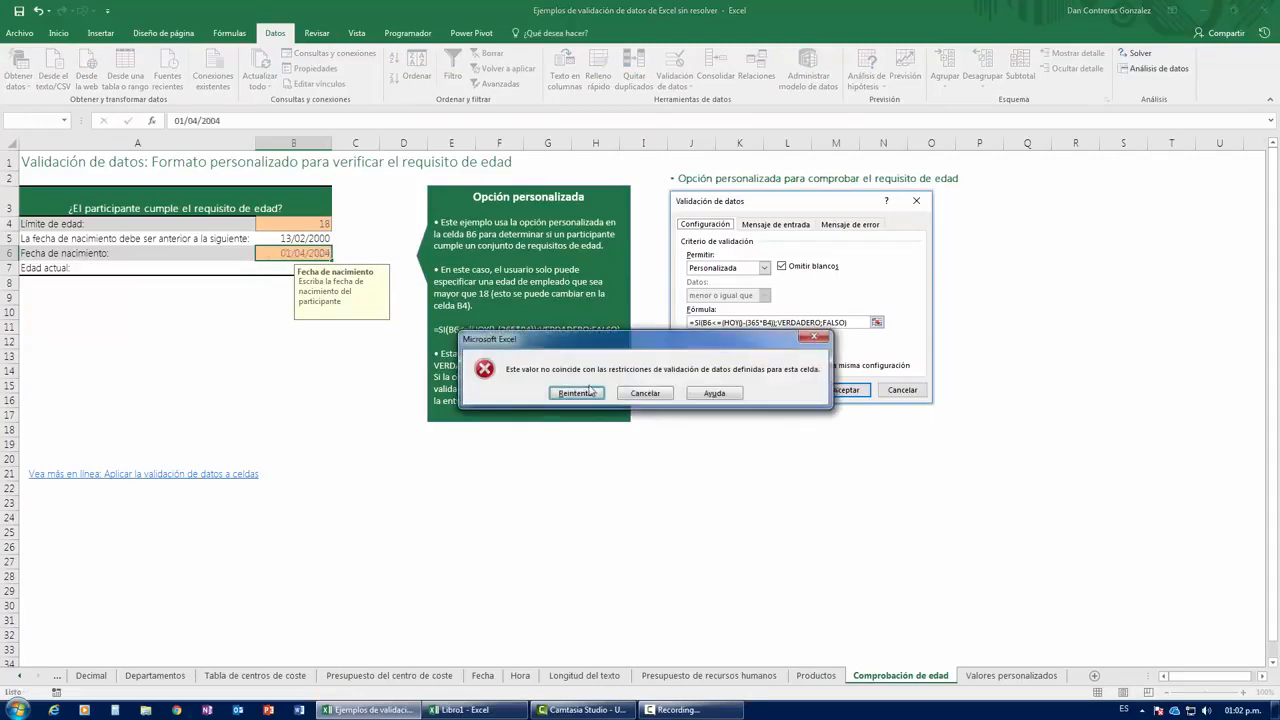
pyautogui.click(644, 393)
pyautogui.click(274, 298)
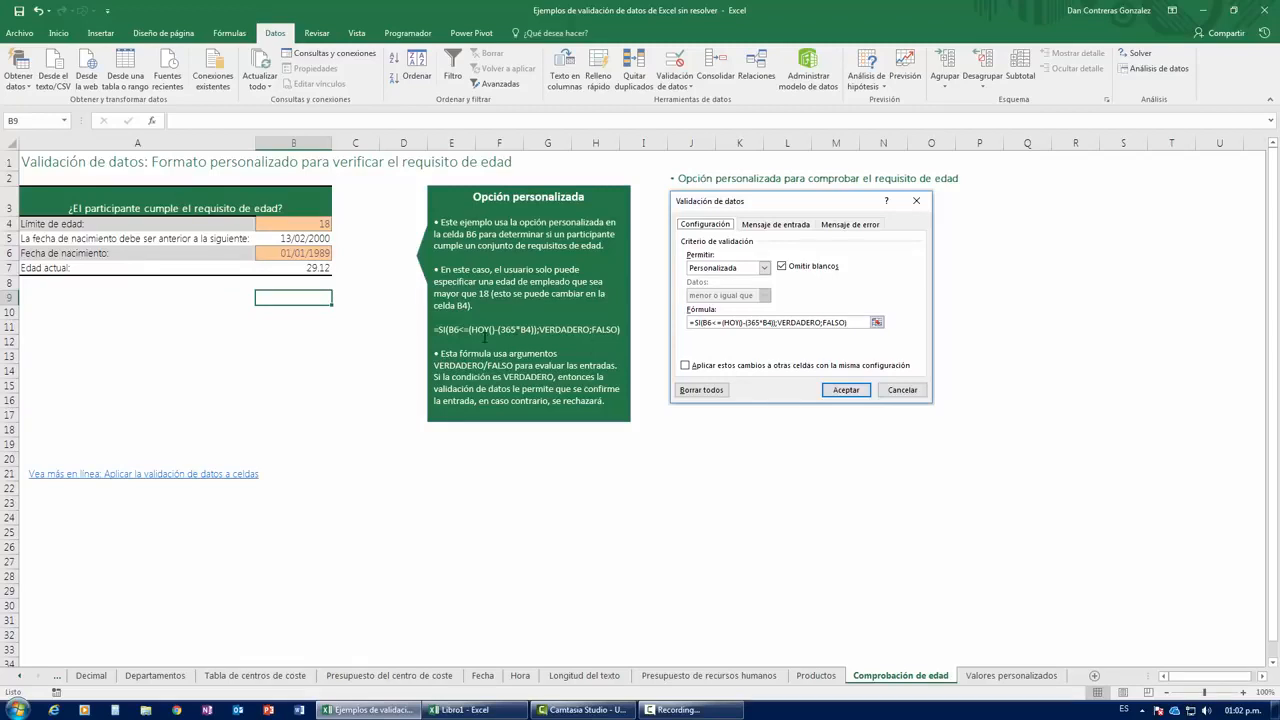
pyautogui.click(975, 675)
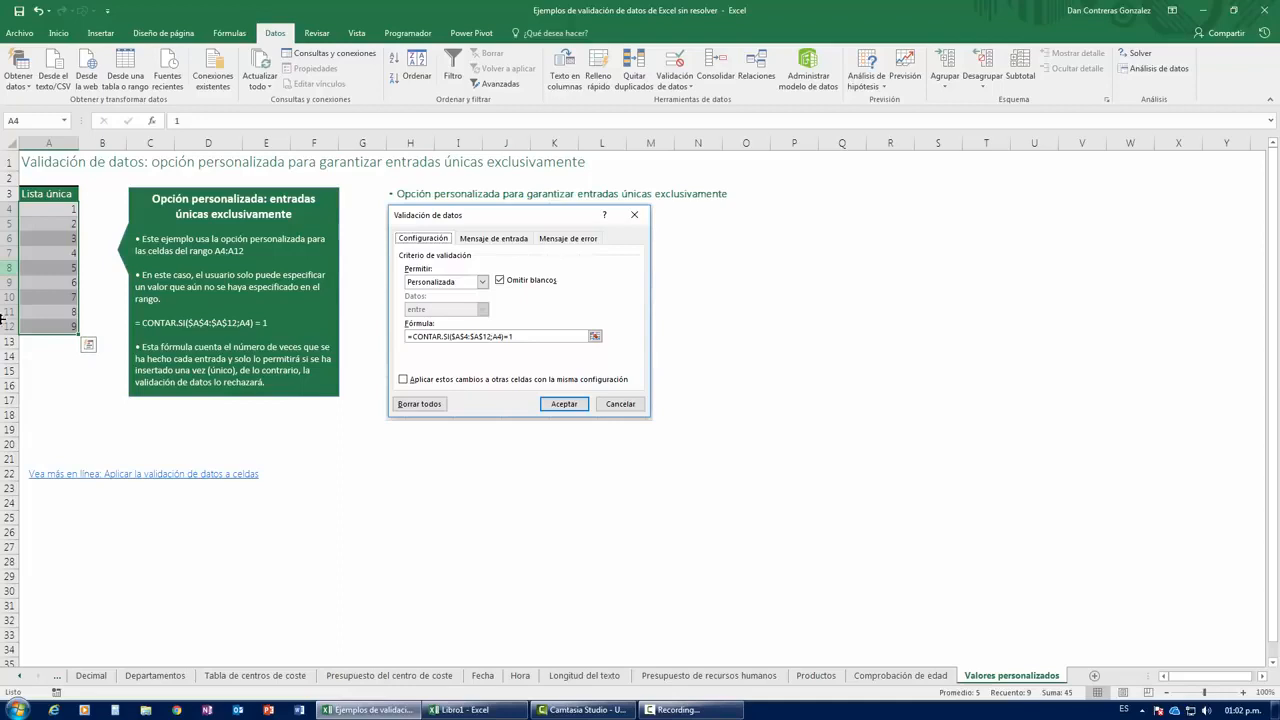
pyautogui.click(55, 250)
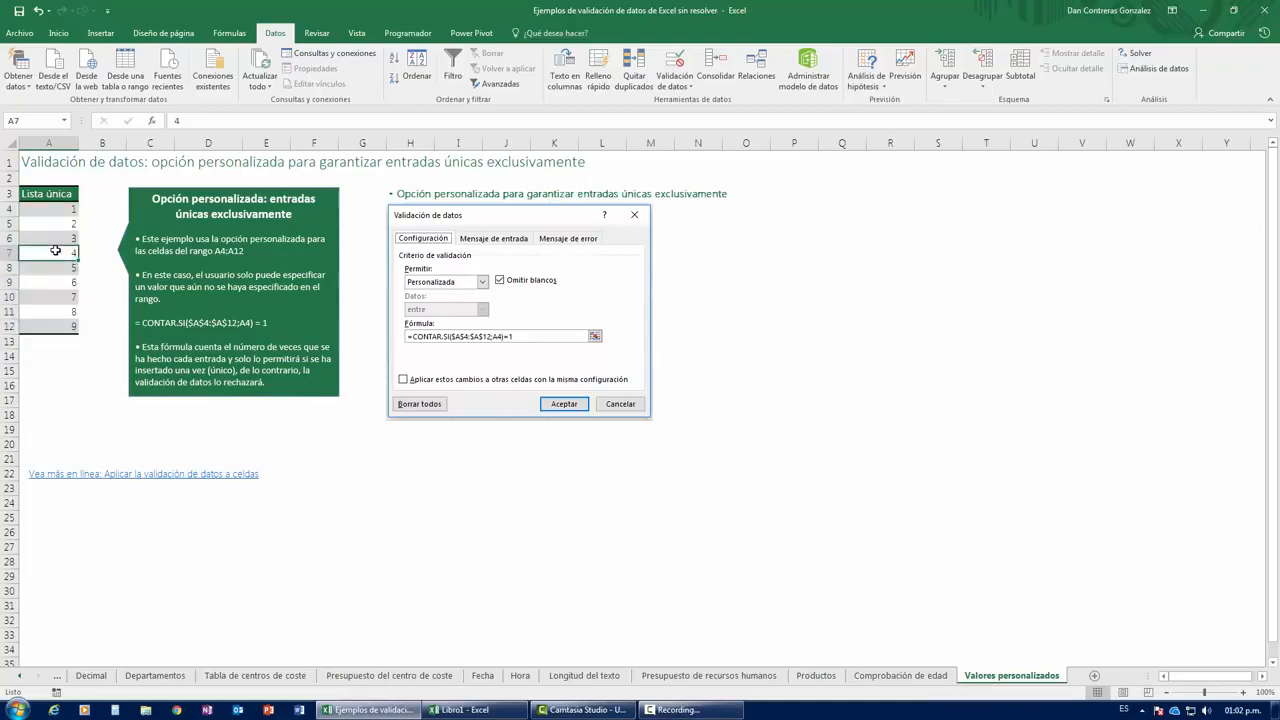
pyautogui.write('5')
pyautogui.press('Return')
pyautogui.press('Up')
pyautogui.press('Up')
pyautogui.press('Up')
pyautogui.press('Up')
pyautogui.press('Down')
pyautogui.press('Down')
pyautogui.press('Down')
pyautogui.write('4')
pyautogui.press('Return')
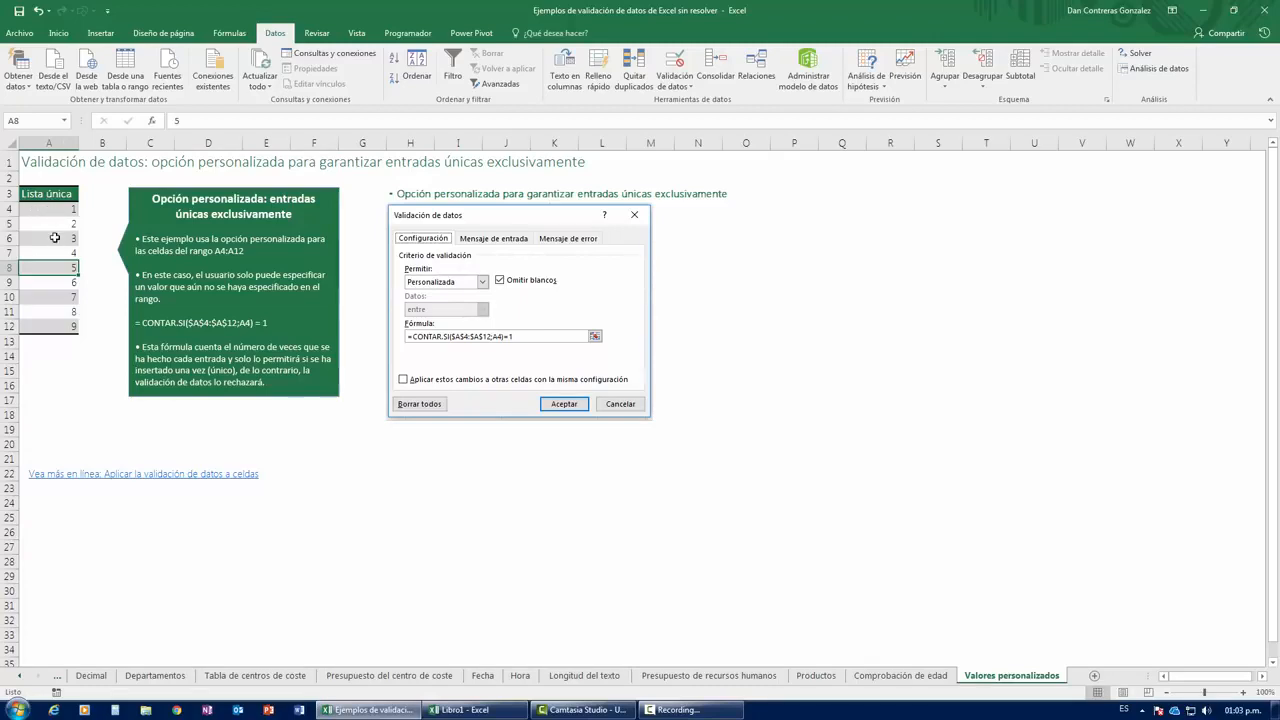
pyautogui.moveTo(46, 212); pyautogui.dragTo(45, 326)
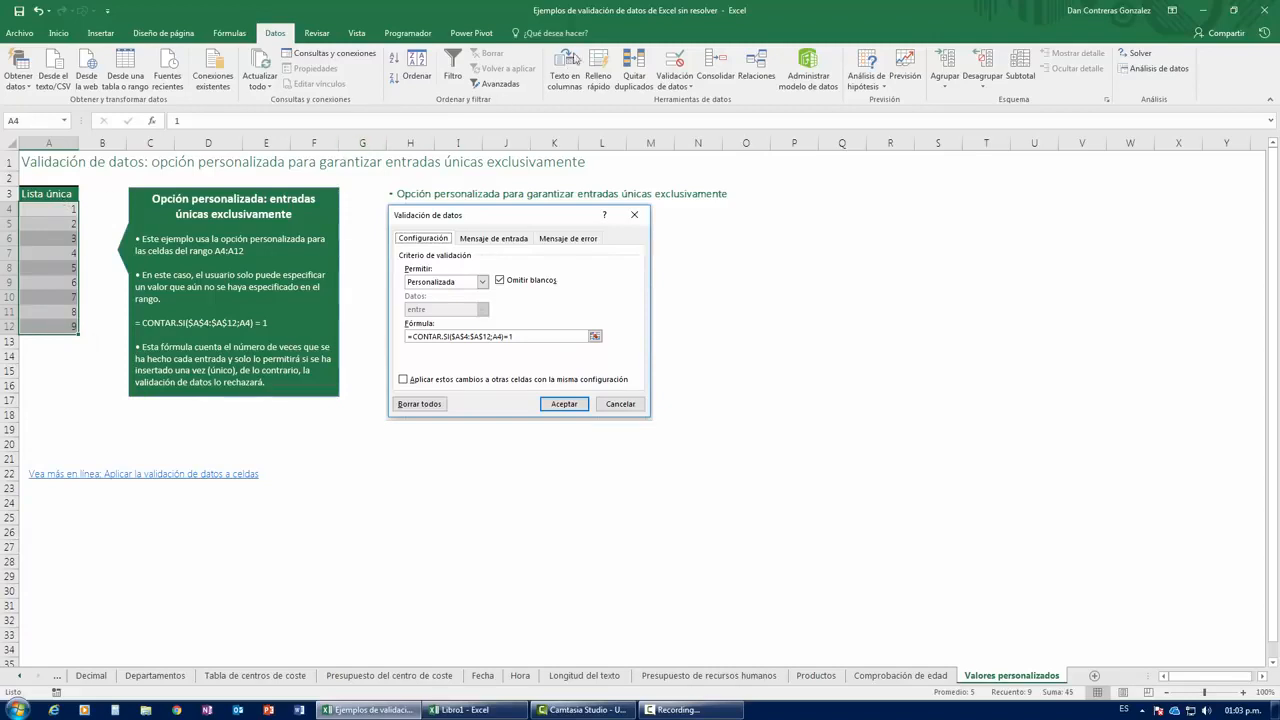
# Set A4:A12 validation to Personalizada with formula =contar.si($A$4:$A$12,A4).
pyautogui.click(675, 60)
pyautogui.click(527, 291)
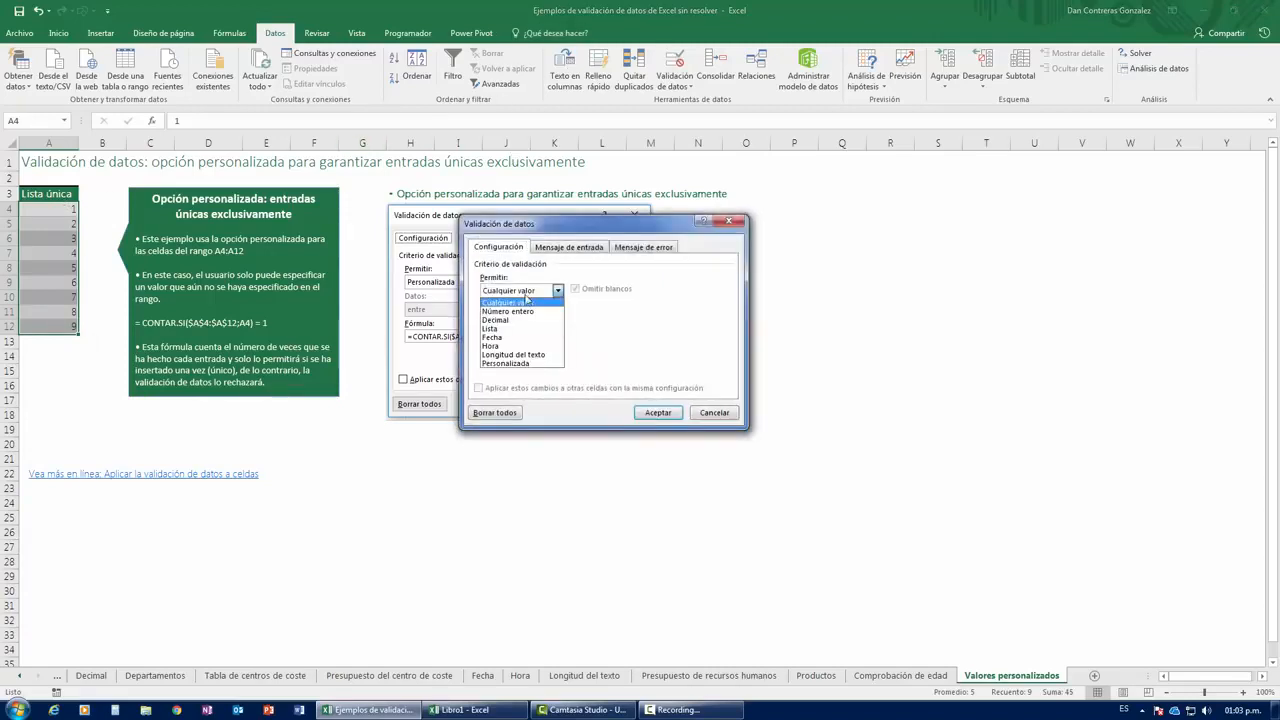
pyautogui.click(527, 365)
pyautogui.moveTo(578, 218); pyautogui.dragTo(506, 238)
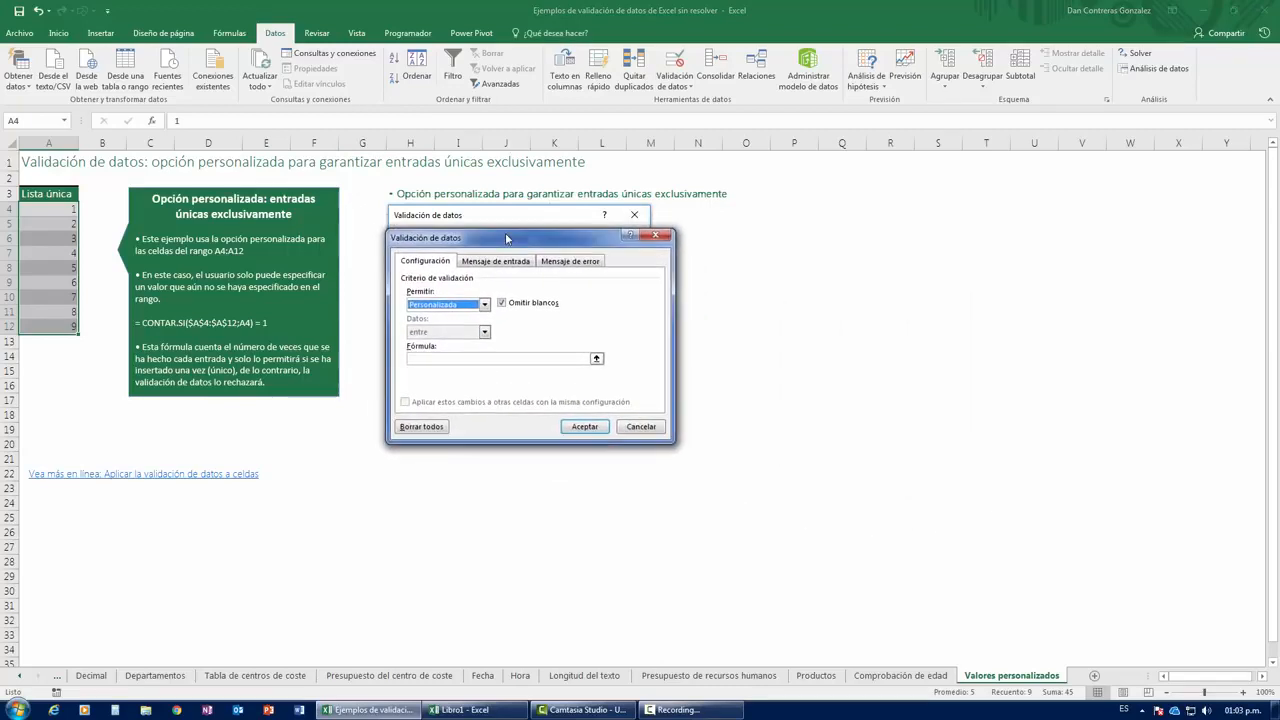
pyautogui.click(482, 359)
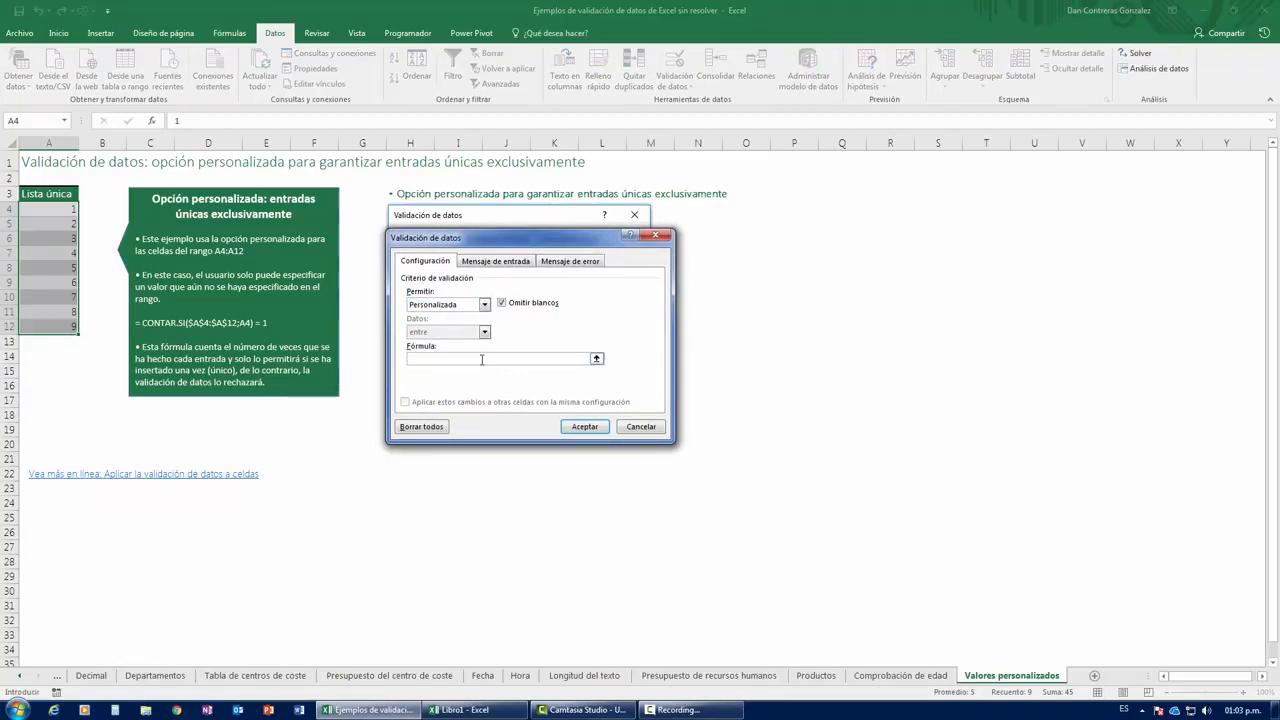
pyautogui.write('=contar.si(')
pyautogui.moveTo(53, 212); pyautogui.dragTo(62, 326)
pyautogui.press('F4')
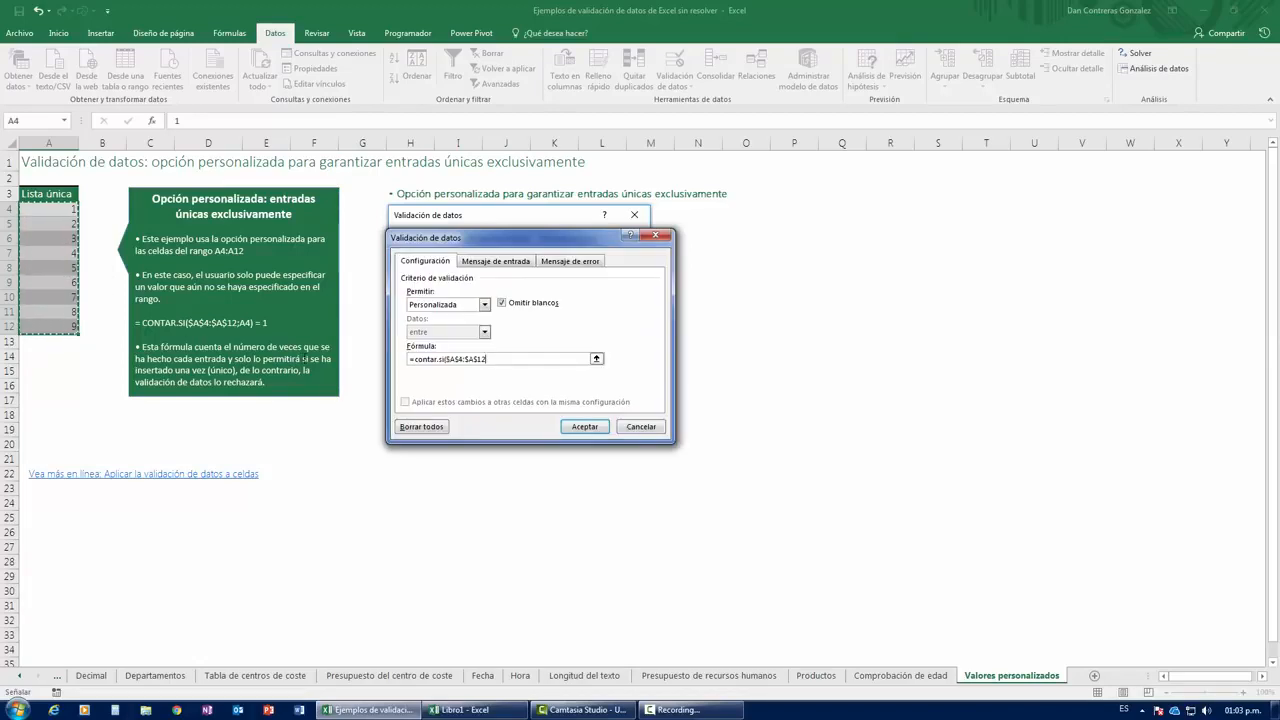
pyautogui.write(',')
pyautogui.click(53, 206)
pyautogui.write(')')
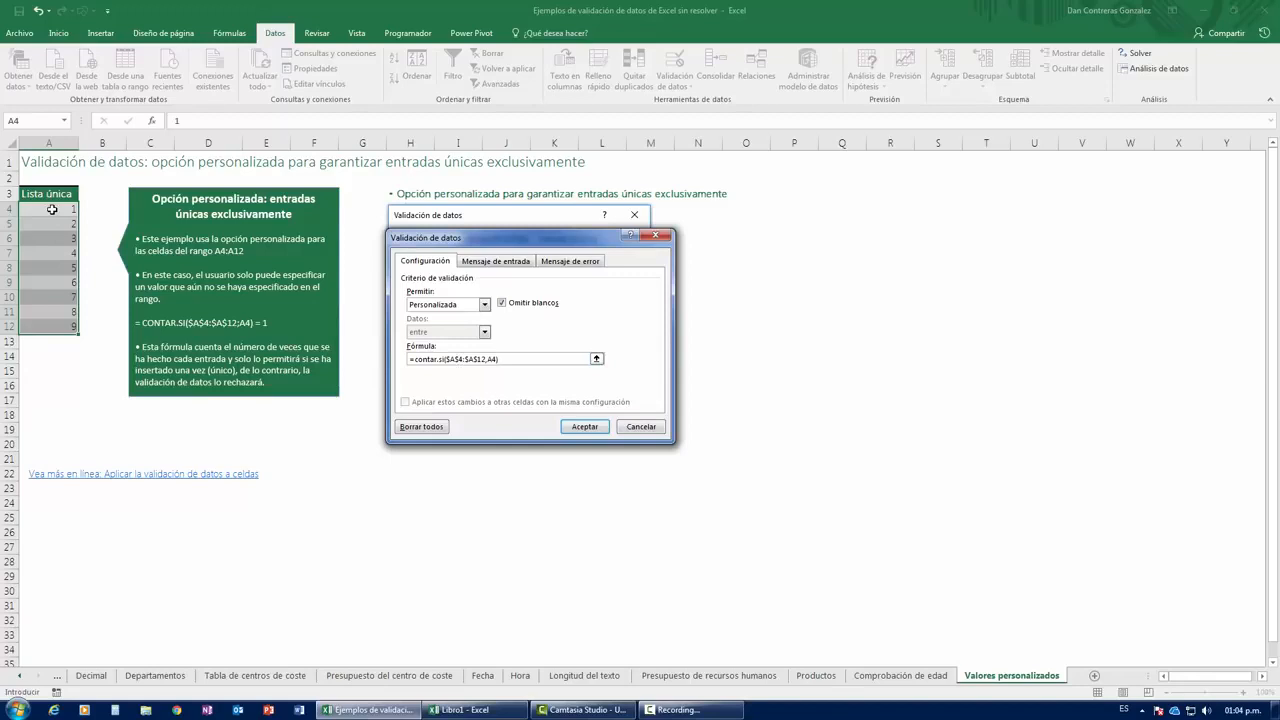
# Append =1 so the uniqueness formula reads =contar.si($A$4:$A$12,A4)=1.
pyautogui.write(')')
pyautogui.write(')')
pyautogui.write(')')
pyautogui.write('1')
# Confirm the unique-entries rule and check that a duplicate 5 in A7 is rejected.
pyautogui.click(585, 426)
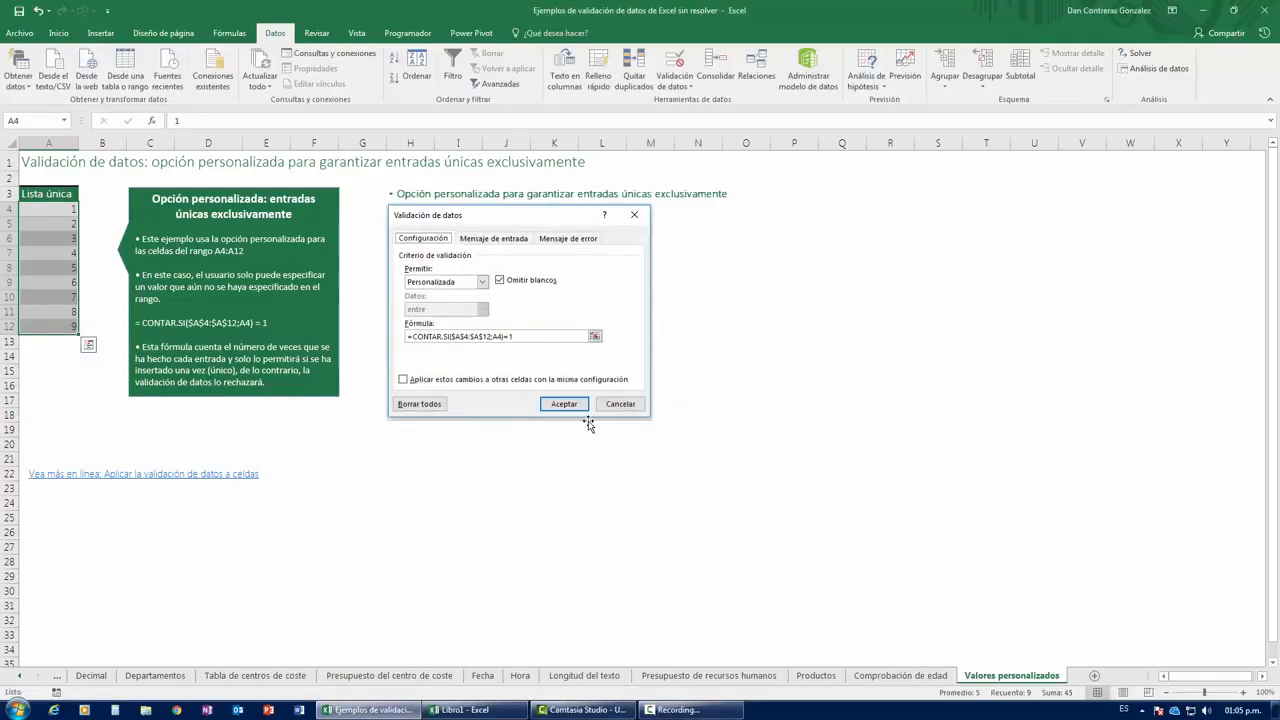
pyautogui.click(95, 380)
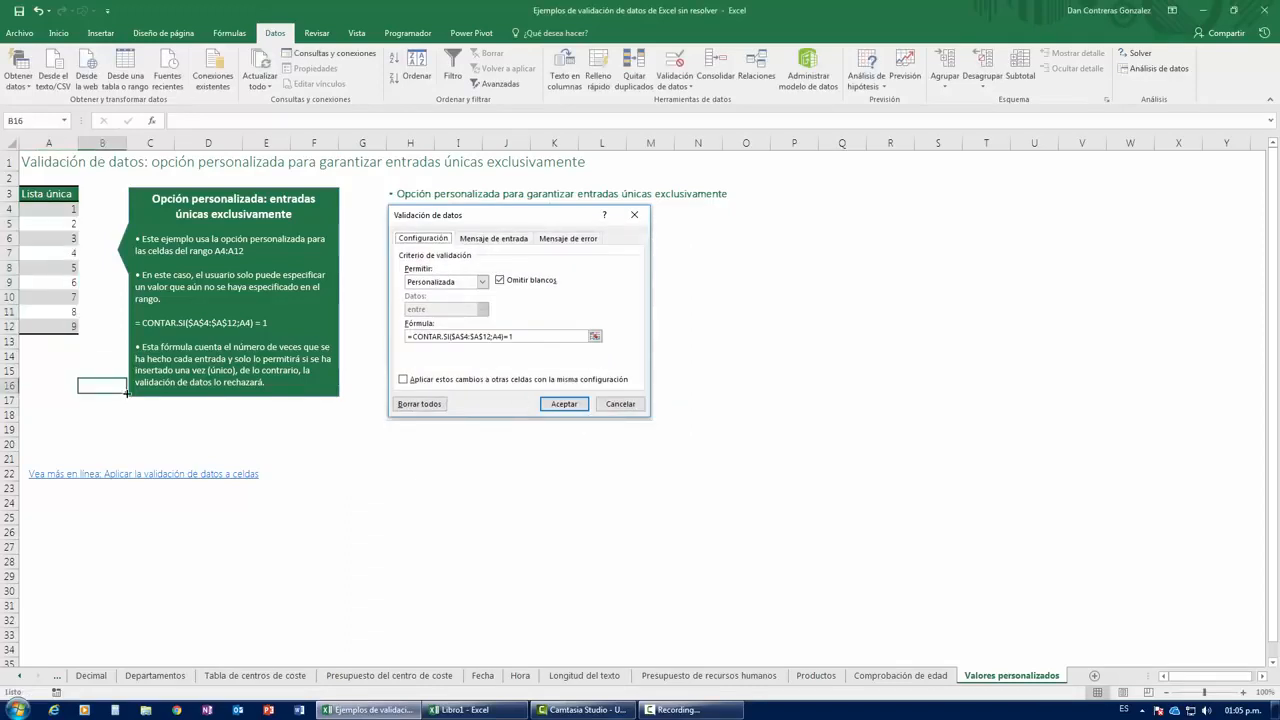
pyautogui.click(58, 254)
pyautogui.write('5')
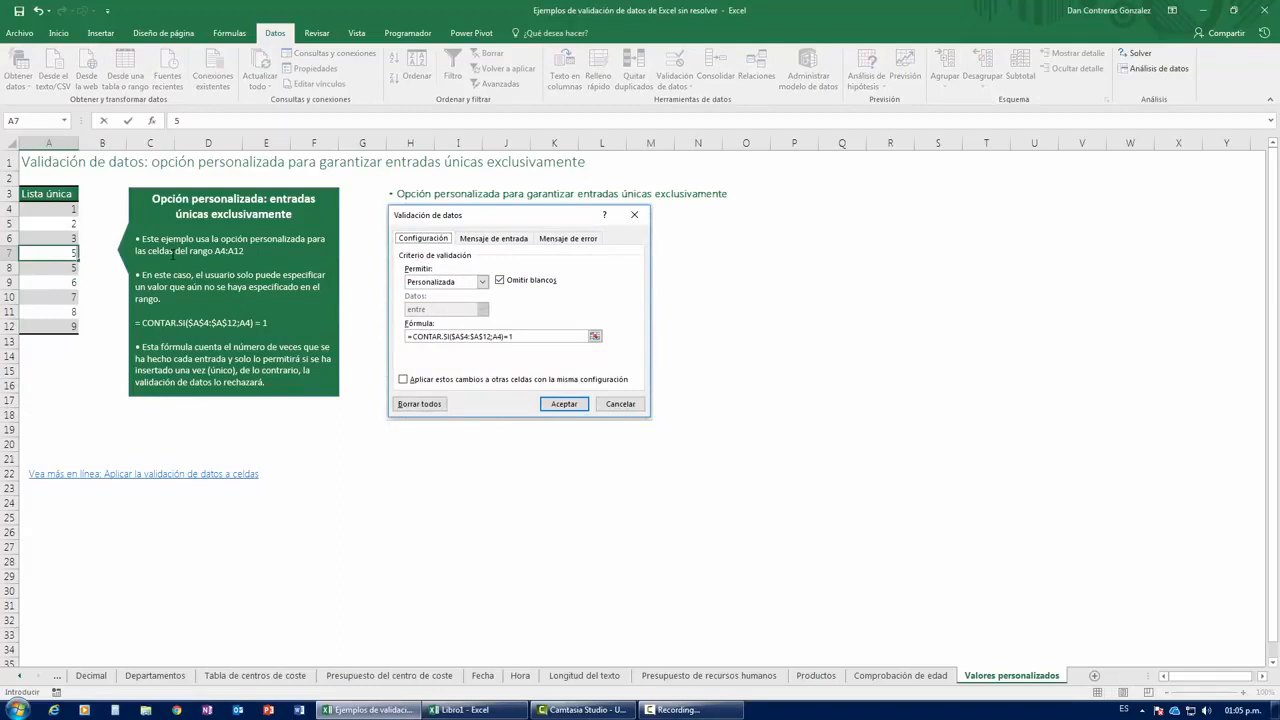
pyautogui.press('Return')
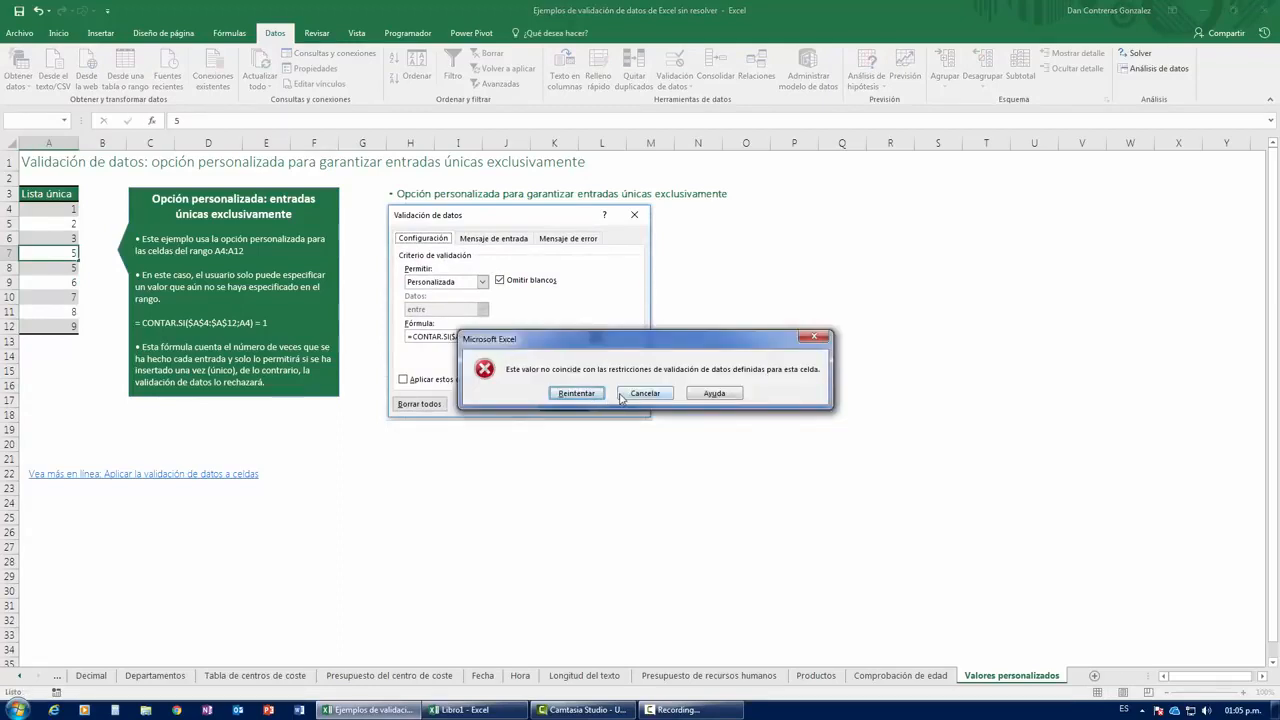
pyautogui.press('Escape')
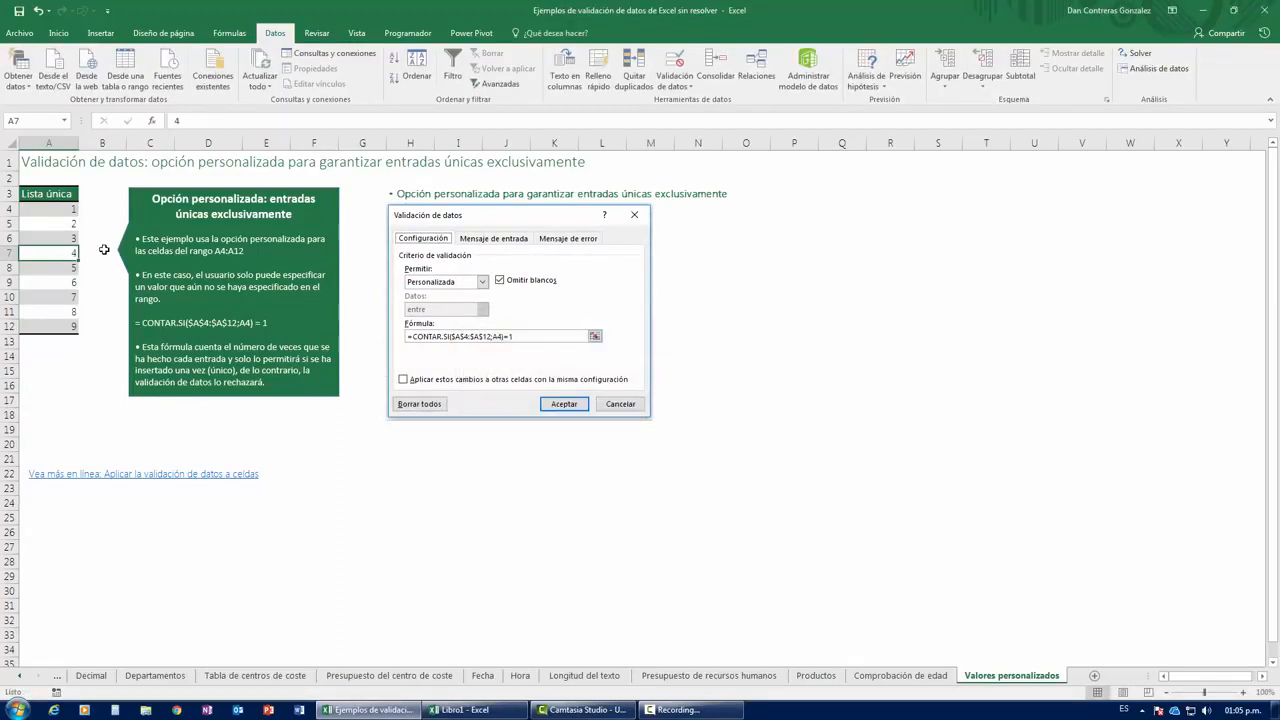
# Enter 'hola' in A7, then verify a second 'hola' in A8 is rejected.
pyautogui.write('hola')
pyautogui.press('Return')
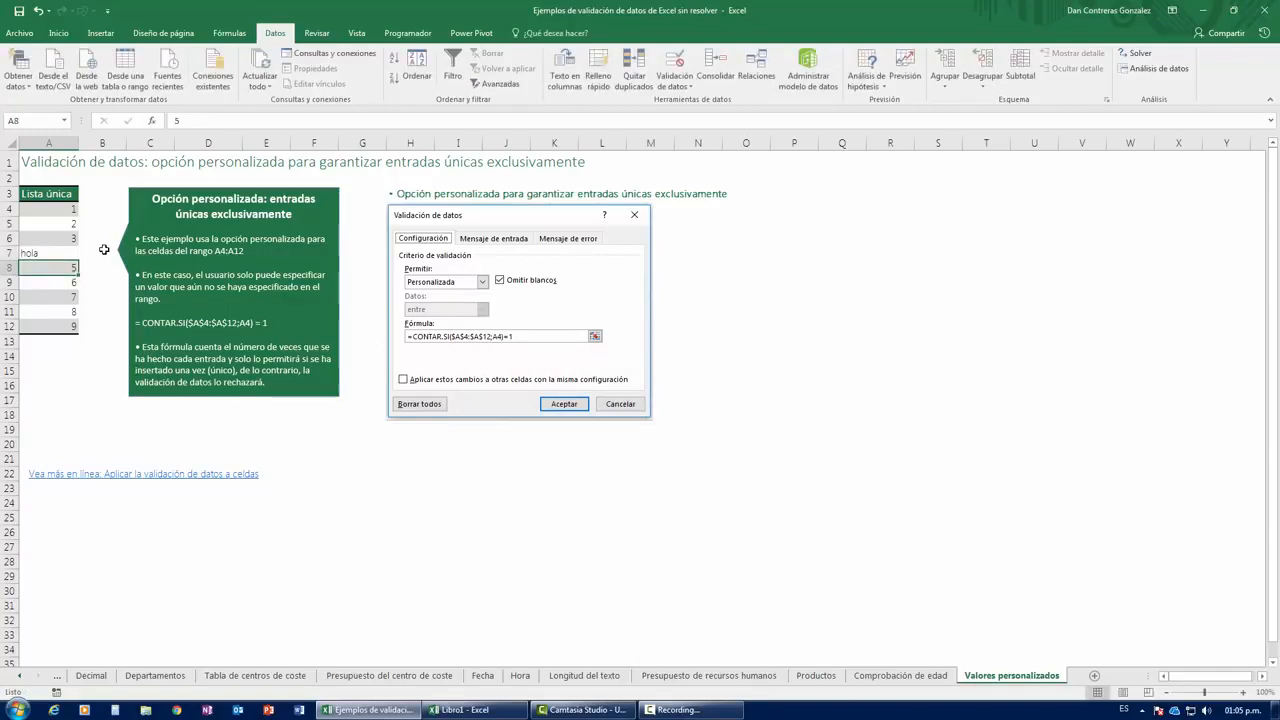
pyautogui.write('hola')
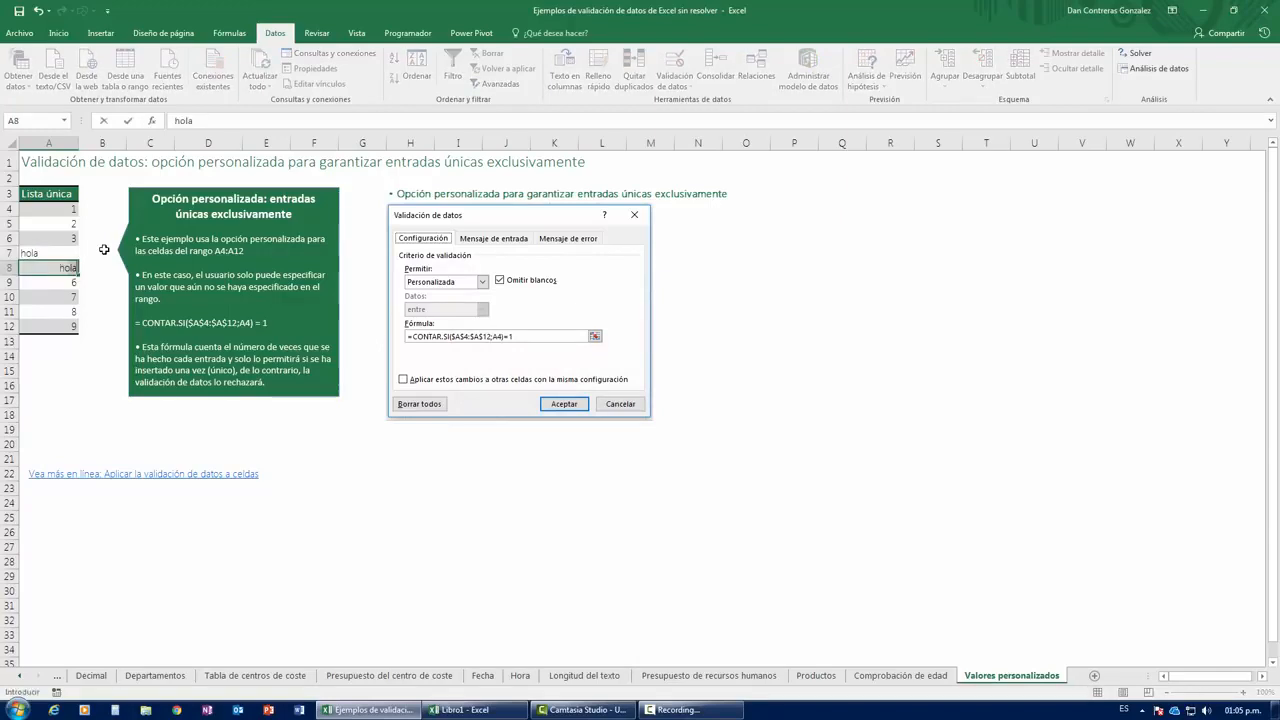
pyautogui.press('Return')
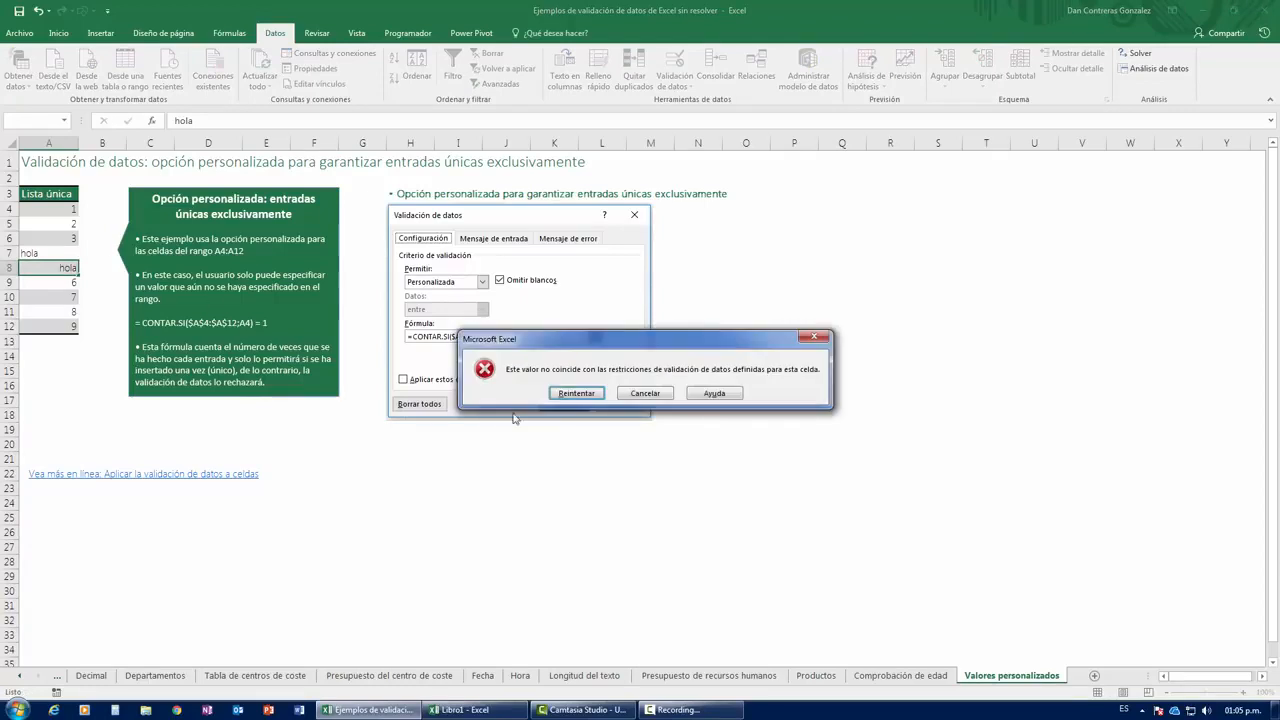
pyautogui.click(645, 393)
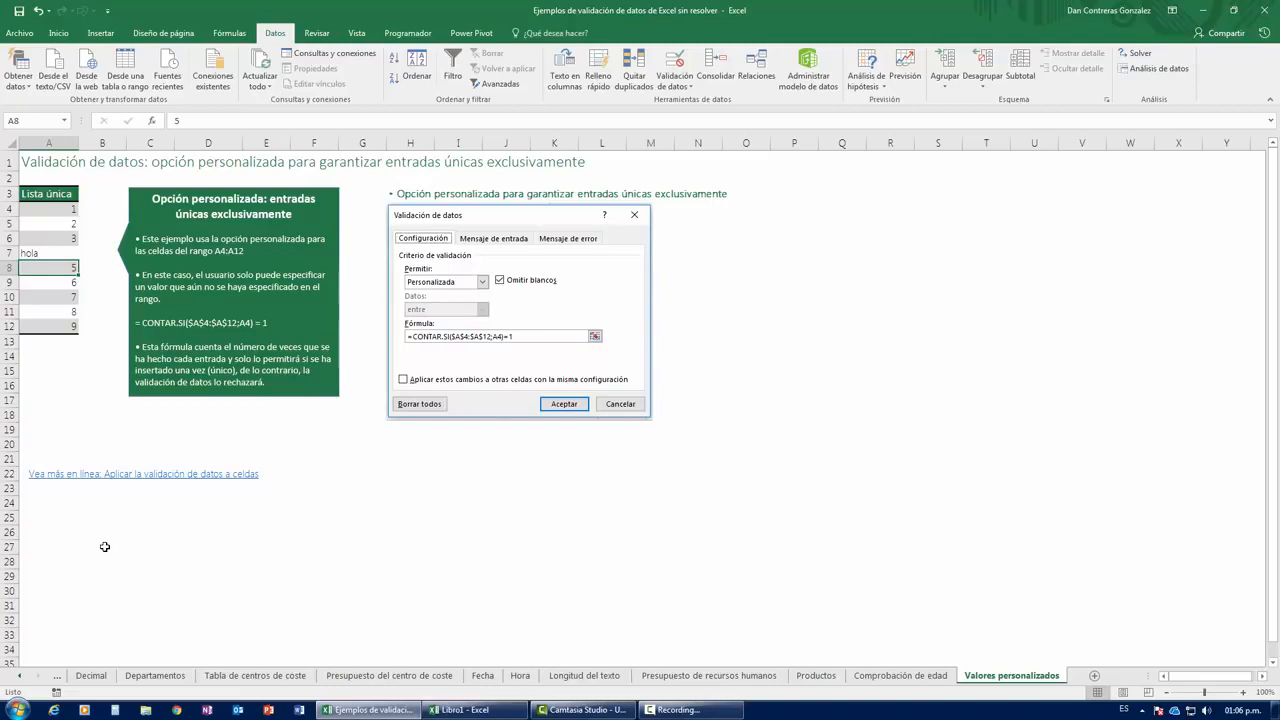
pyautogui.click(475, 710)
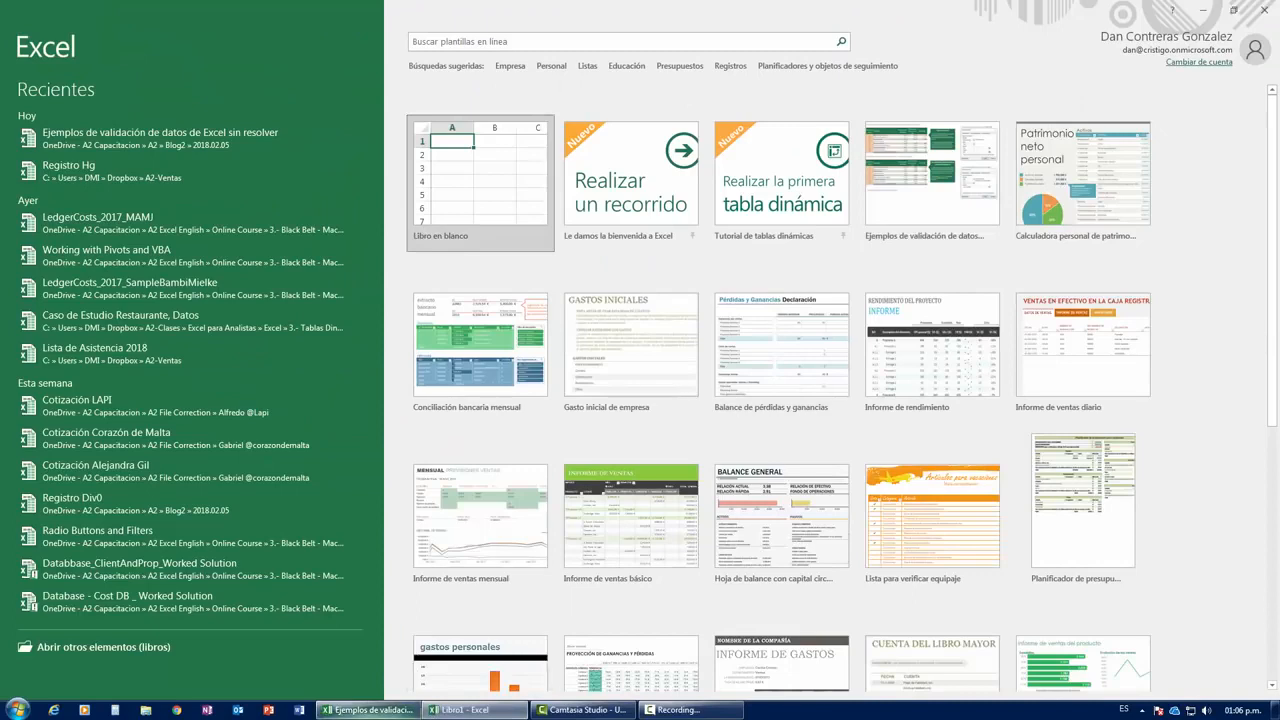
pyautogui.click(366, 710)
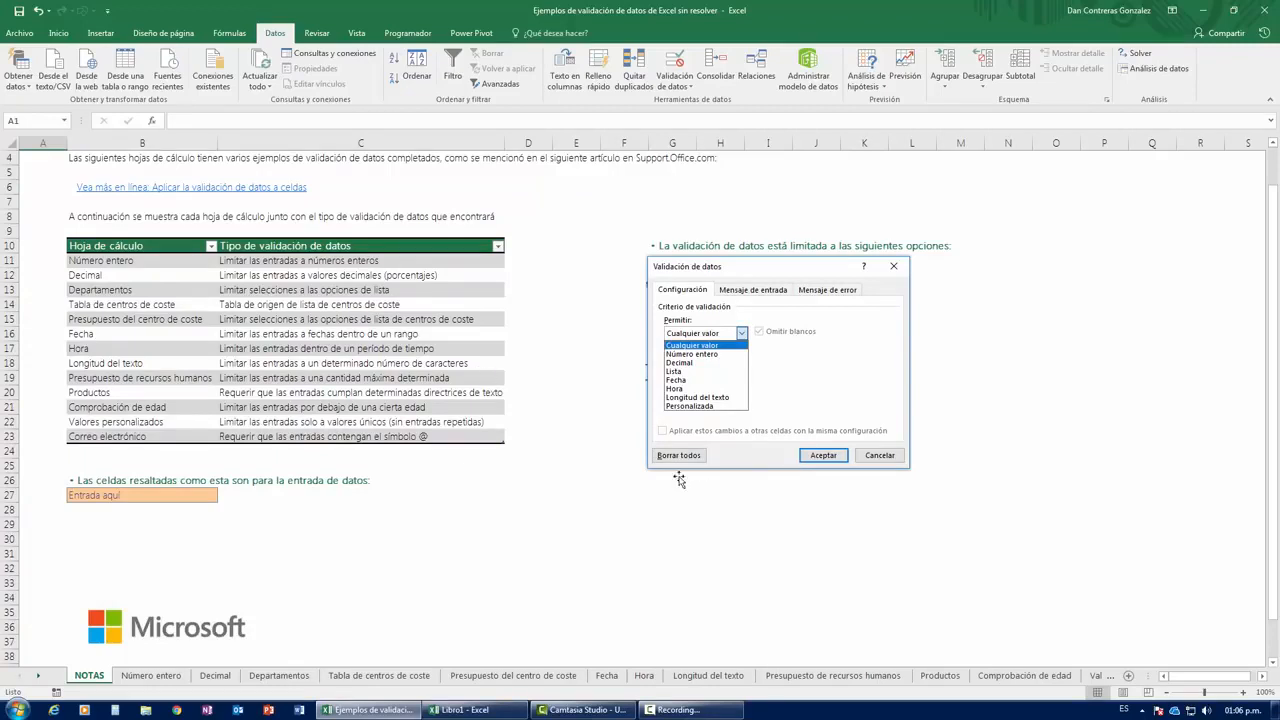
pyautogui.click(690, 710)
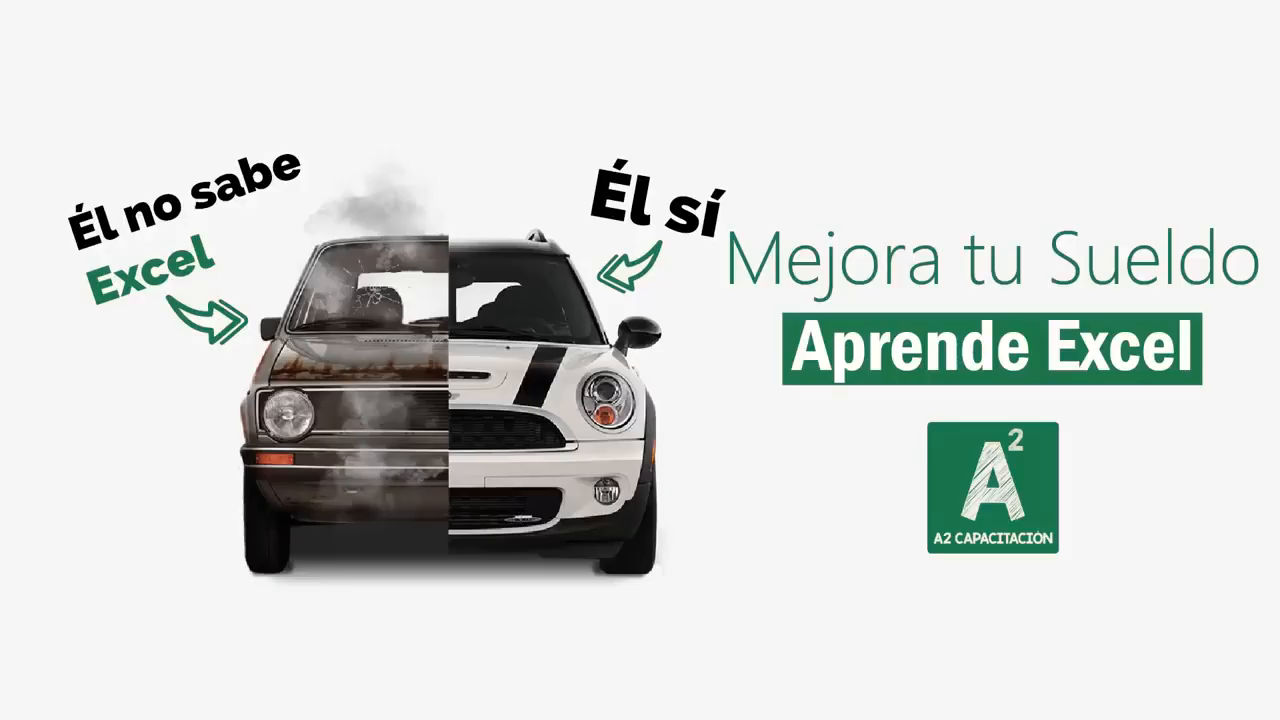